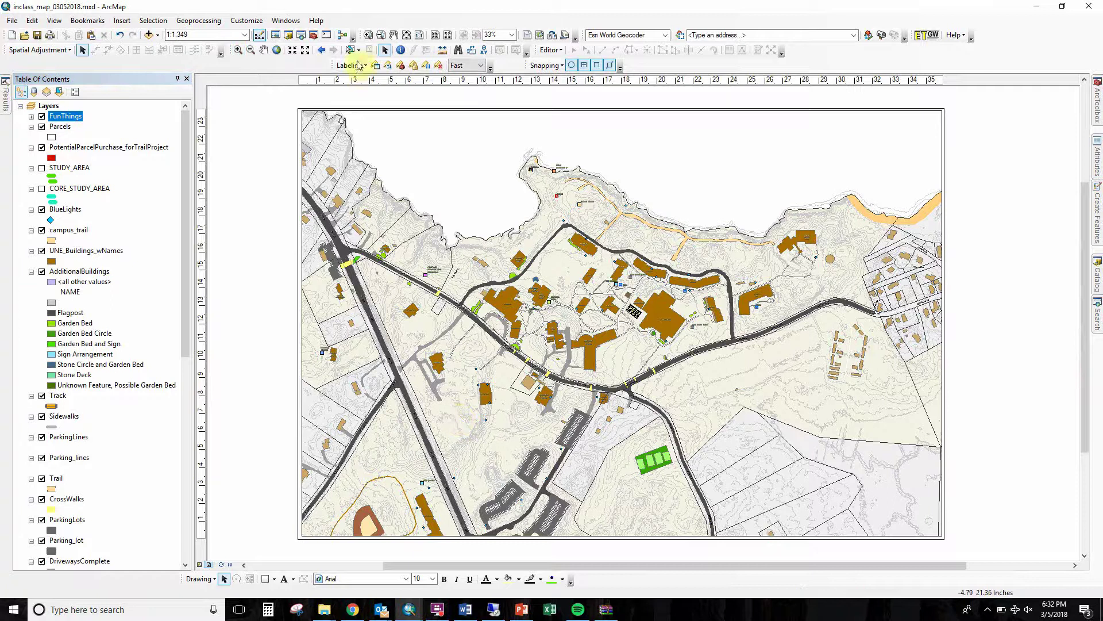
Rescale the map in the page to 1:2,500 and frame both the red potential purchase parcel and the campus
click(263, 50)
drag(535, 291, 566, 303)
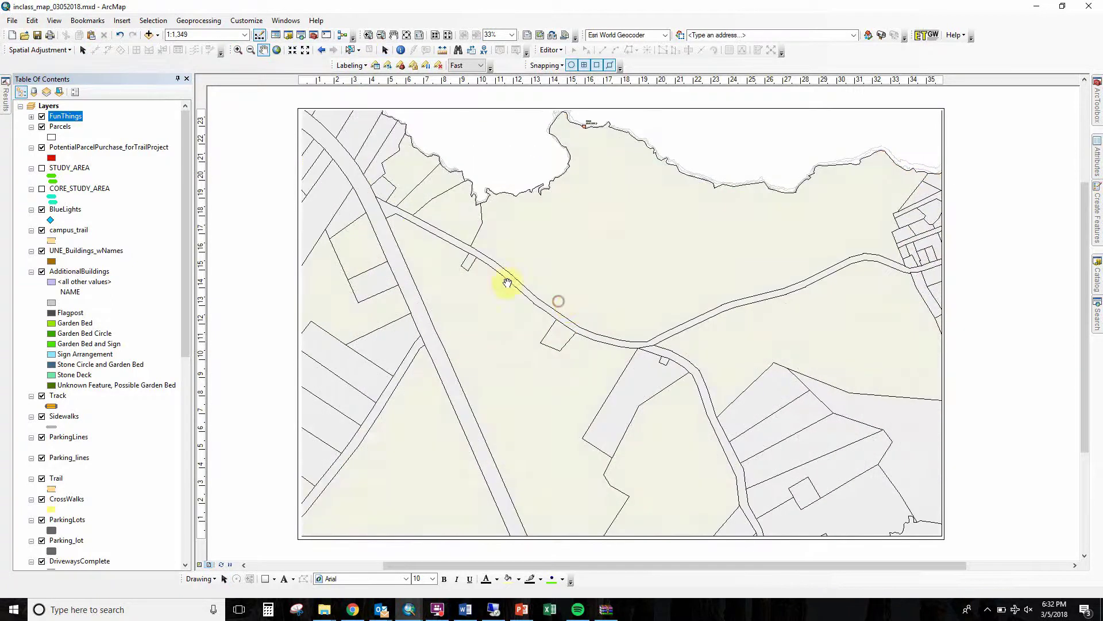
click(305, 51)
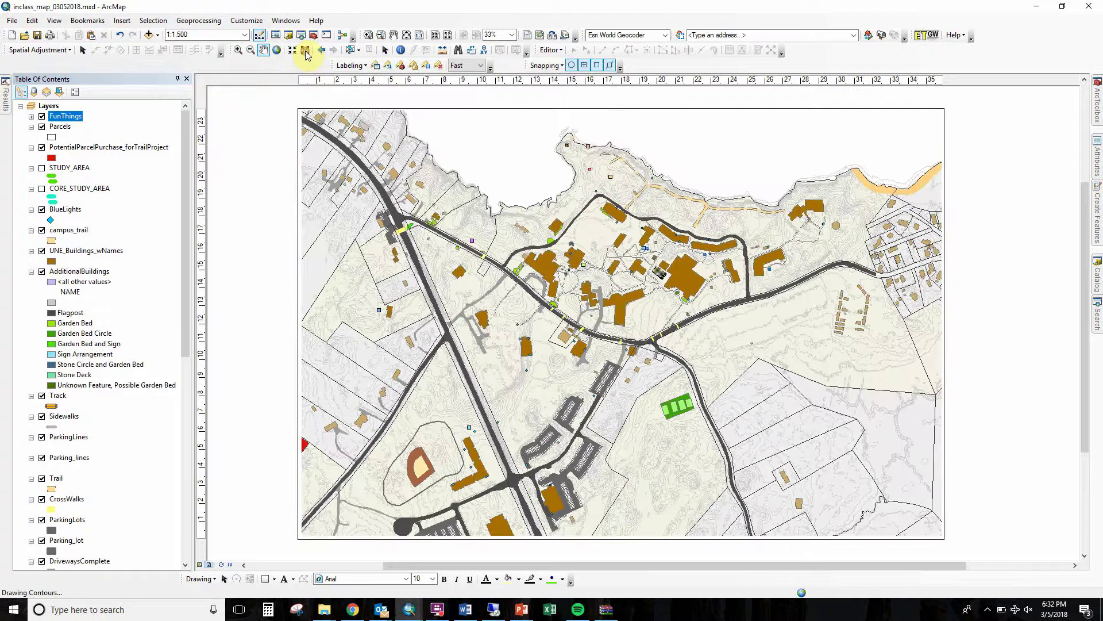
click(305, 51)
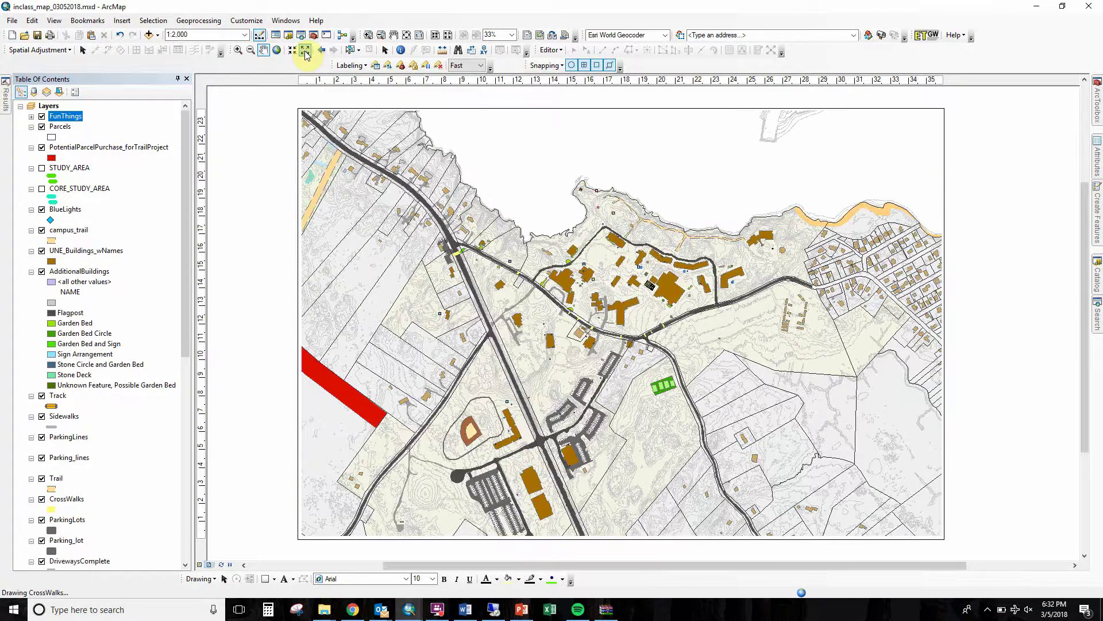
click(306, 51)
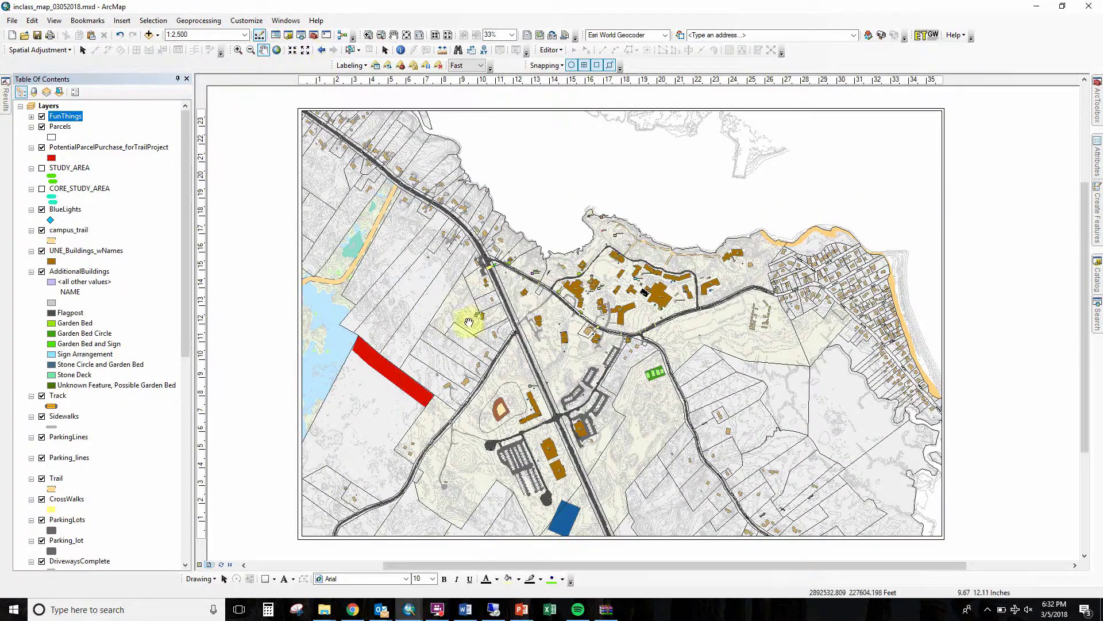
drag(456, 325, 611, 315)
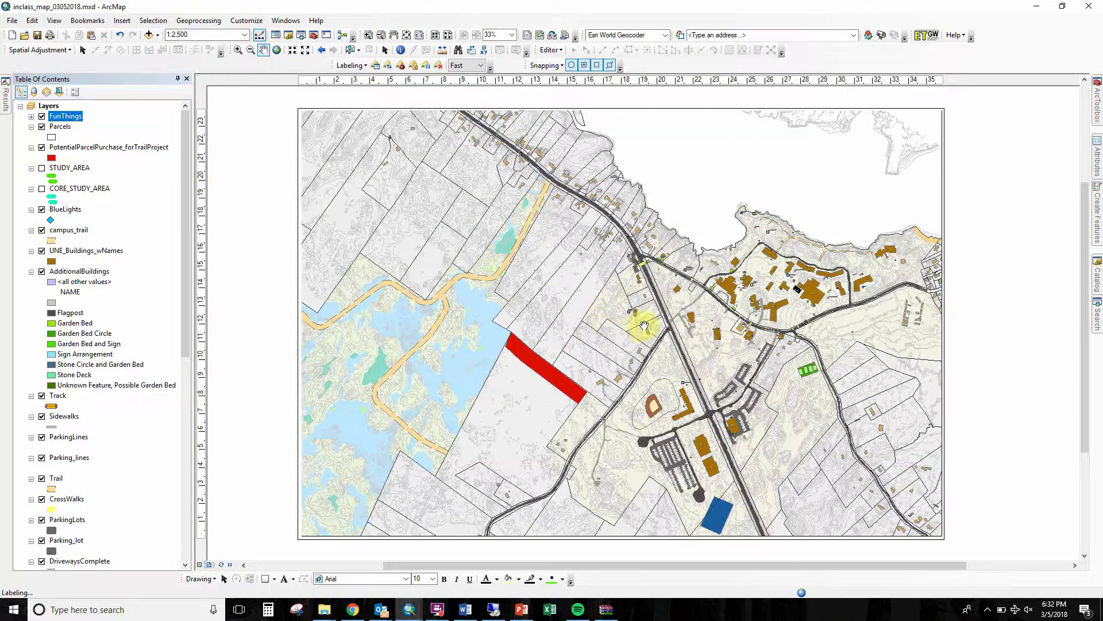
drag(647, 318, 634, 313)
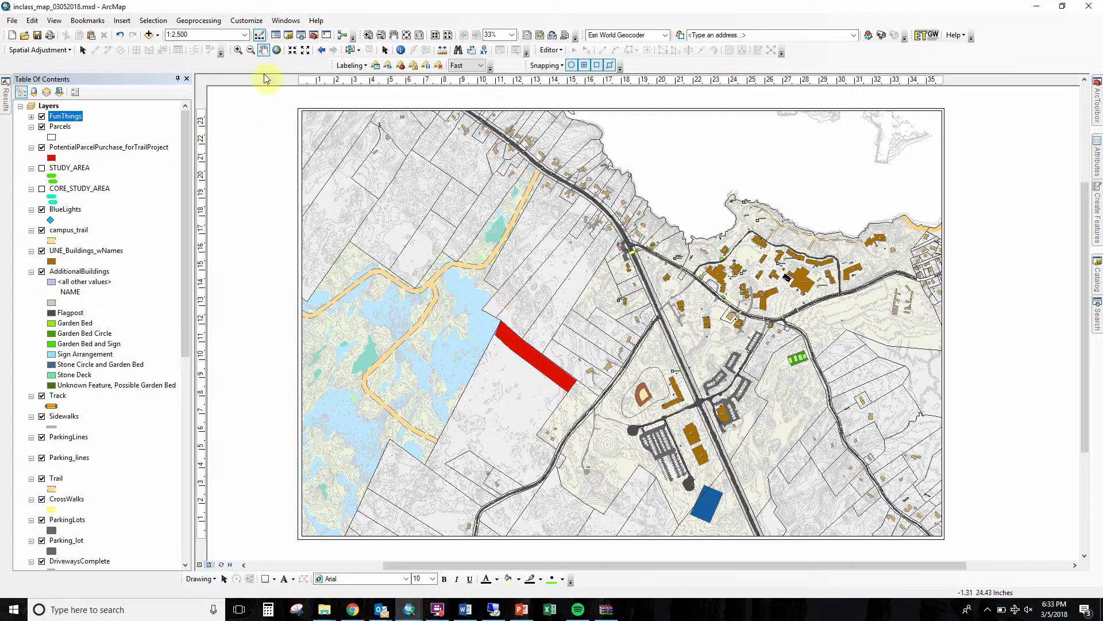
Undock the Layout and Tools toolbars and float them over the map page
click(366, 35)
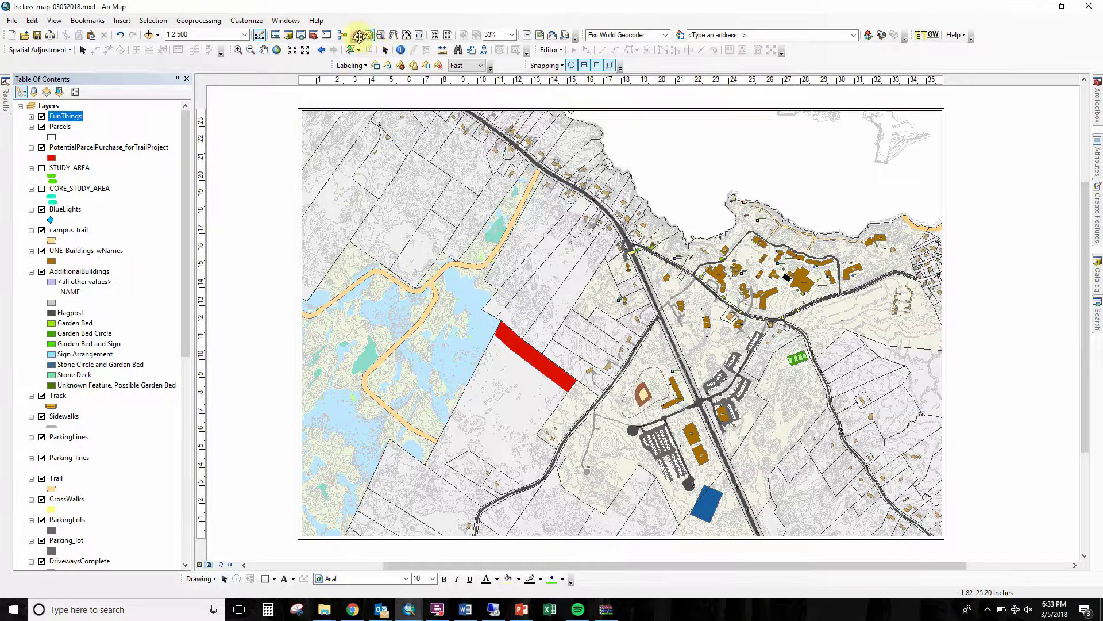
drag(359, 36, 305, 106)
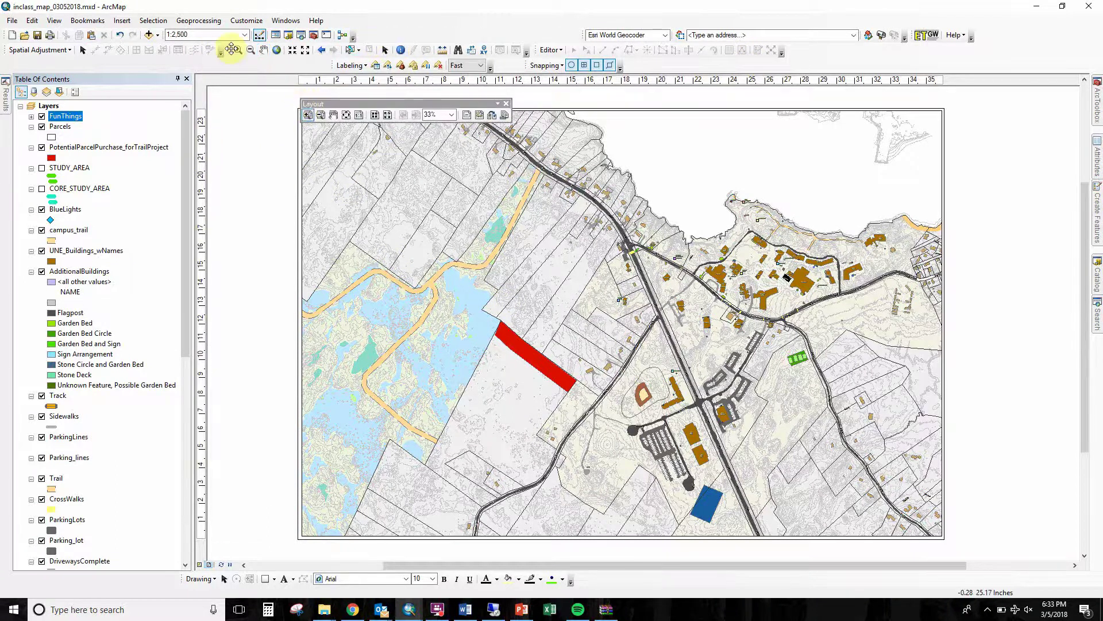
drag(231, 49, 291, 143)
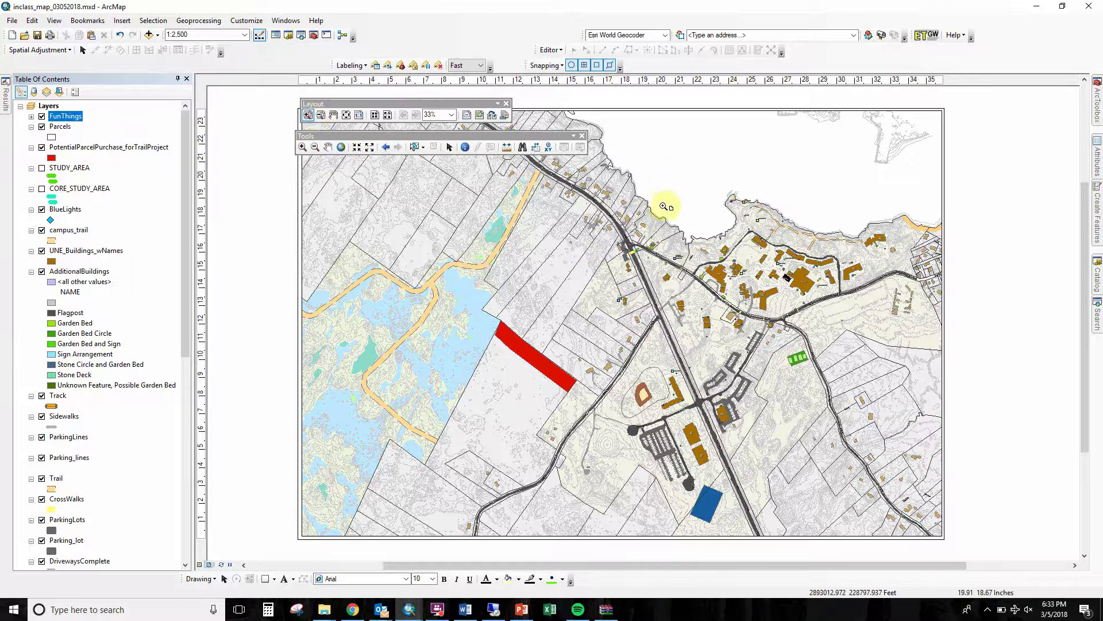
View the campus at 100% page zoom and set the Layers data frame's reference scale to 1:4,000
click(452, 115)
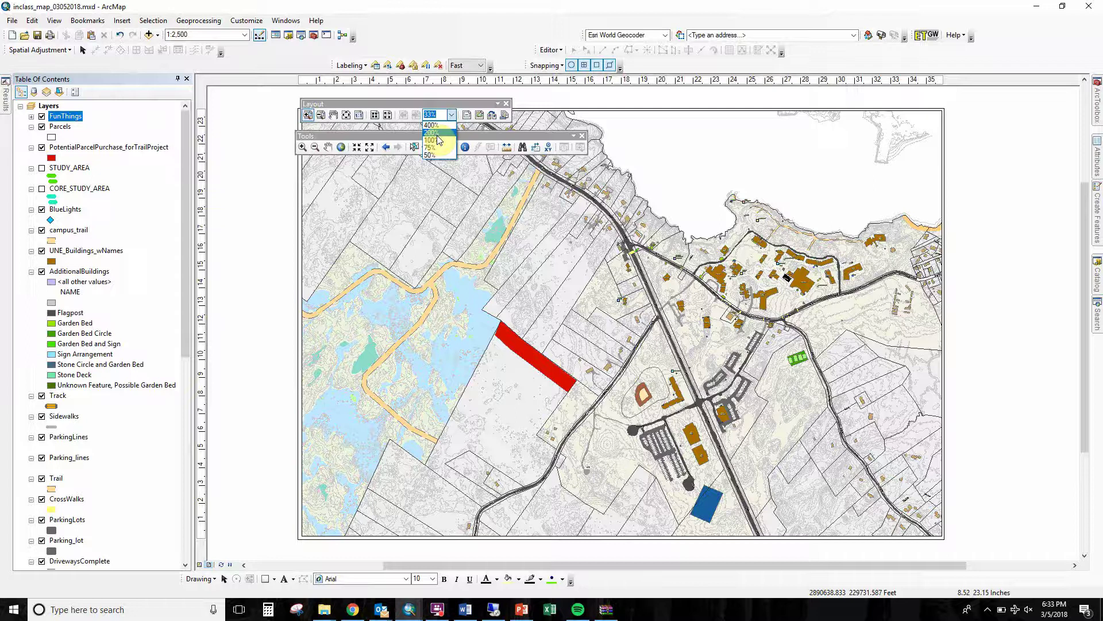
click(435, 140)
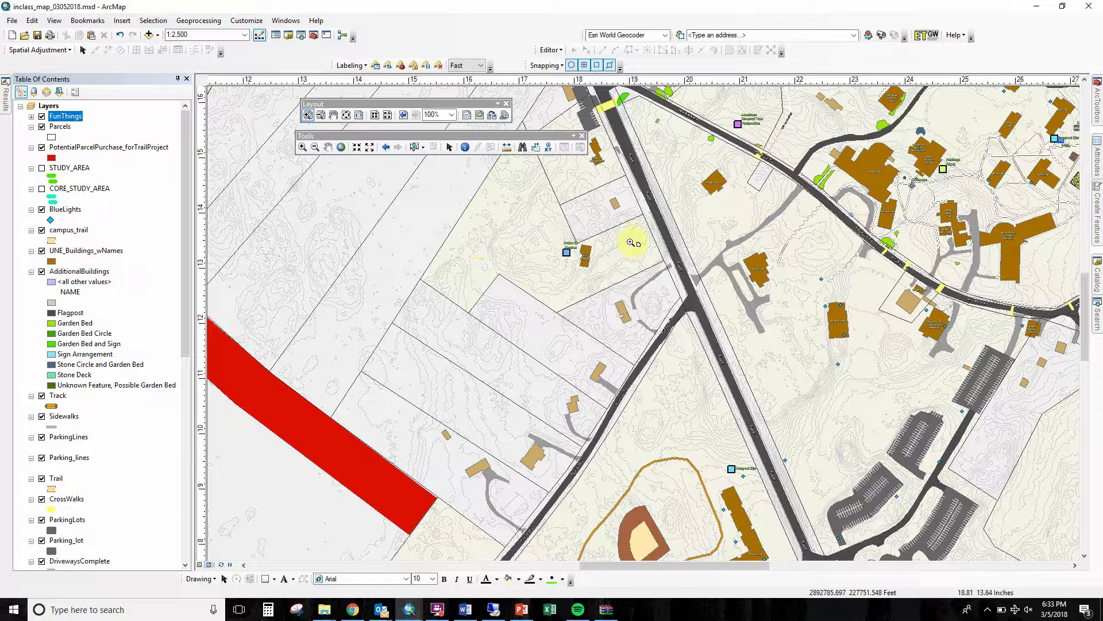
click(569, 305)
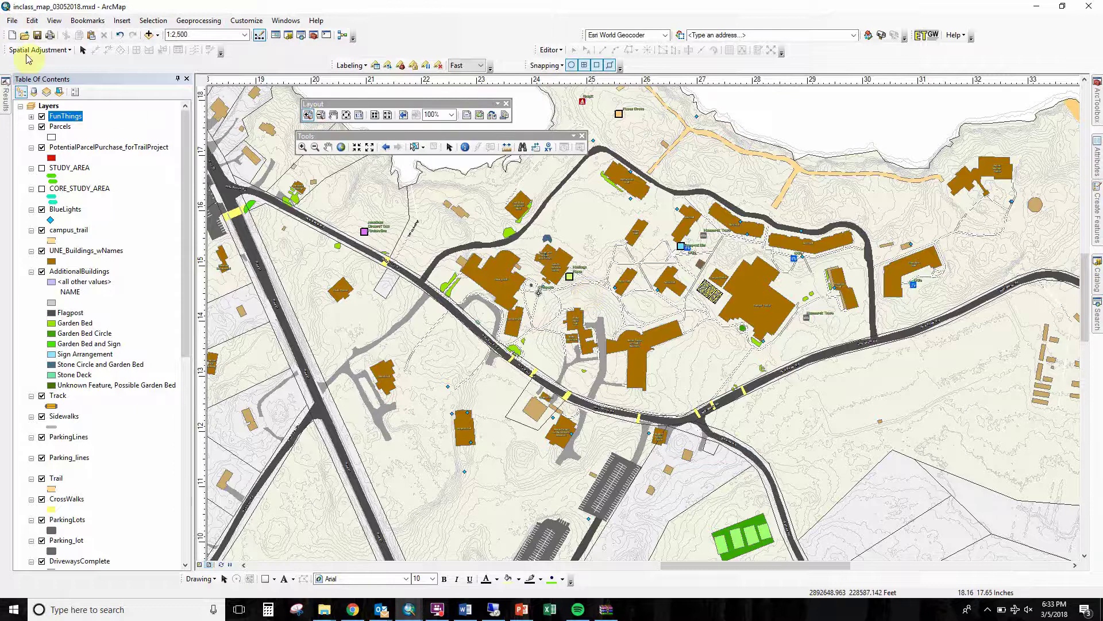
double_click(46, 106)
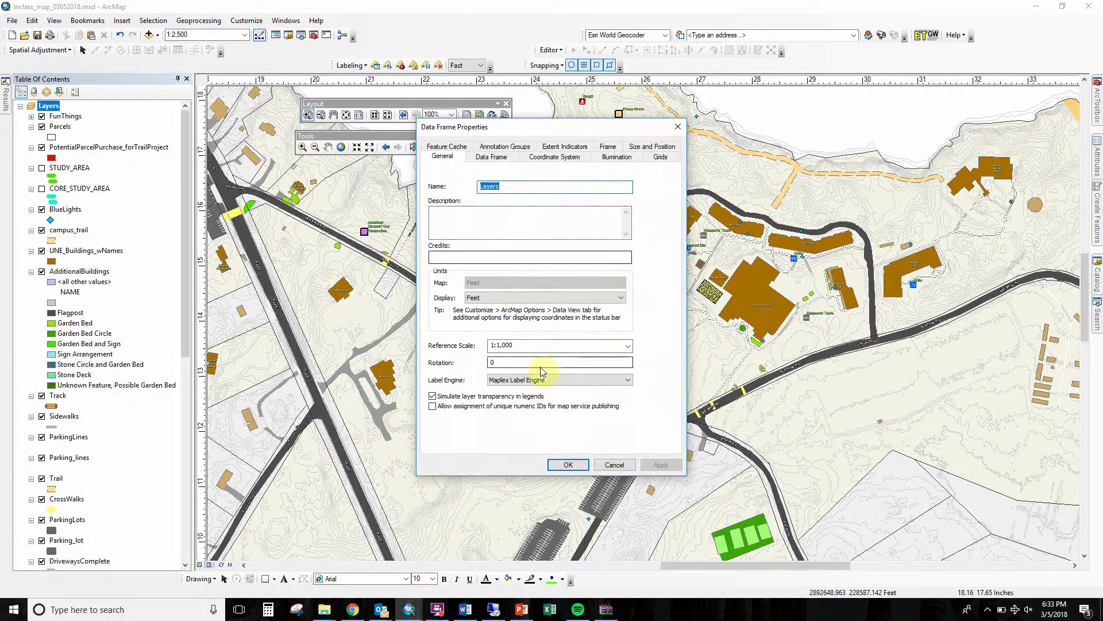
click(524, 345)
key(BackSpace)
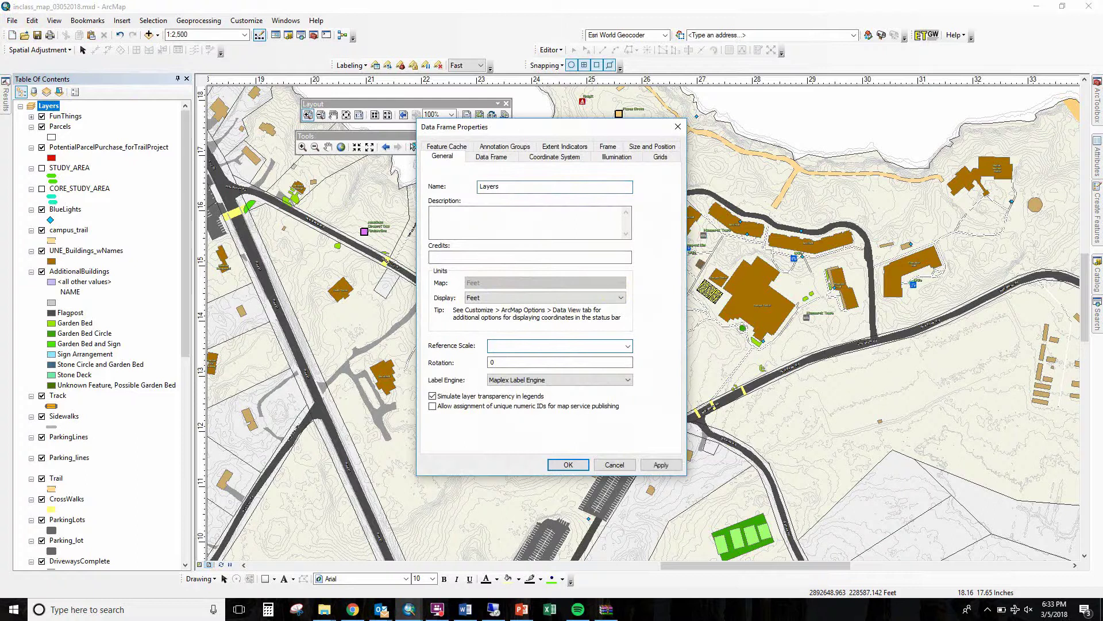
click(568, 464)
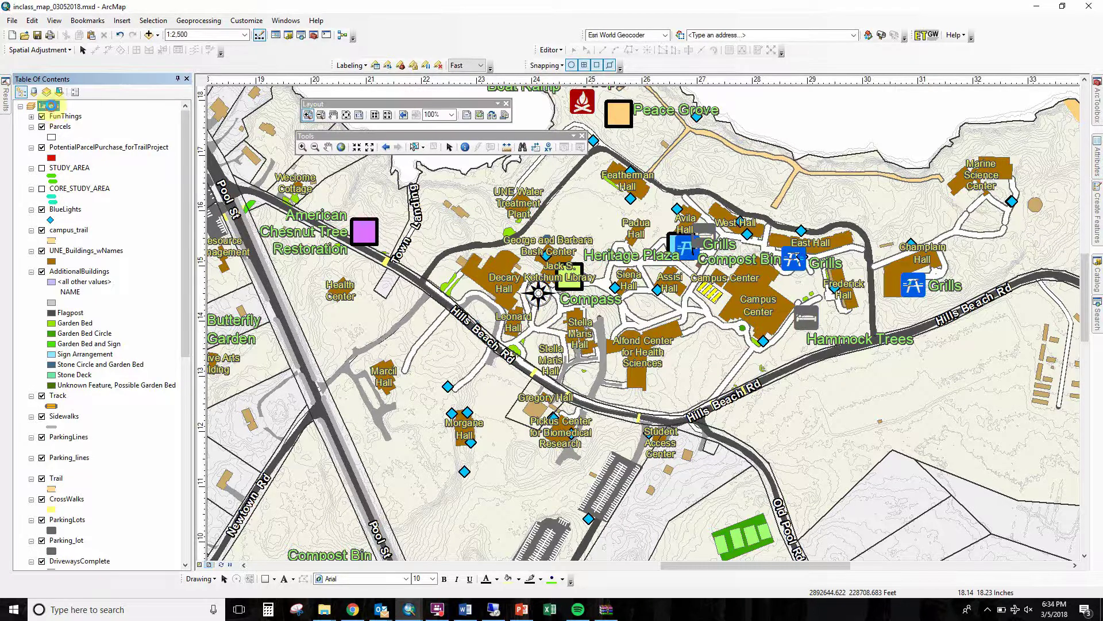
Set the Layers data frame's reference scale to 1:3,000
double_click(51, 105)
double_click(540, 346)
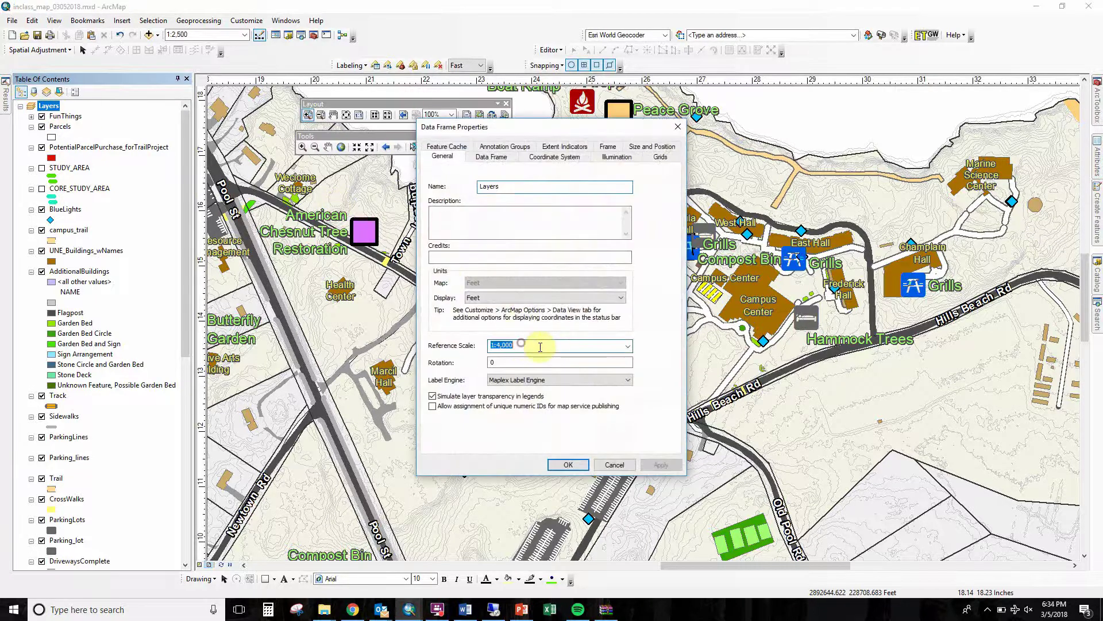
text(3)
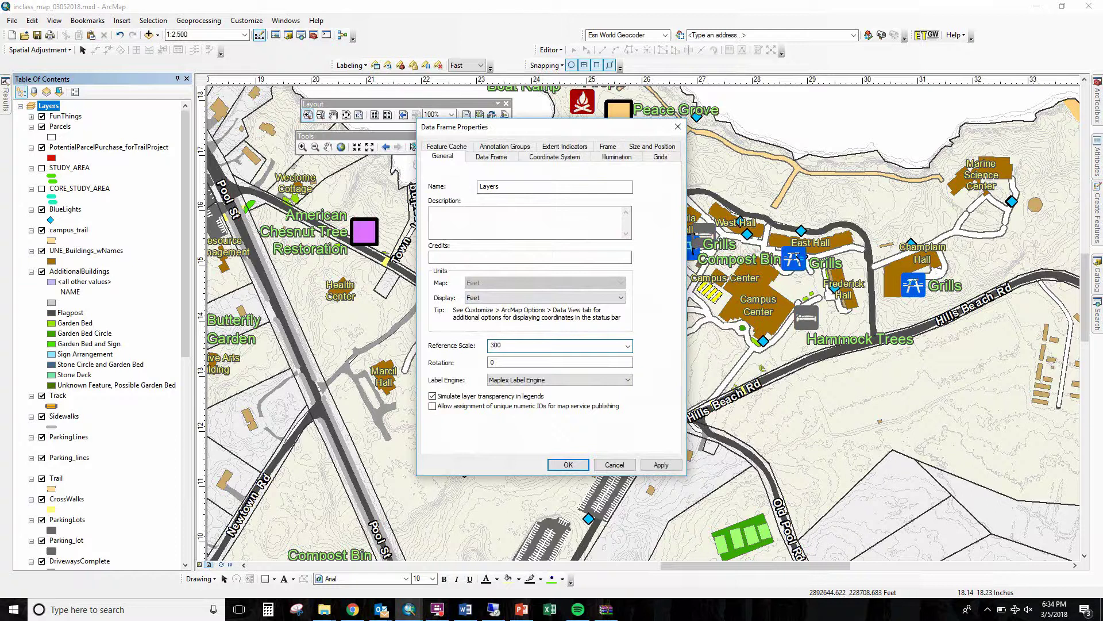
text(00)
key(Return)
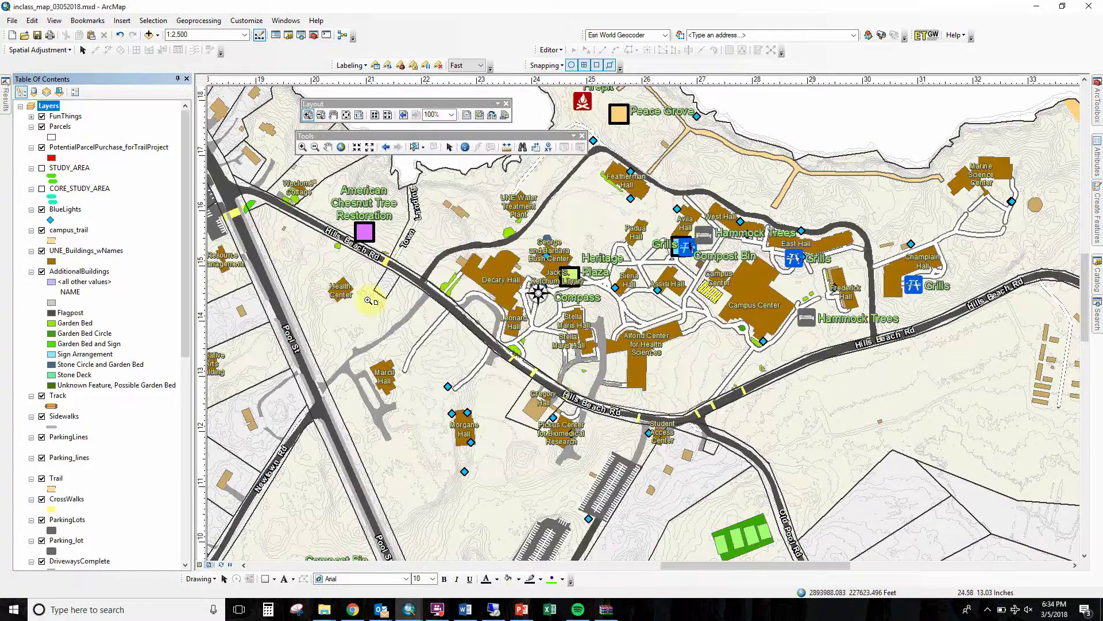
Lower the Layers data frame's reference scale further so the map labels and symbols draw much smaller
double_click(51, 107)
double_click(518, 346)
text(1)
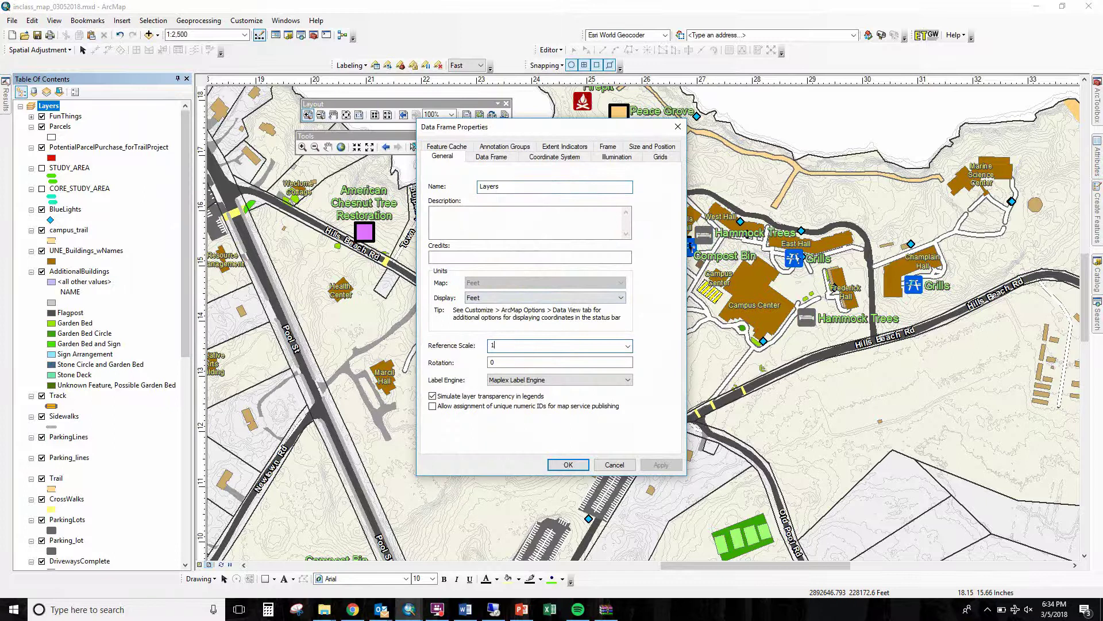
text(:2,500)
key(Return)
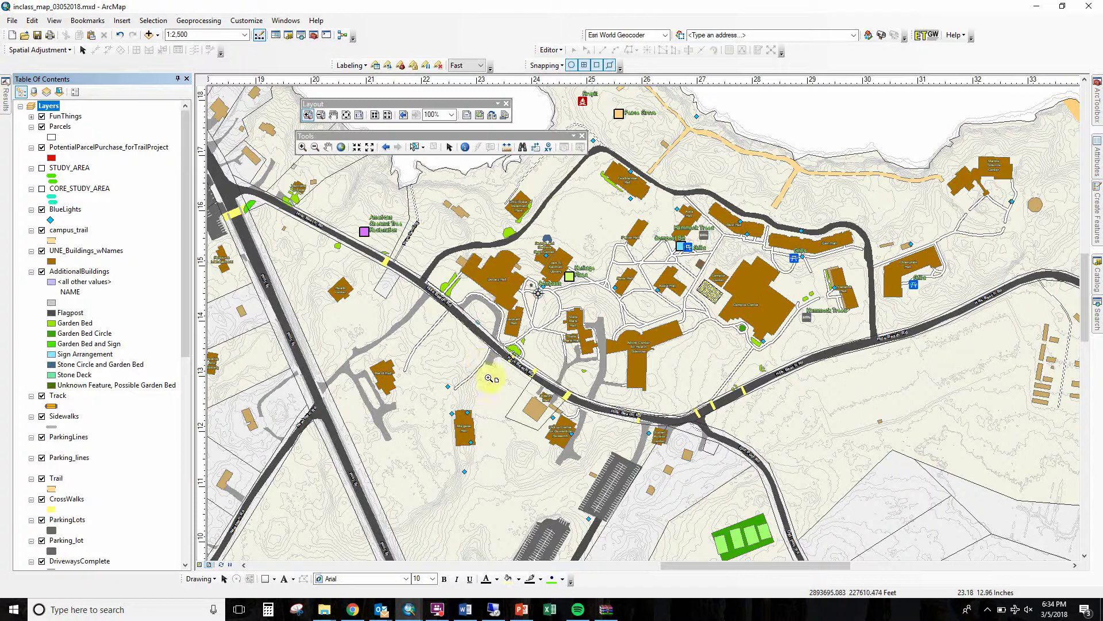
Export the map layout to the Desktop as inclass_map_03052018.pdf at 300 dpi with Best output image quality
click(346, 115)
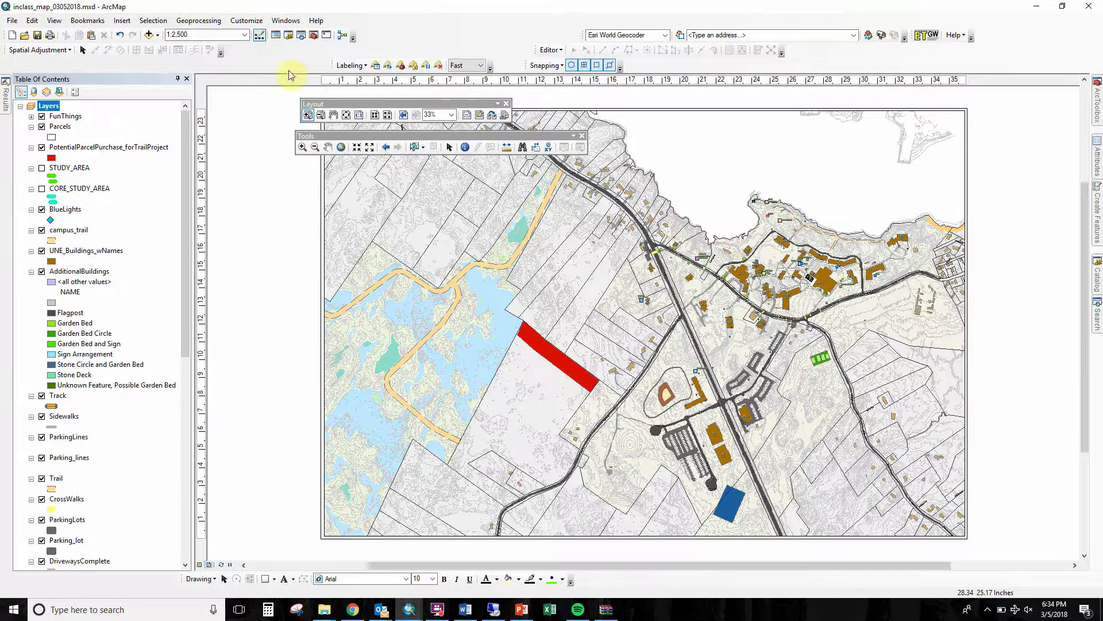
click(12, 20)
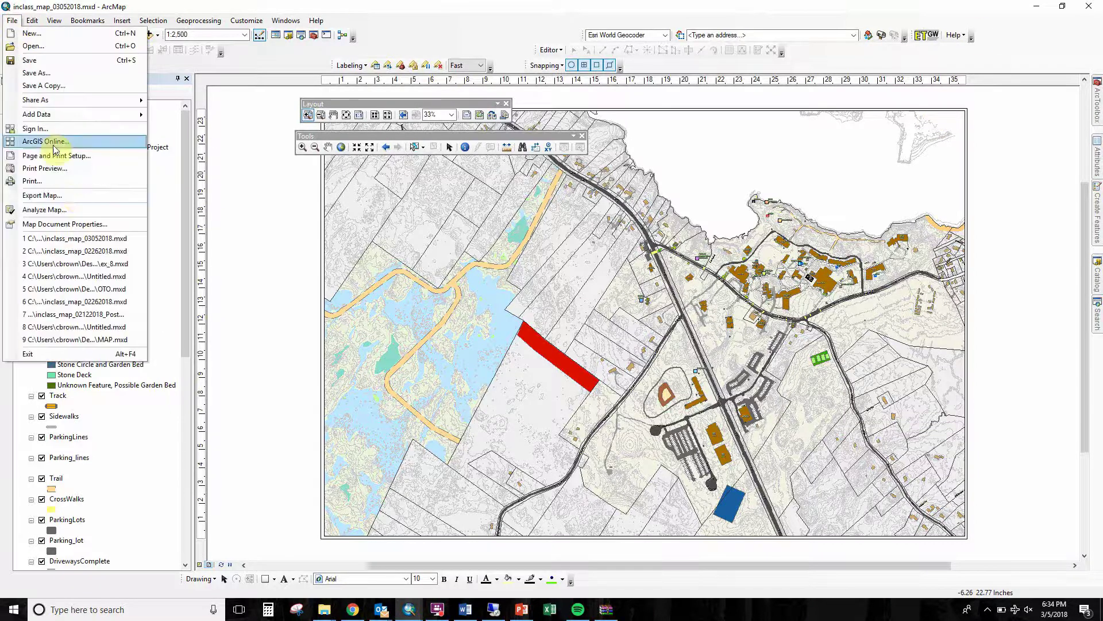
click(73, 195)
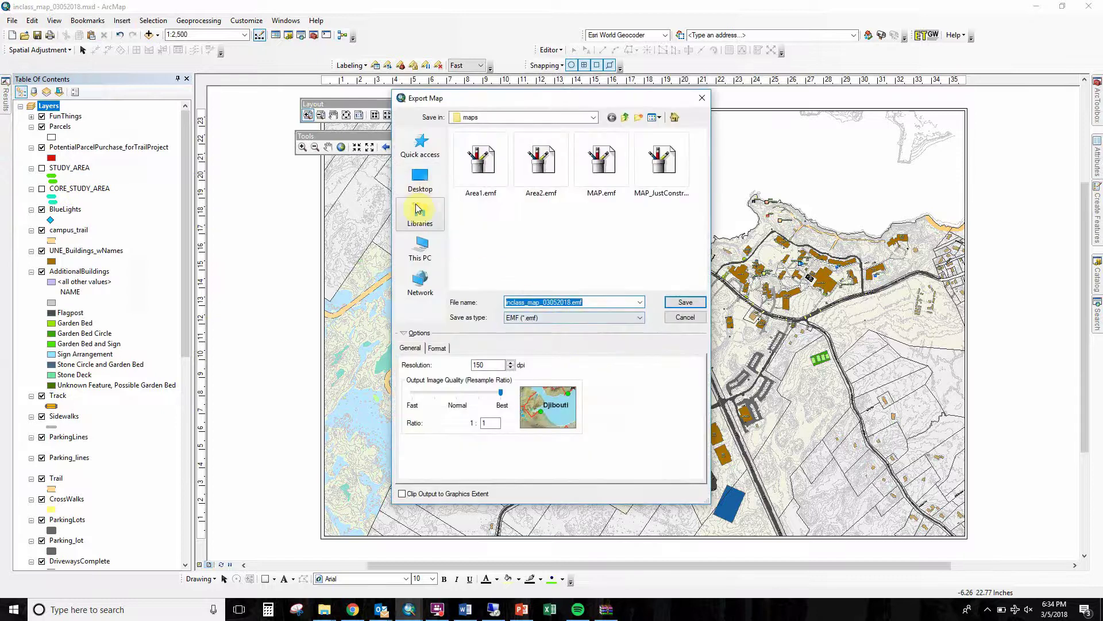
click(417, 179)
click(536, 318)
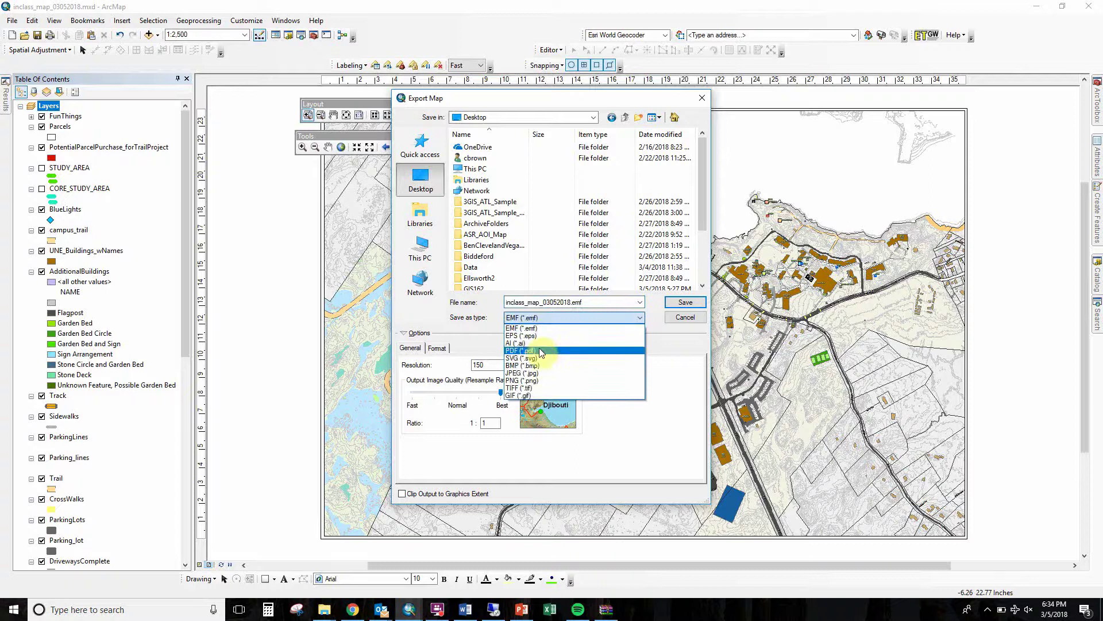
click(538, 351)
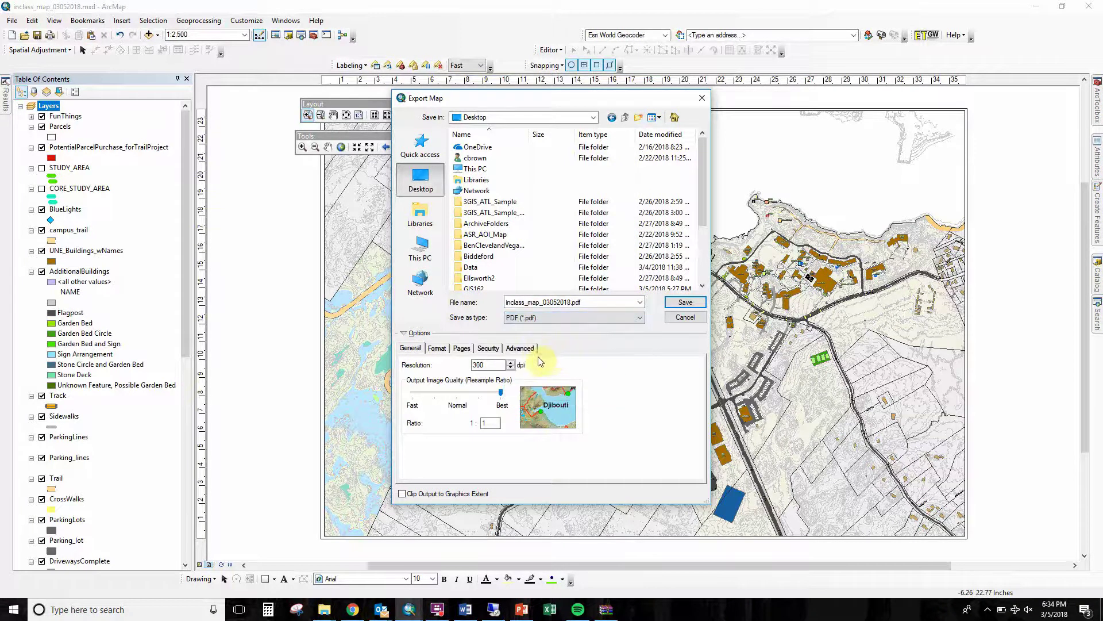
drag(491, 364, 462, 369)
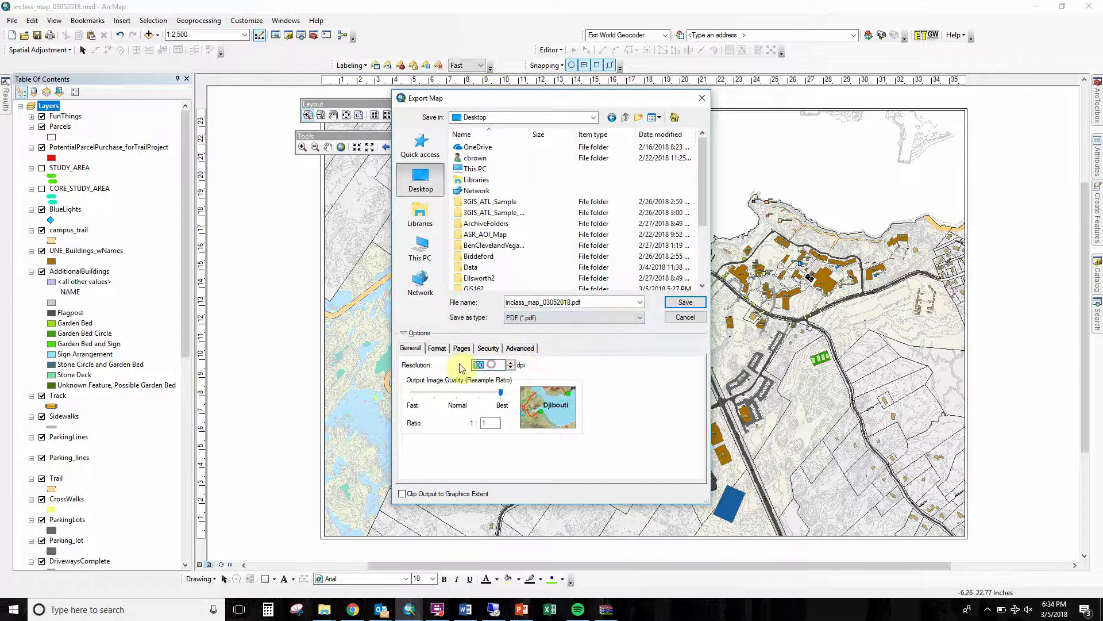
click(501, 395)
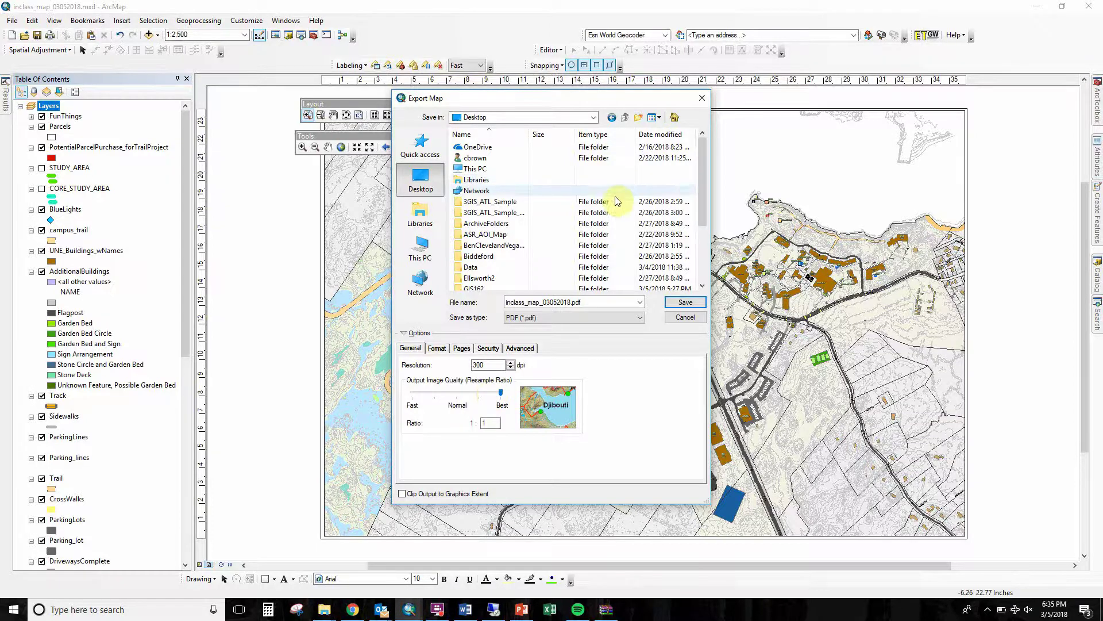
click(685, 302)
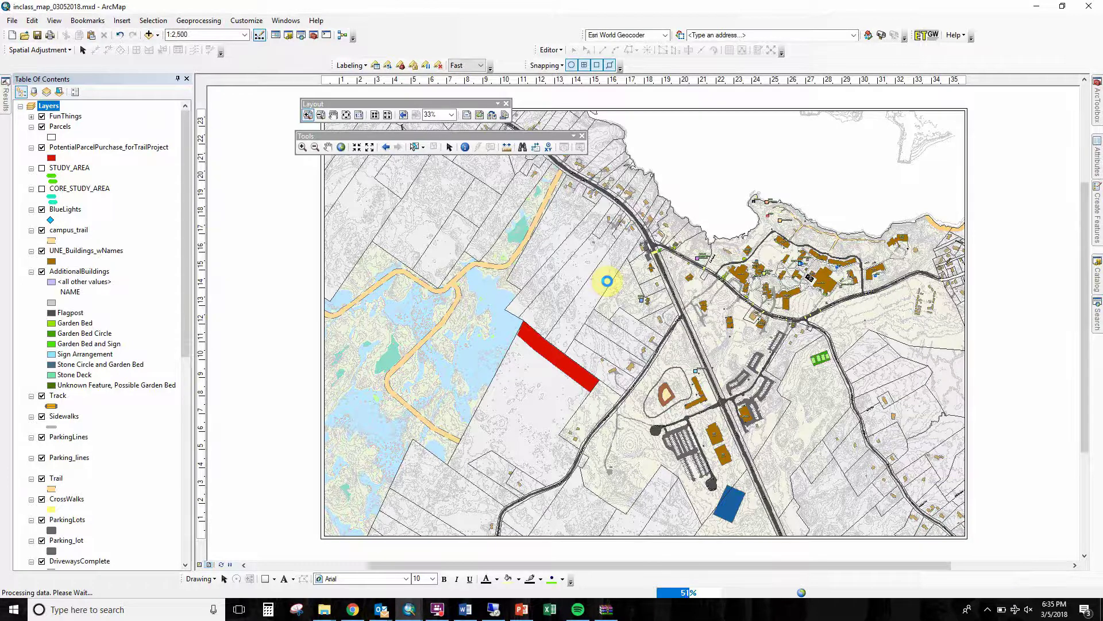
Open inclass_map_03052018.pdf from the Desktop in Adobe Acrobat Reader and view it full screen at 100% zoom
mouse_move(324, 606)
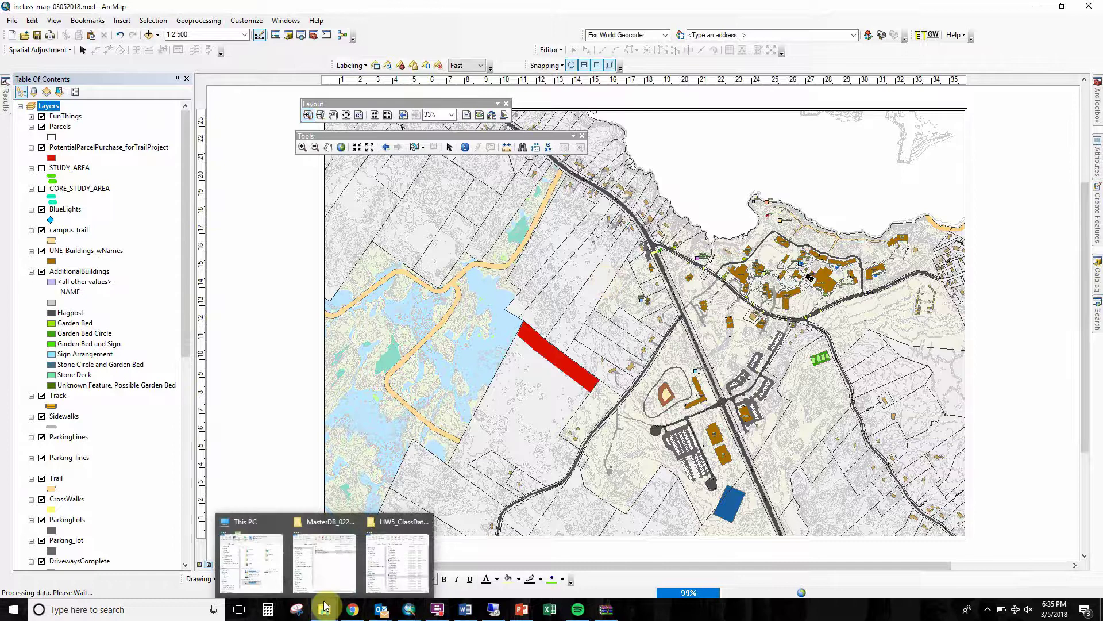
click(251, 560)
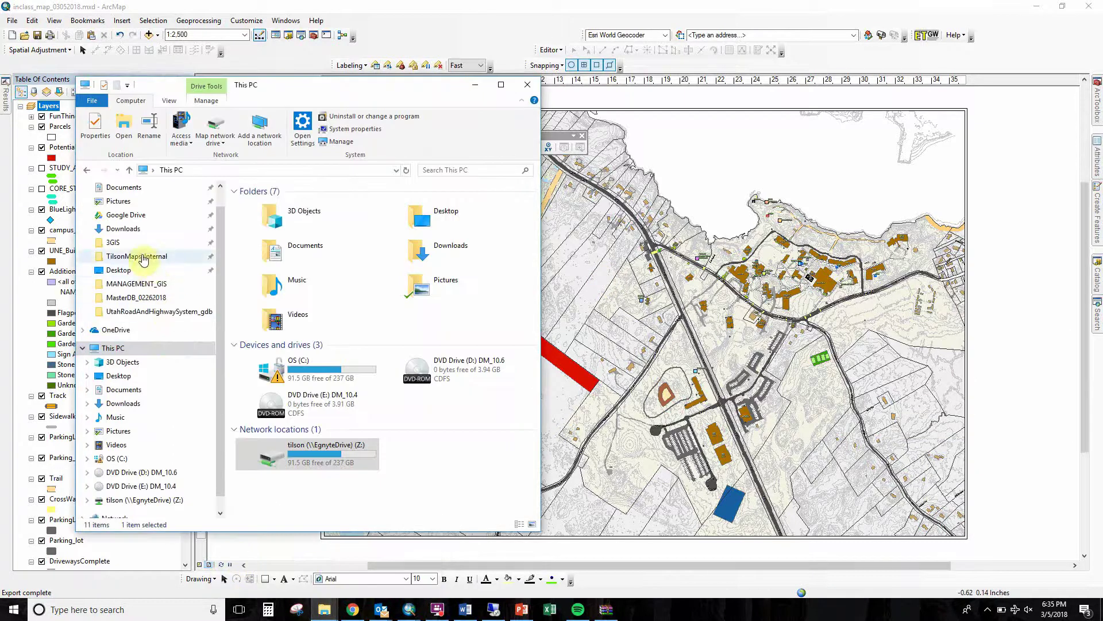
click(129, 269)
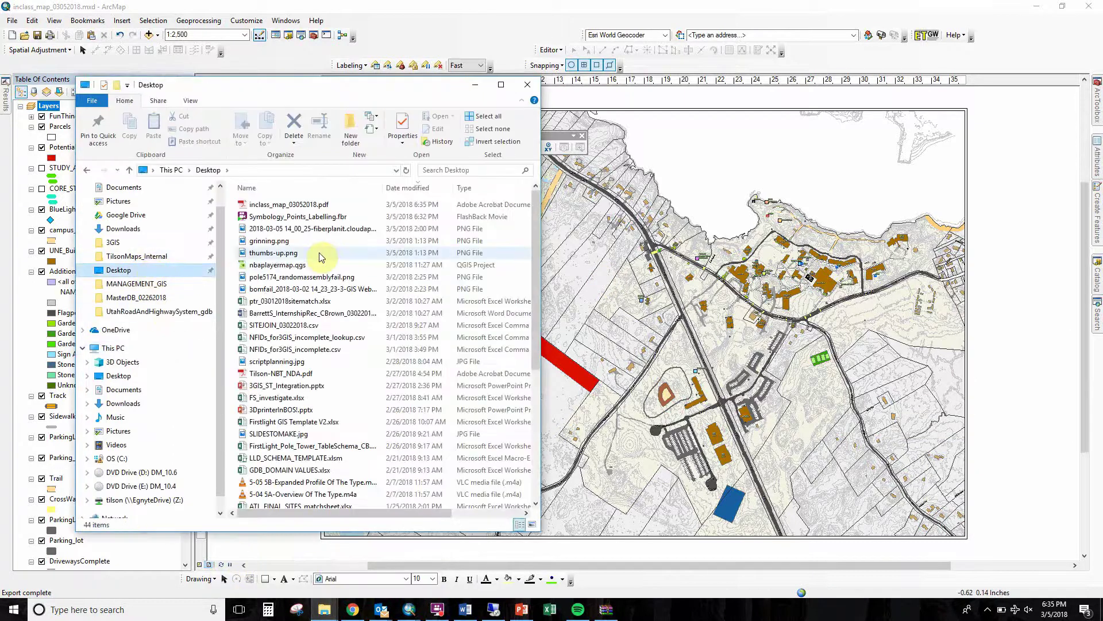
double_click(304, 206)
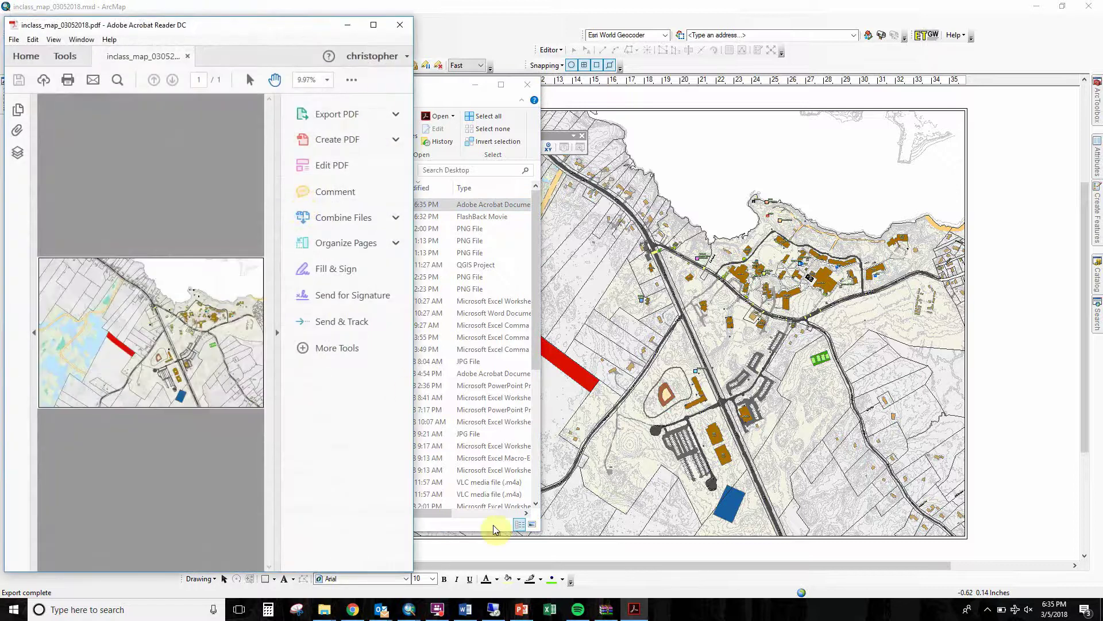
click(373, 25)
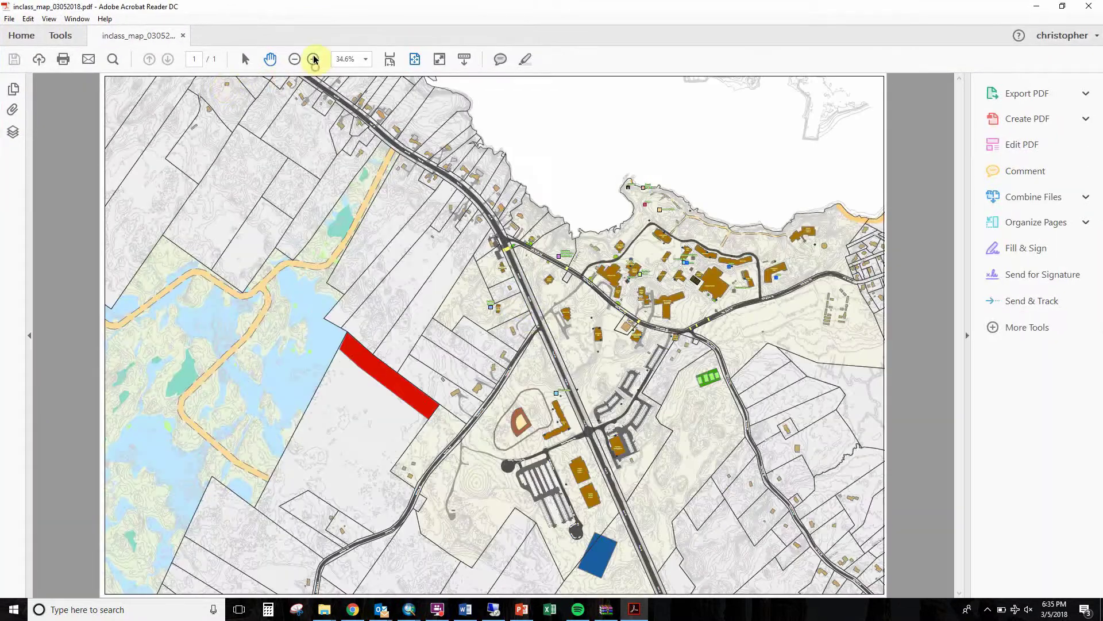
click(366, 61)
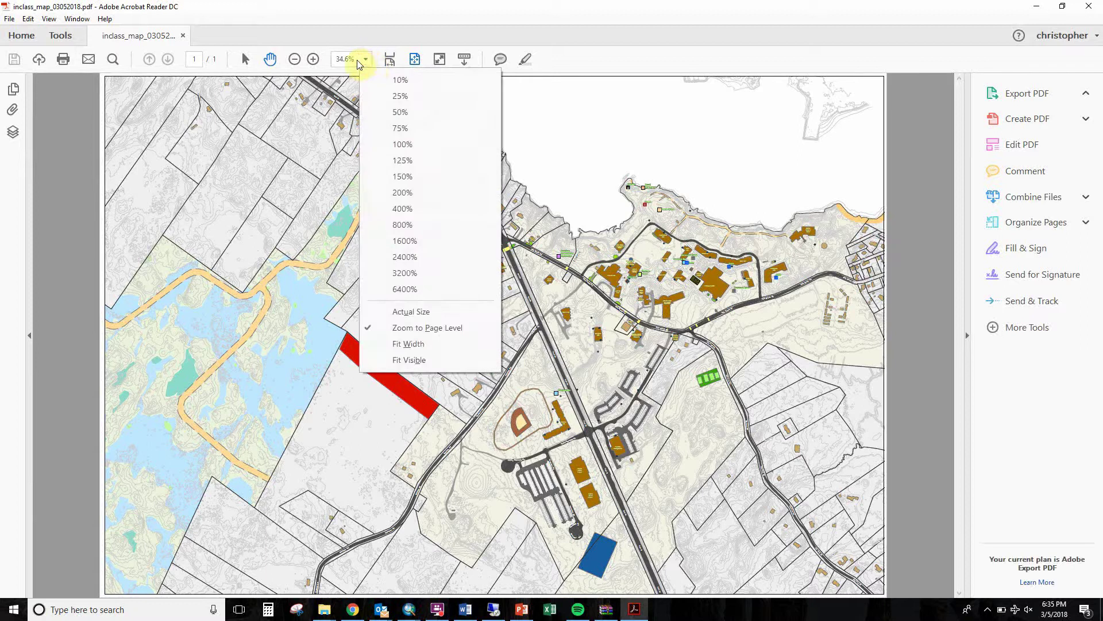
click(401, 145)
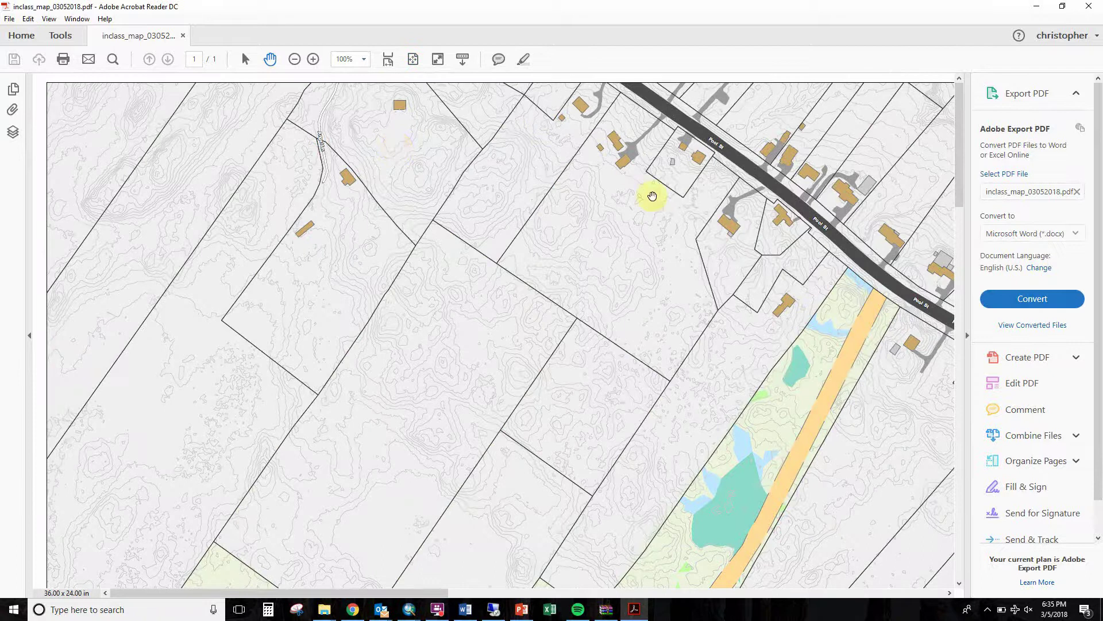
Examine the label and symbol sizes across the campus area of the exported PDF, up to 150% zoom
drag(819, 349, 242, 251)
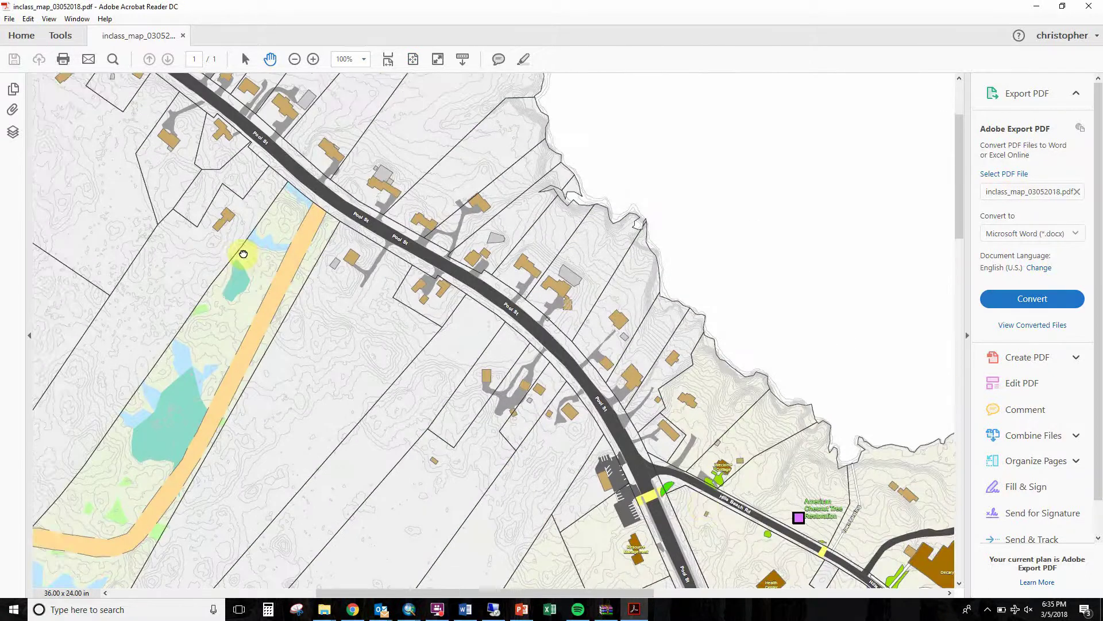
mouse_move(681, 501)
mouse_down()
mouse_move(429, 227)
mouse_move(391, 170)
mouse_up()
drag(690, 320, 515, 362)
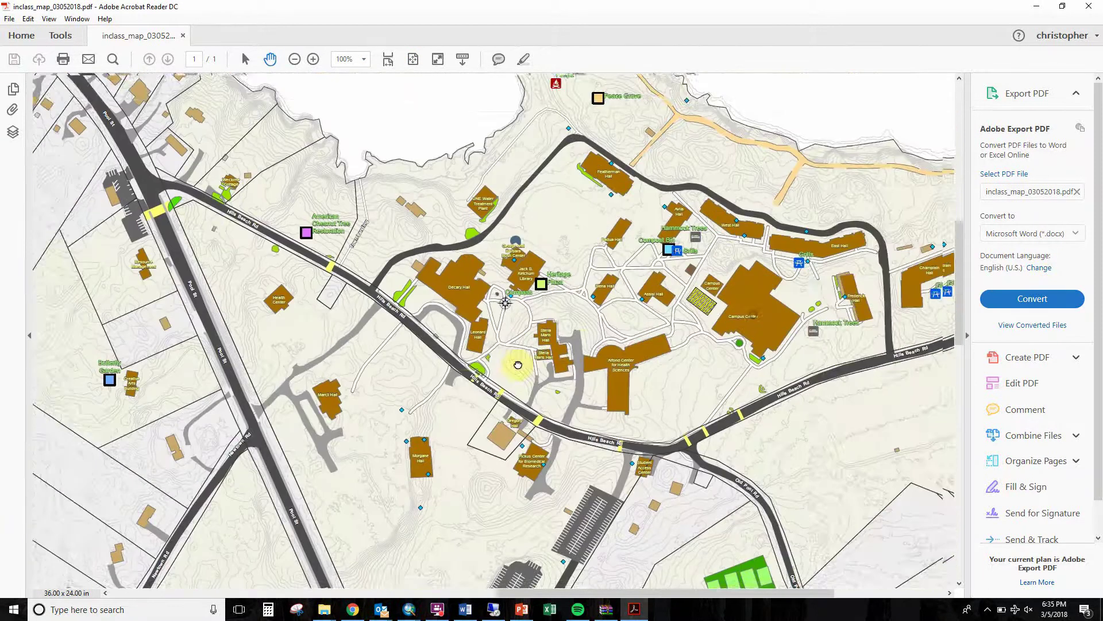
drag(577, 346, 502, 356)
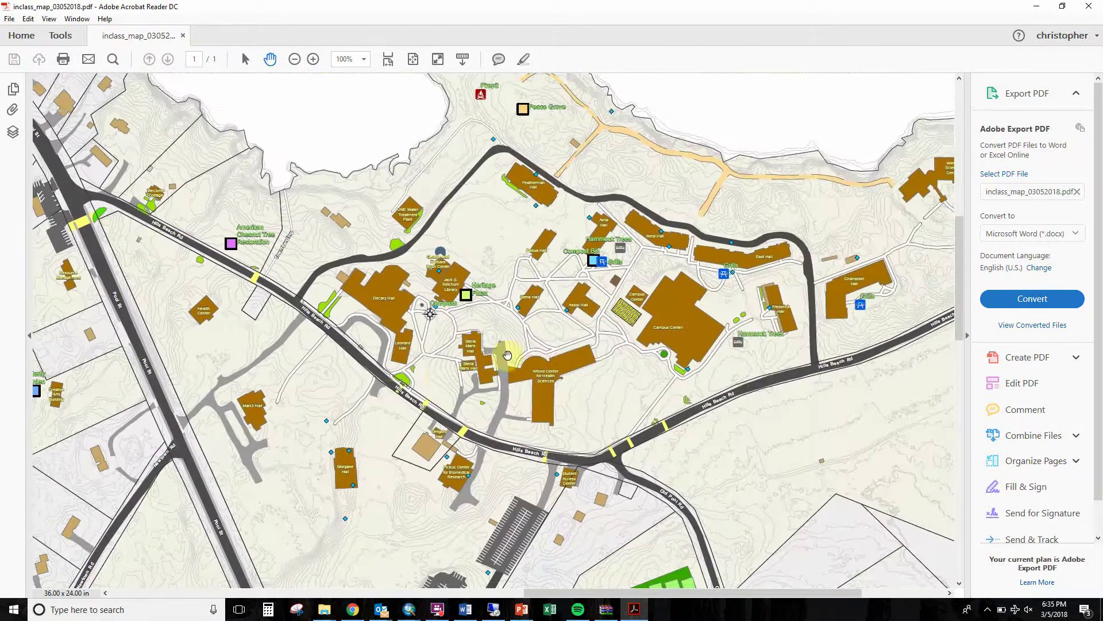
click(314, 60)
click(314, 59)
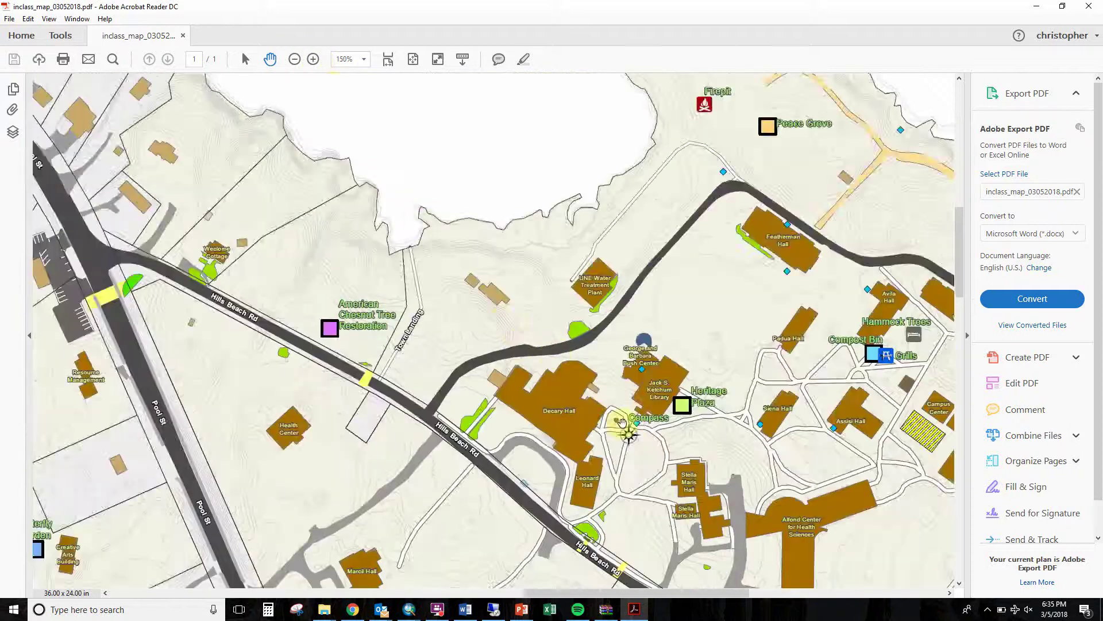
drag(618, 439, 464, 236)
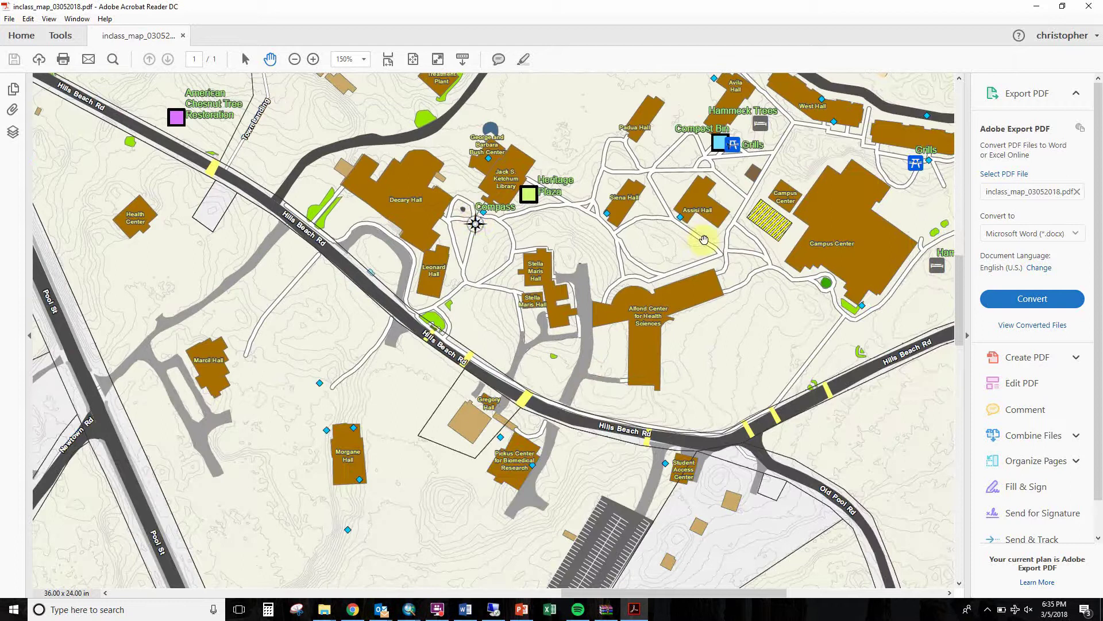
drag(701, 239, 546, 311)
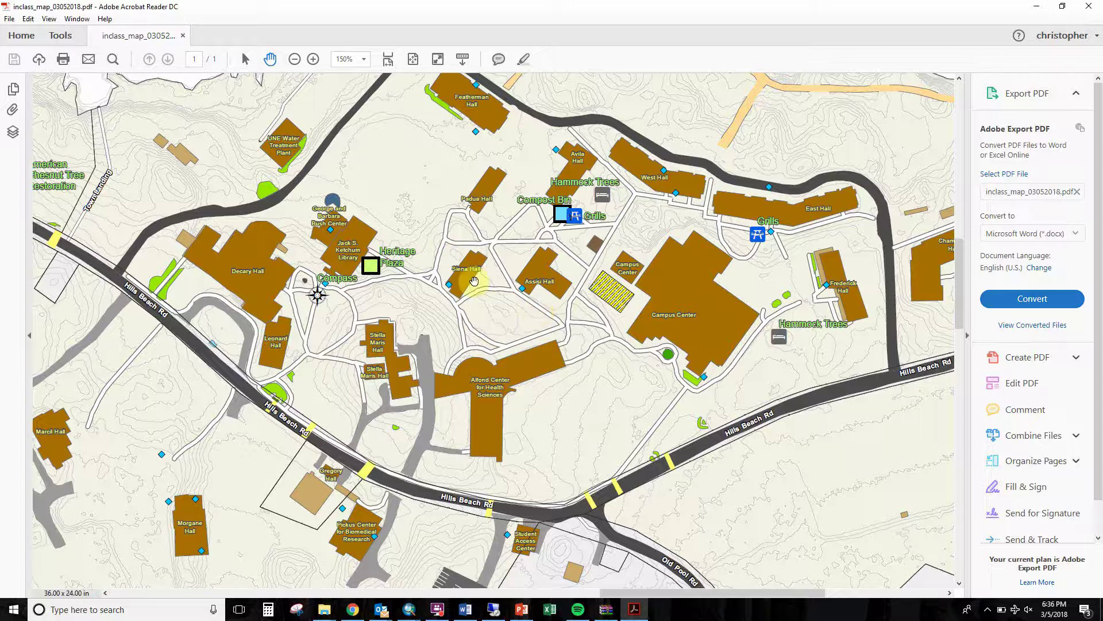
Close the PDF, return to the ArcMap layout, and move the floating Layout and Tools toolbars clear of the map
click(1088, 9)
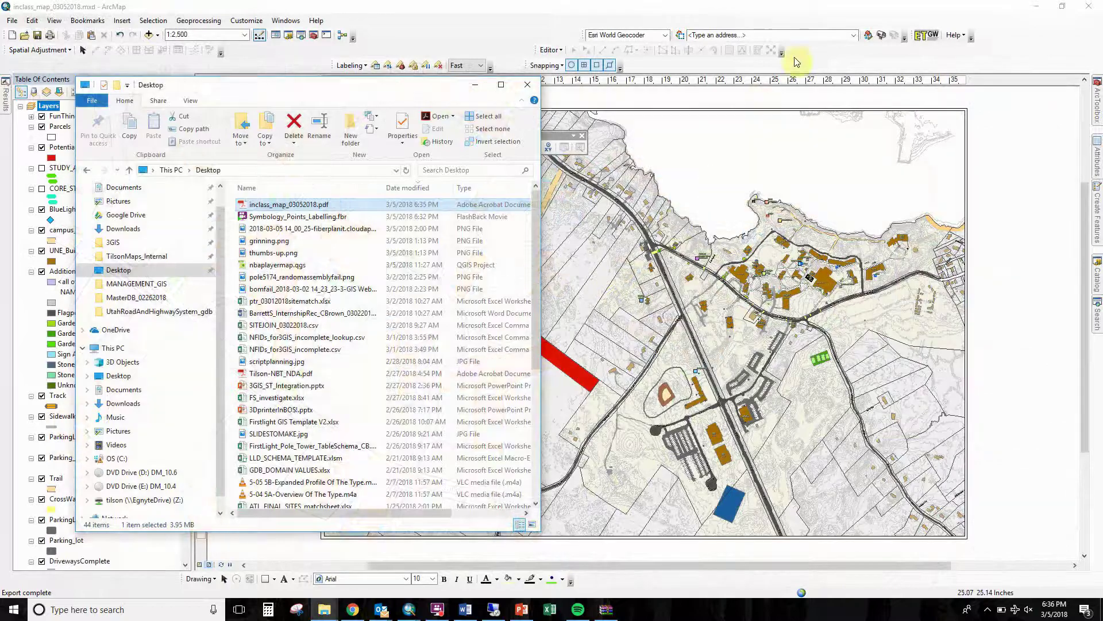
click(822, 13)
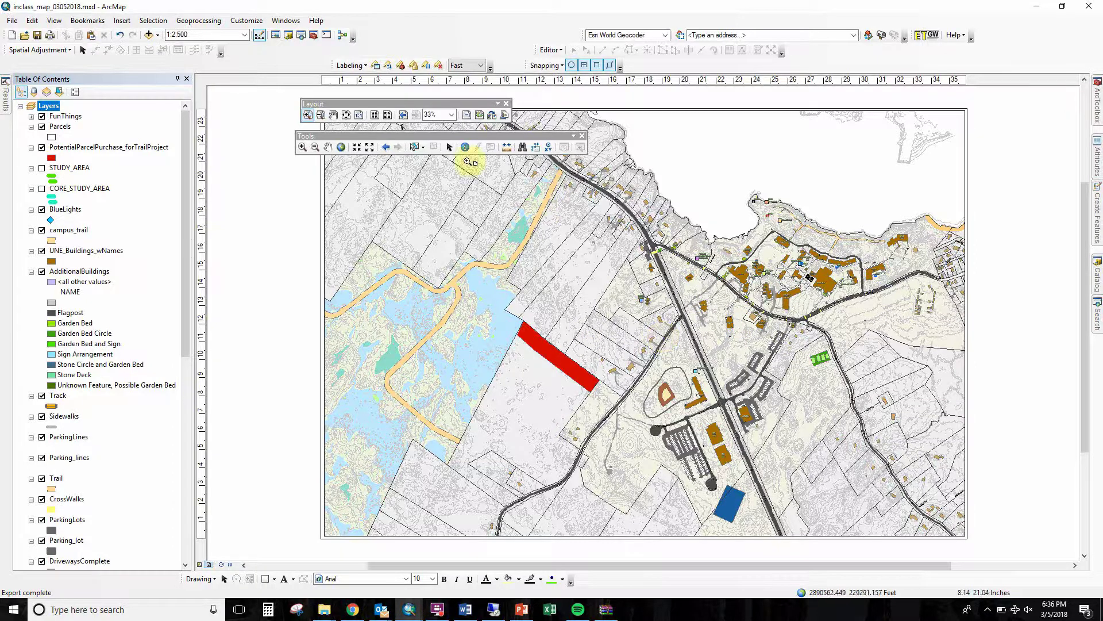
drag(442, 135, 714, 93)
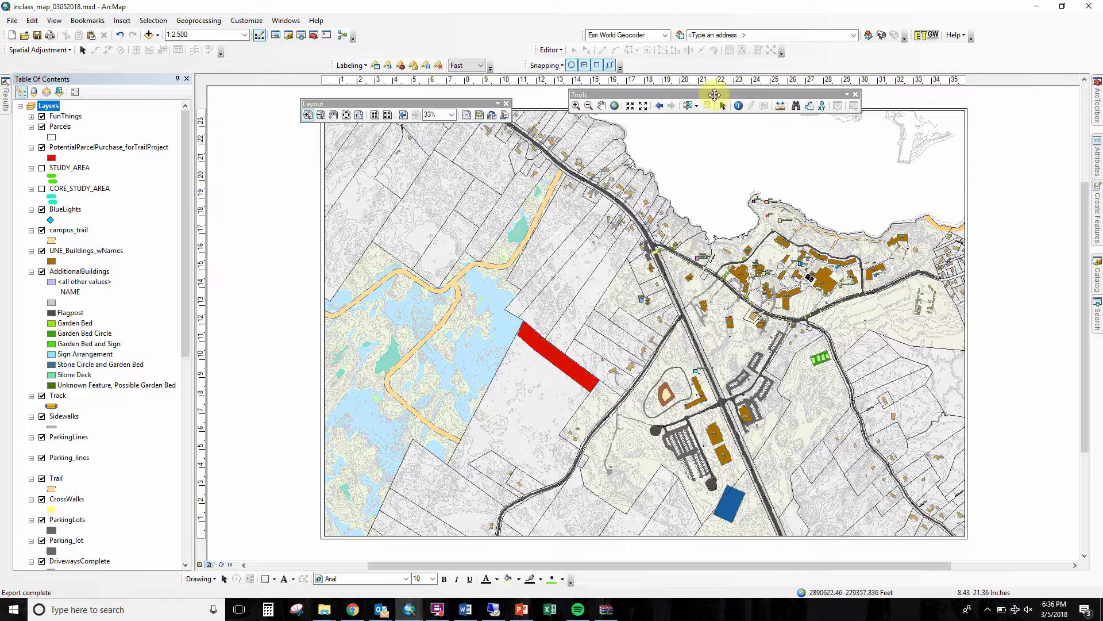
drag(451, 103, 368, 94)
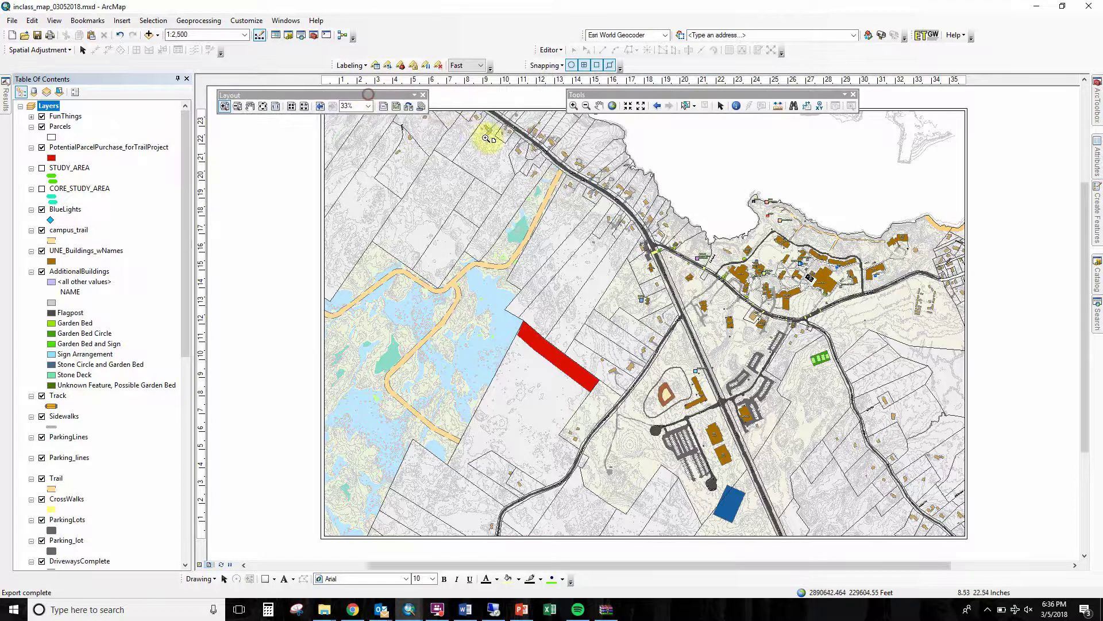
Raise the data frame's lower edge to about 3 inches above the page bottom and shift the map upward inside the frame
click(718, 107)
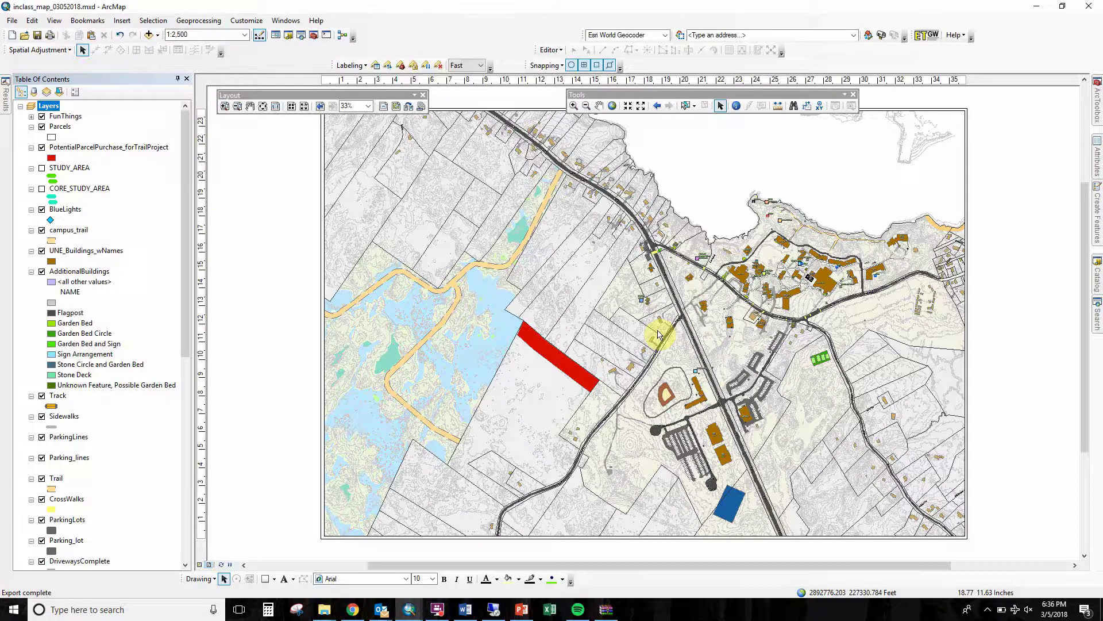
click(839, 203)
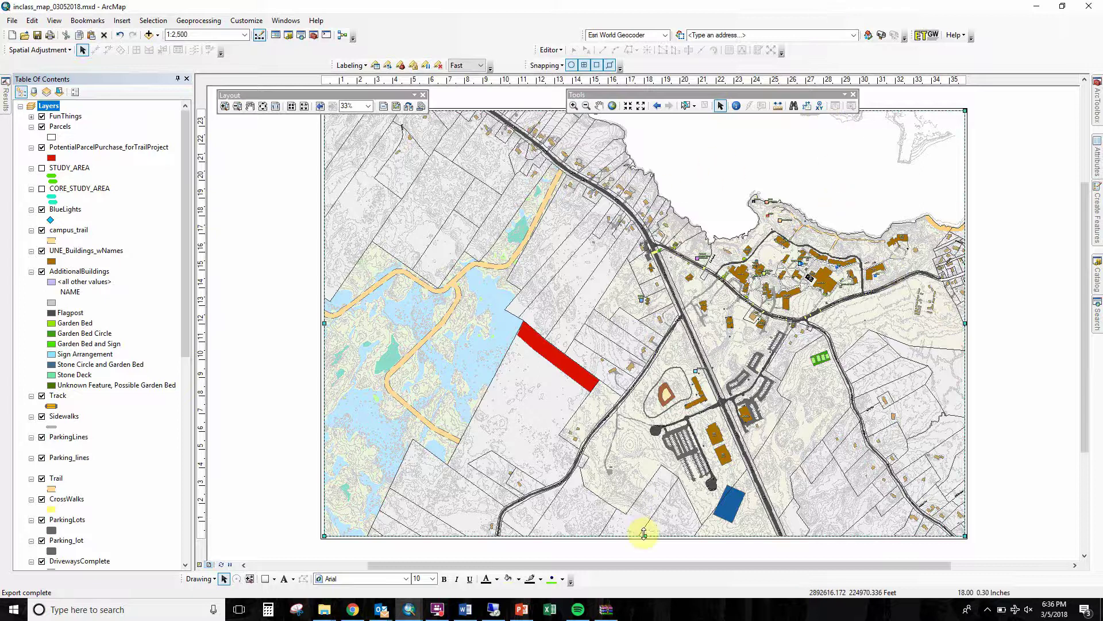
drag(645, 535, 643, 486)
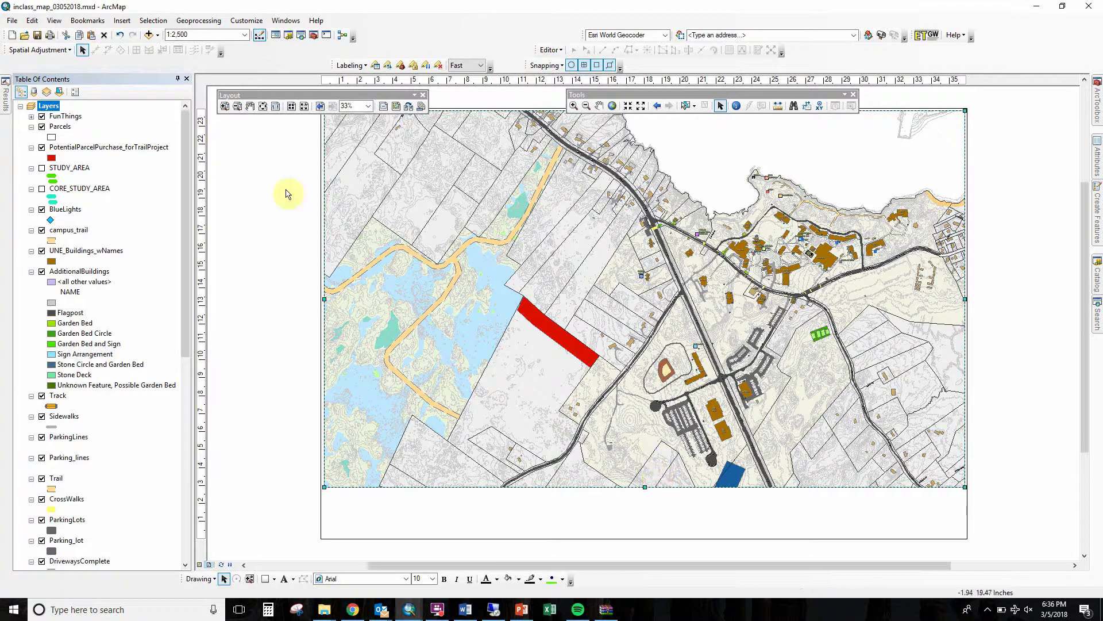
click(599, 107)
drag(614, 215, 613, 182)
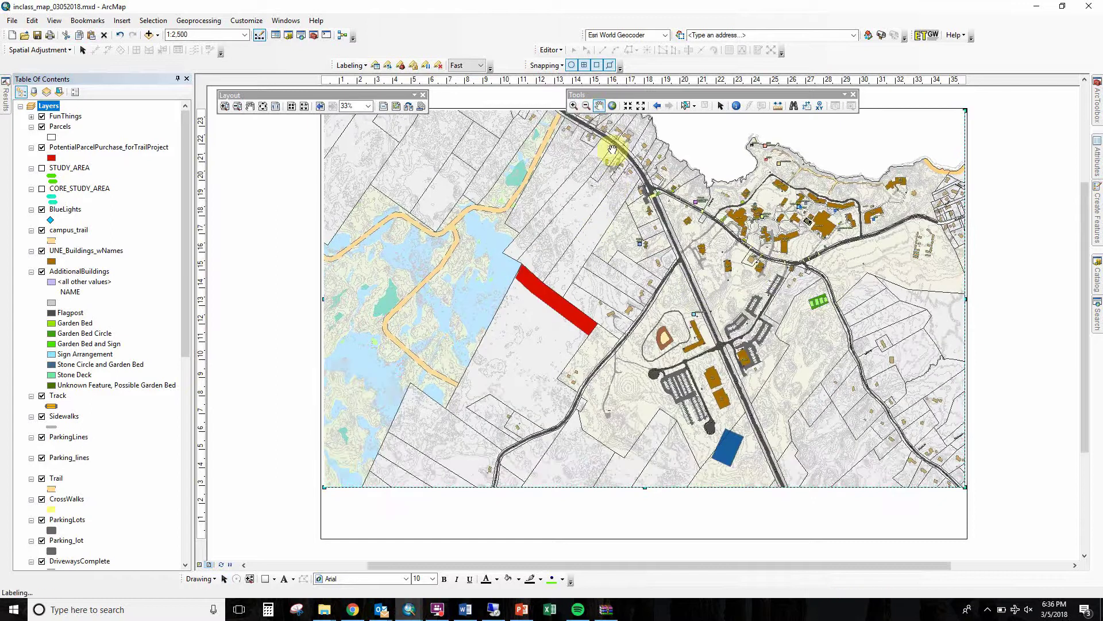
Narrow the data frame so its right edge sits about 3 inches inside the page's right edge
click(720, 106)
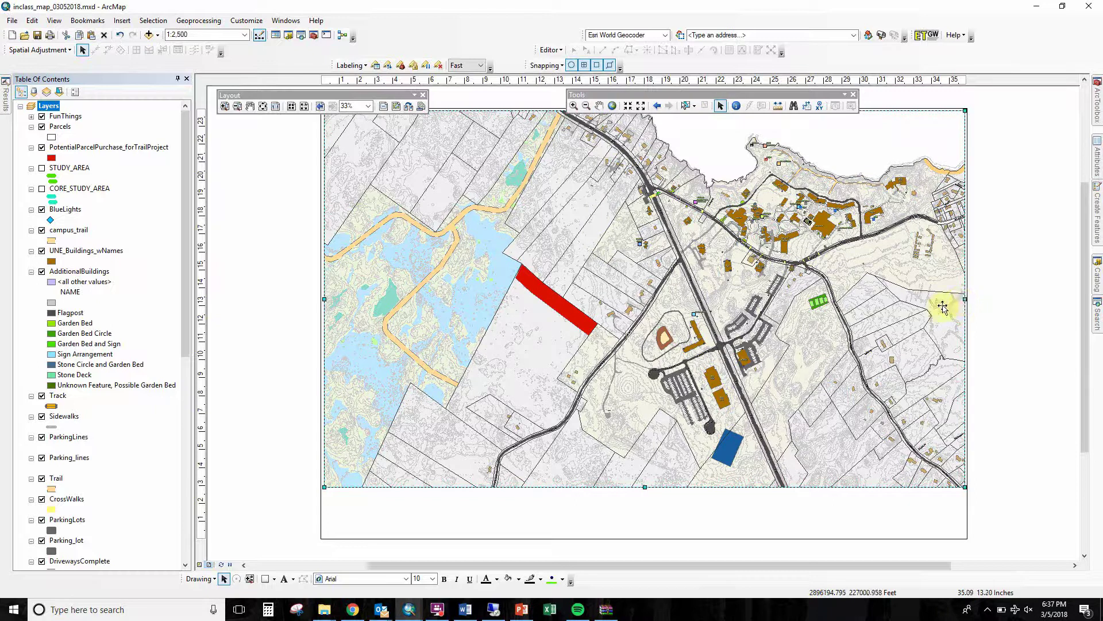
drag(964, 303, 912, 298)
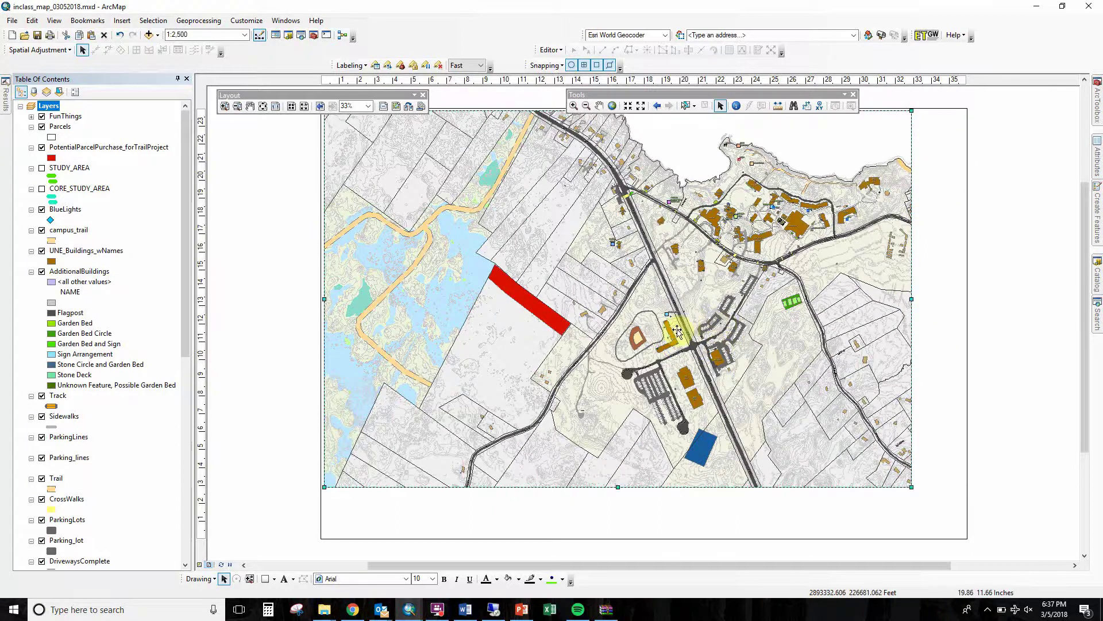
click(266, 202)
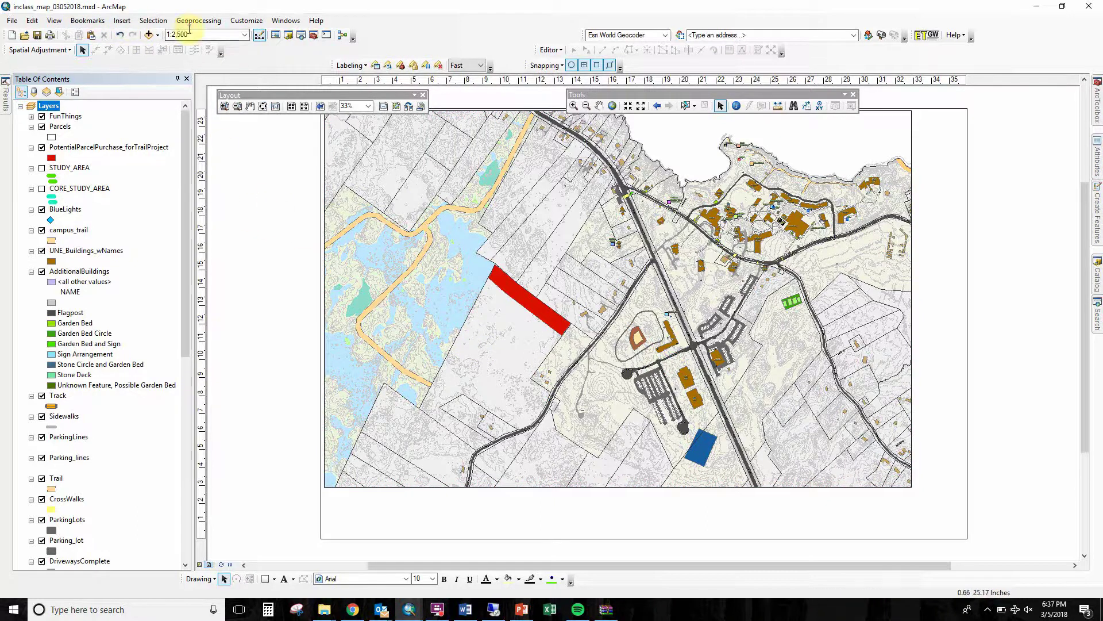
Start a new legend for the layout and remove Contours and the upper Parcels entry from its legend items
click(122, 22)
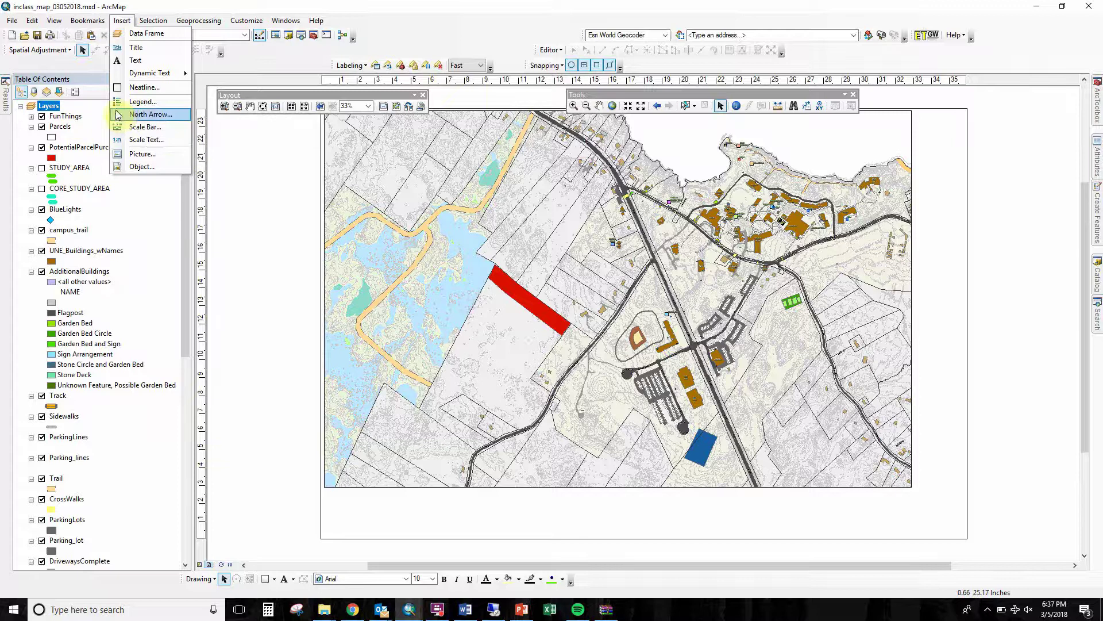
click(142, 101)
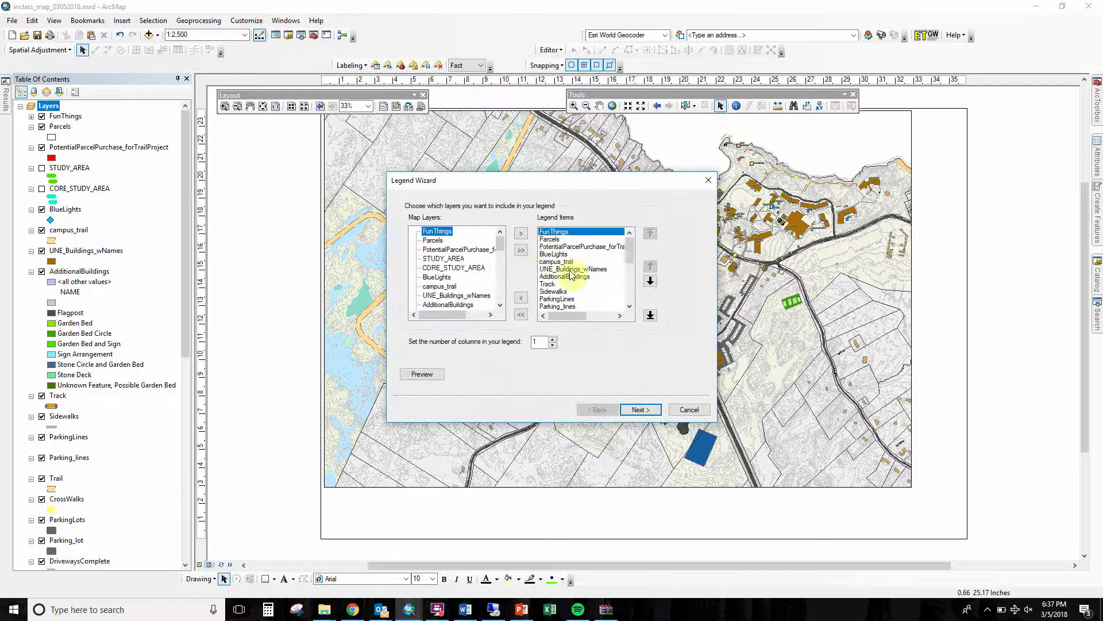
drag(631, 251, 640, 301)
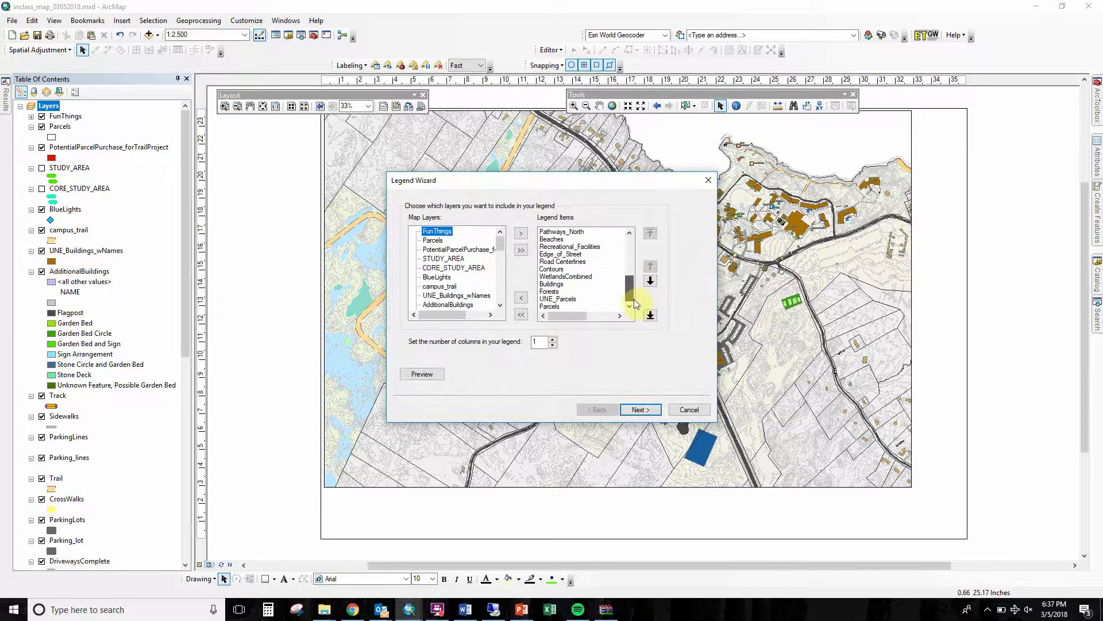
drag(634, 295, 632, 283)
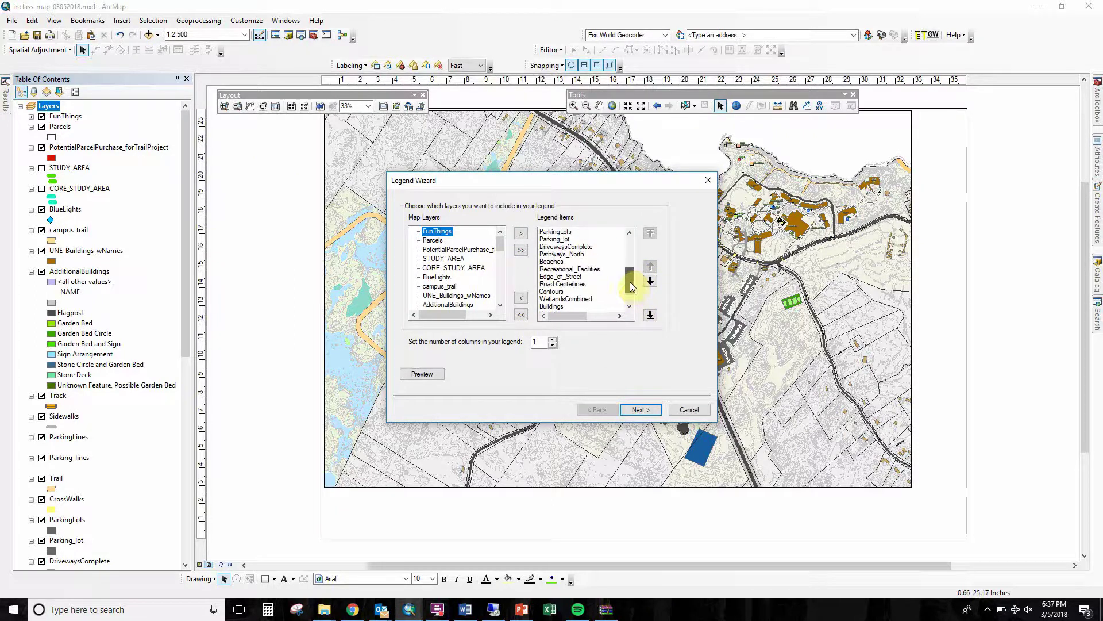
click(570, 292)
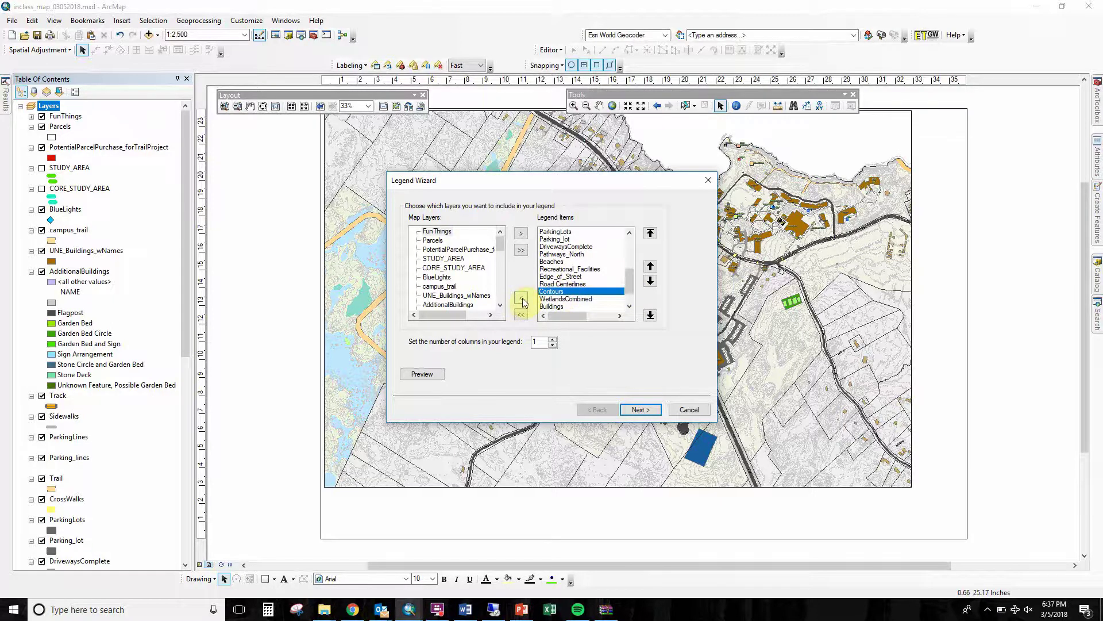
click(521, 300)
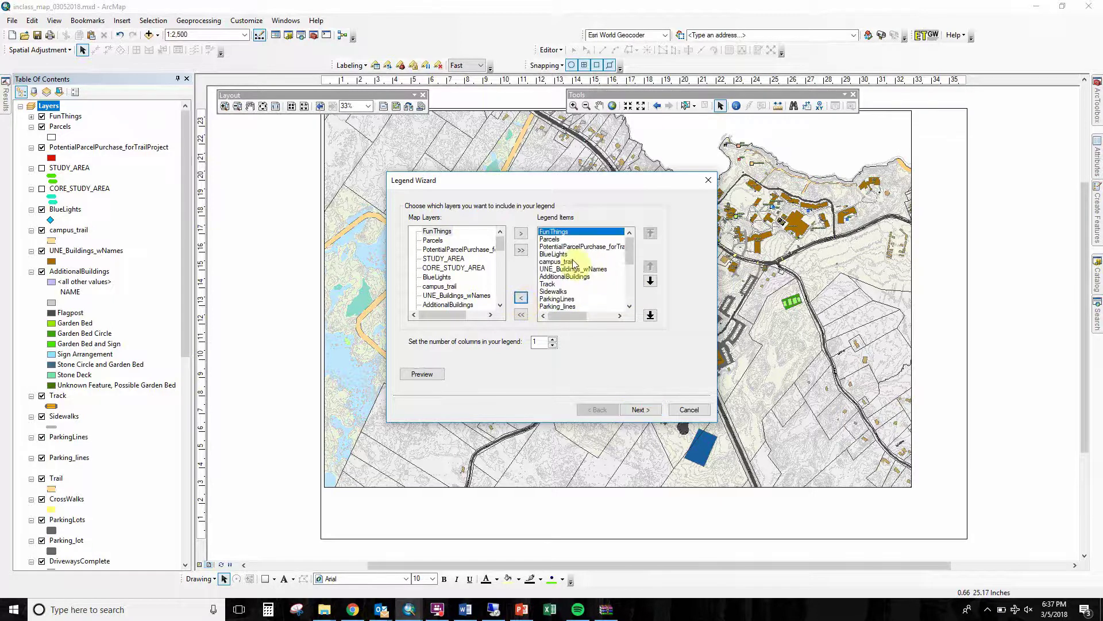
click(556, 240)
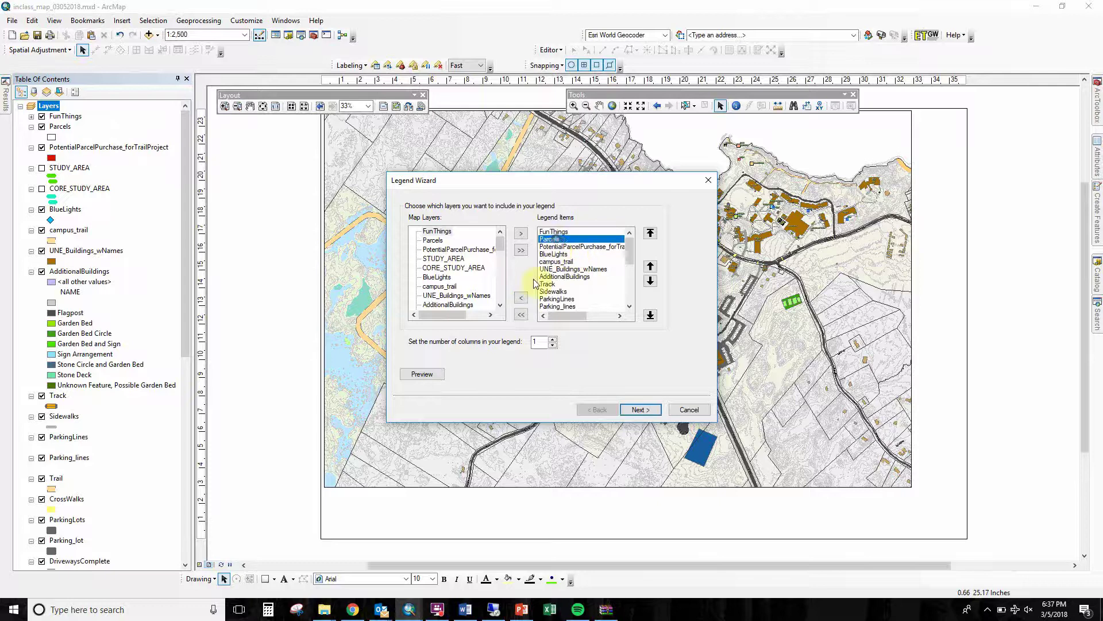
click(521, 300)
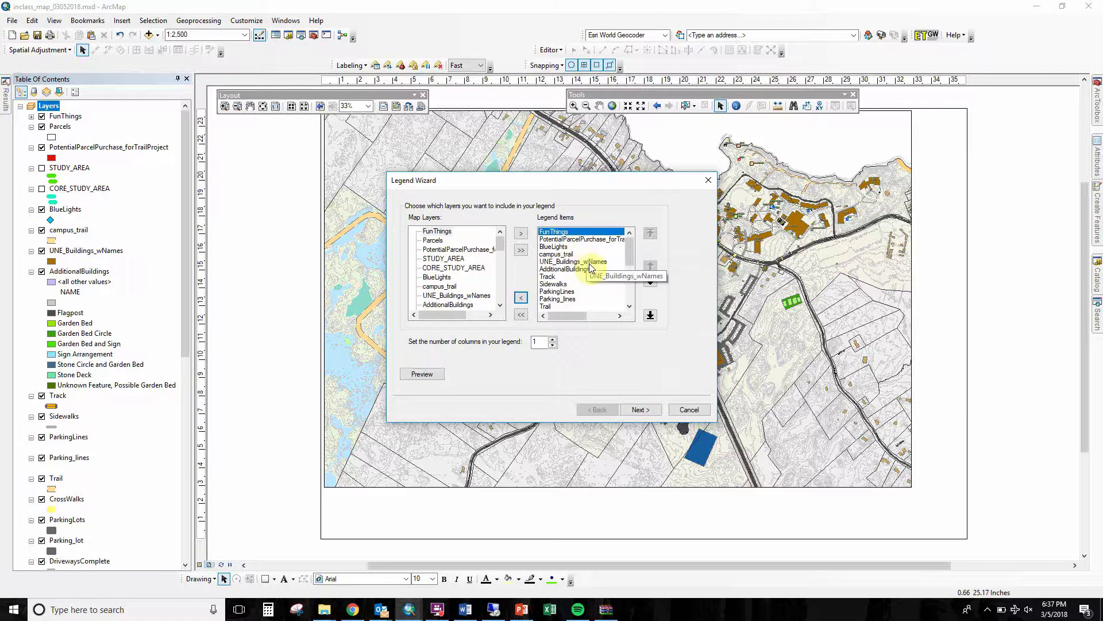
Remove Parking_lines and Parking_lot from the legend items and review the remaining entries
click(573, 299)
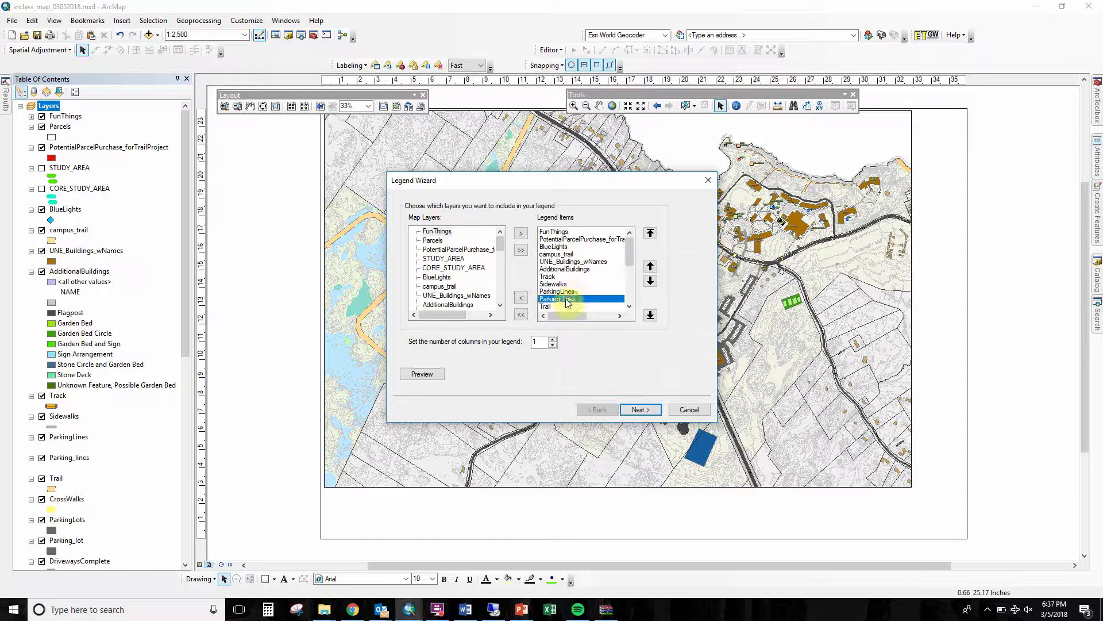
click(520, 299)
drag(628, 249, 628, 272)
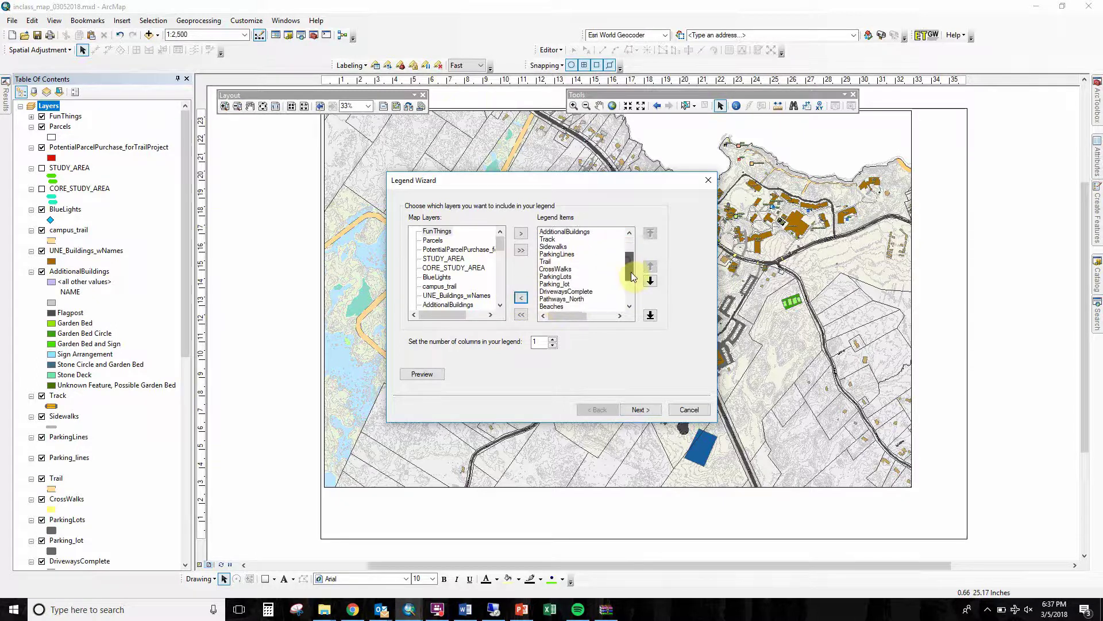
click(554, 276)
click(520, 297)
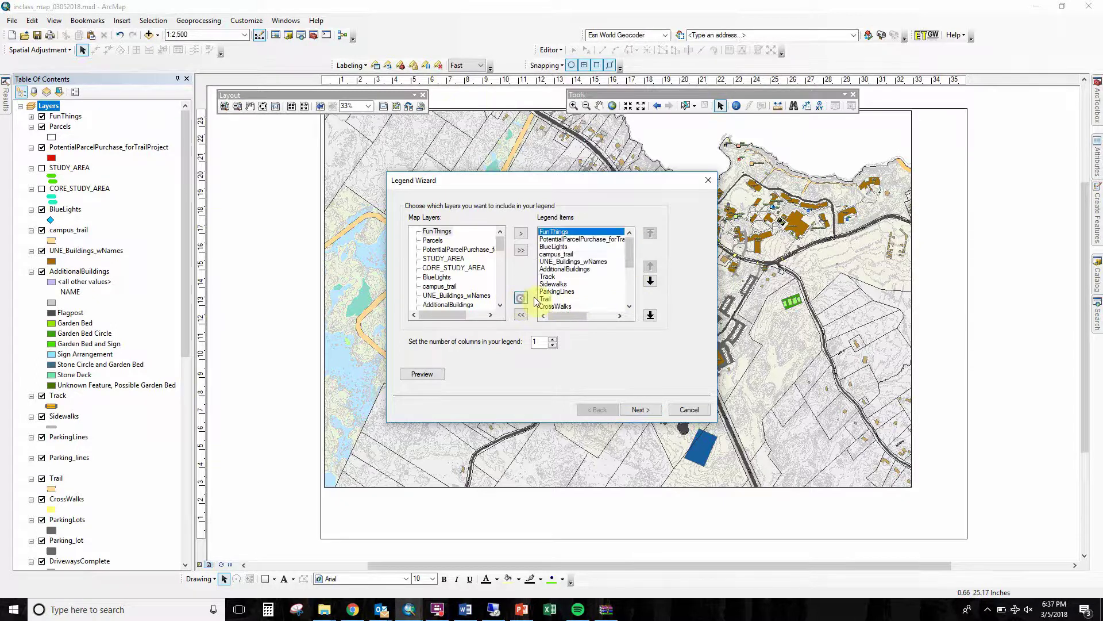
scroll(626, 277, down, 4)
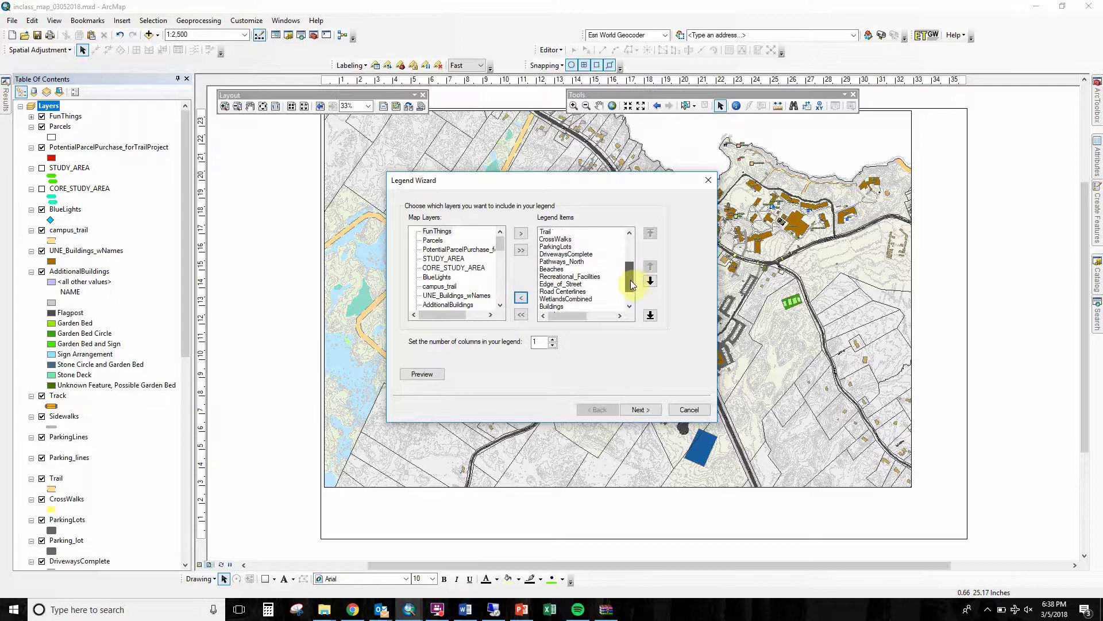
drag(631, 287, 632, 292)
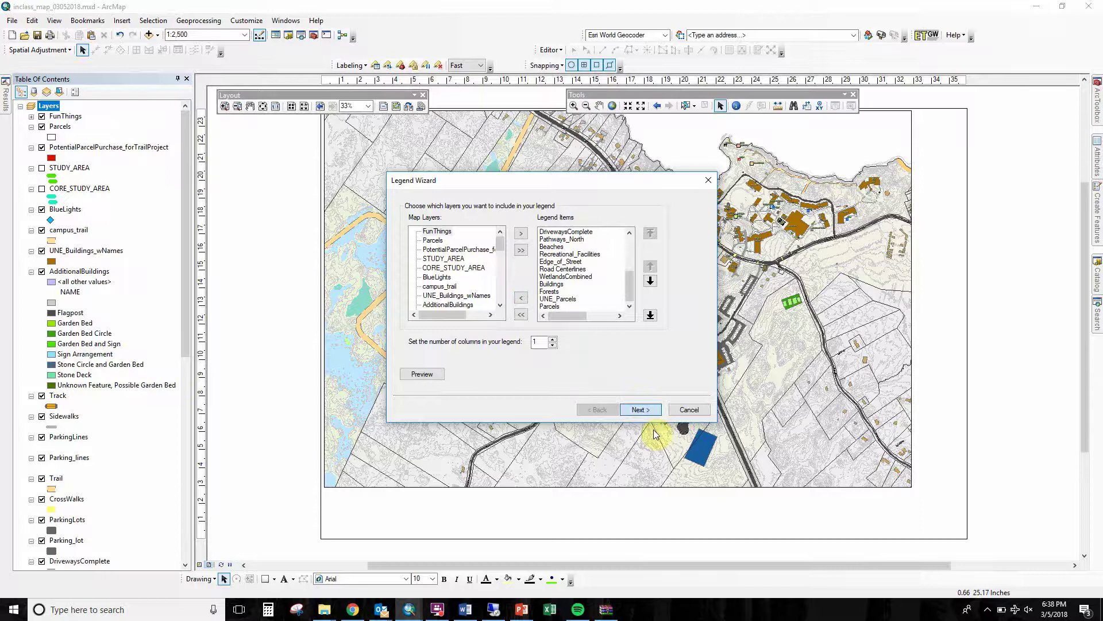
Leave the legend without title or frame and set the PotentialParcelPurchase_forTrailProject area patch to Rounded Rectangle
key(Return)
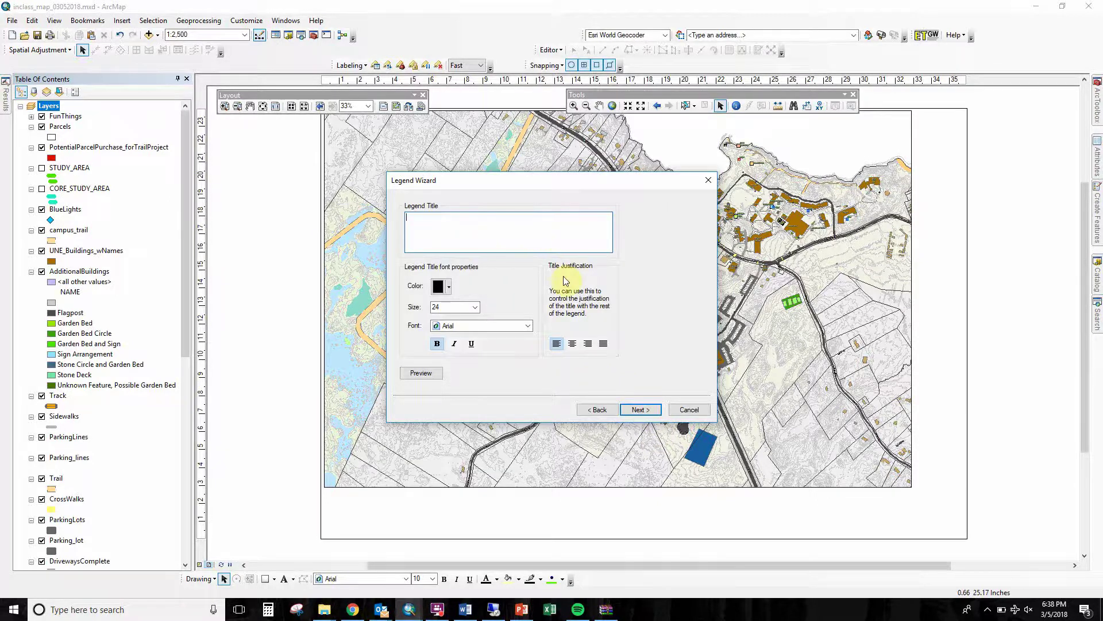
click(638, 409)
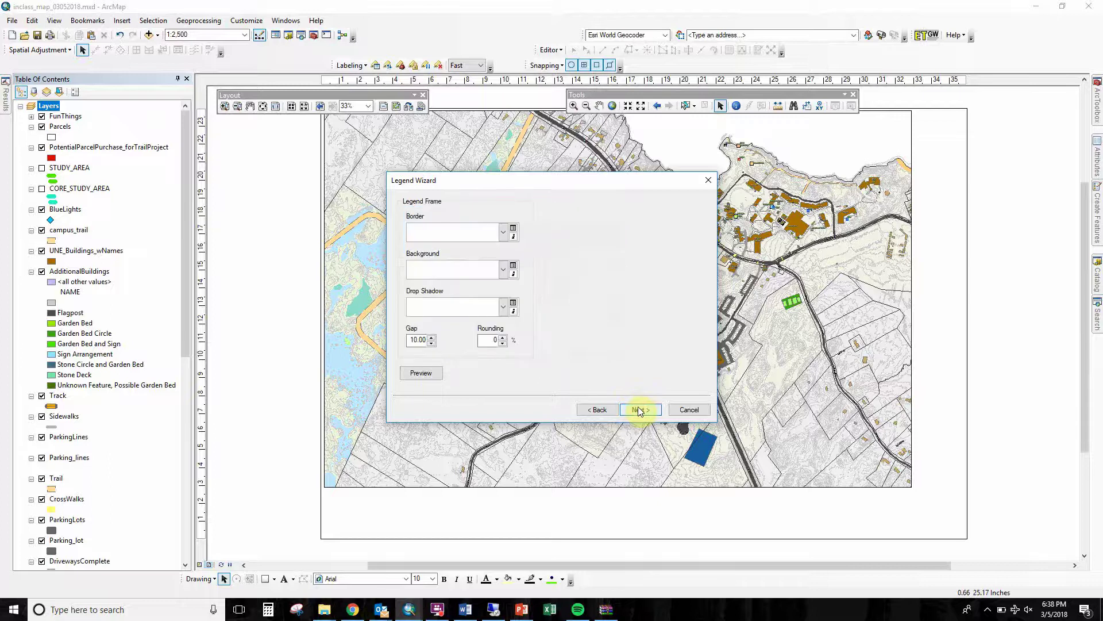
click(657, 412)
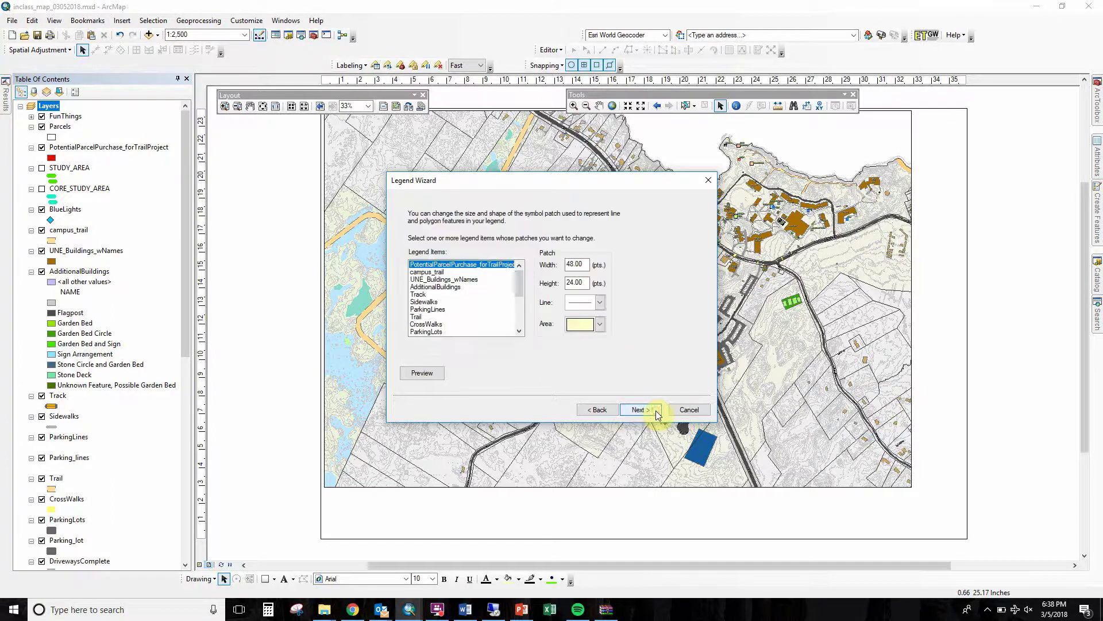
click(601, 325)
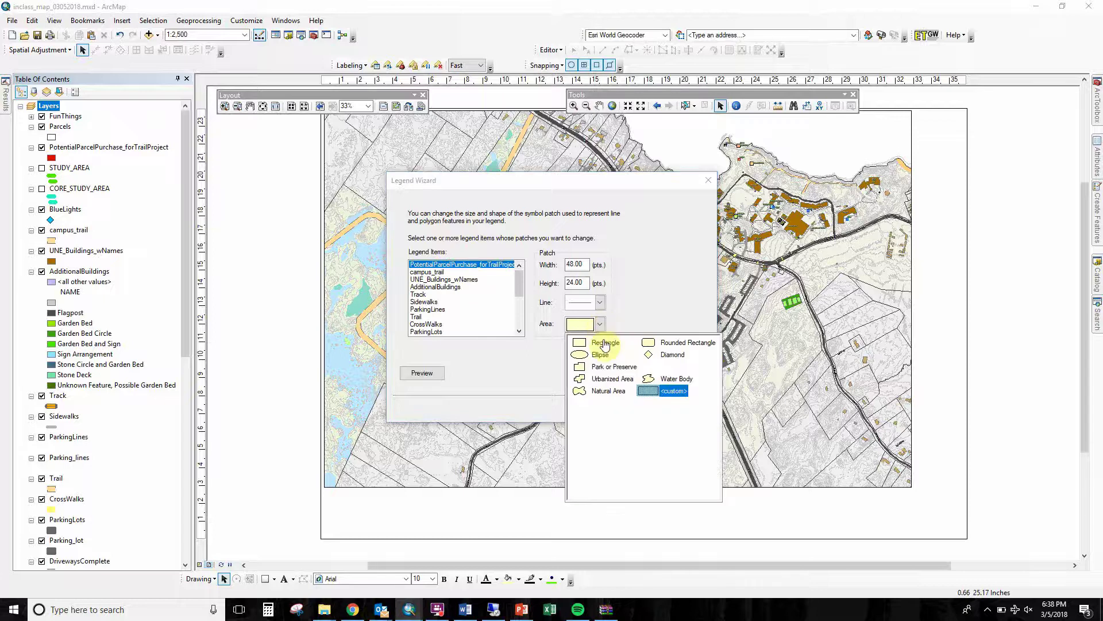
click(671, 343)
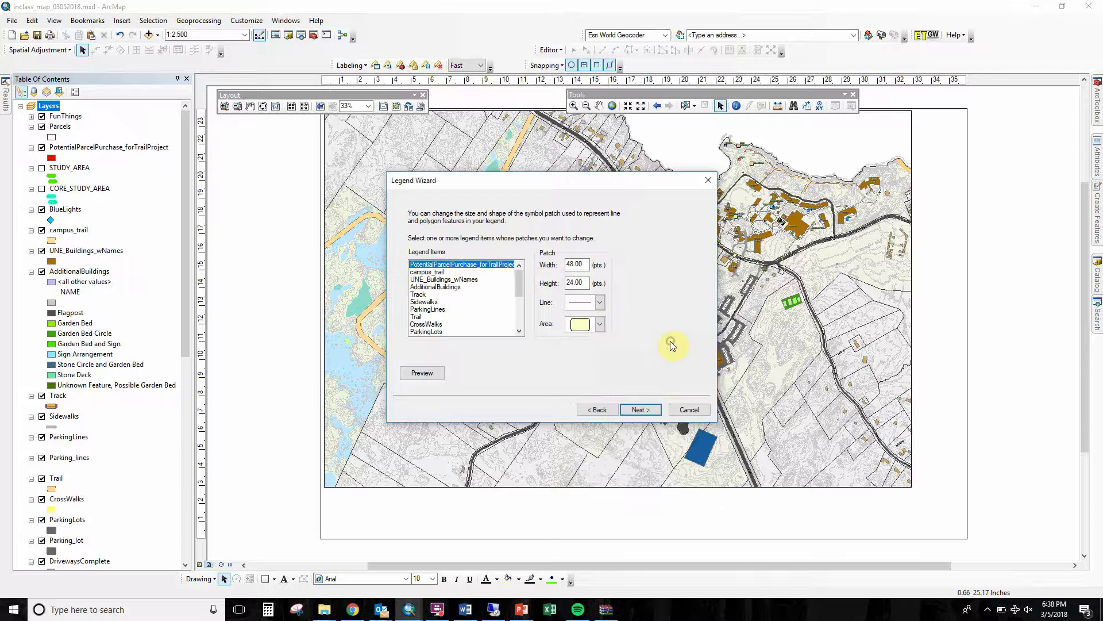
Set the selected legend item's line patch to a diagonal line, then finish the legend with default spacing and place it in the margin east of the map
click(595, 306)
click(580, 327)
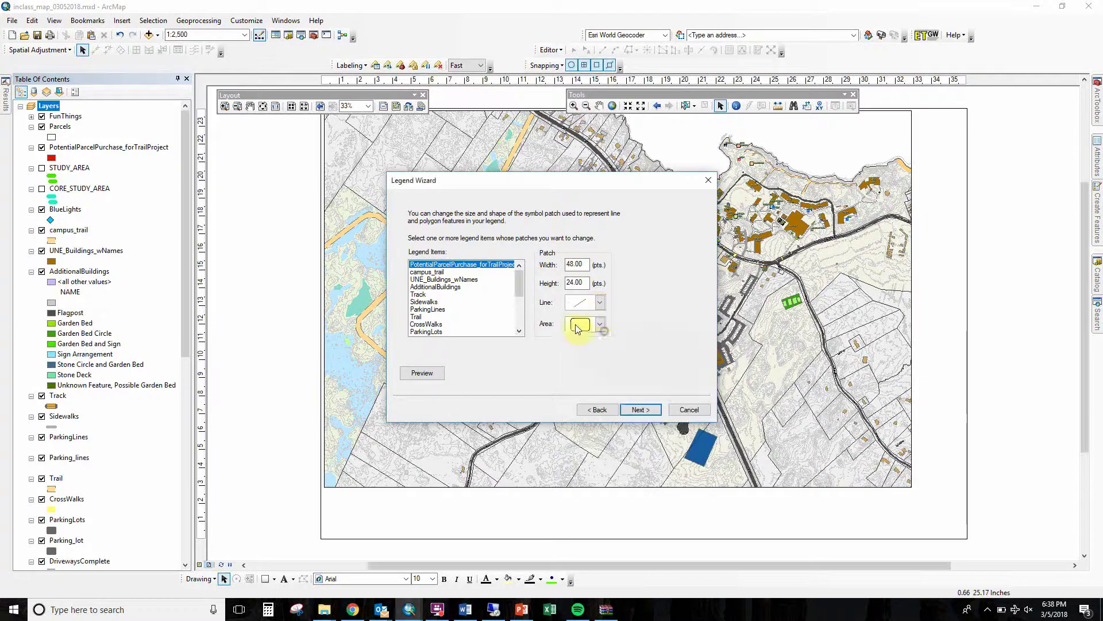
click(637, 407)
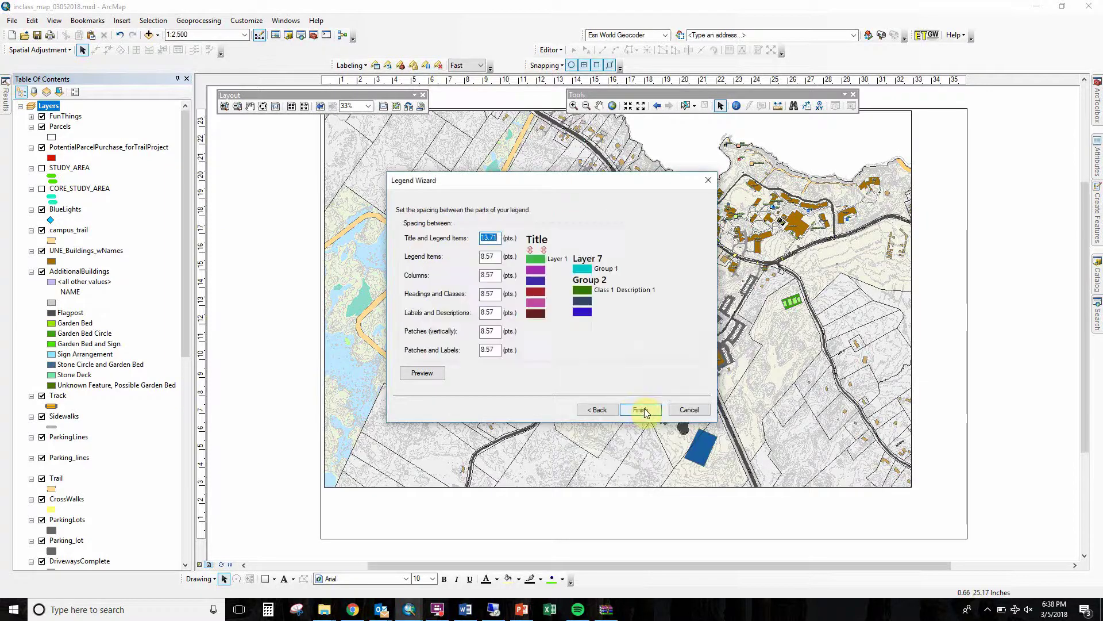
click(645, 411)
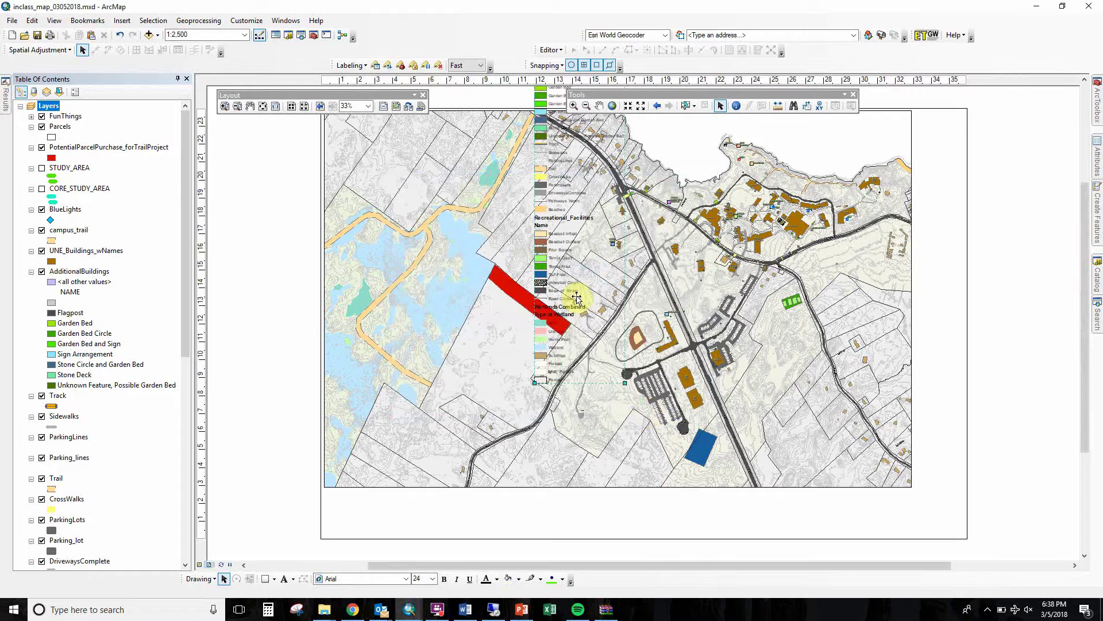
drag(566, 224, 935, 311)
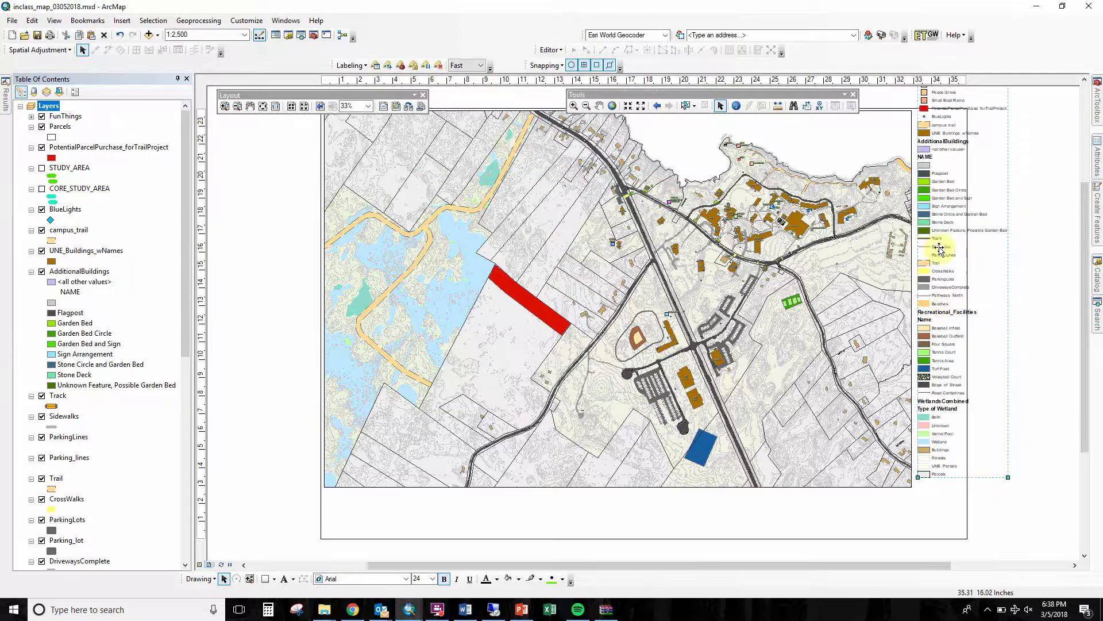
Set the legend's default area patch to Rounded Rectangle and its default line patch to a diagonal line
right_click(940, 249)
click(998, 444)
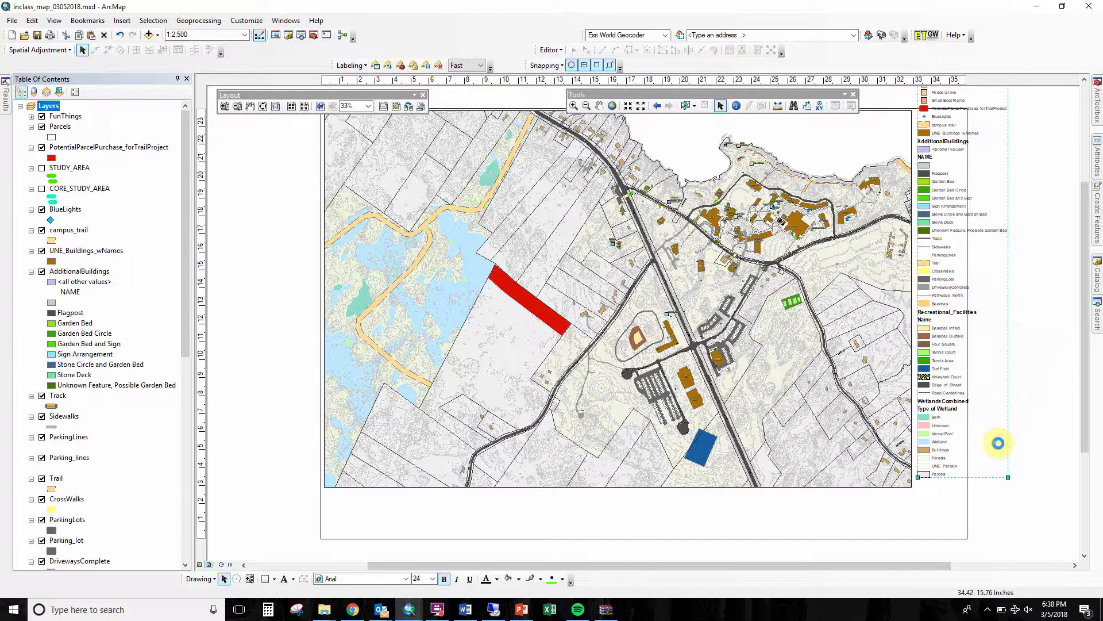
click(467, 174)
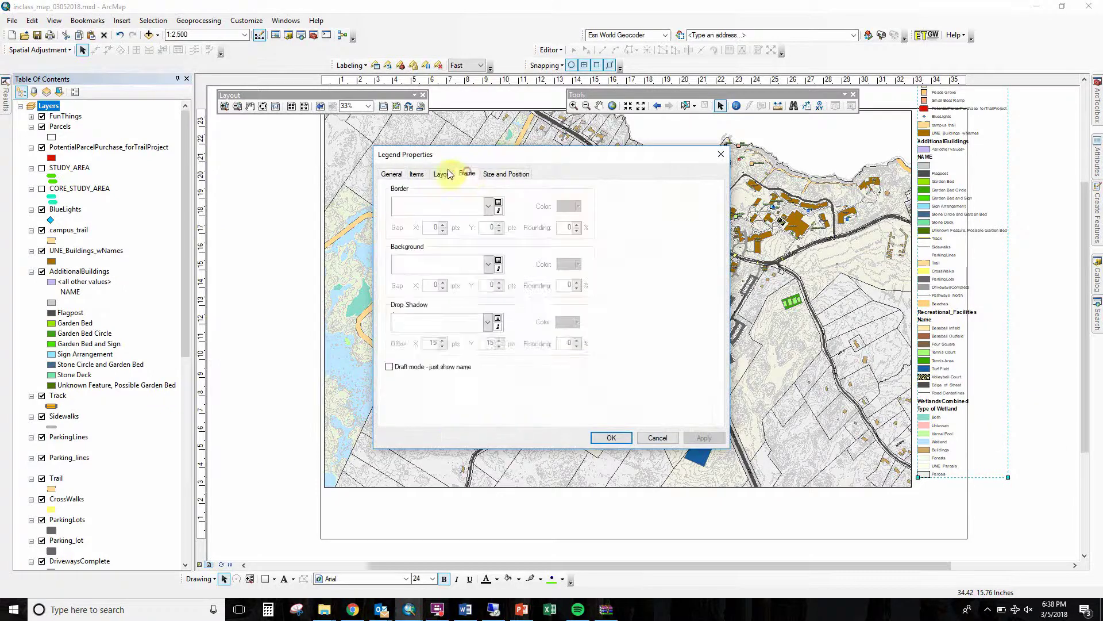
click(442, 174)
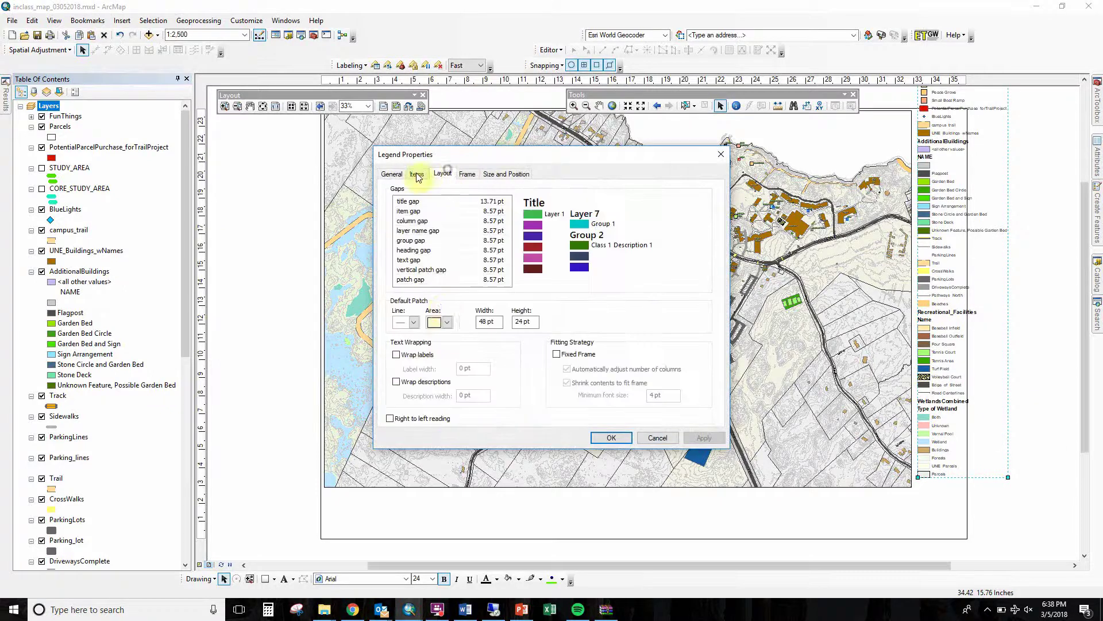
click(443, 323)
click(460, 338)
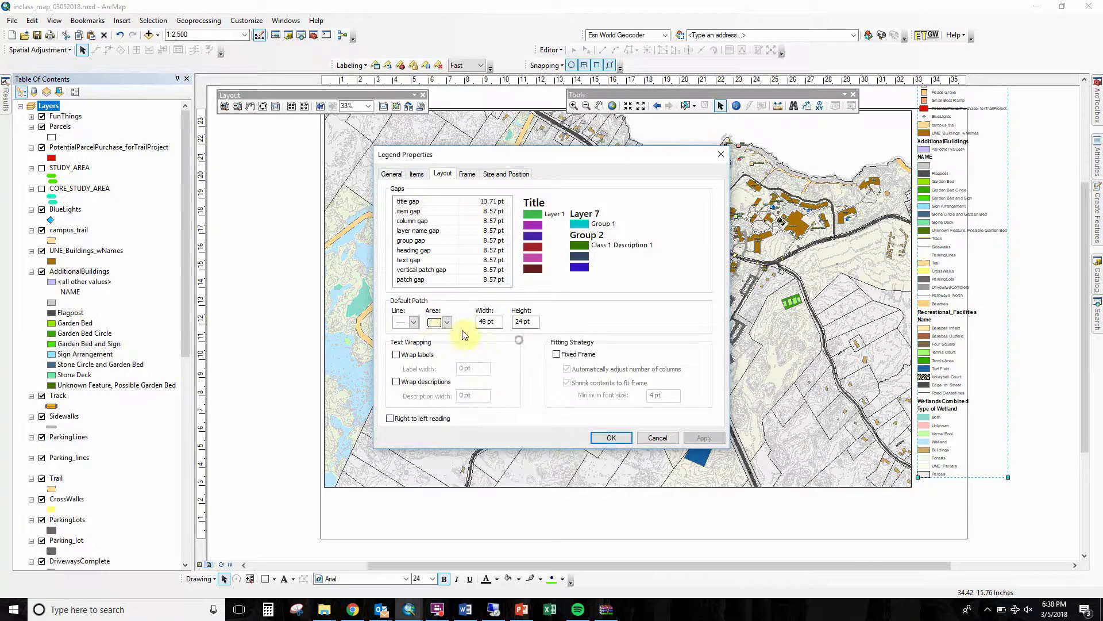
click(416, 322)
click(428, 360)
click(611, 437)
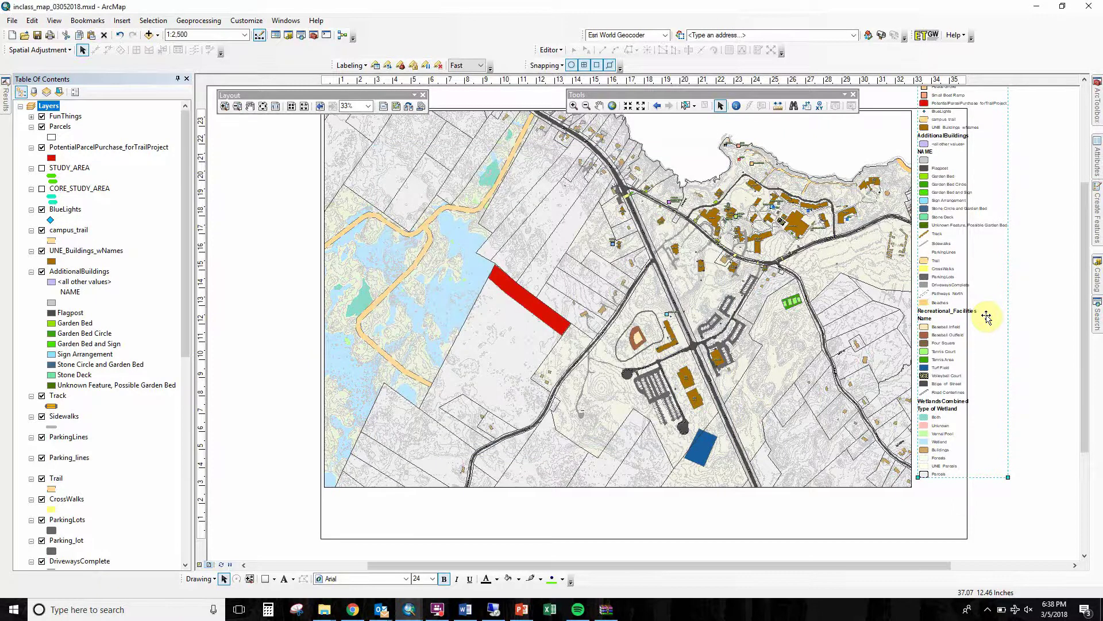
Reposition the legend in the page's right margin so its upper edge sits just below the page's top edge
click(951, 233)
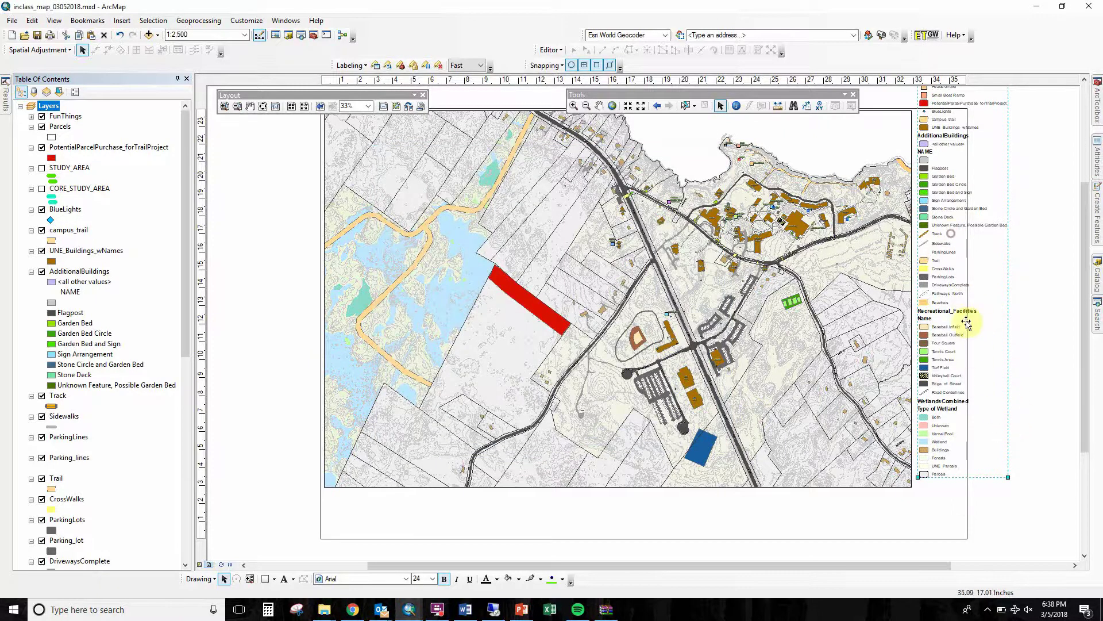
drag(967, 323, 964, 504)
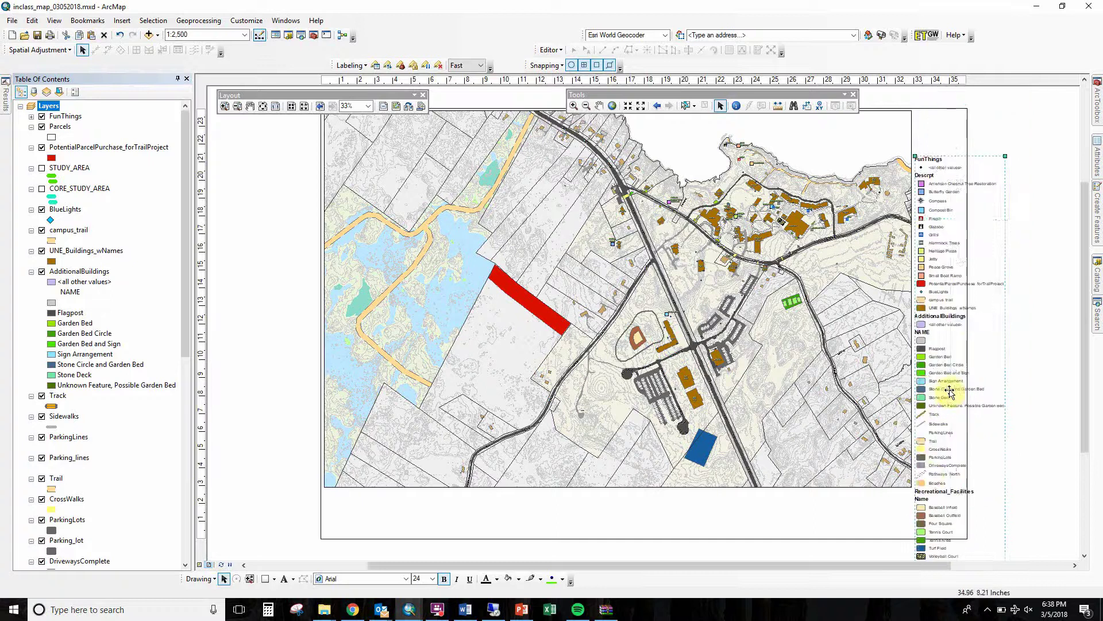
click(952, 342)
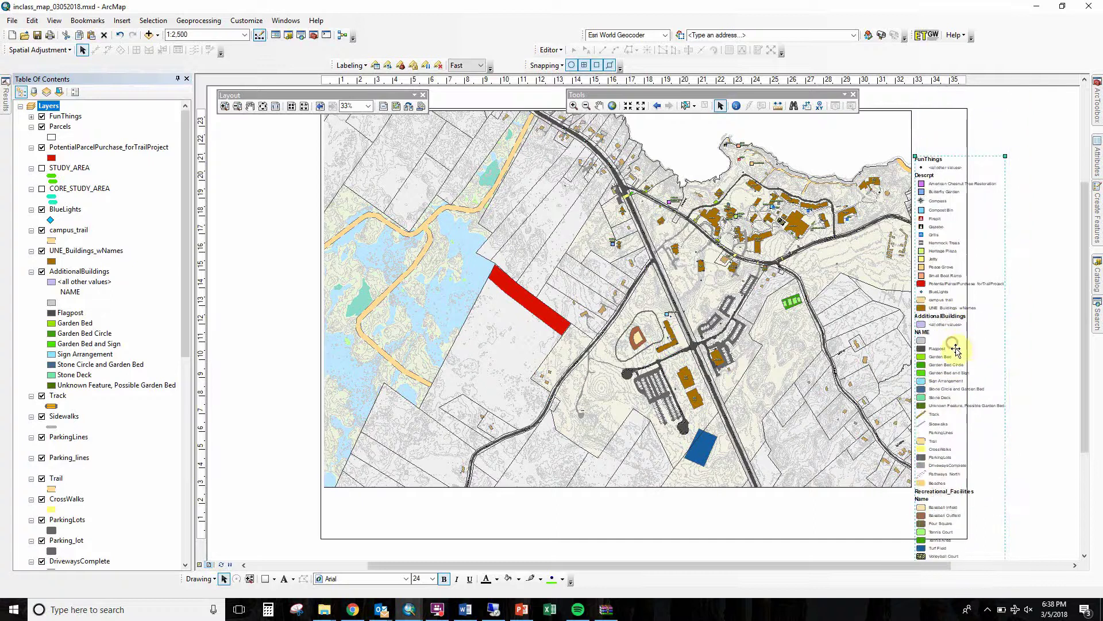
drag(945, 166, 944, 120)
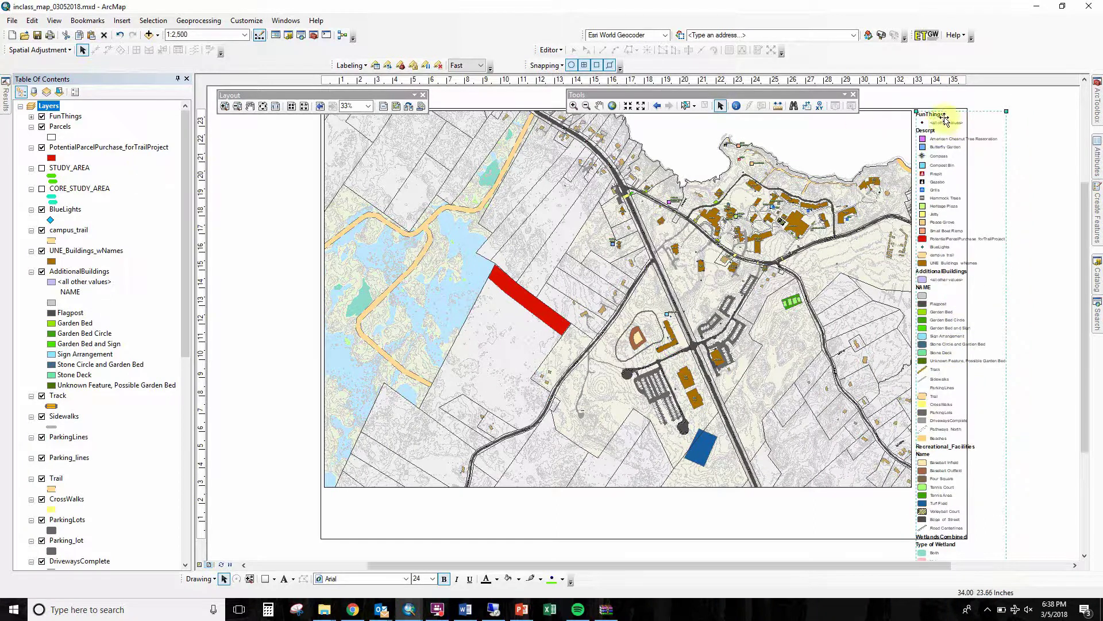
Exclude the <all other values> category from the FunThings layer's unique-value symbology
click(1041, 333)
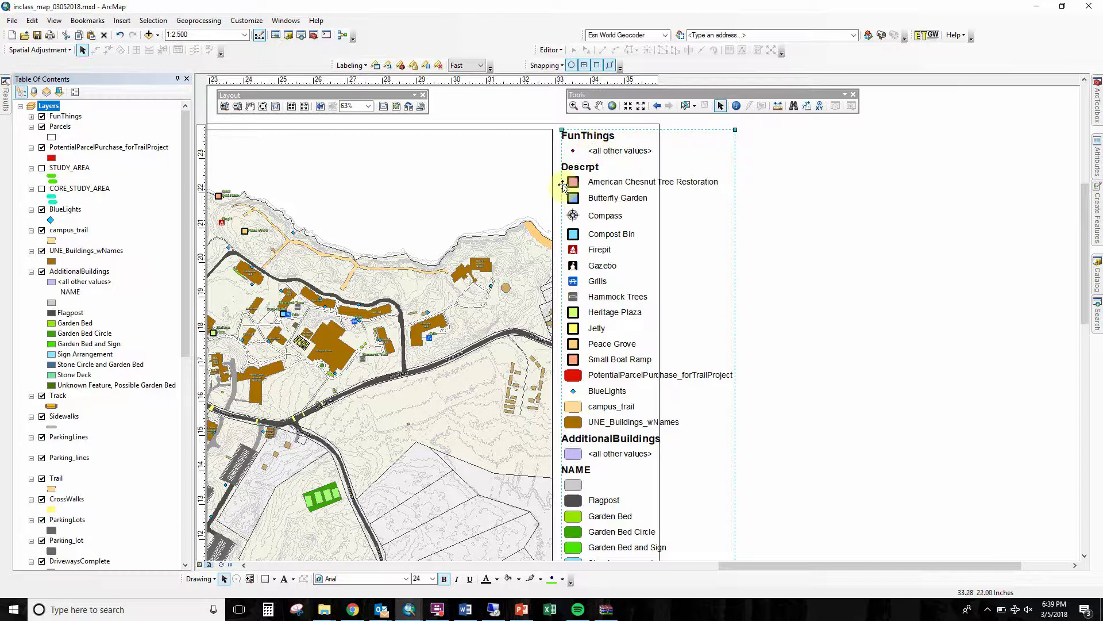
click(31, 116)
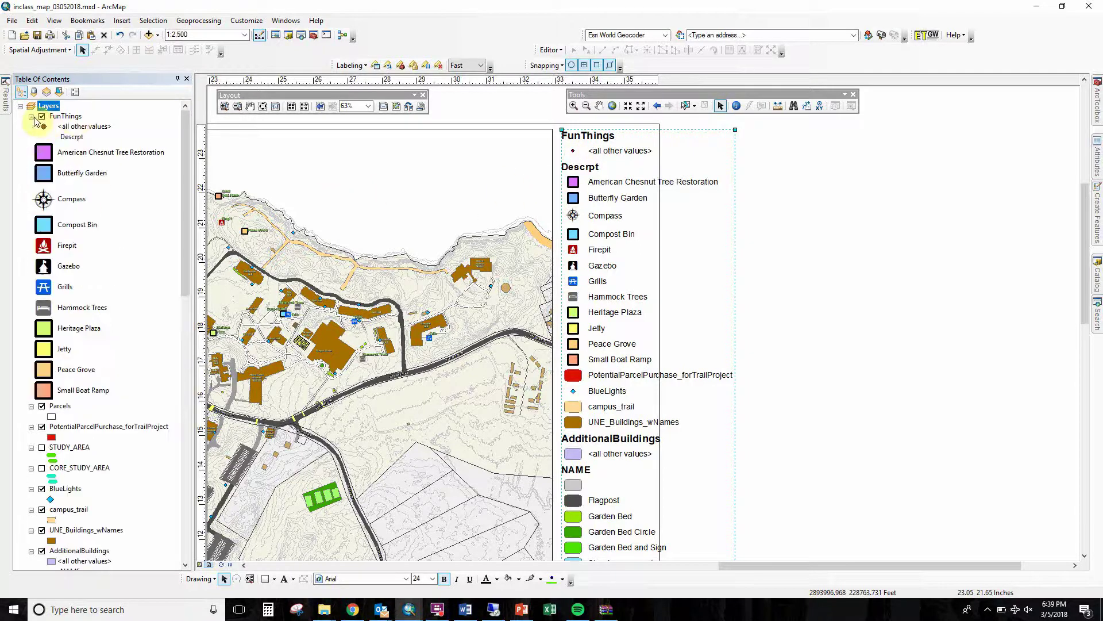
click(73, 118)
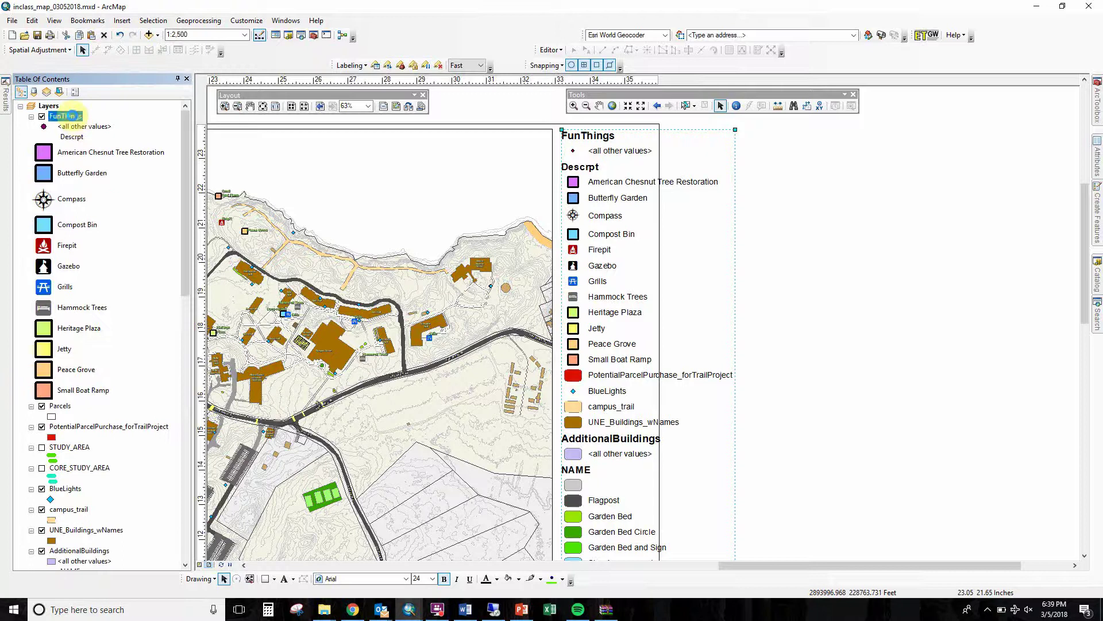
click(74, 117)
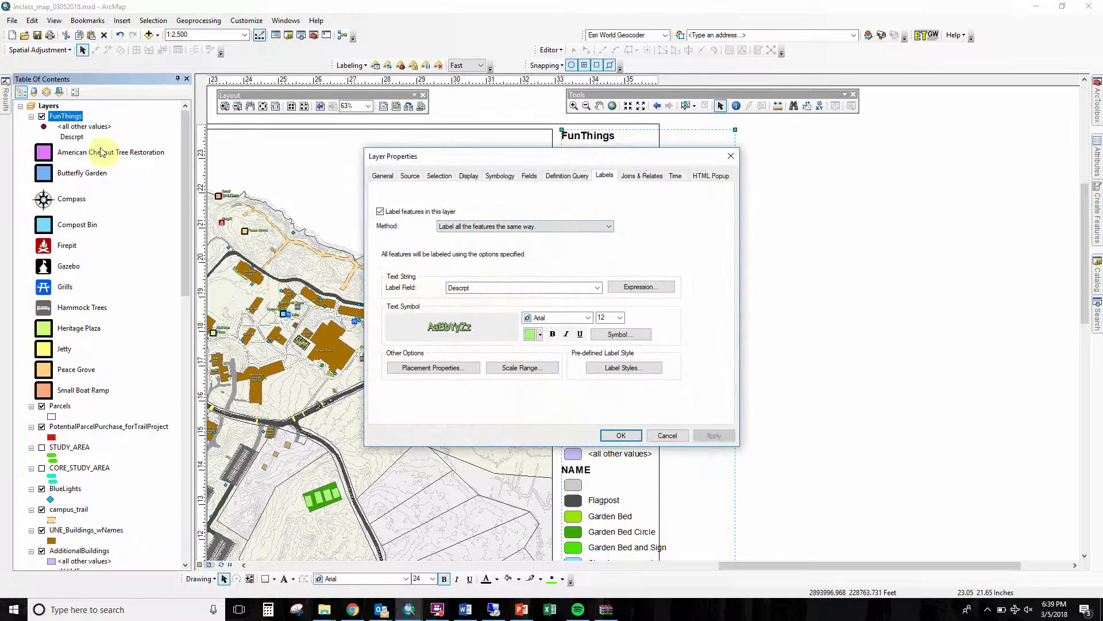
click(511, 177)
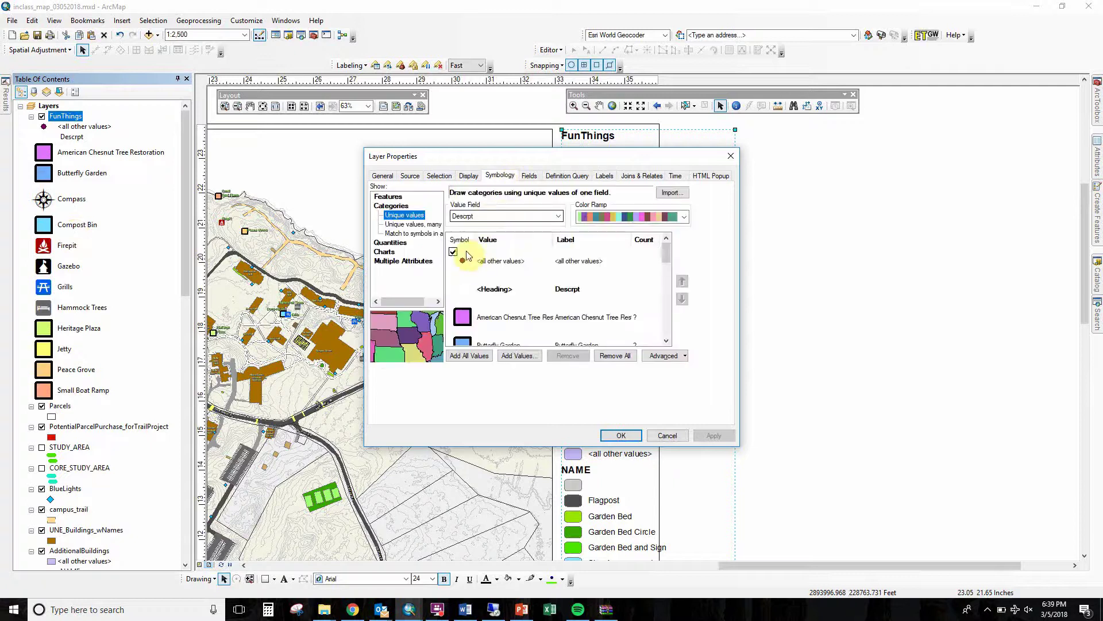
click(458, 256)
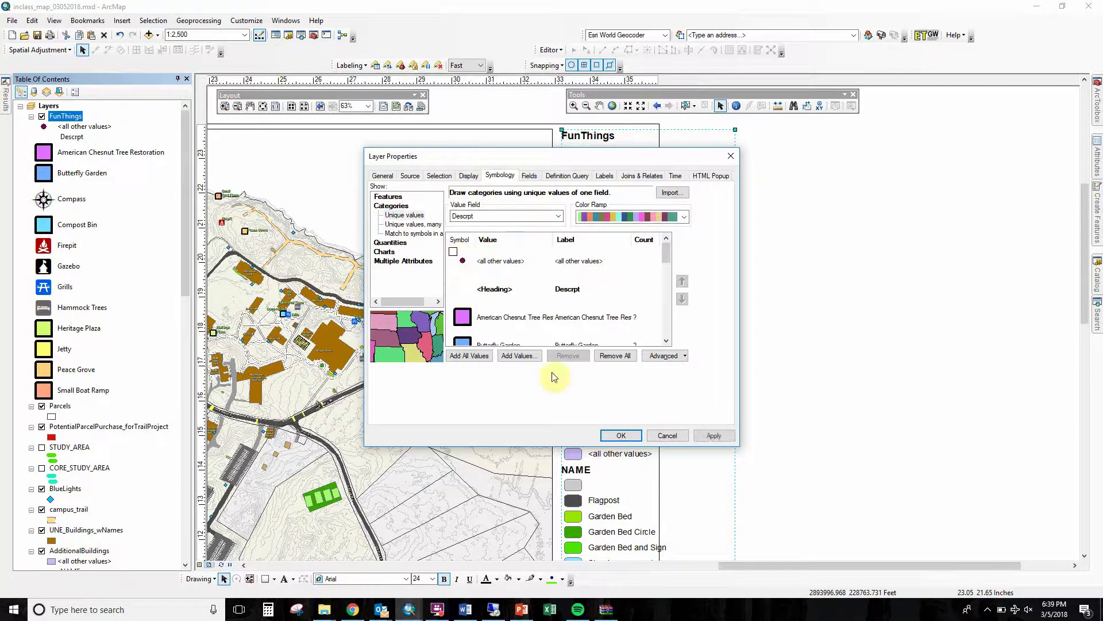
click(621, 435)
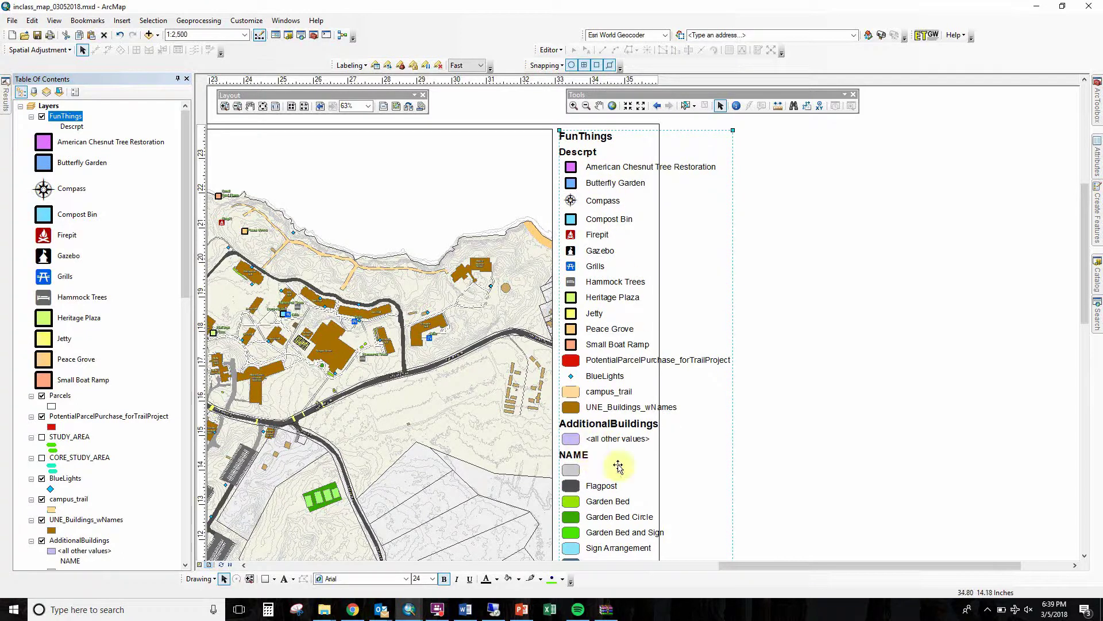
Label the blank value in the AdditionalBuildings symbology as Other and exclude its <all other values> category
drag(184, 276, 190, 379)
double_click(79, 272)
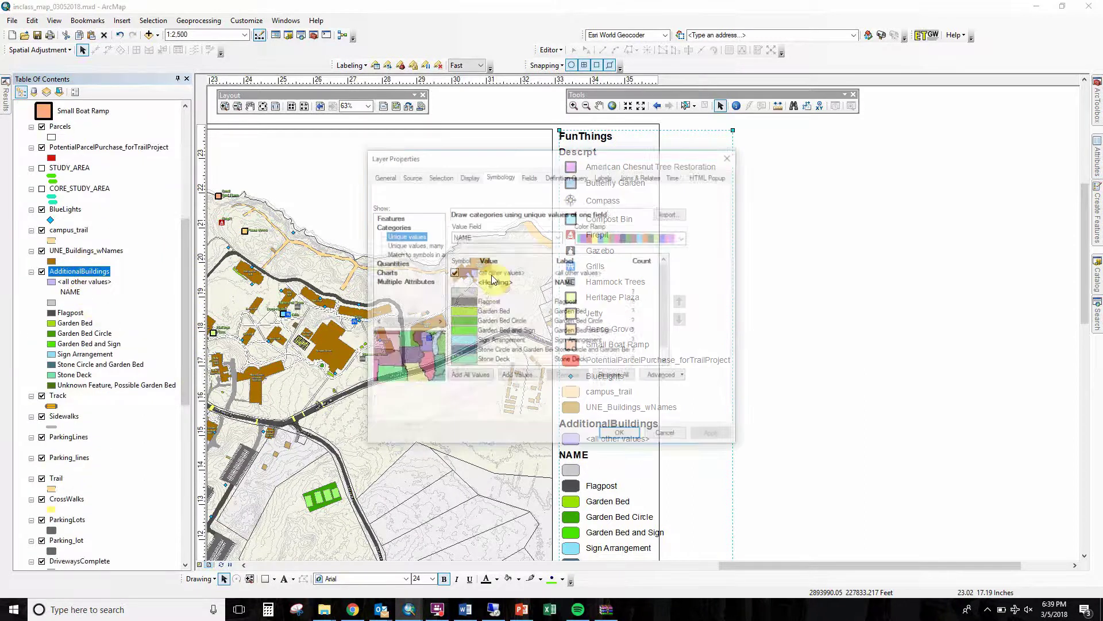
click(486, 292)
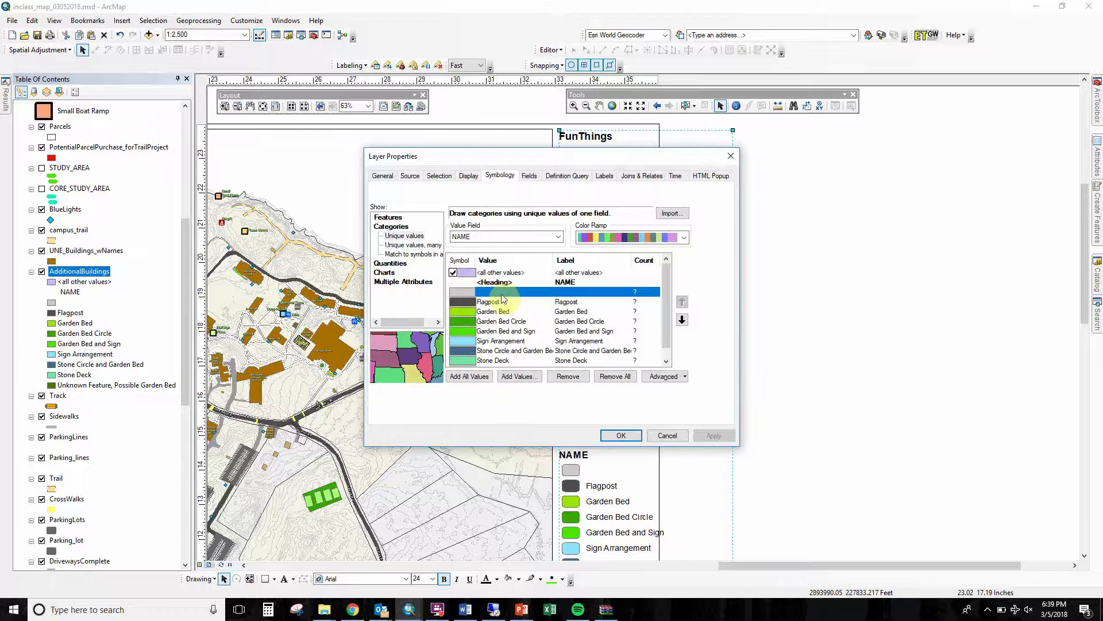
click(575, 292)
text(Other)
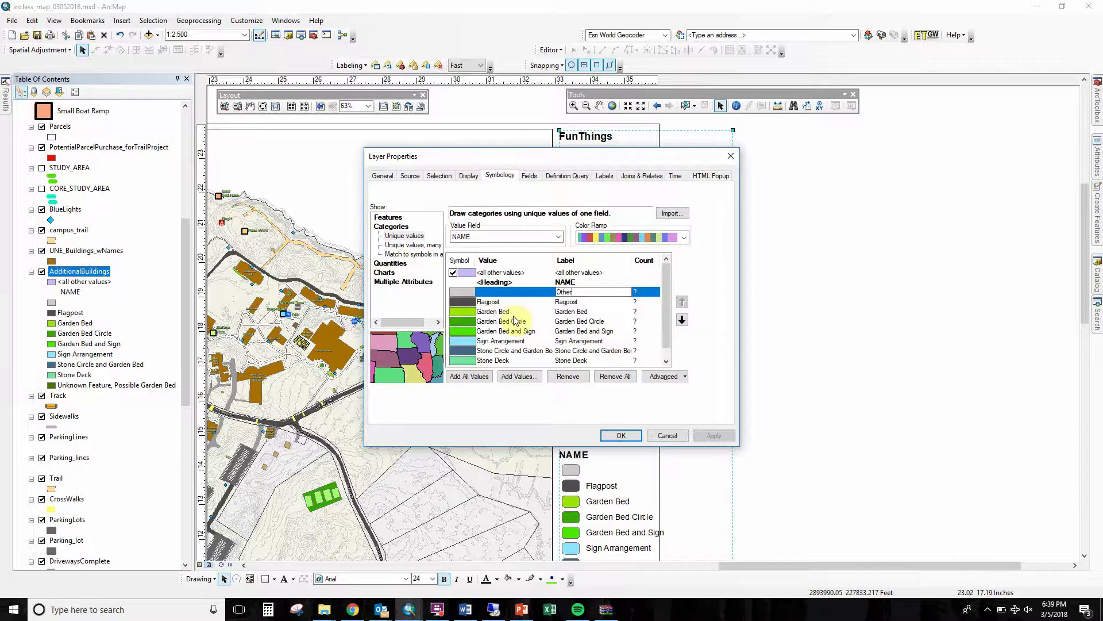
key(Return)
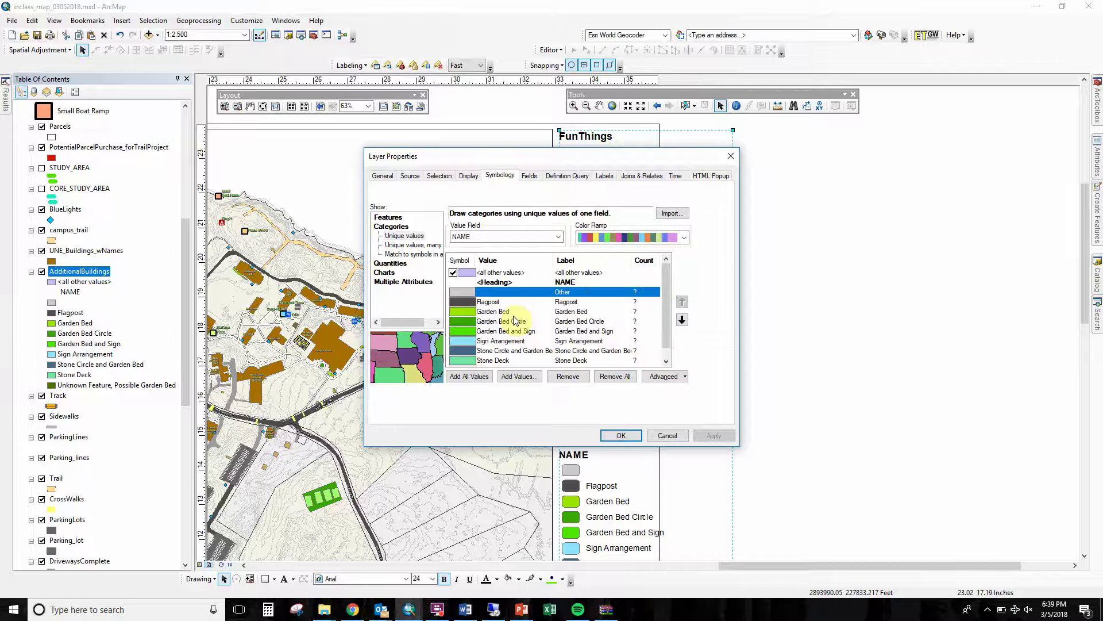
click(583, 331)
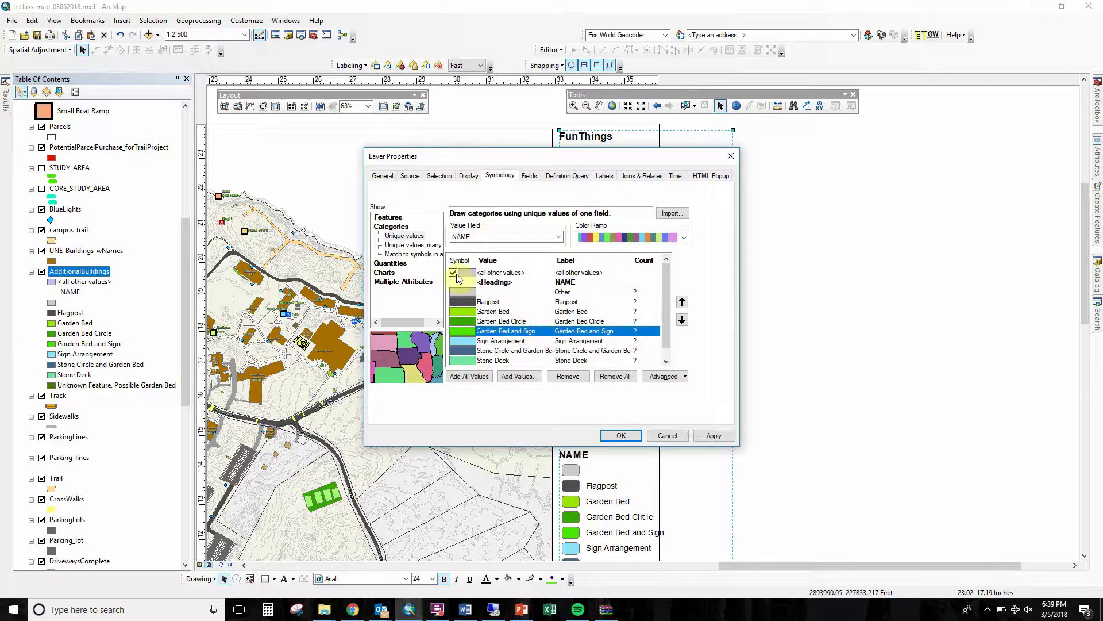
click(453, 273)
click(612, 435)
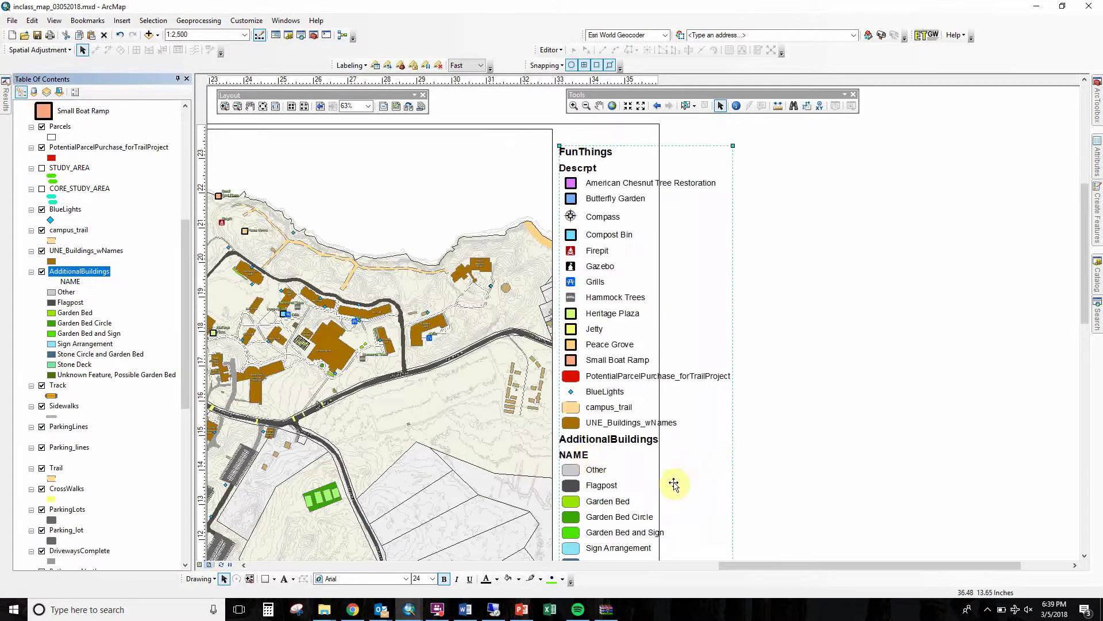
Scale the legend down proportionally so its lower edge fits just inside the page's bottom edge
scroll(684, 485, down, 5)
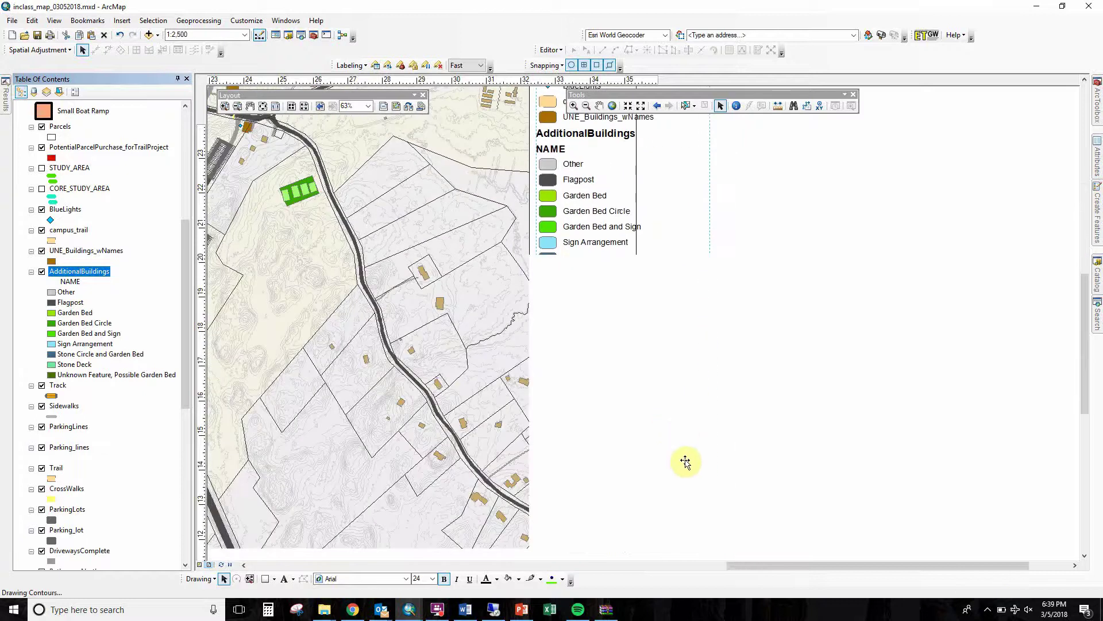
drag(643, 495, 631, 278)
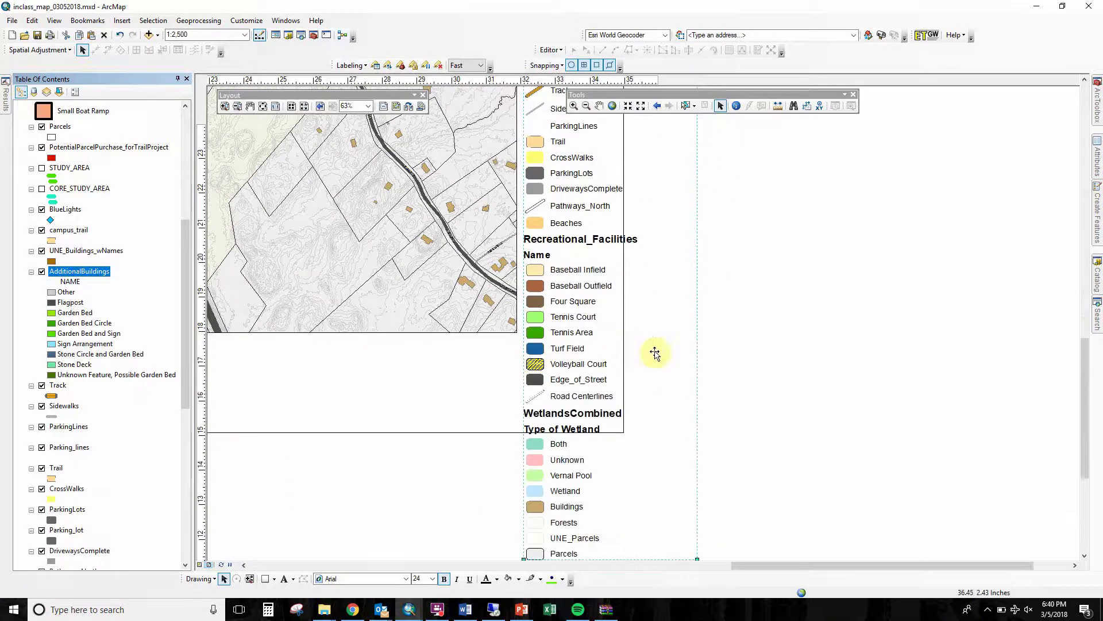
drag(638, 451, 630, 291)
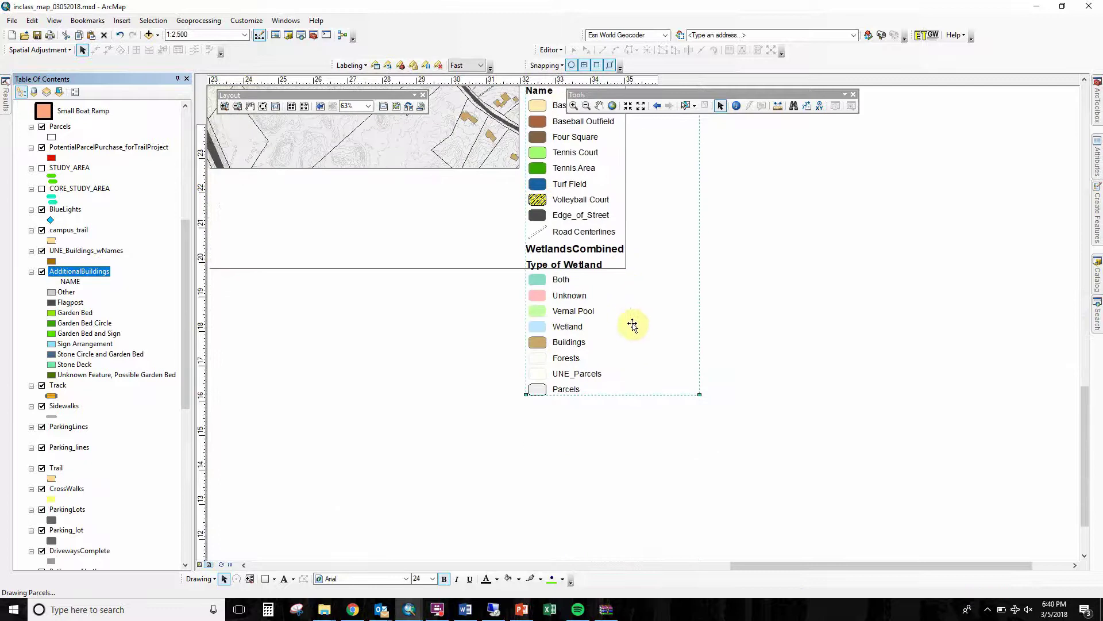
drag(700, 394, 699, 394)
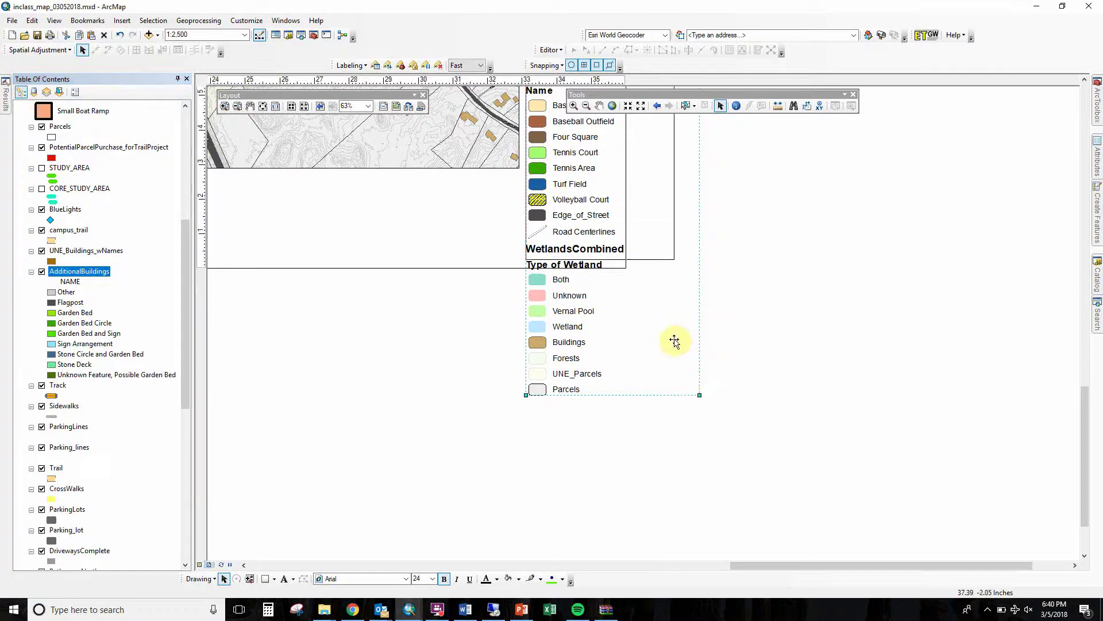
drag(678, 247, 682, 450)
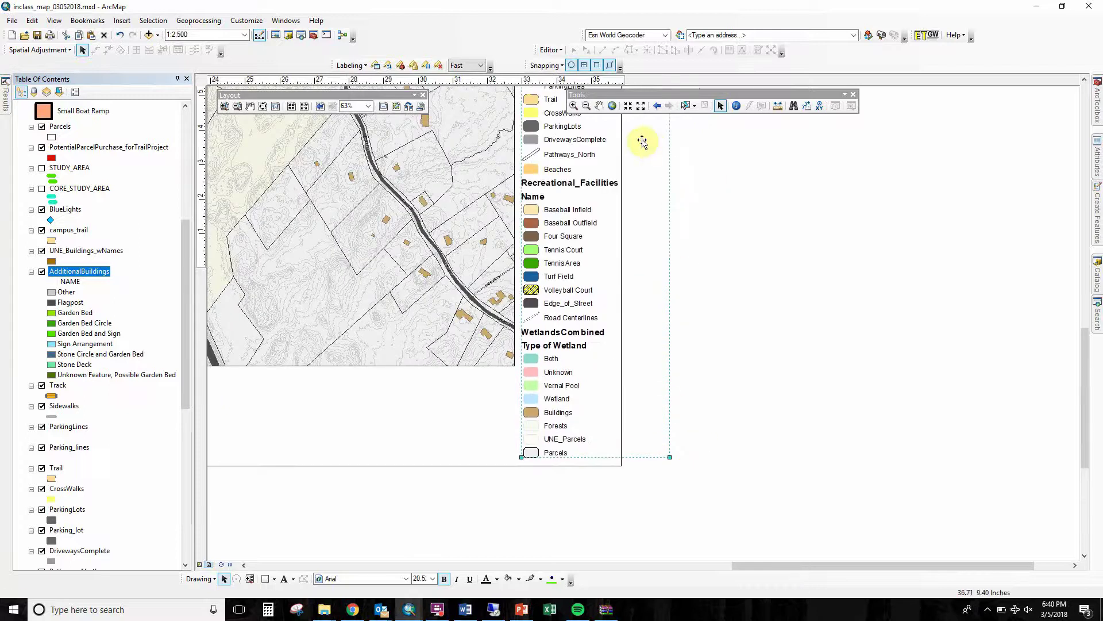
Float the drawing tools over the layout and set the selected legend's font size to 12
drag(300, 510, 333, 510)
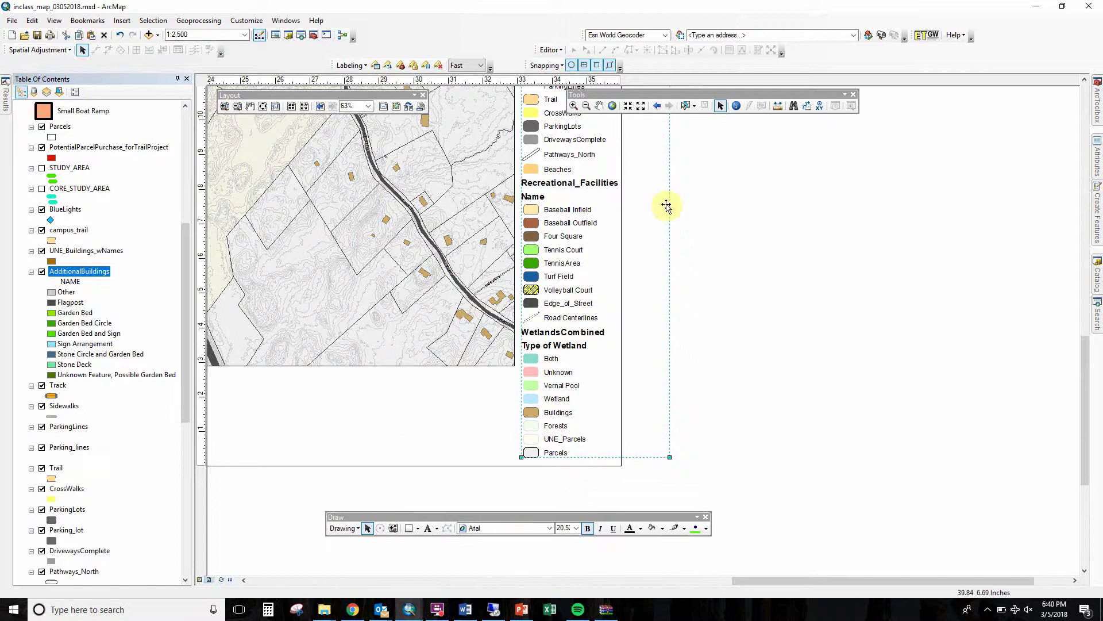
click(576, 528)
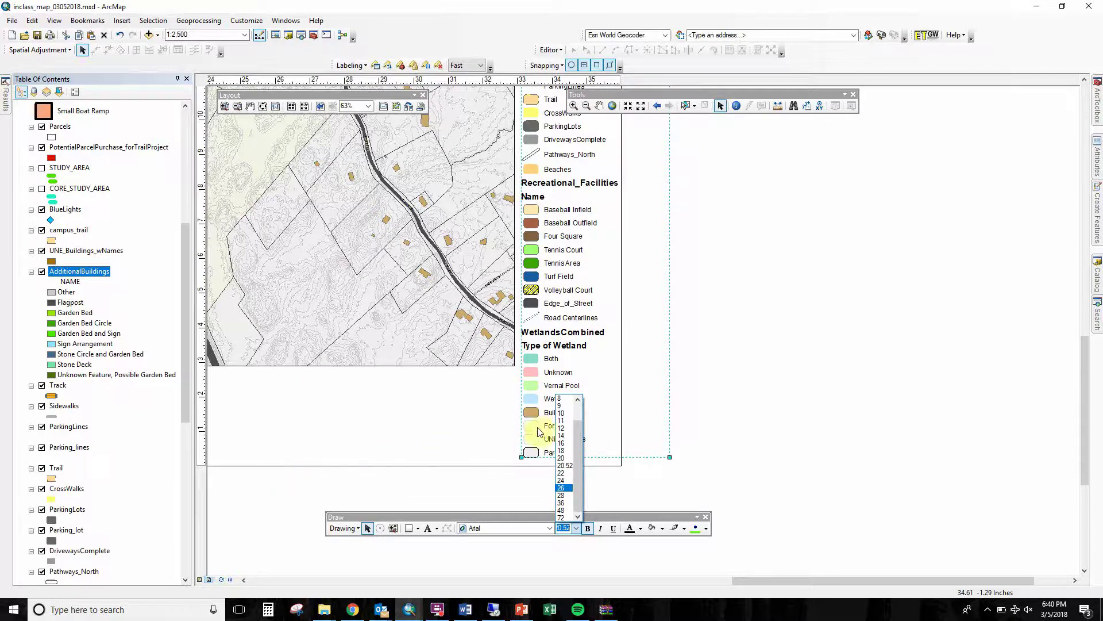
click(565, 428)
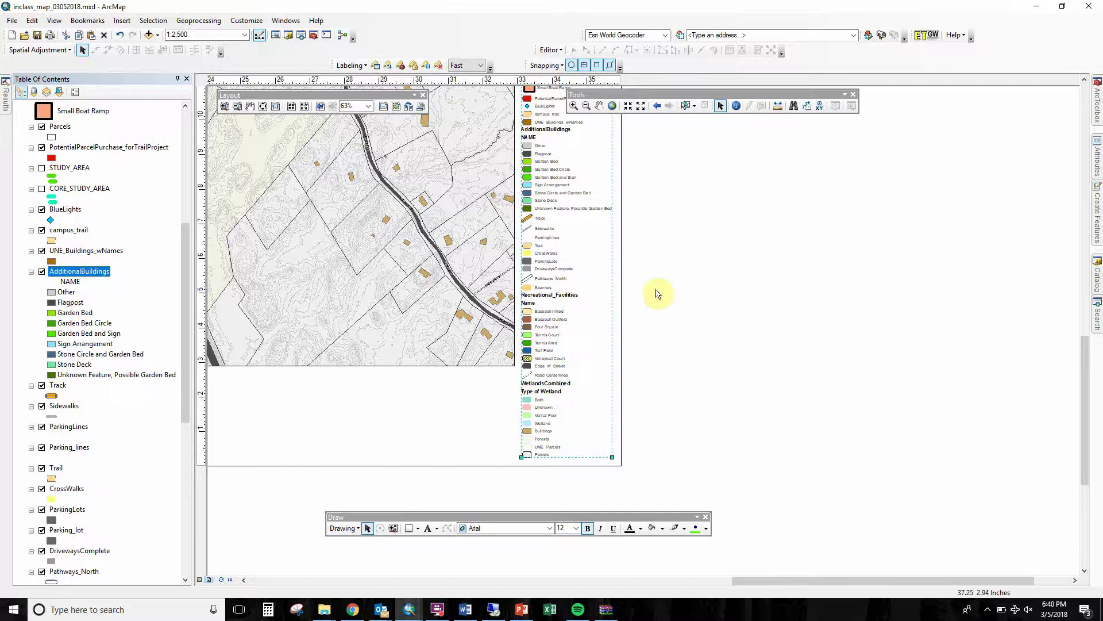
scroll(657, 283, down, 2)
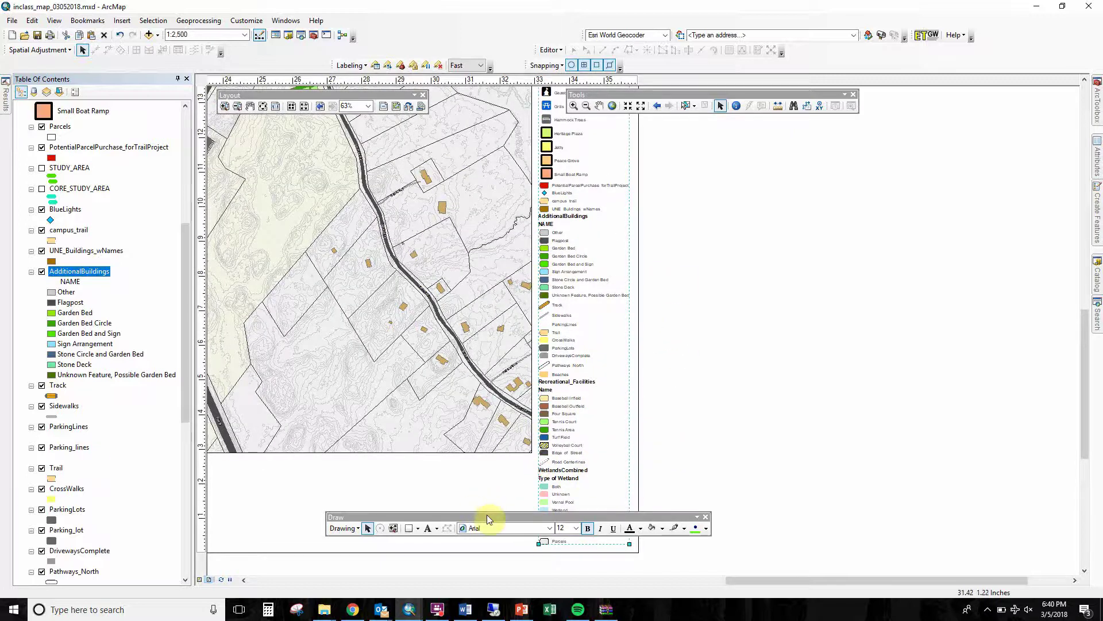
Dock the drawing tools below the layout and move the legend up to the top of the page's right margin
mouse_move(487, 515)
mouse_down()
mouse_move(384, 574)
mouse_move(260, 578)
mouse_up()
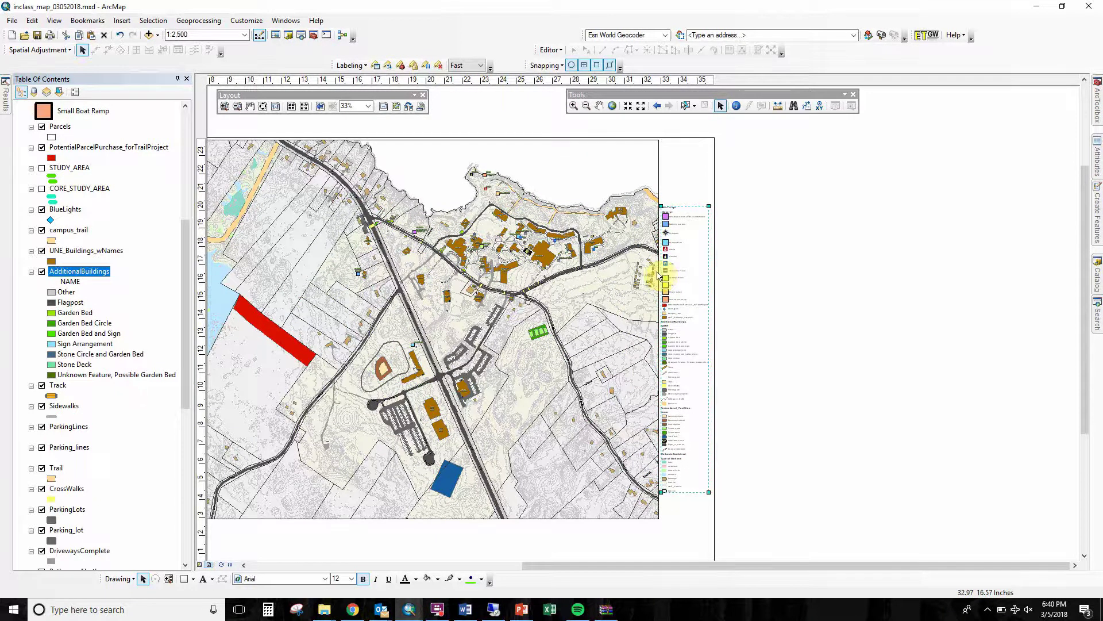
drag(658, 276, 692, 169)
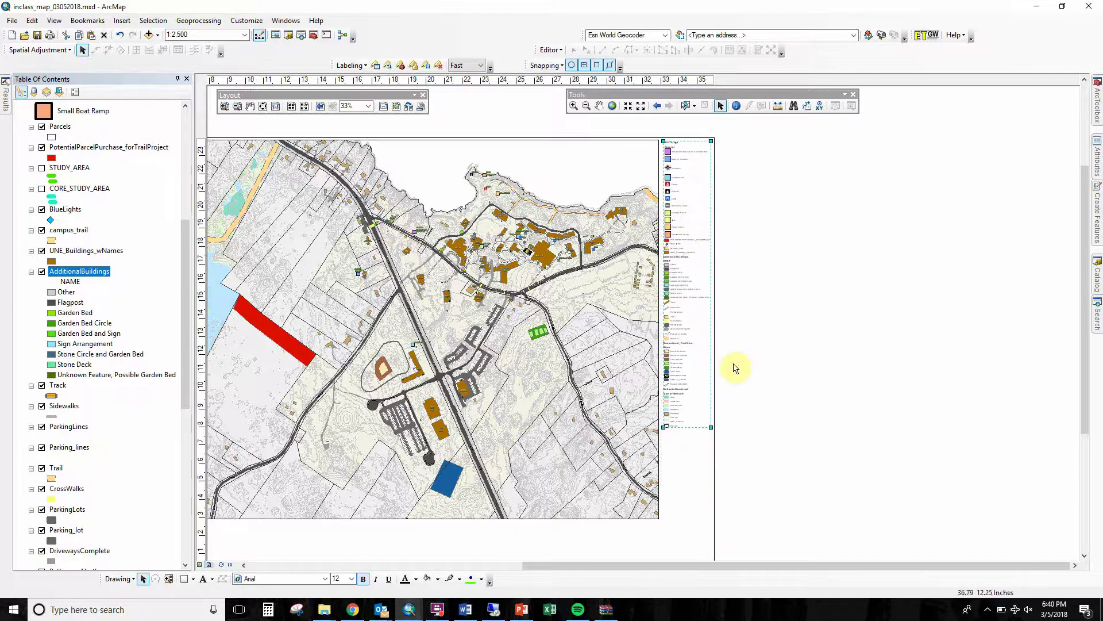
Extend the map data frame's lower edge downward, leaving a narrow strip above the bottom edge of the page
scroll(709, 458, down, 2)
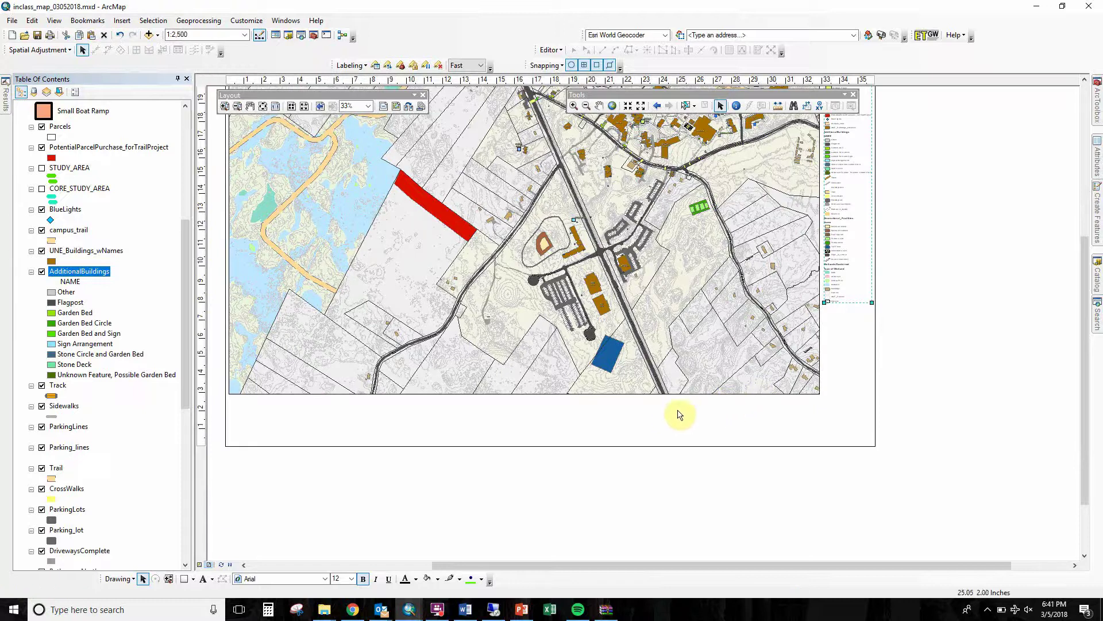
click(662, 380)
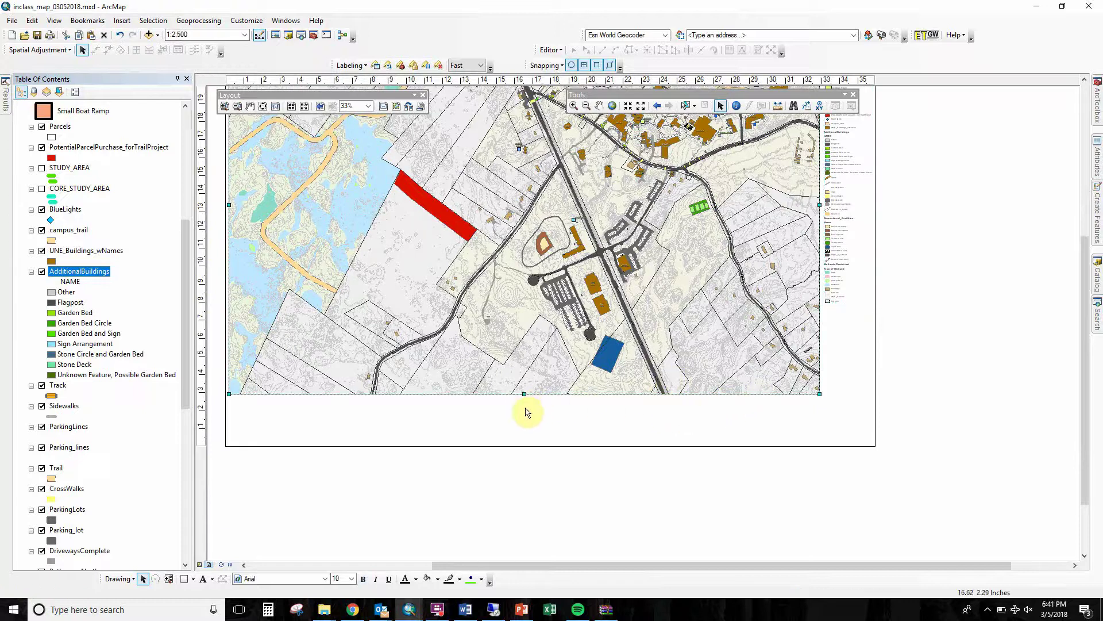
mouse_move(528, 412)
mouse_down()
mouse_move(534, 446)
mouse_move(535, 419)
mouse_up()
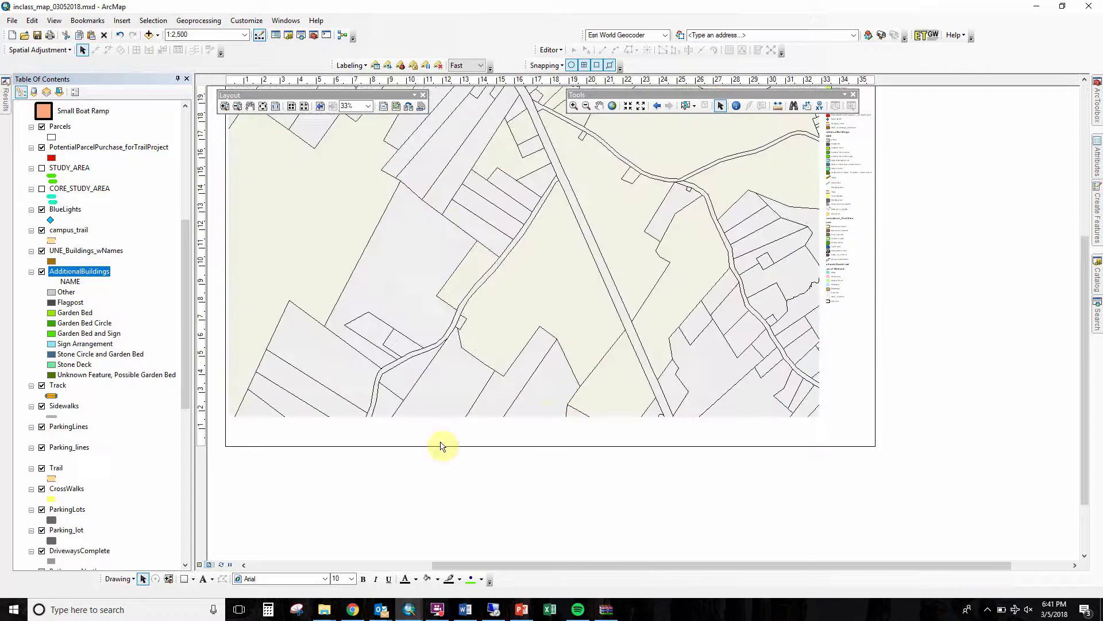
Add a text element below the map reading University of New England, Biddeford Campus
click(203, 579)
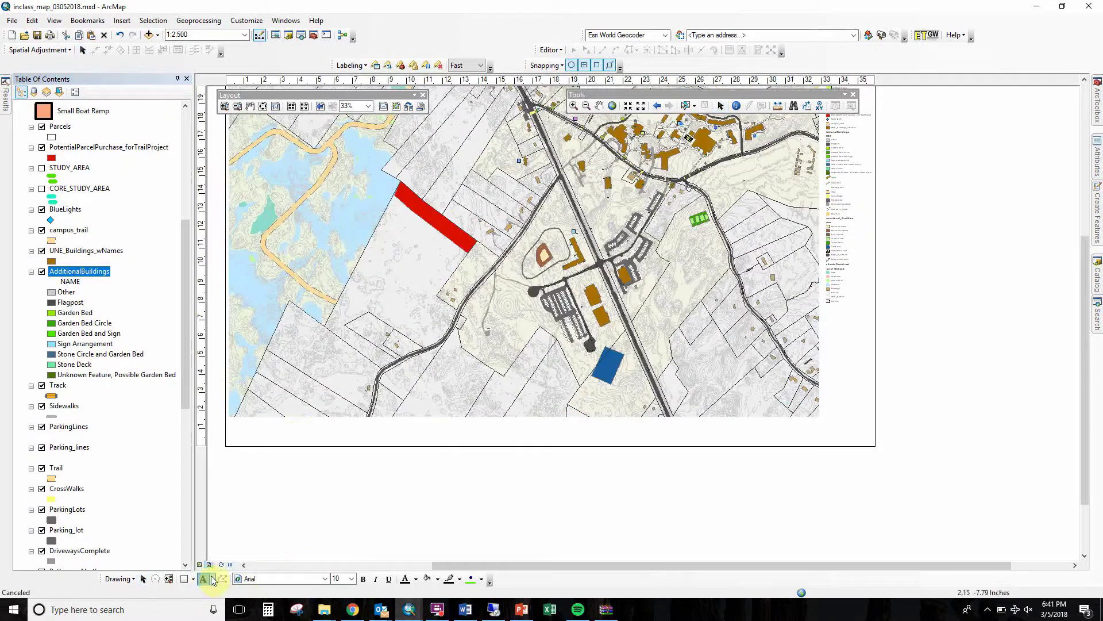
click(285, 432)
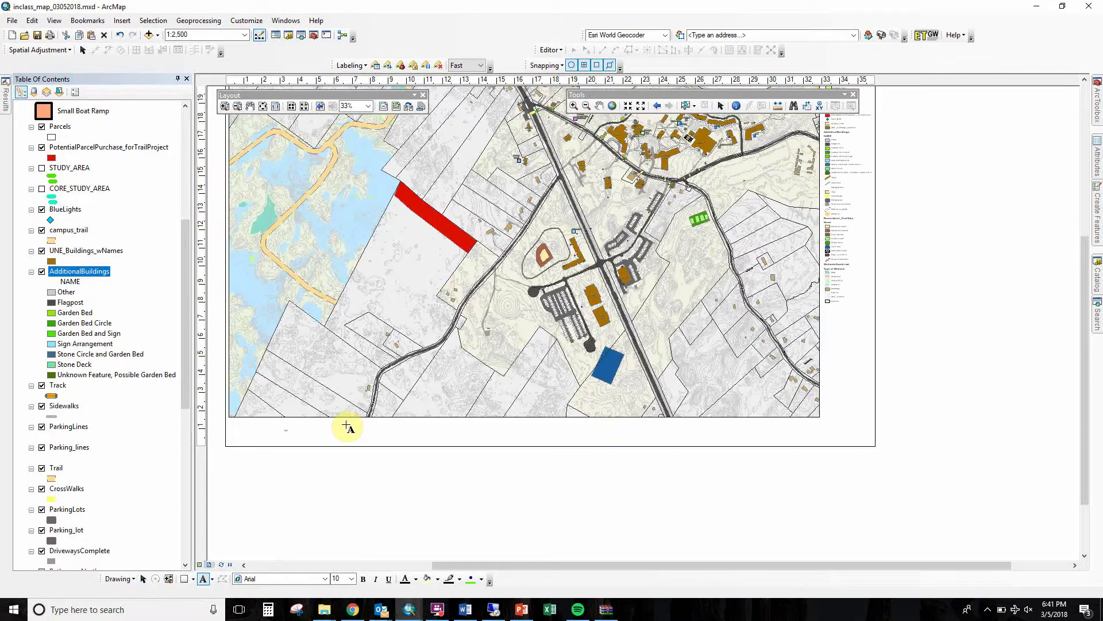
key(Return)
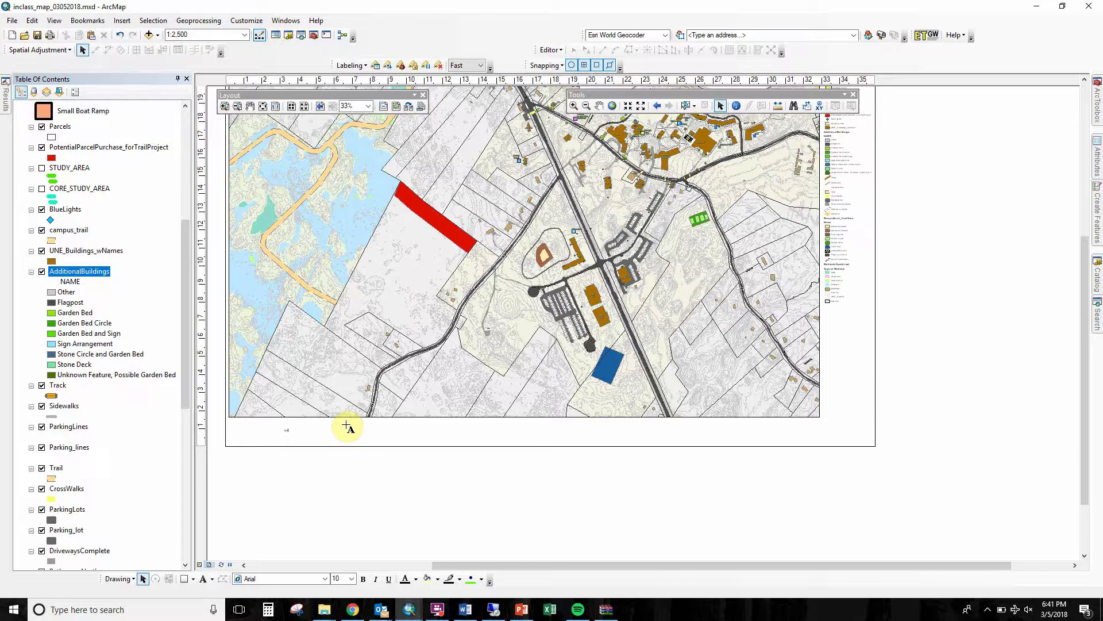
click(143, 579)
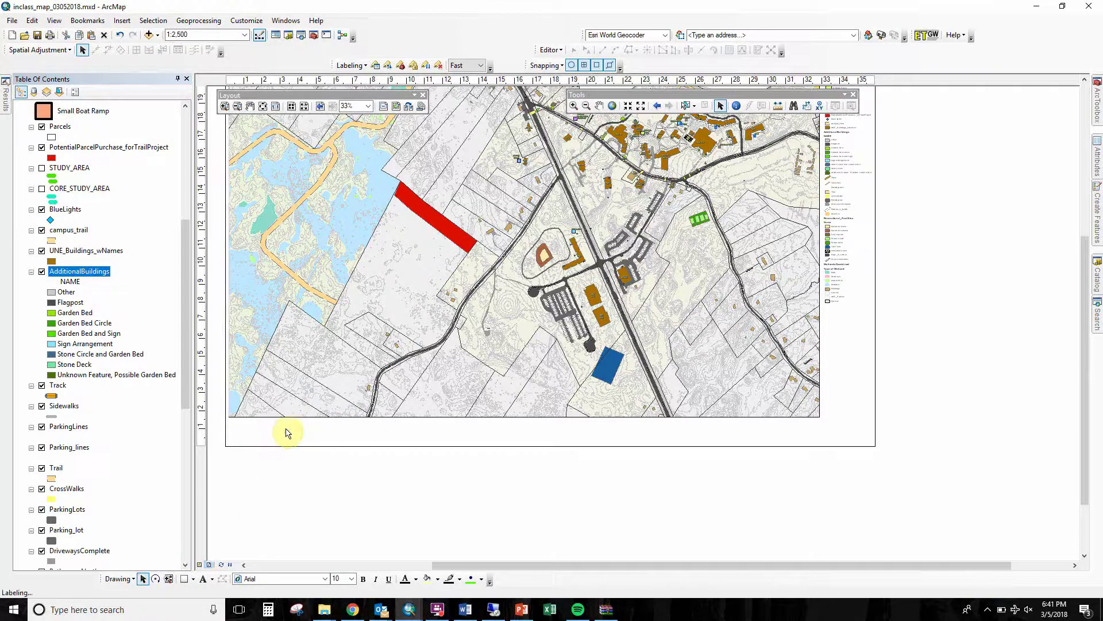
double_click(287, 435)
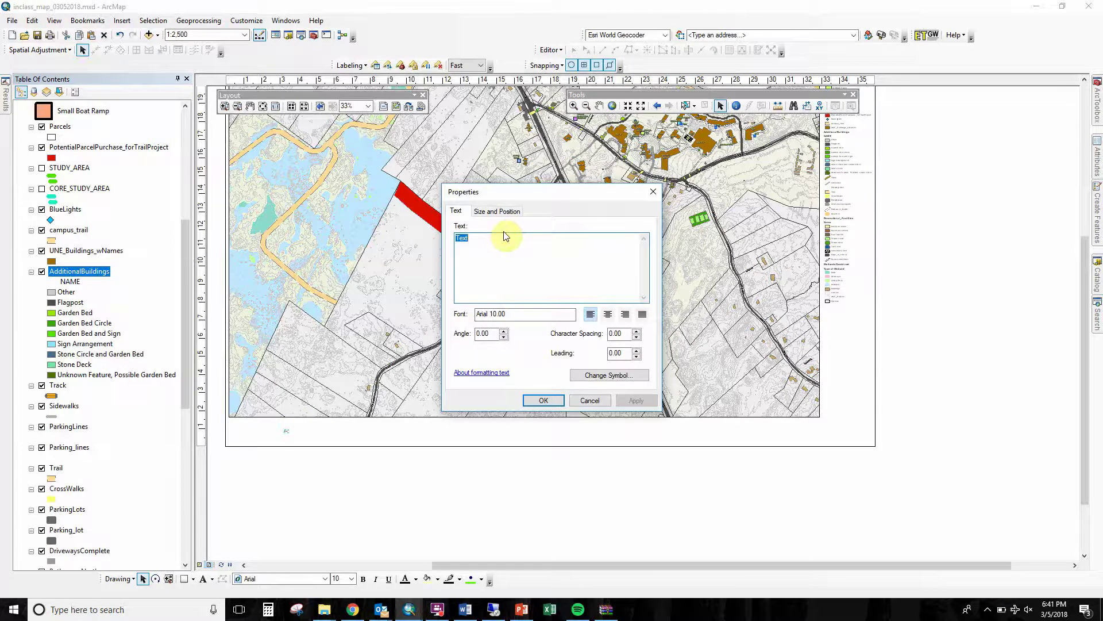
text(U)
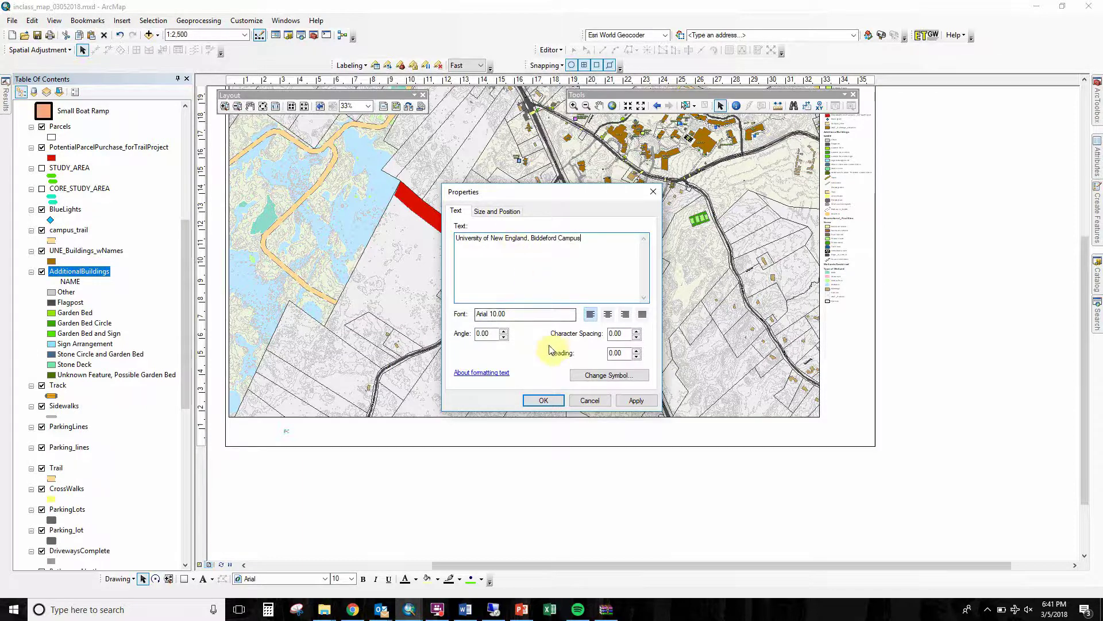
click(543, 401)
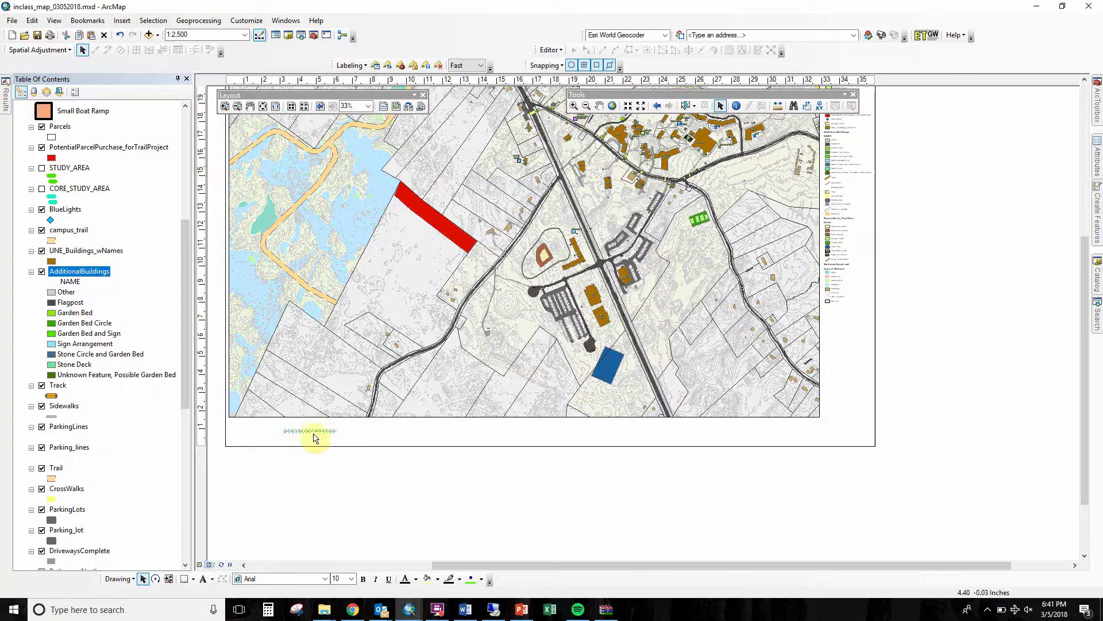
Try the campus title at font size 72, settle on 48, and align it near the page's lower-left corner below the map
click(352, 579)
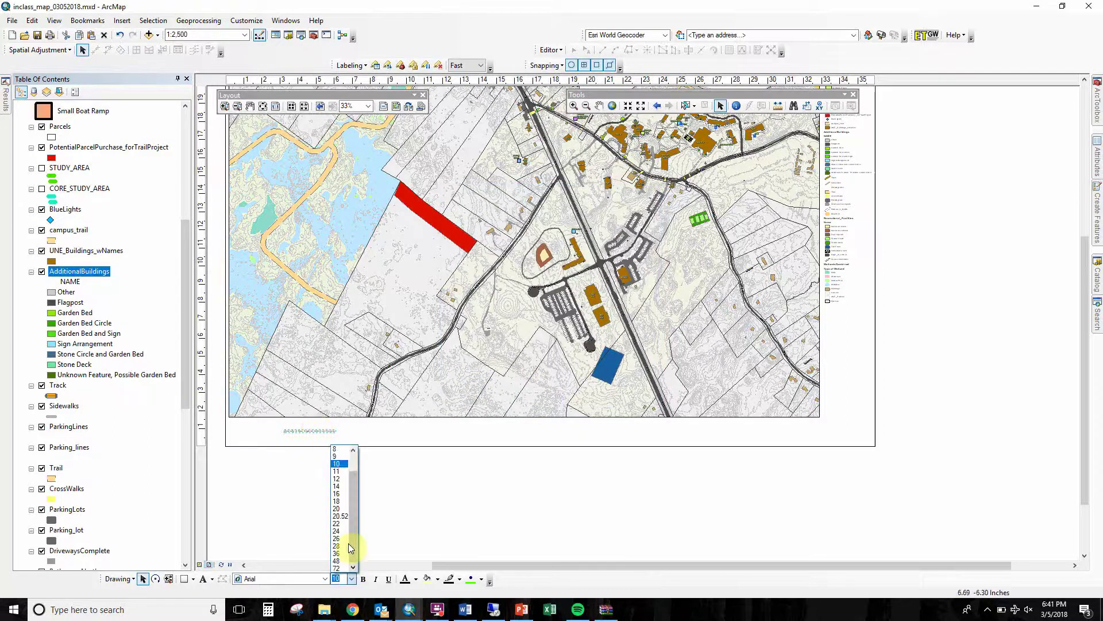
click(346, 562)
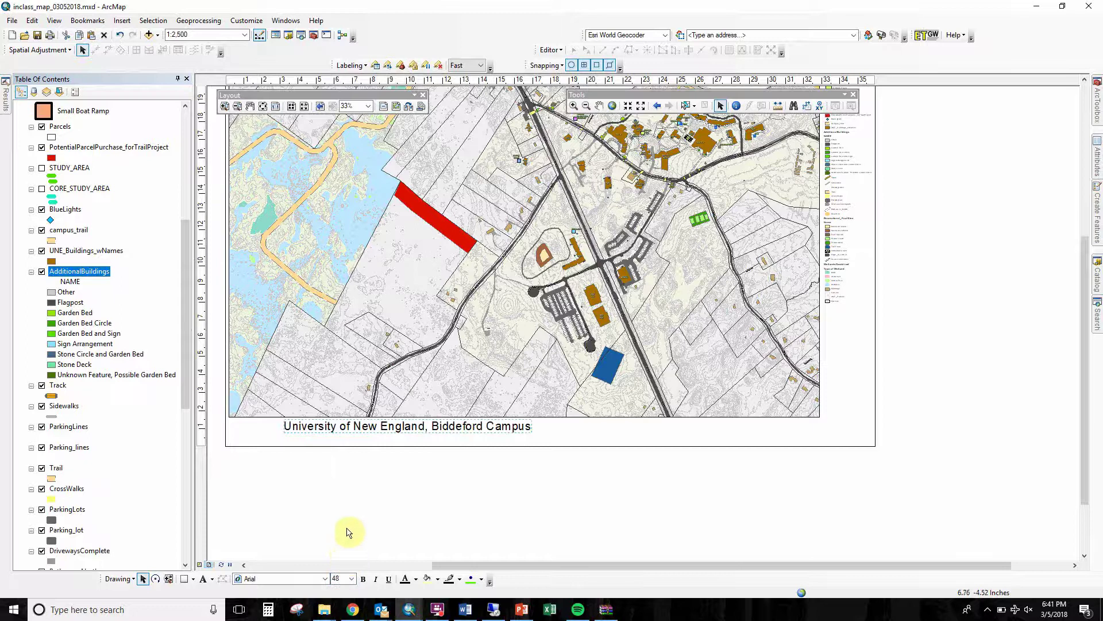
click(352, 578)
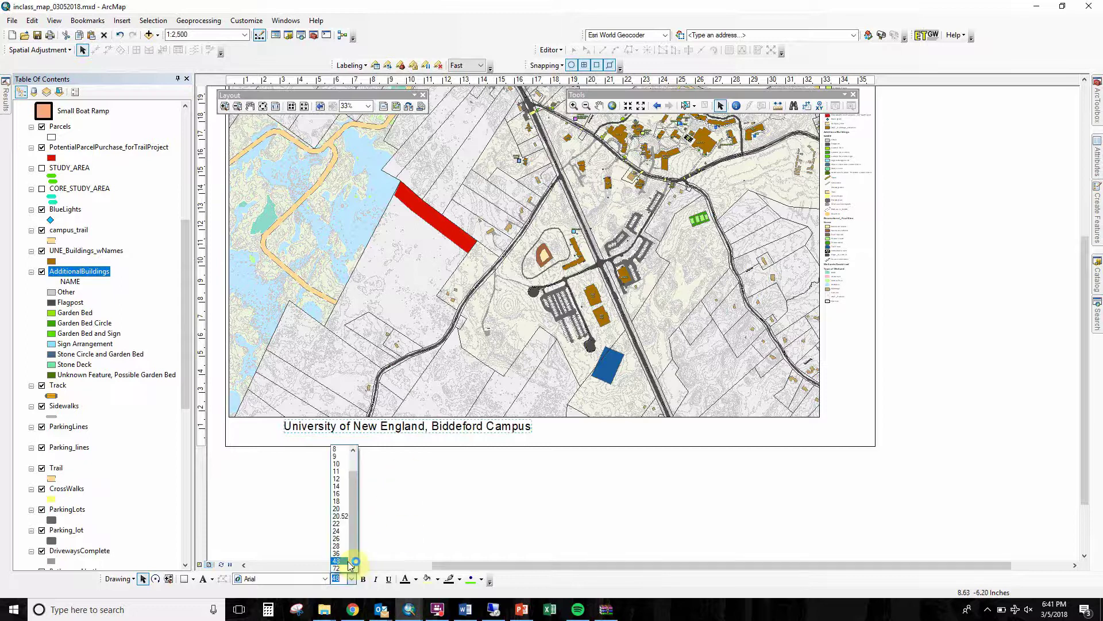
click(344, 568)
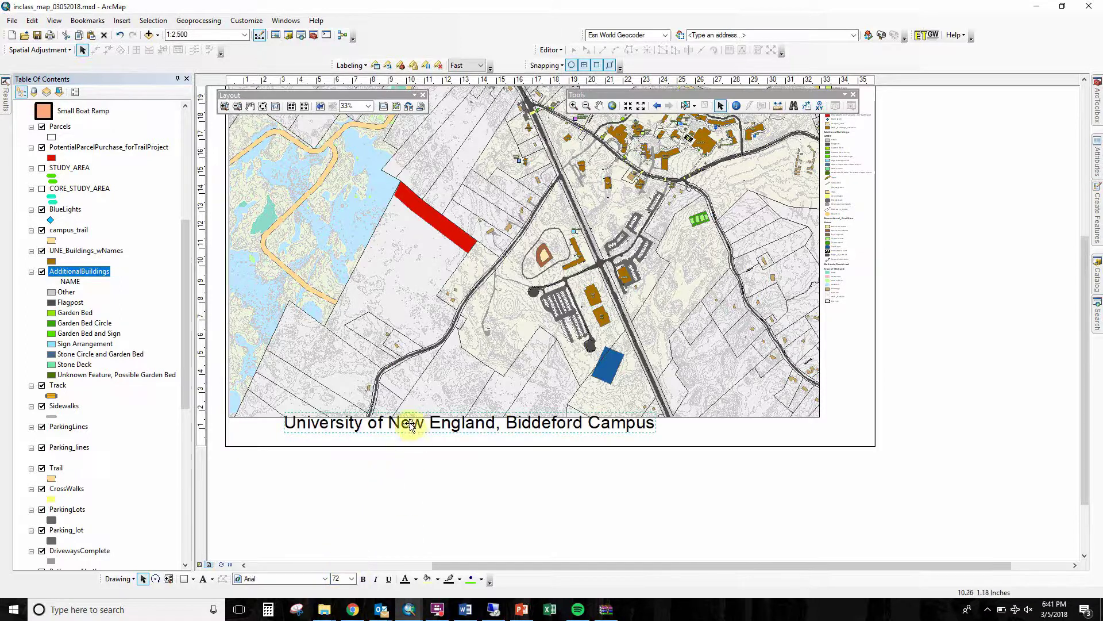
drag(406, 426, 377, 435)
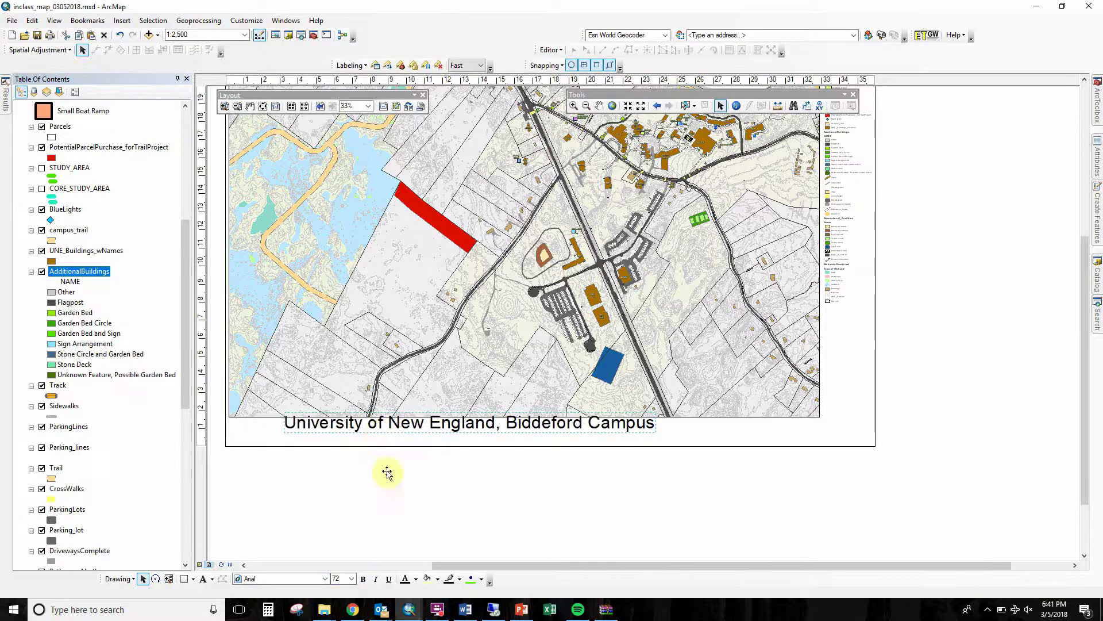
click(352, 579)
click(344, 562)
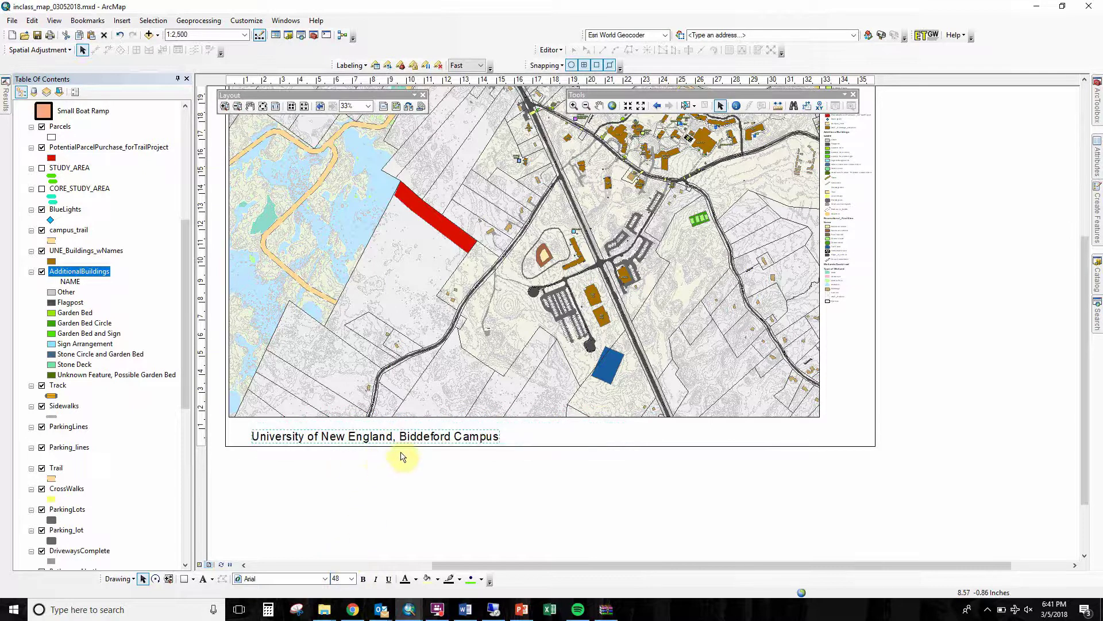
drag(407, 437, 395, 435)
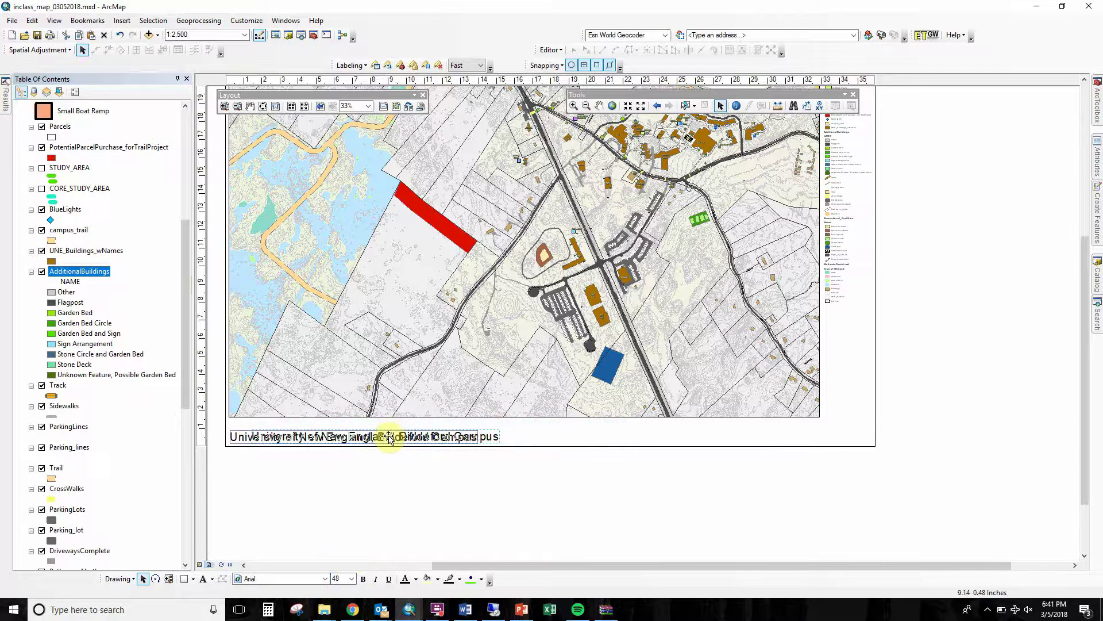
Adjust the data frame's lower edge, ending higher to leave more room above the campus title
click(521, 391)
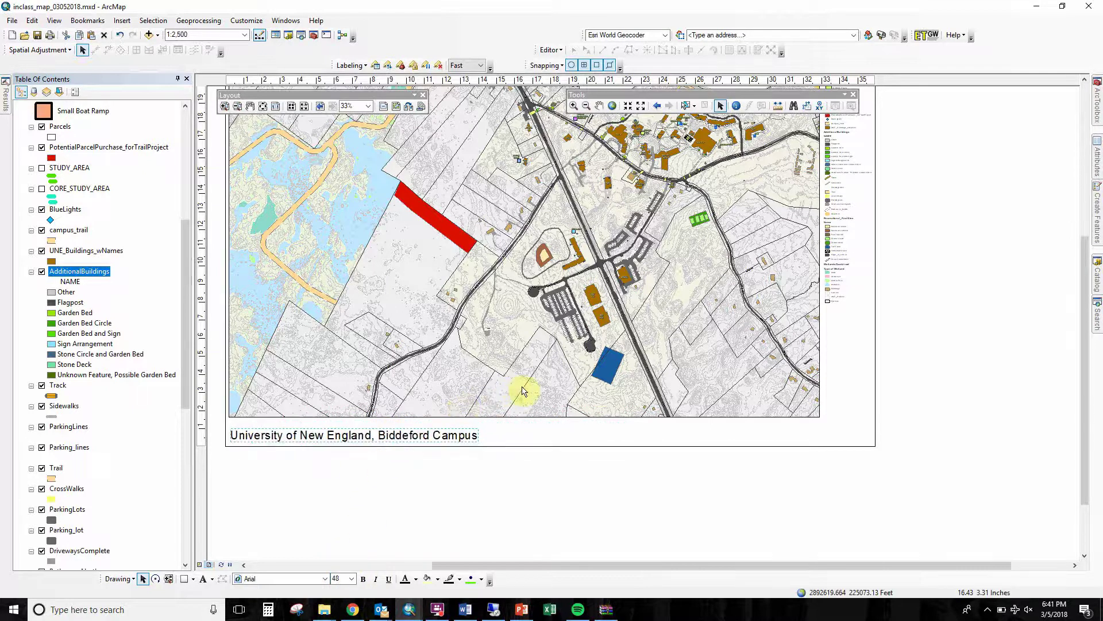
drag(522, 419, 527, 423)
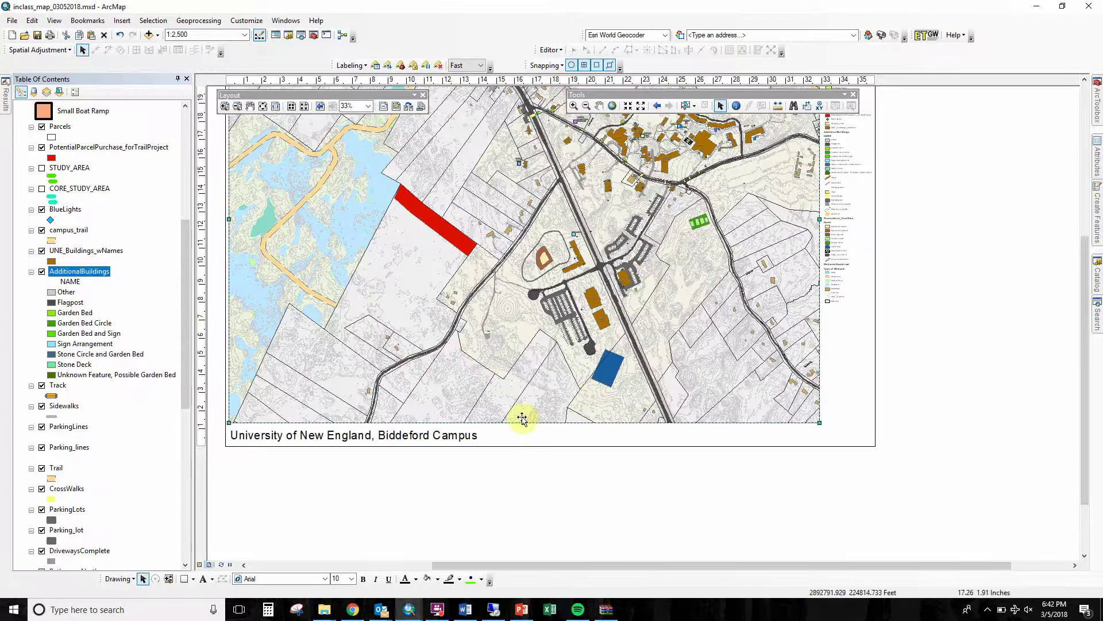
drag(527, 426, 525, 402)
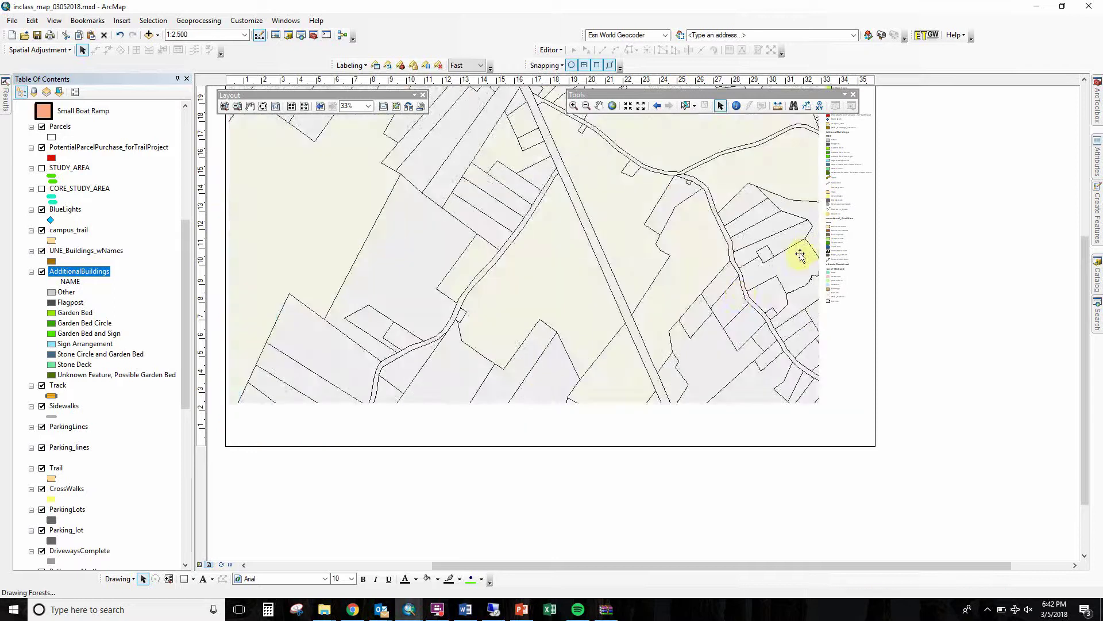
In the legend properties, place the FunThings item in a new column and apply a column count of 20
click(840, 220)
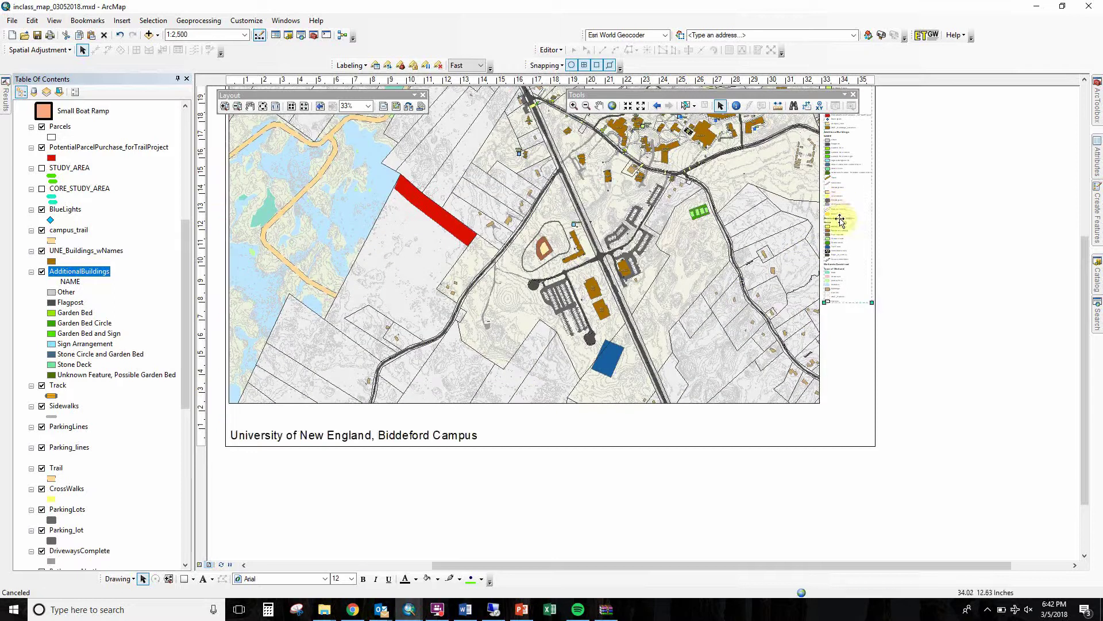
double_click(841, 216)
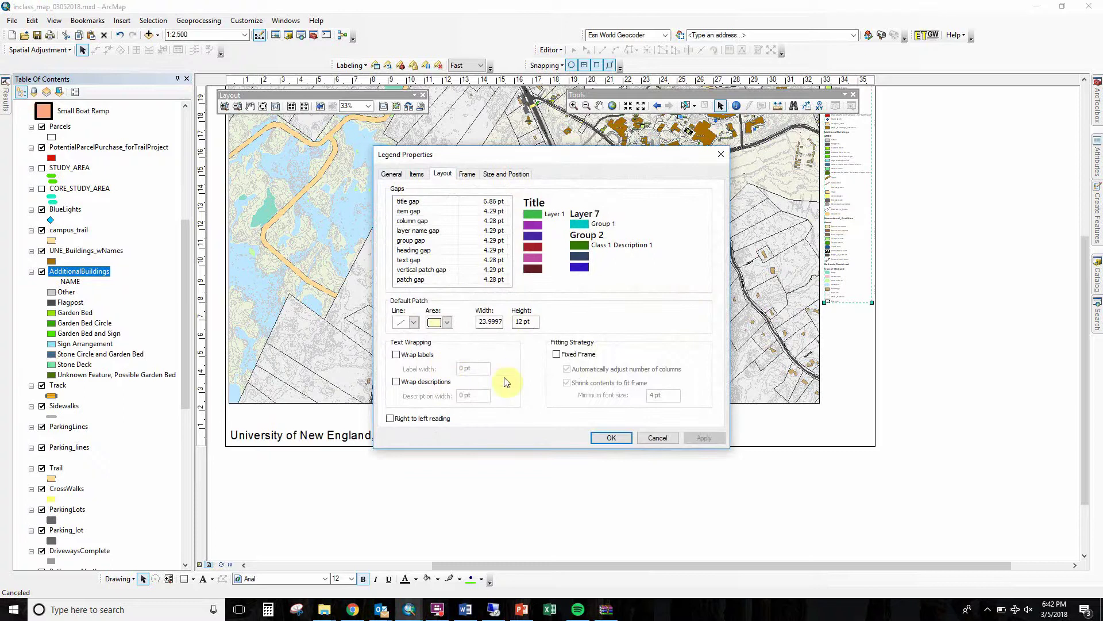
click(468, 174)
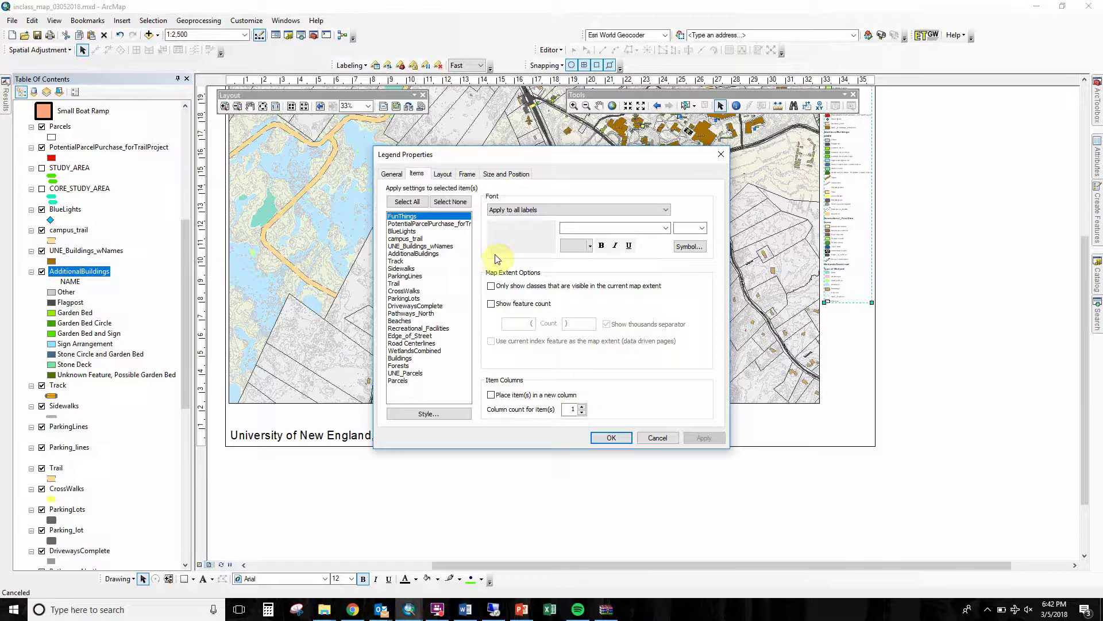
click(558, 396)
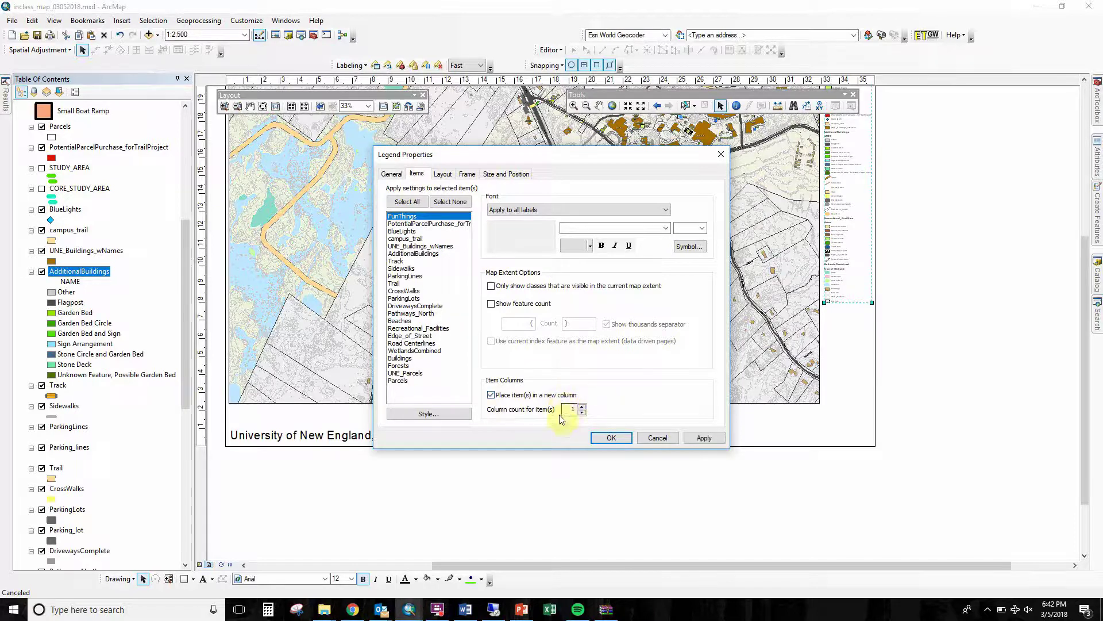
double_click(571, 407)
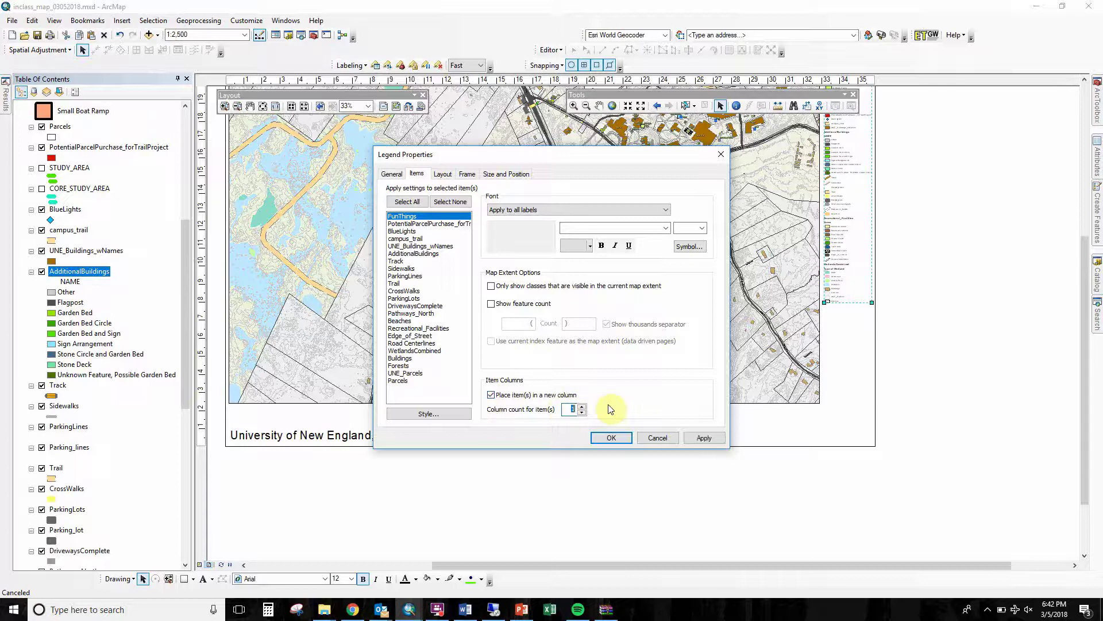
text(20)
click(706, 435)
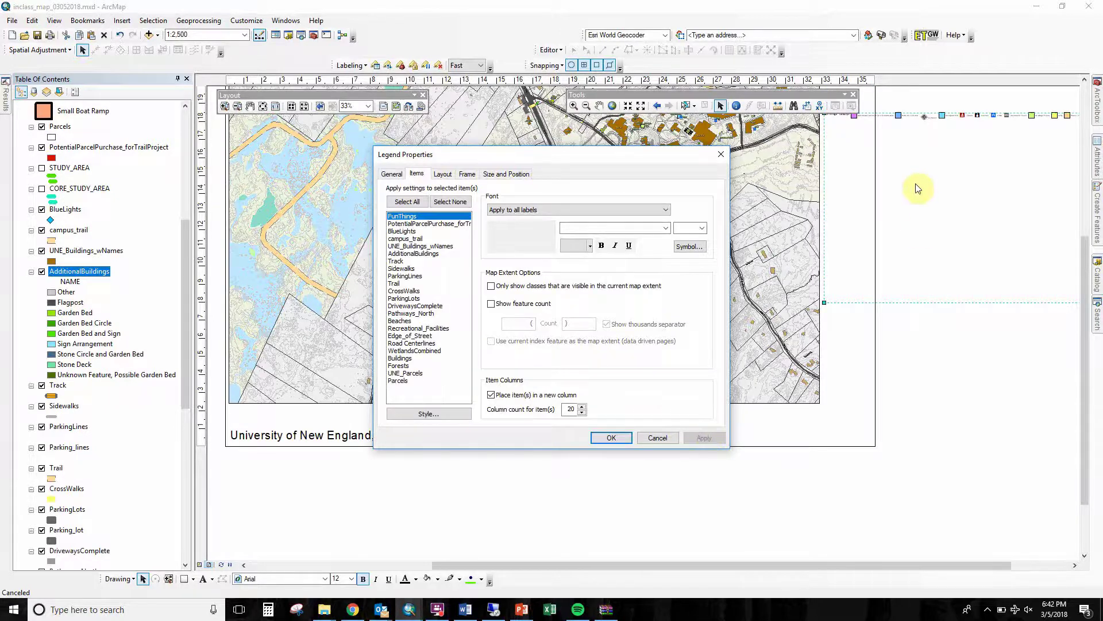
Set the FunThings legend item's column count to 5 and apply it
double_click(571, 409)
text(5)
click(704, 439)
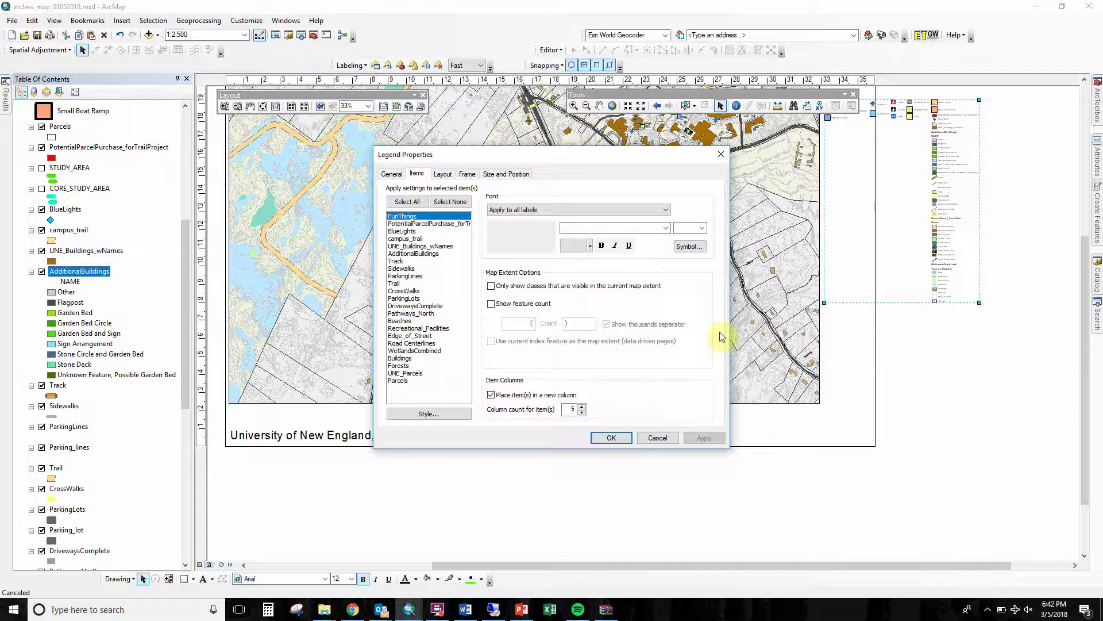
Check the Parcels legend item's column settings, then reselect FunThings and open its column count for editing
click(405, 382)
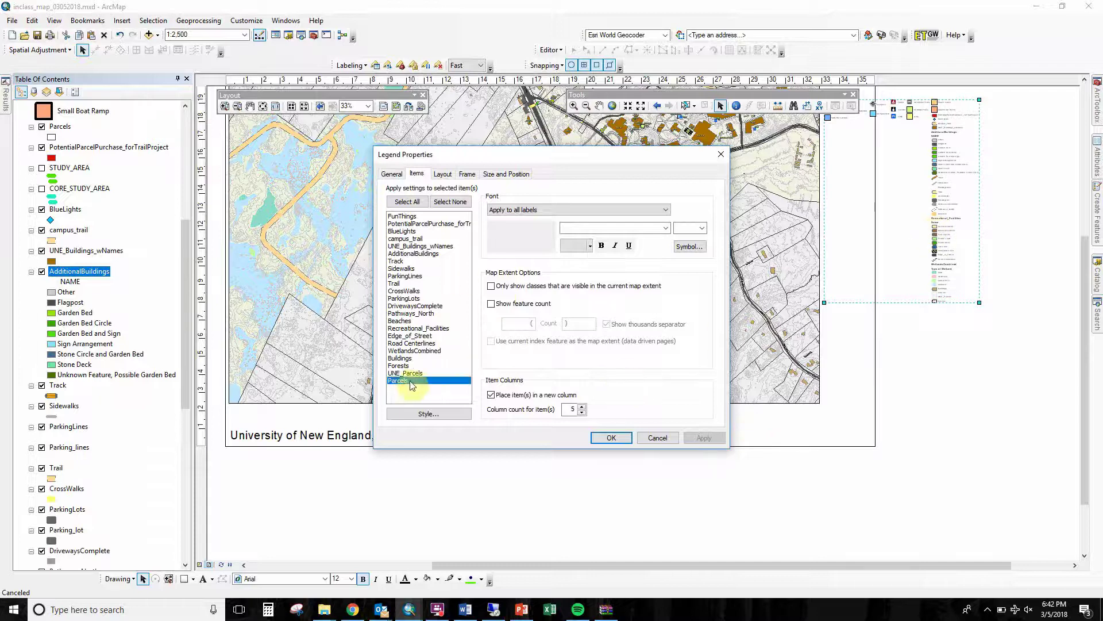
click(432, 216)
click(562, 395)
double_click(572, 409)
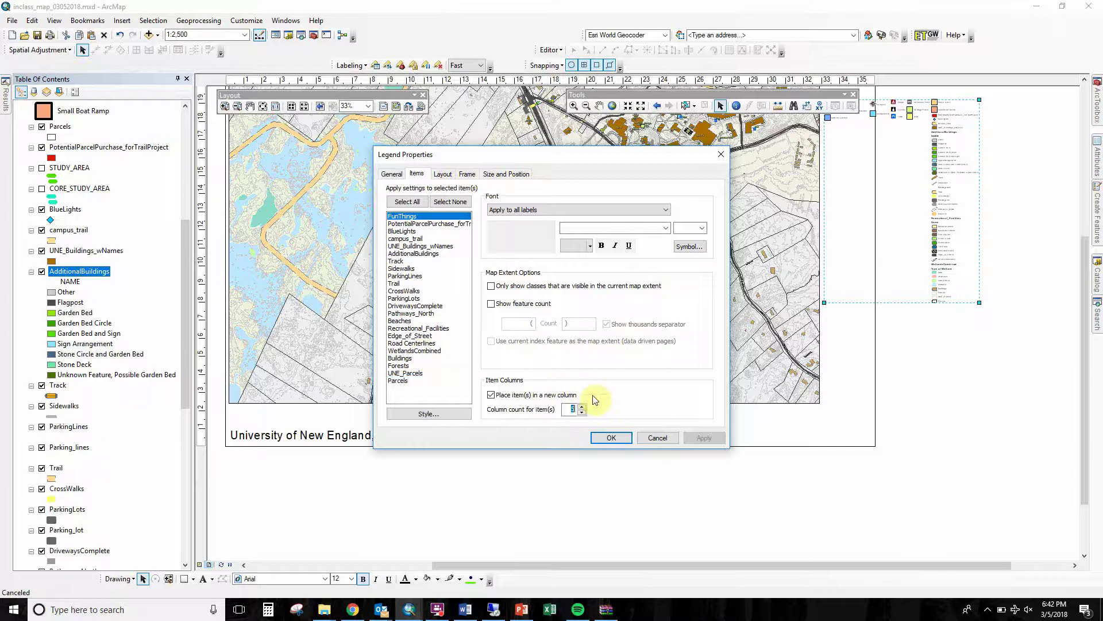
Try placing the PotentialParcelPurchase, UNE_Buildings_wNames, AdditionalBuildings, Sidewalks, DrivewaysComplete and Edge_of_Street legend items in new columns
click(430, 224)
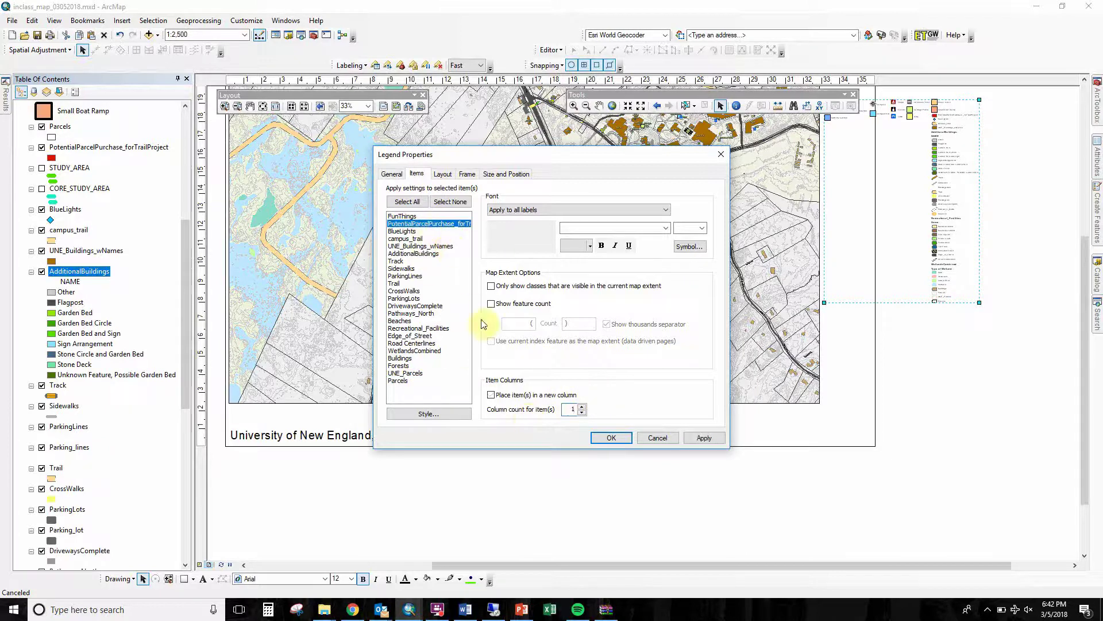
click(523, 395)
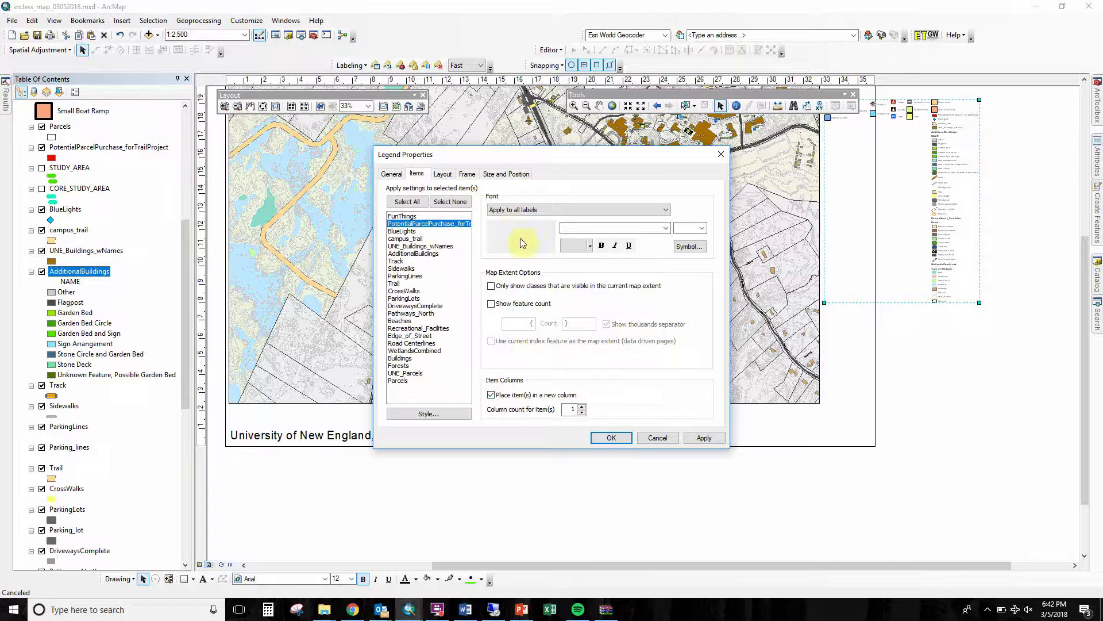
click(426, 247)
click(534, 395)
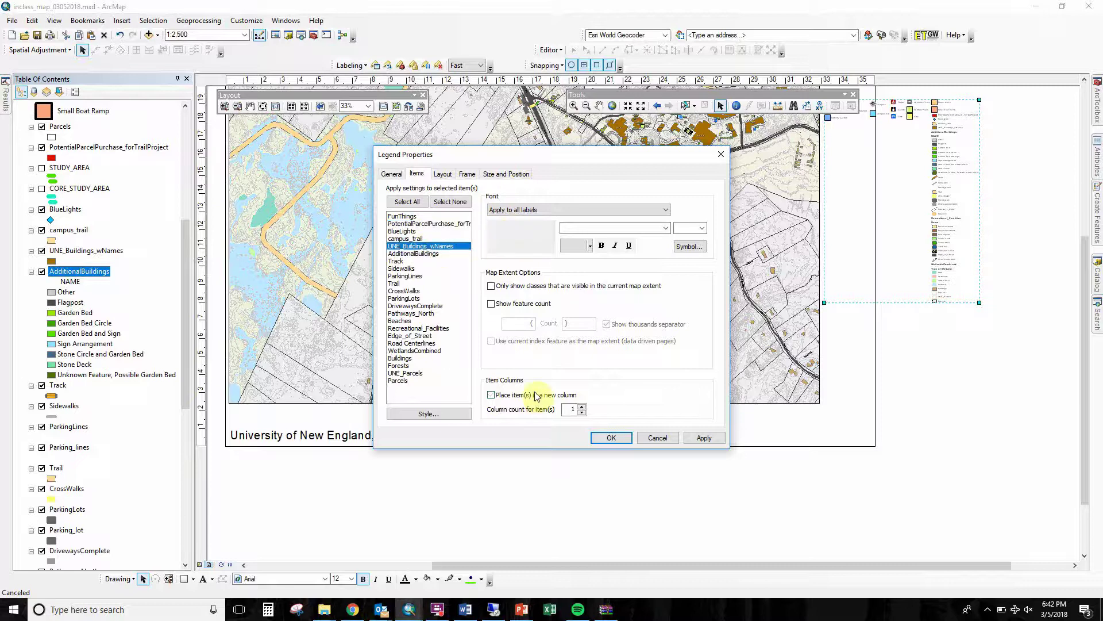
click(432, 254)
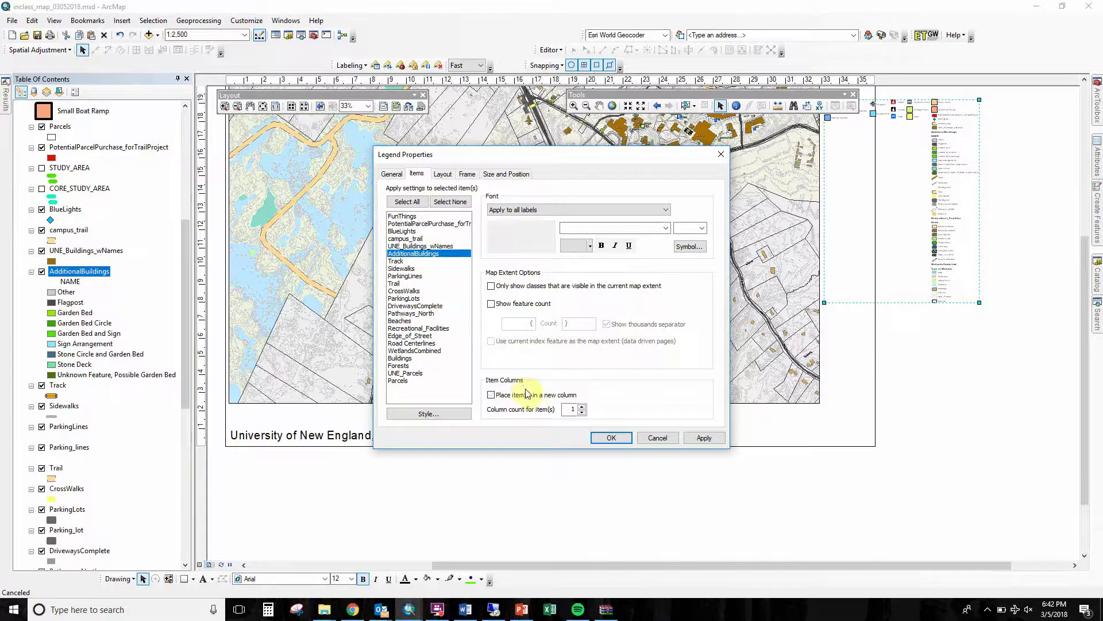
click(425, 269)
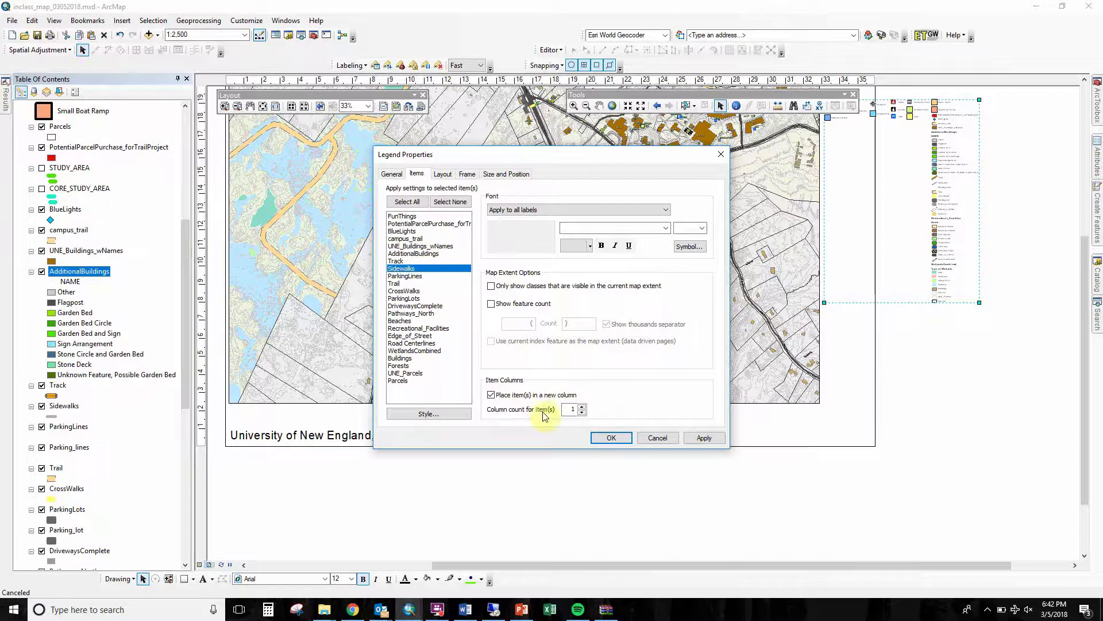
click(421, 305)
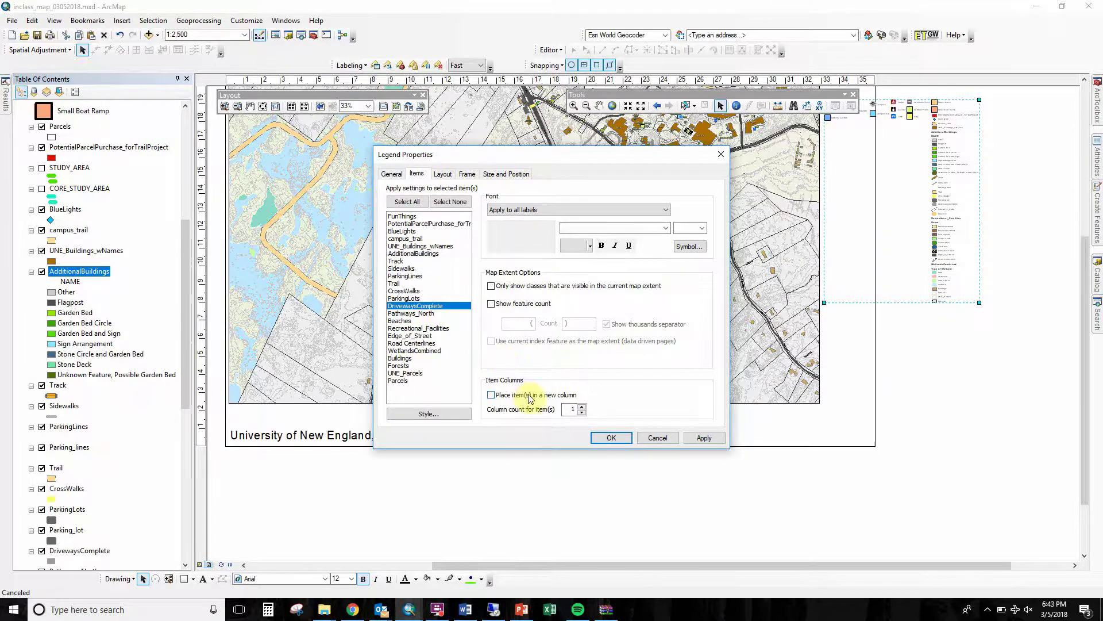
click(415, 336)
click(491, 395)
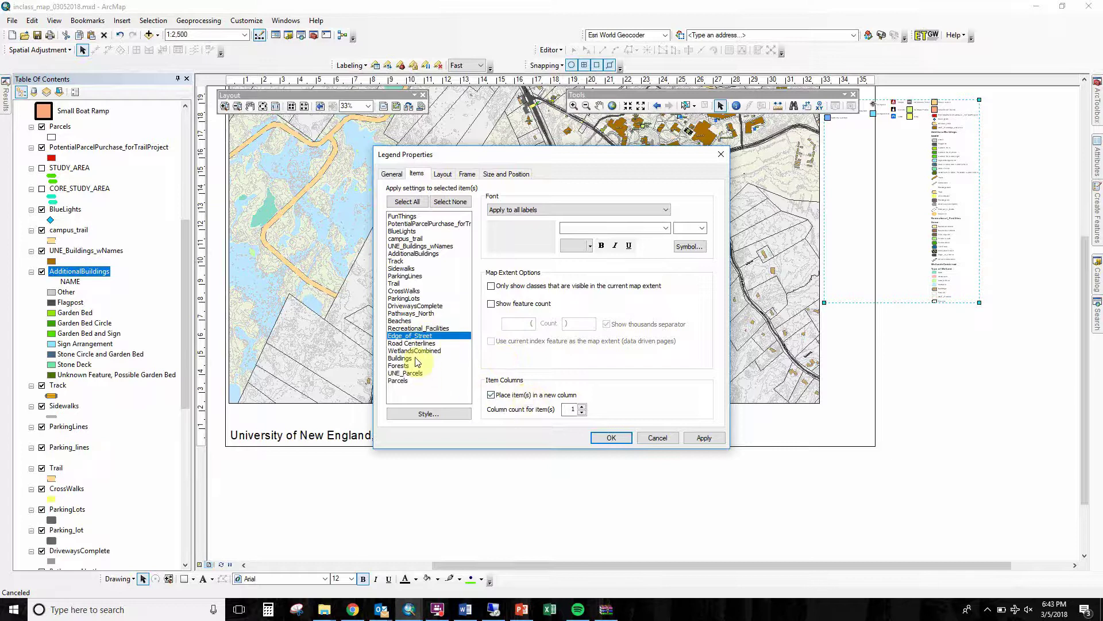
click(611, 437)
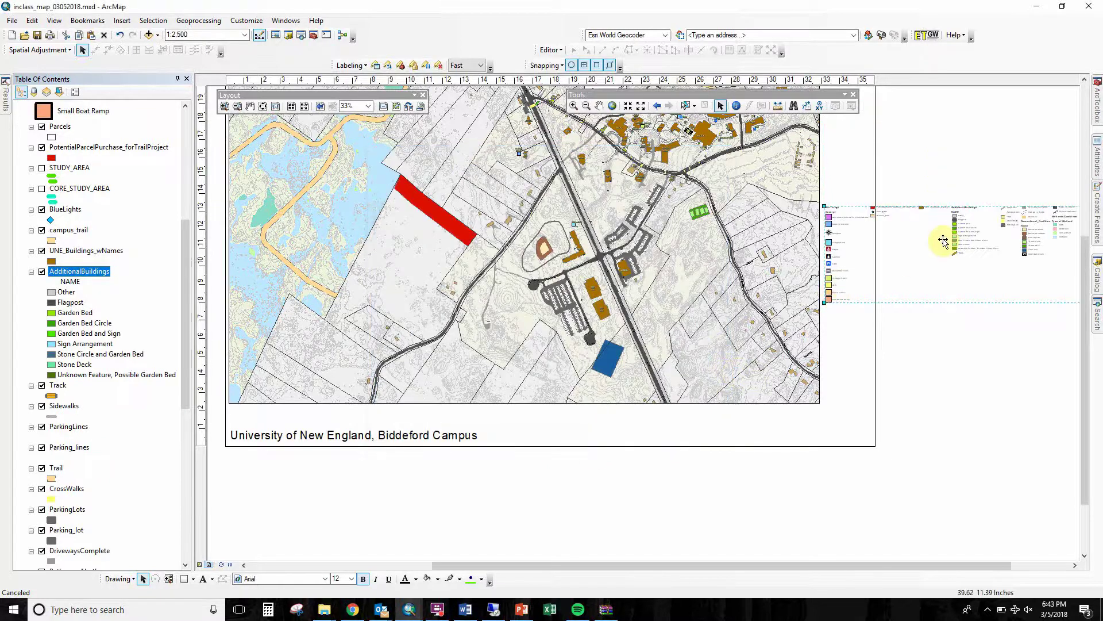
Try the multi-column legend over the map's lower-right area and reopen its properties to revise the column arrangement
drag(951, 233, 820, 294)
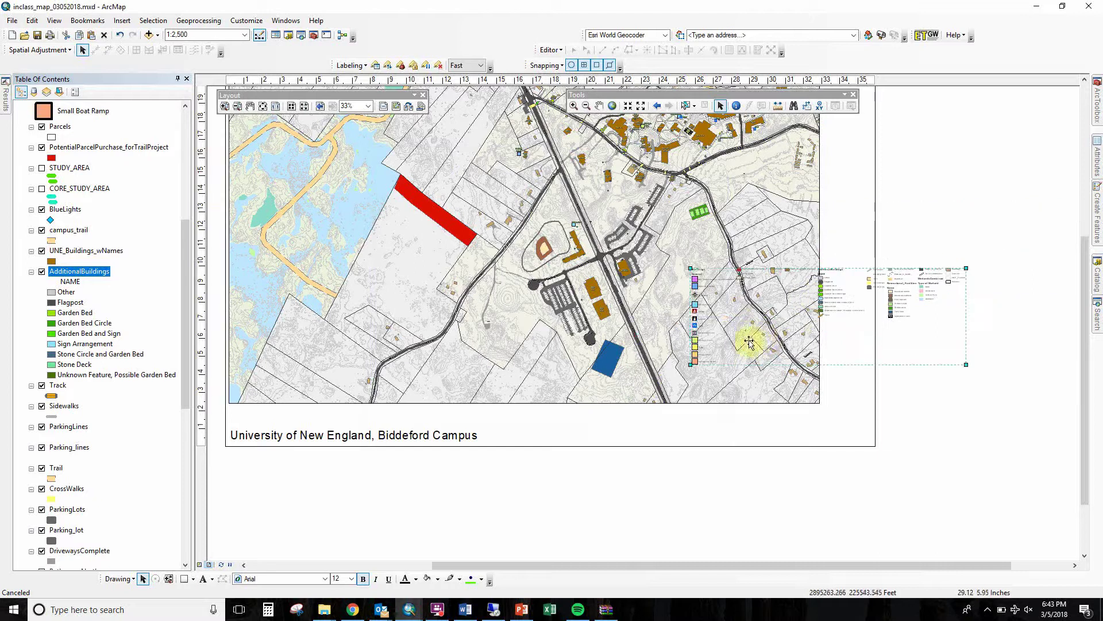
double_click(853, 300)
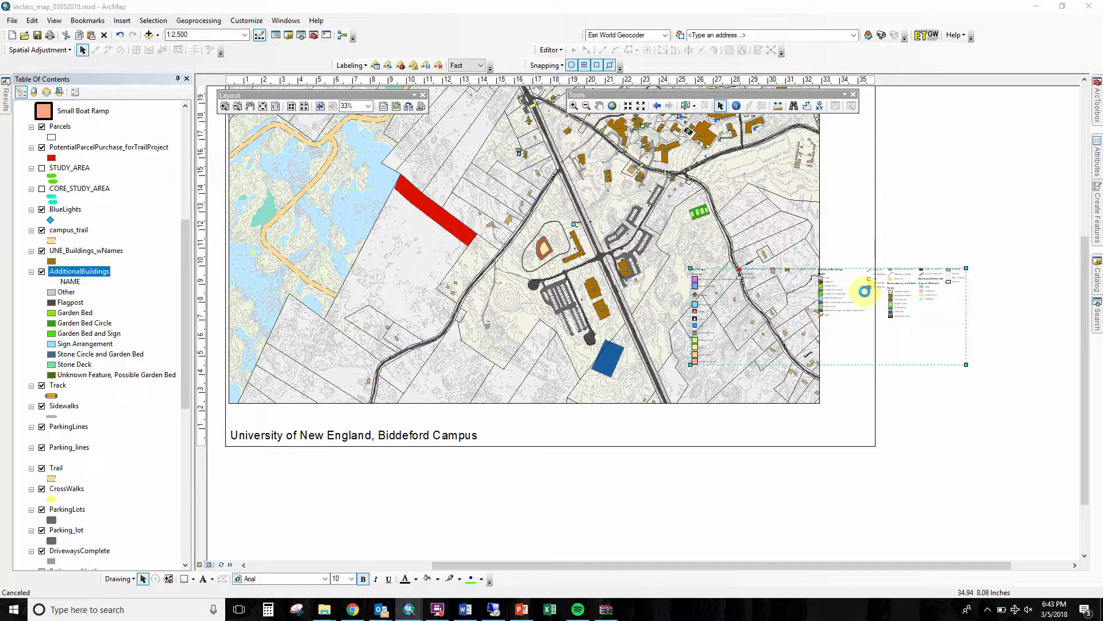
click(721, 155)
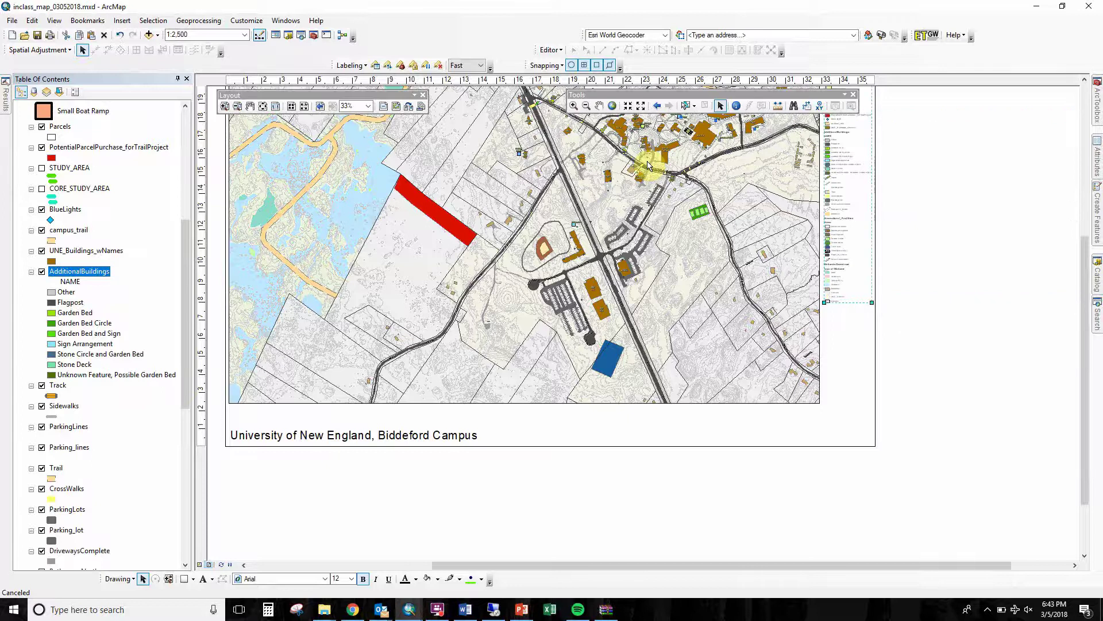
Extend the data frame's lower edge slightly downward so it ends just above the campus title
click(545, 293)
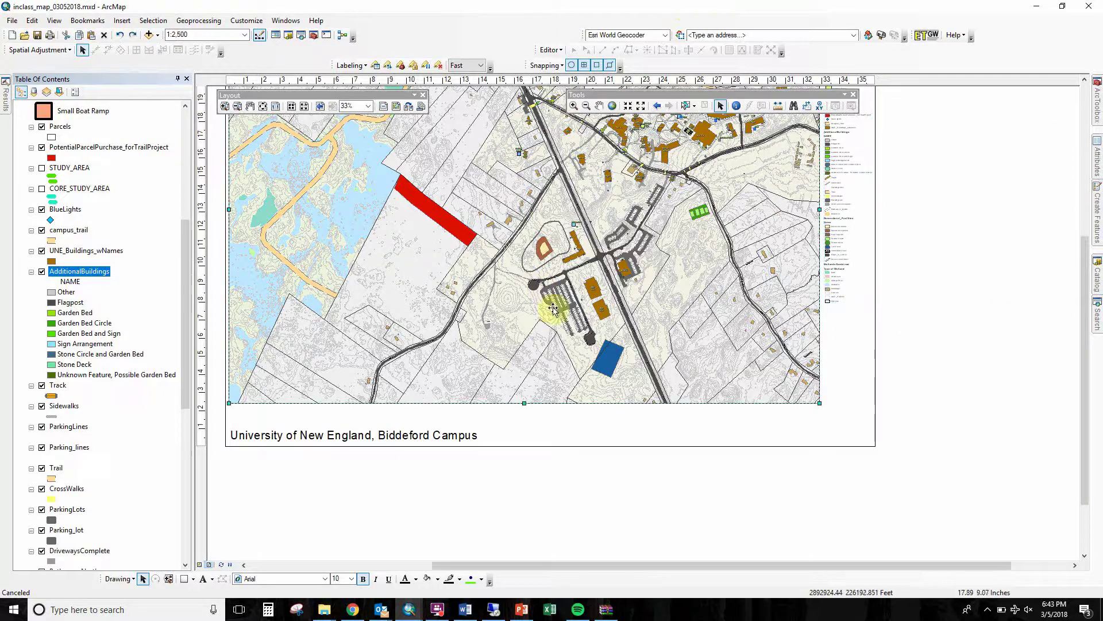
drag(527, 404, 519, 418)
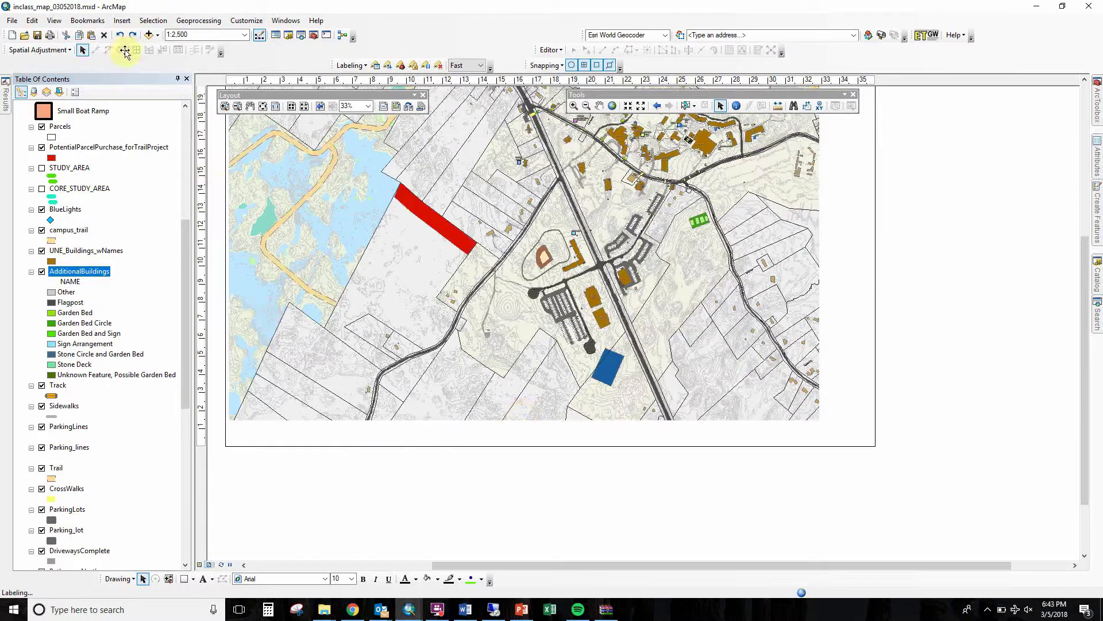
Insert the ESRI North 6 arrow and place it, enlarged, just right of the campus title in the bottom margin
click(122, 27)
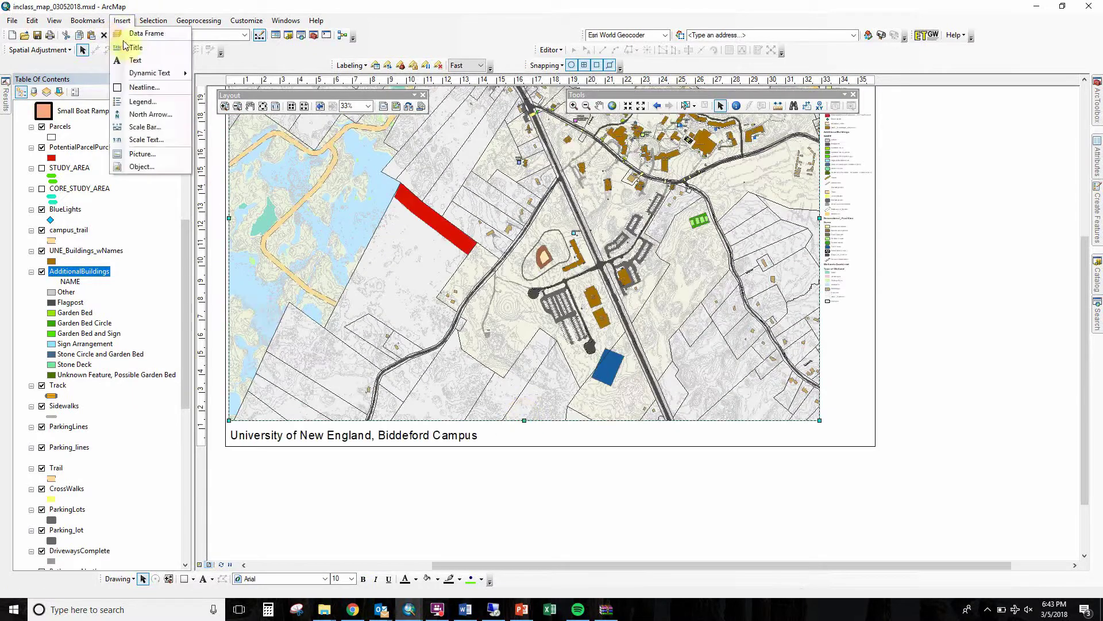
click(146, 112)
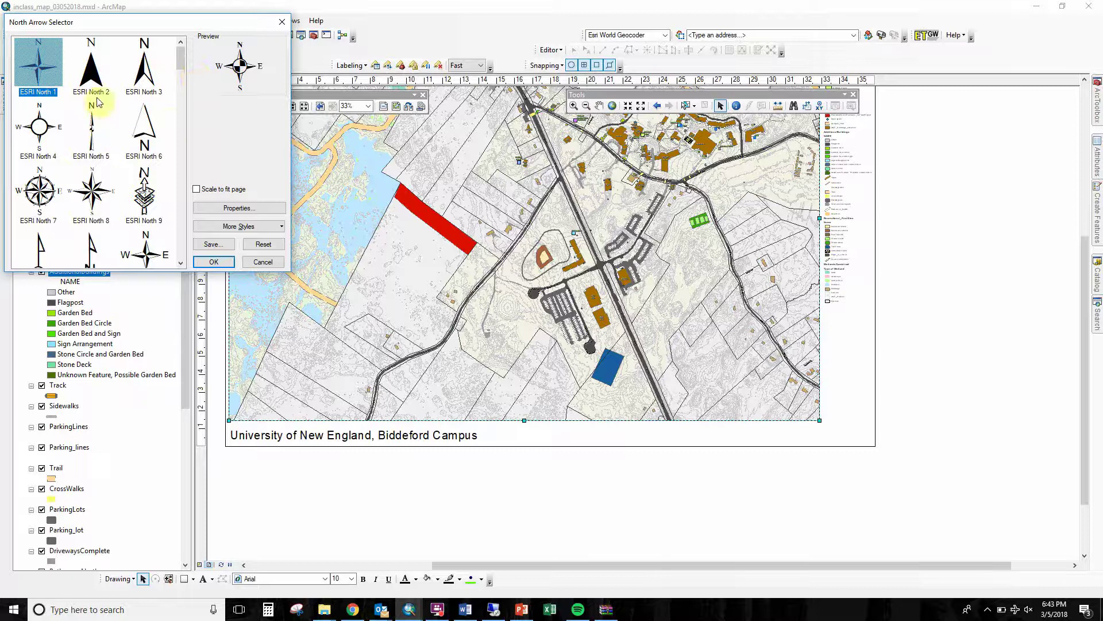
double_click(145, 129)
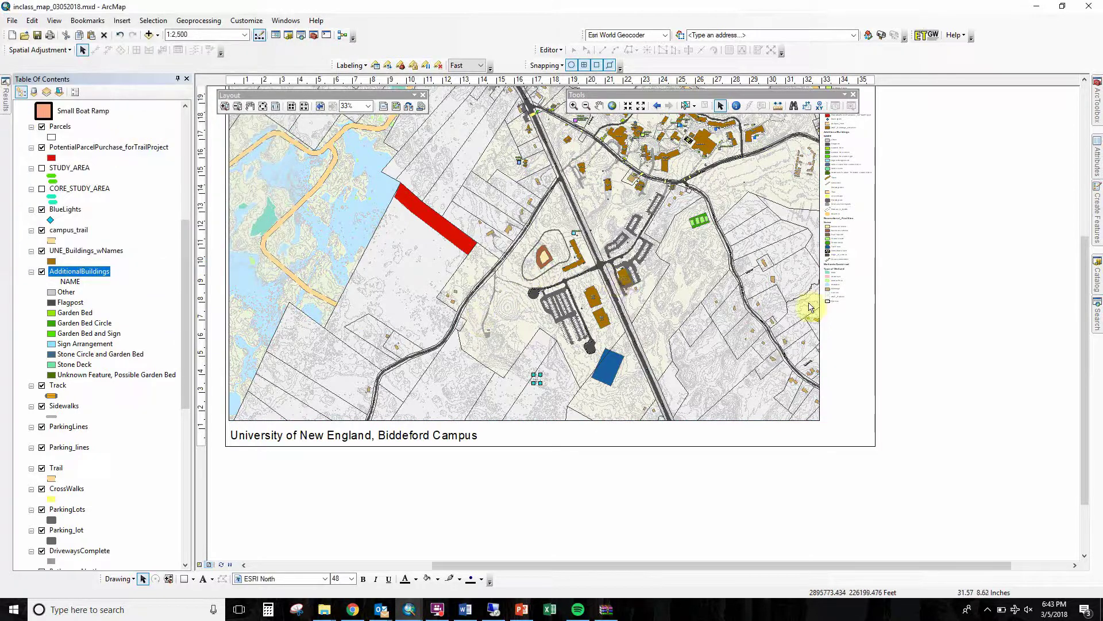
drag(627, 296, 732, 375)
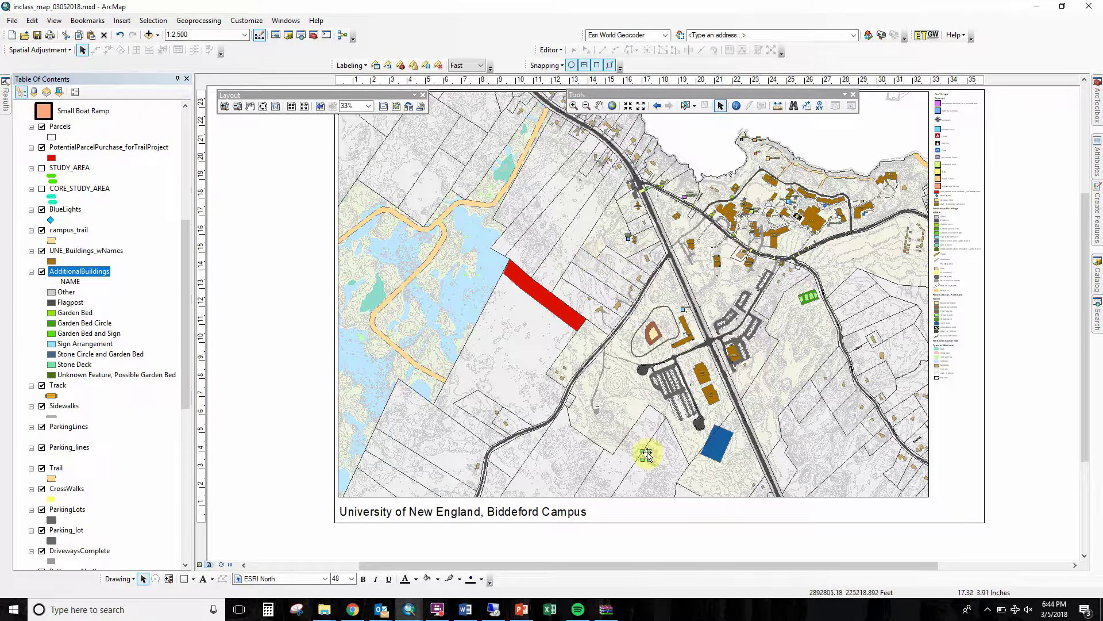
drag(646, 450, 608, 513)
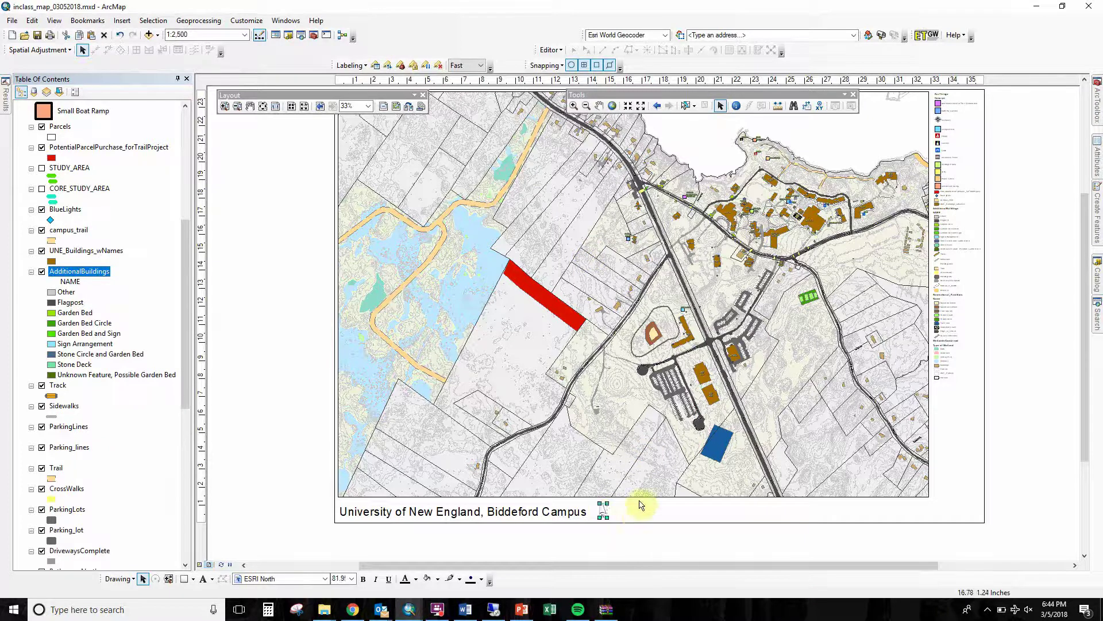
click(617, 506)
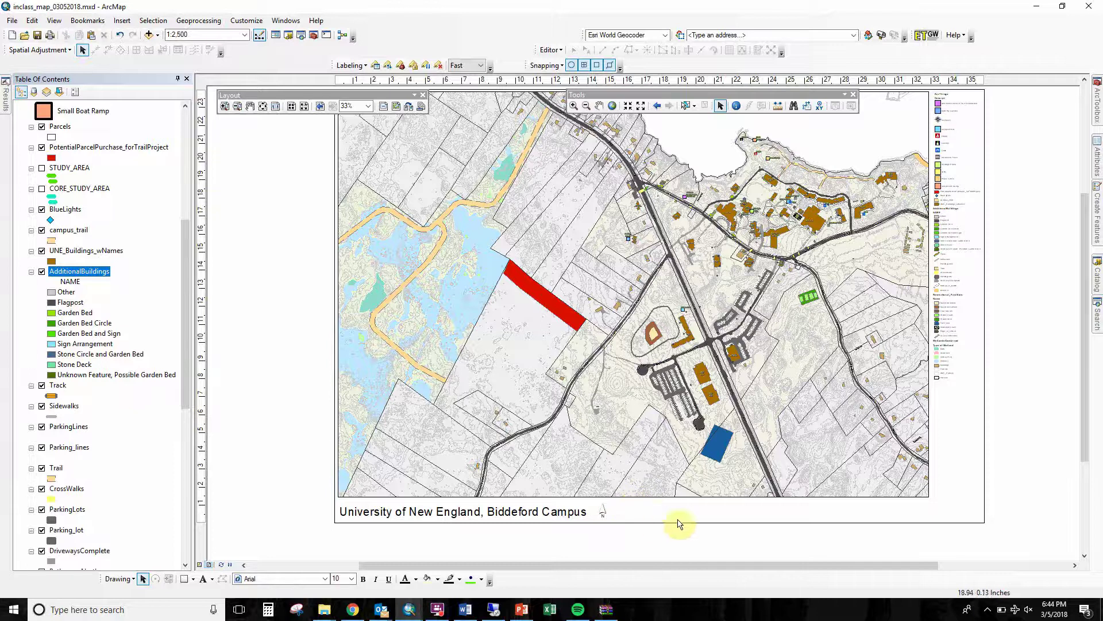
Nudge the University of New England, Biddeford Campus title slightly right and up within the bottom margin
drag(546, 510, 548, 514)
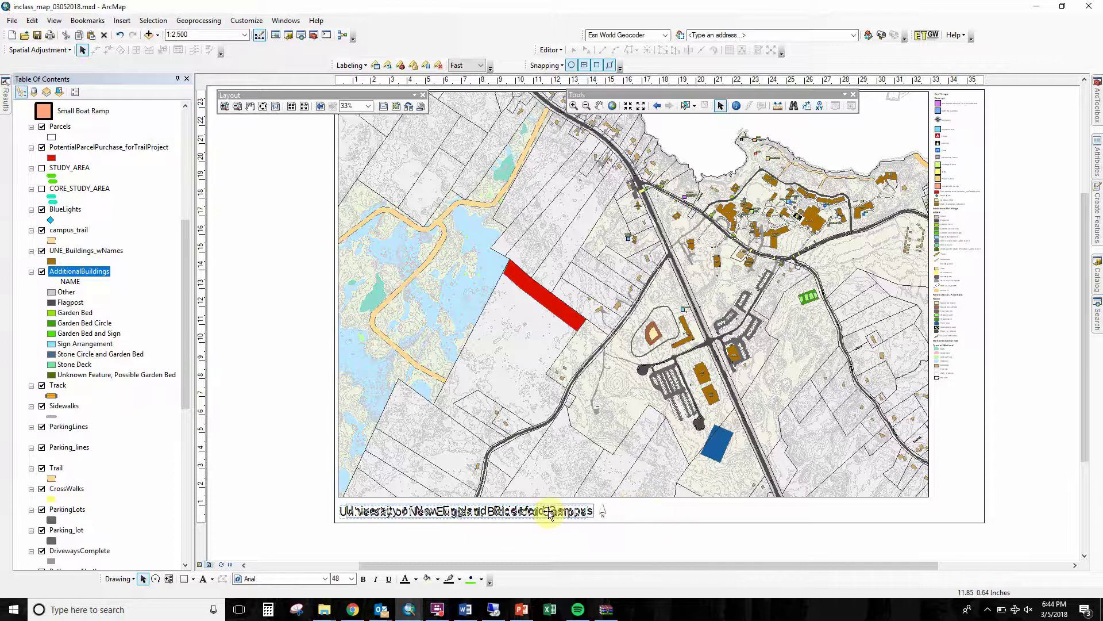
key(Escape)
click(661, 517)
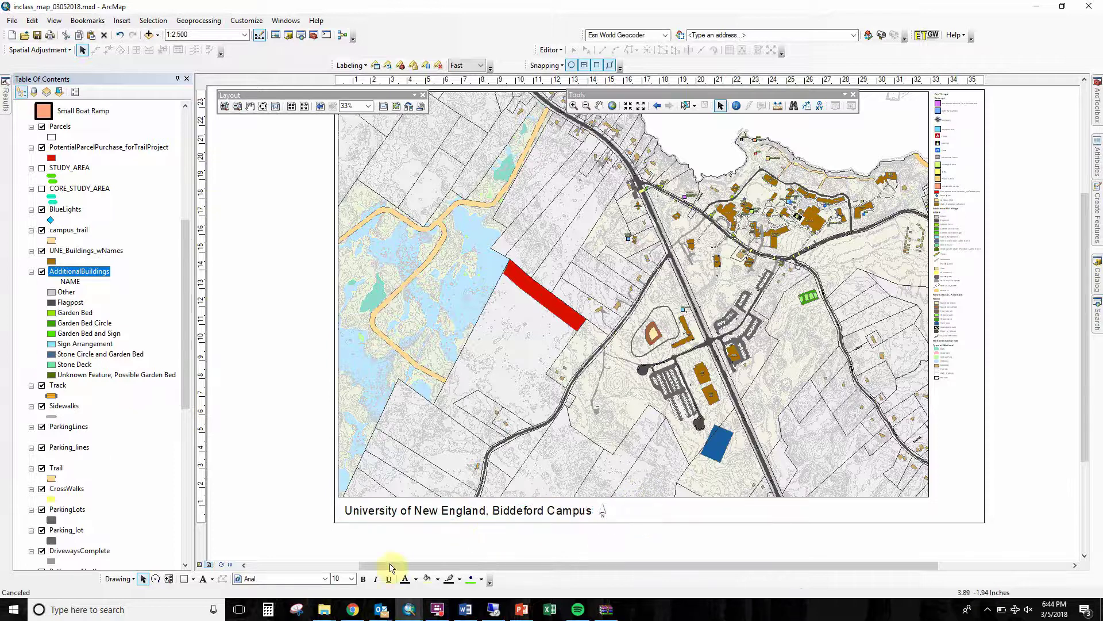
Insert a text element right of the north arrow and set its text to "GIS 162 - Spring 2018"
click(122, 23)
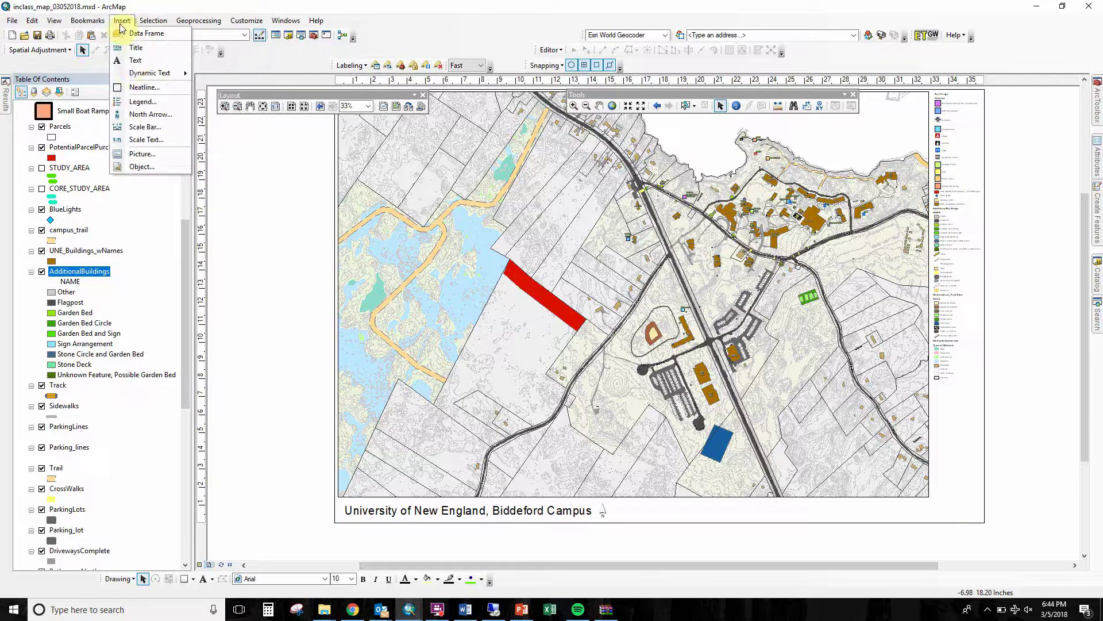
click(137, 62)
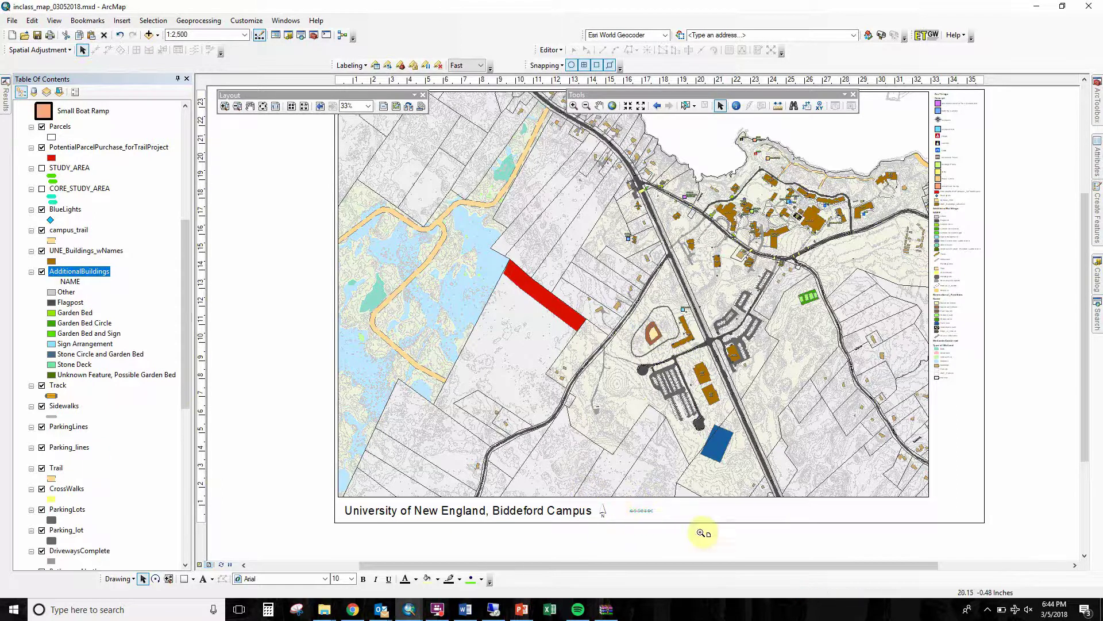
scroll(695, 526, down, 5)
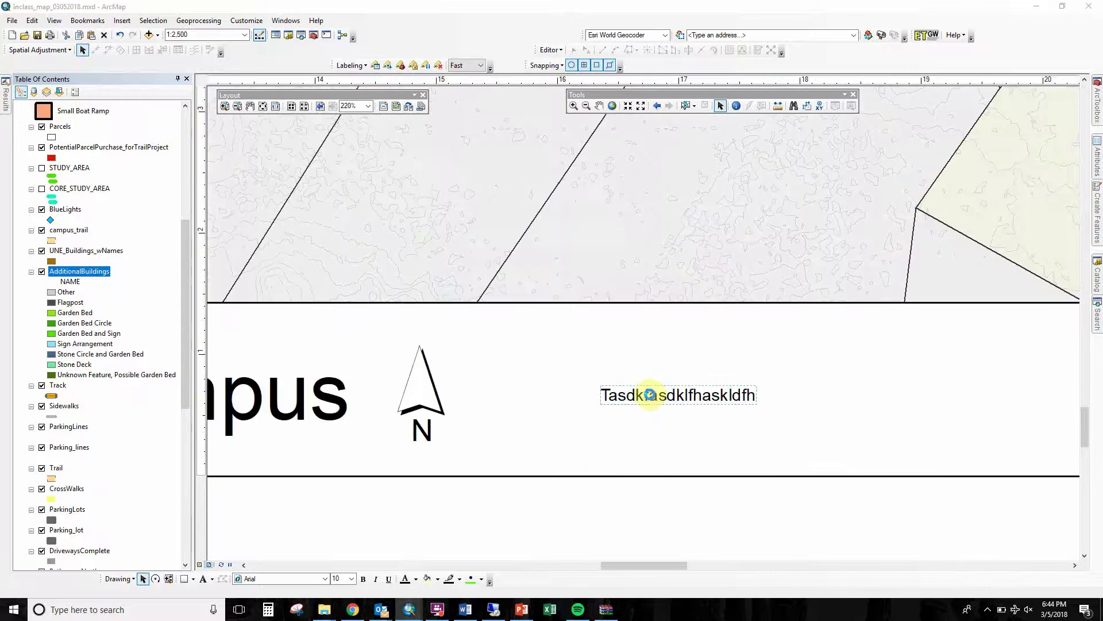
double_click(653, 395)
text(GIS 162 - Spring 2018)
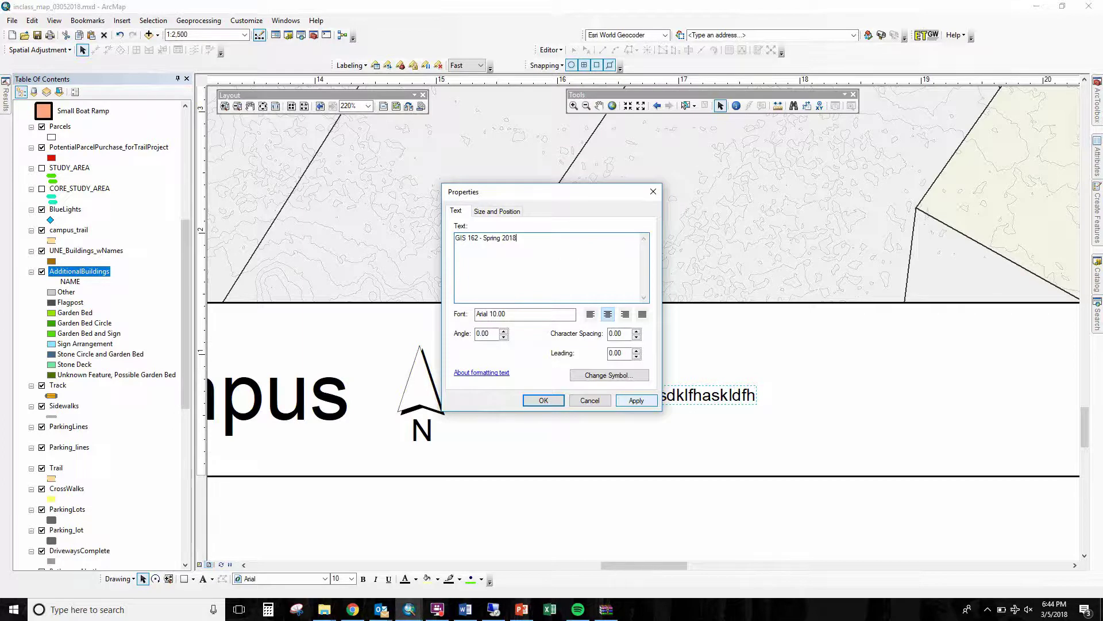
click(583, 400)
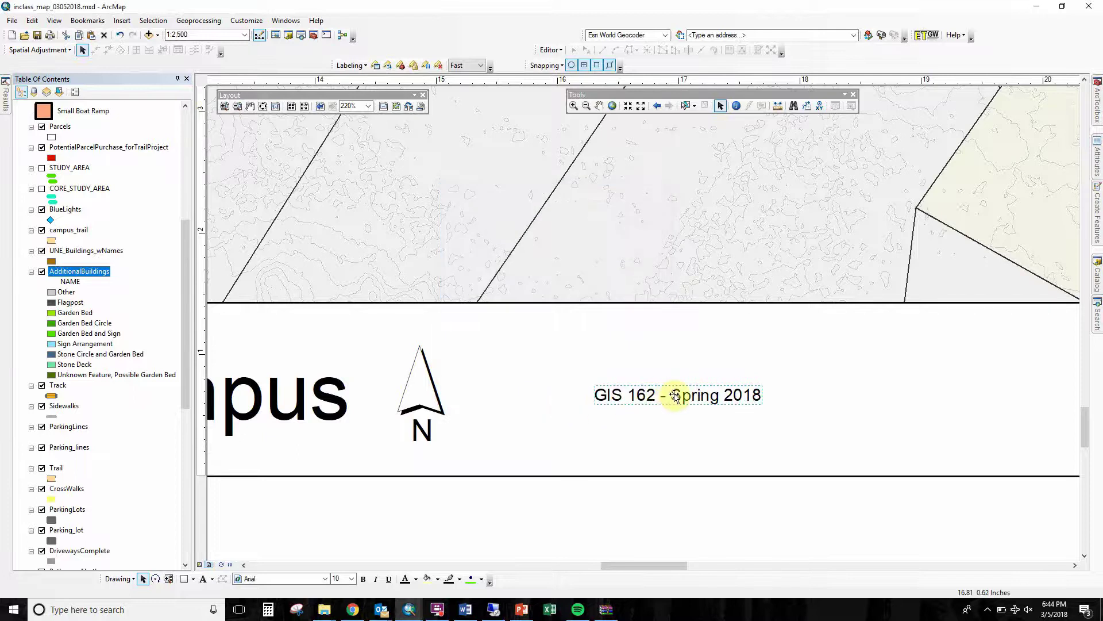
Set the font size of the "GIS 162 - Spring 2018" text to 12
scroll(434, 436, down, 3)
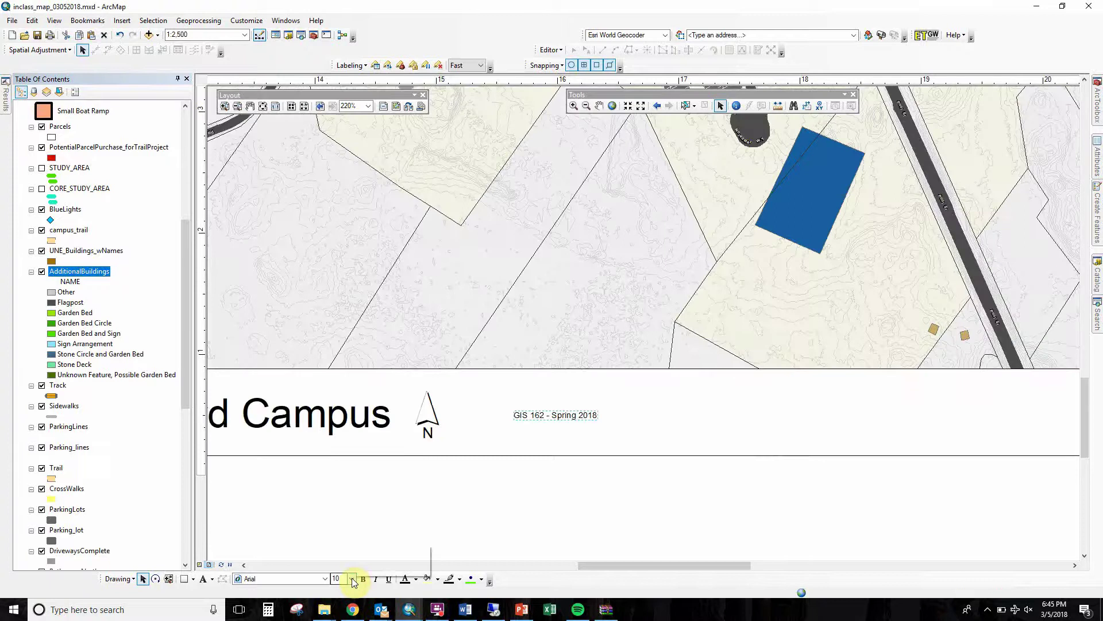
click(351, 578)
click(338, 471)
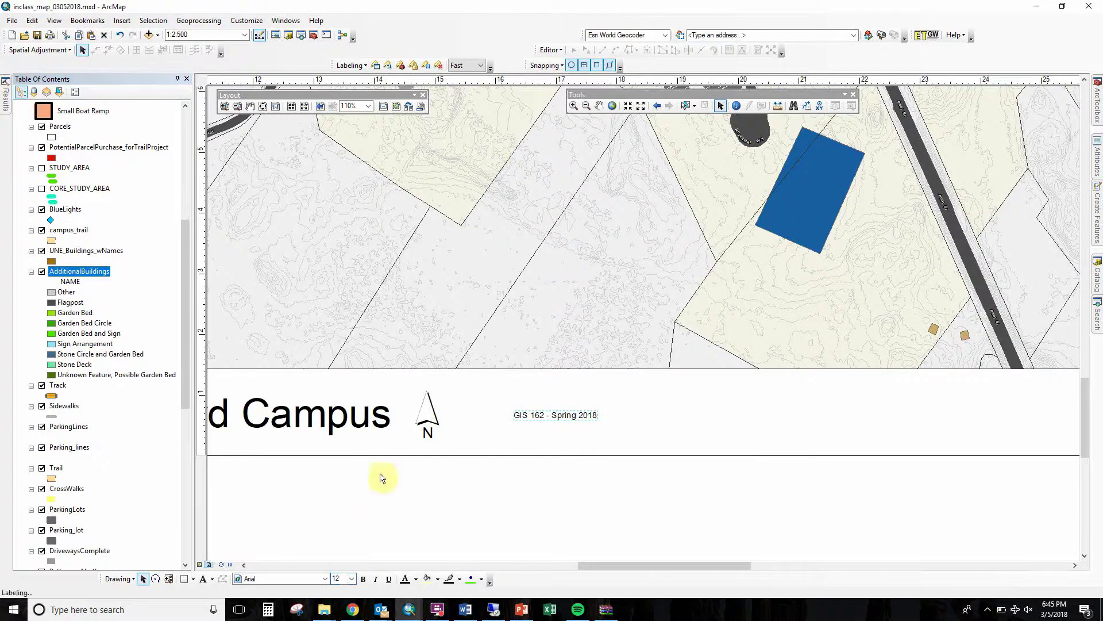
Move the "GIS 162 - Spring 2018" text beneath the campus title, set its font size to 24 and align it with the title's left edge
drag(315, 468, 803, 429)
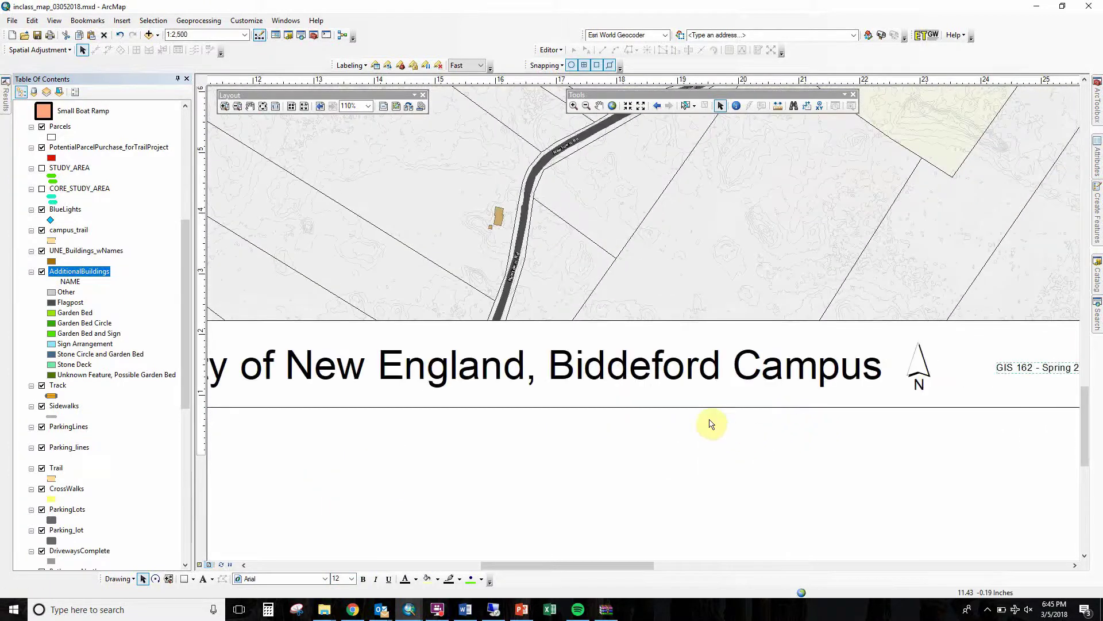
scroll(709, 424, up, 4)
scroll(718, 428, down, 3)
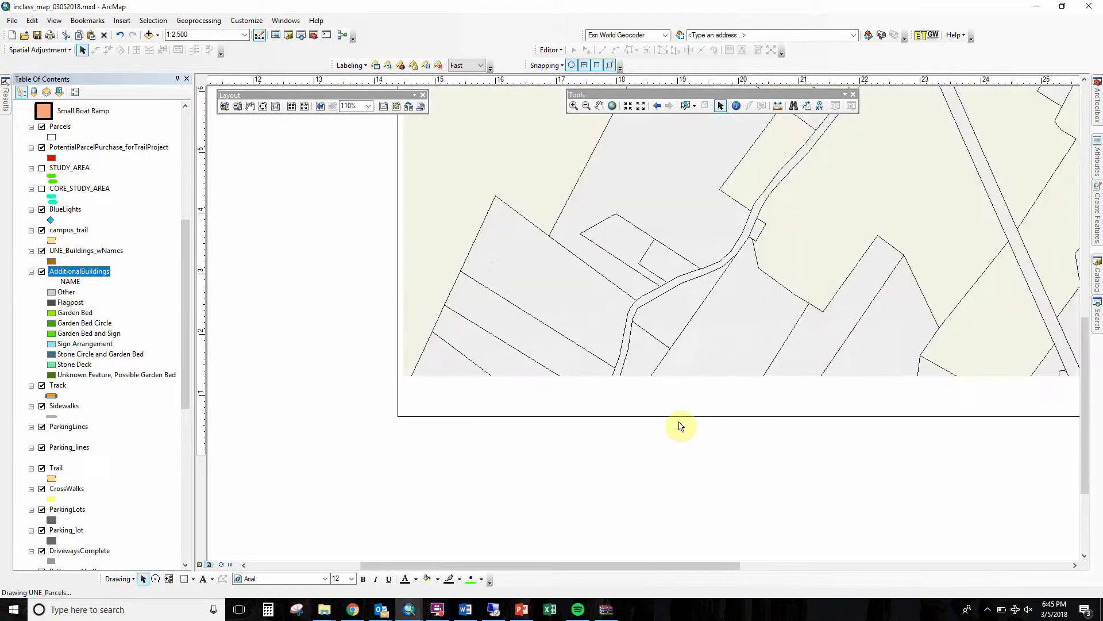
drag(708, 401, 697, 396)
click(865, 397)
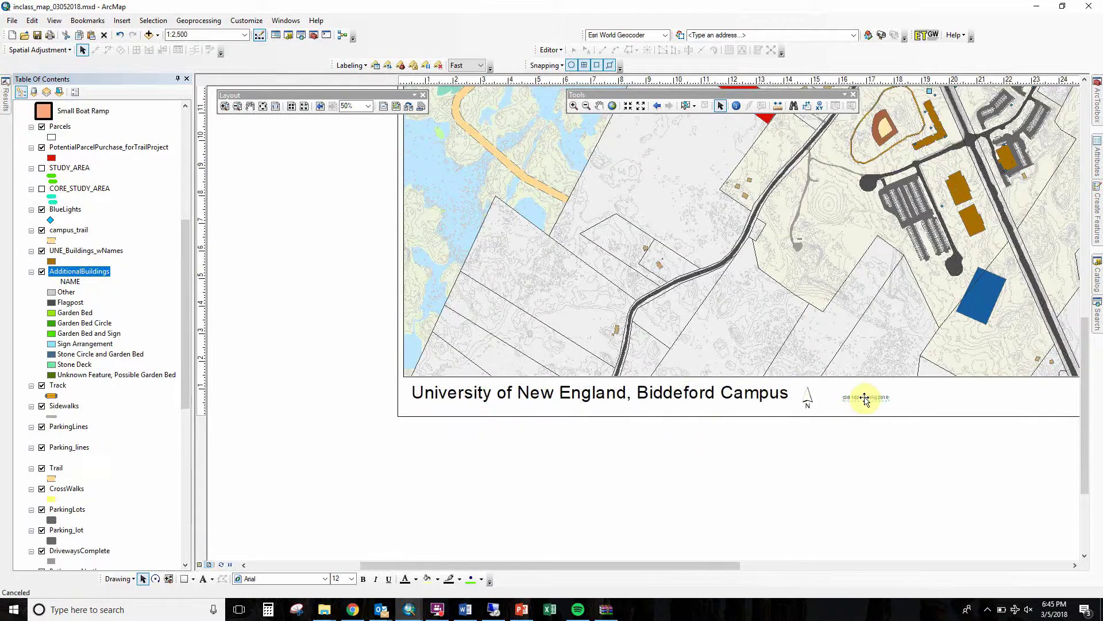
drag(865, 397, 446, 407)
click(351, 579)
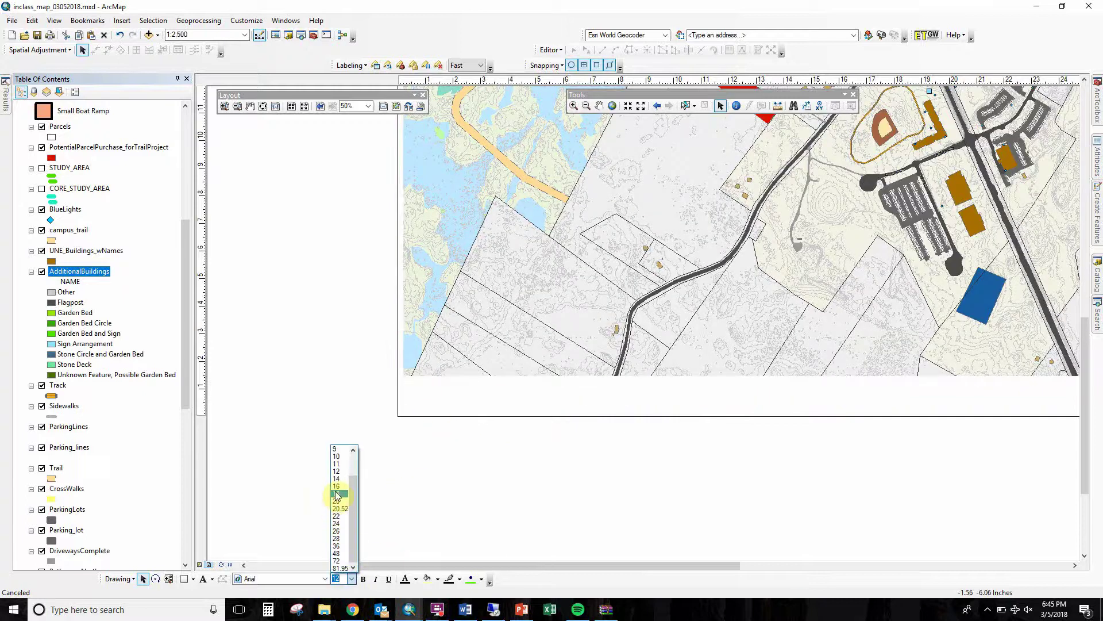
click(339, 526)
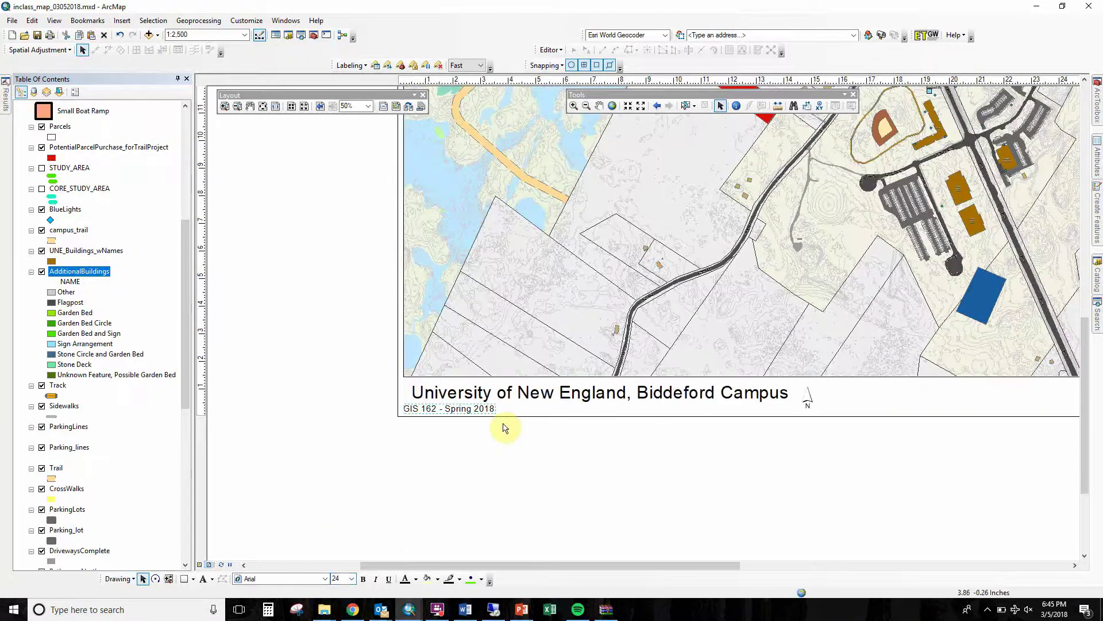
drag(480, 411, 497, 409)
key(Escape)
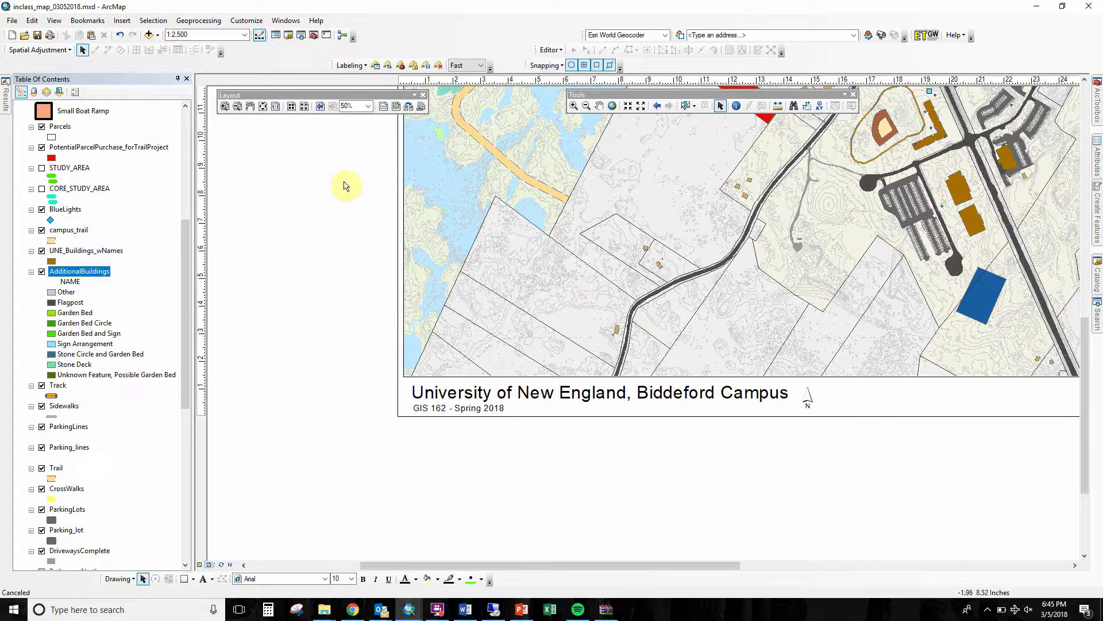
click(263, 105)
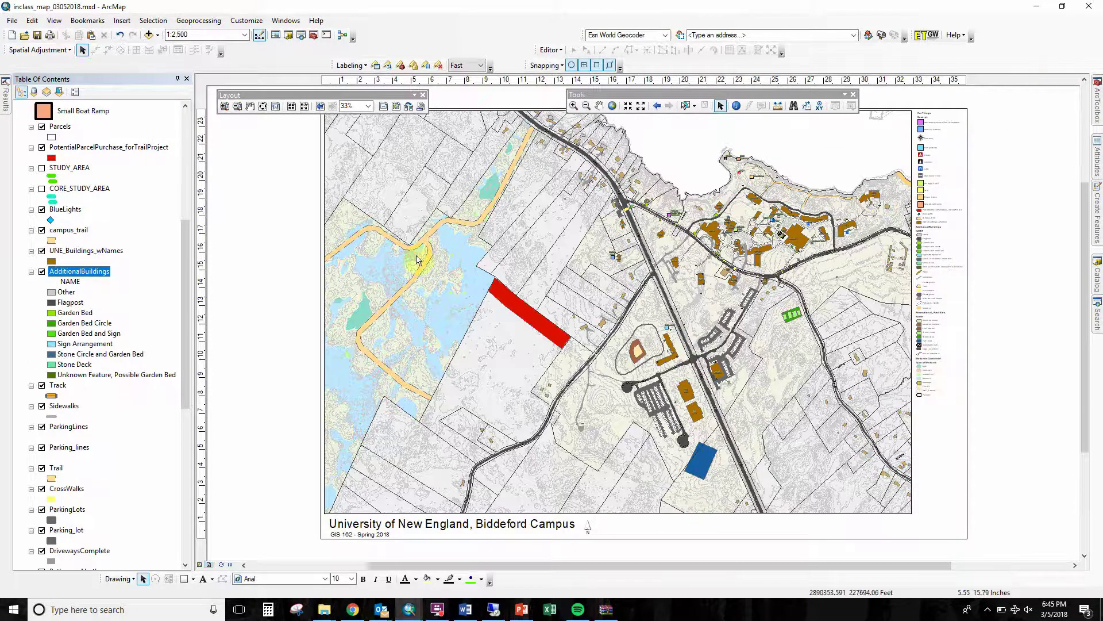
Hide the PotentialParcelPurchase_forTrailProject layer on the map
click(41, 147)
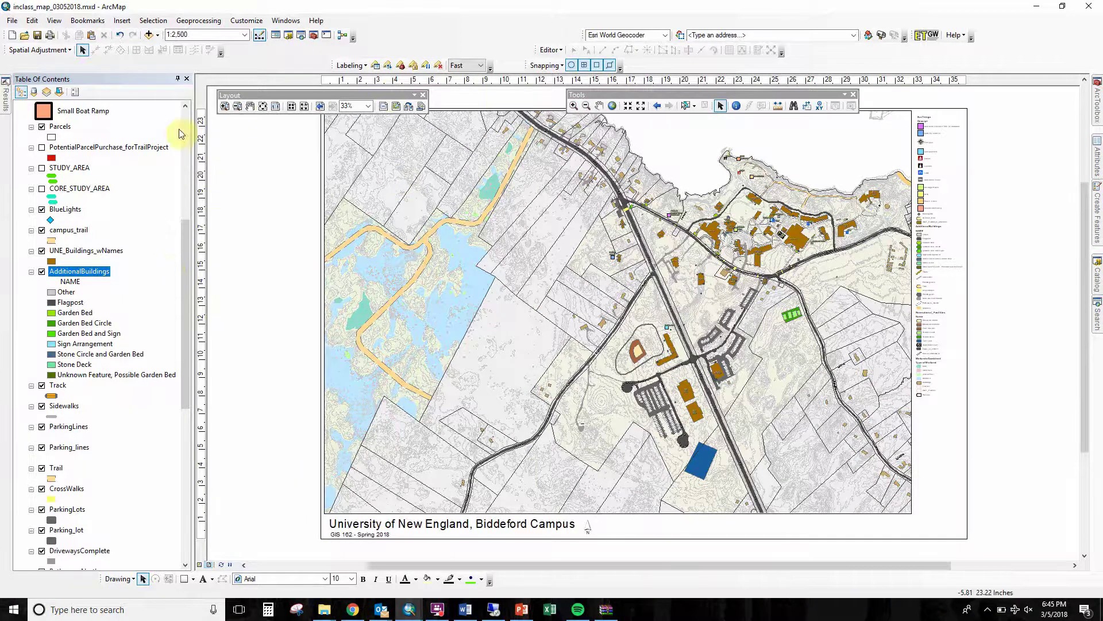
Set the size of the BlueLights diamond marker symbol to 14
click(225, 107)
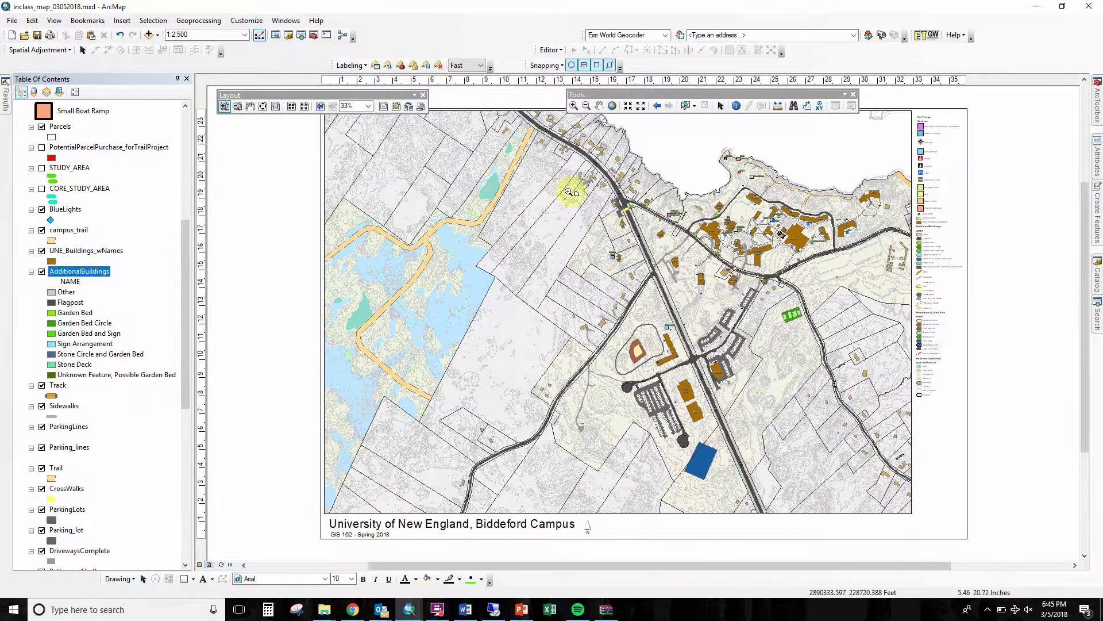
drag(604, 170, 839, 294)
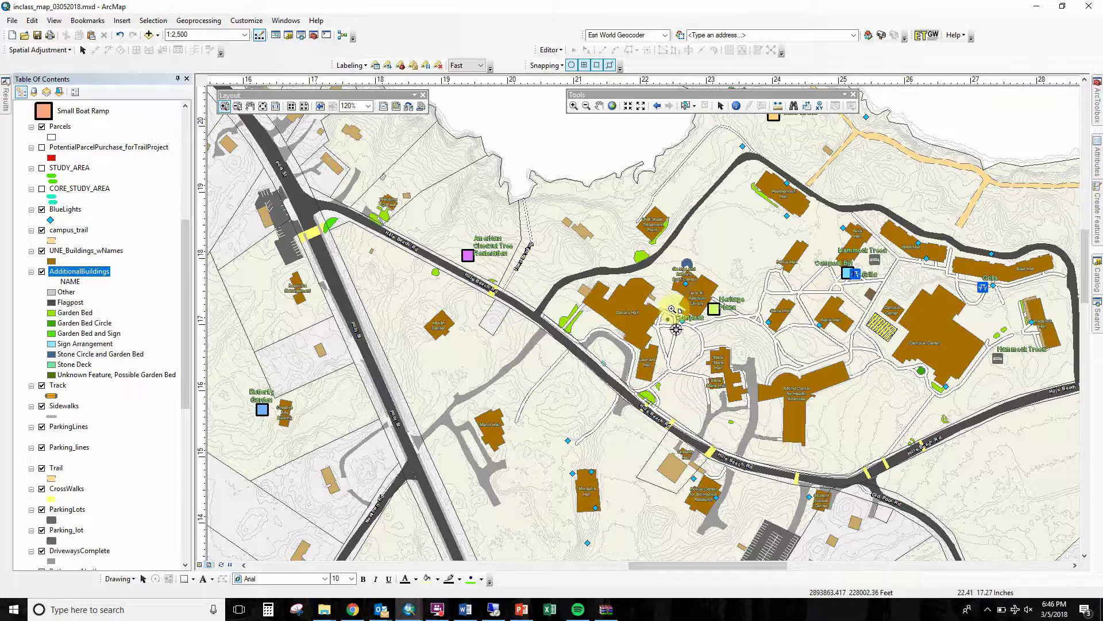
click(49, 219)
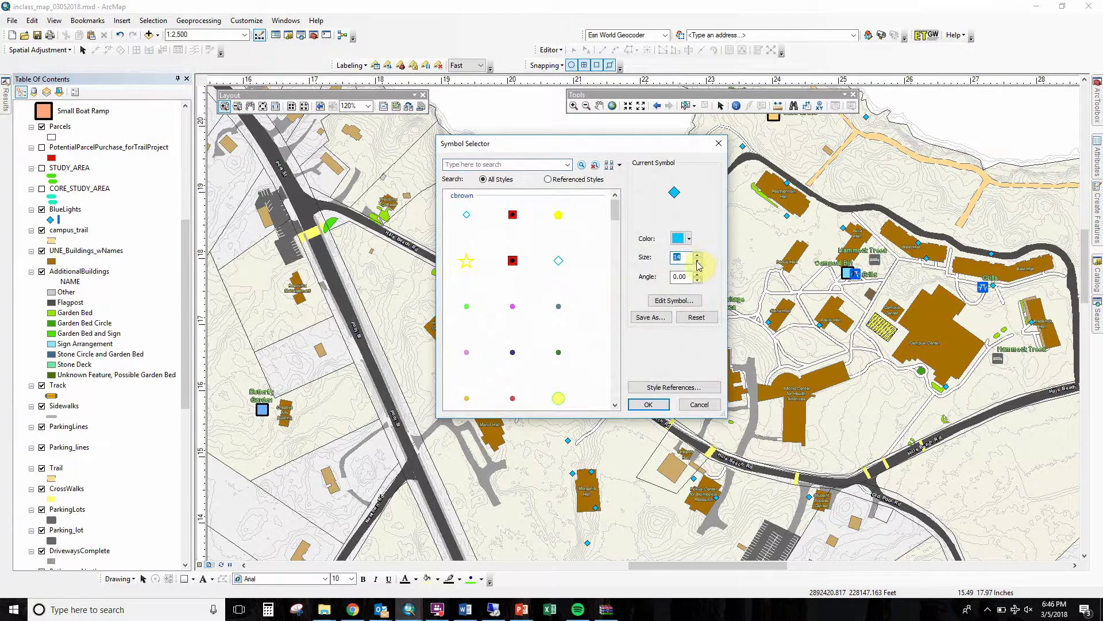
click(648, 404)
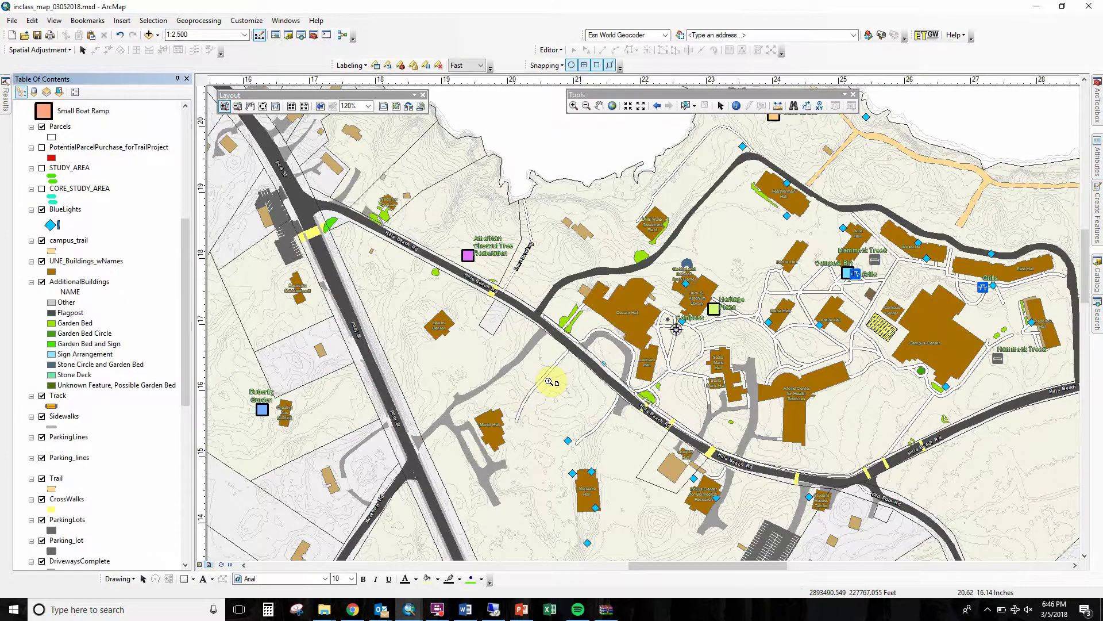
Give the BlueLights diamond symbol a yellow outline with an outline size of 2
click(51, 225)
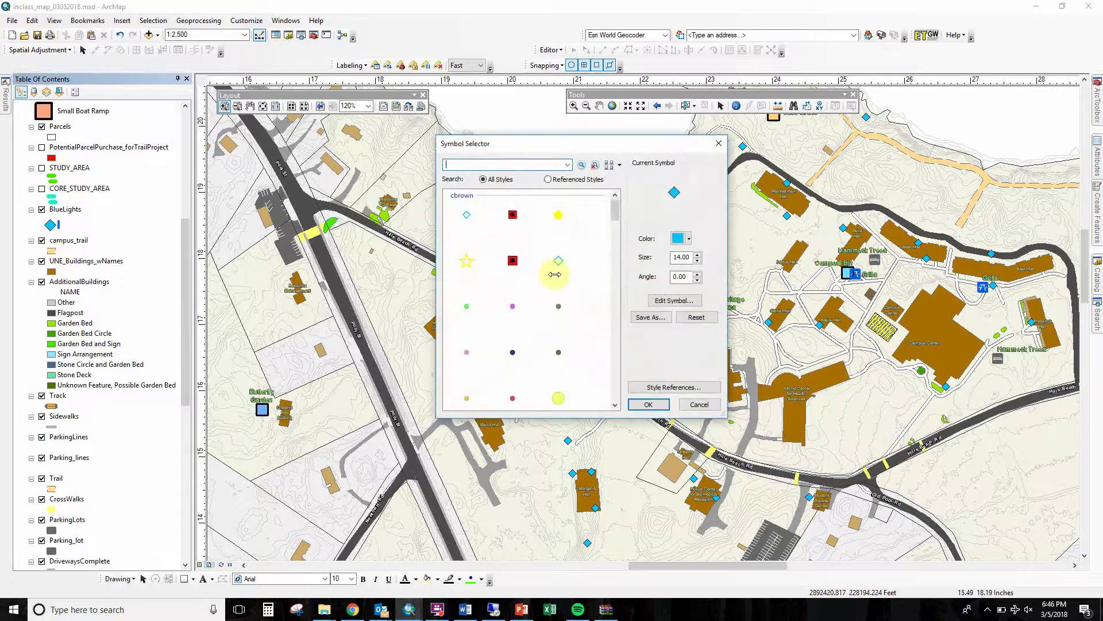
click(673, 301)
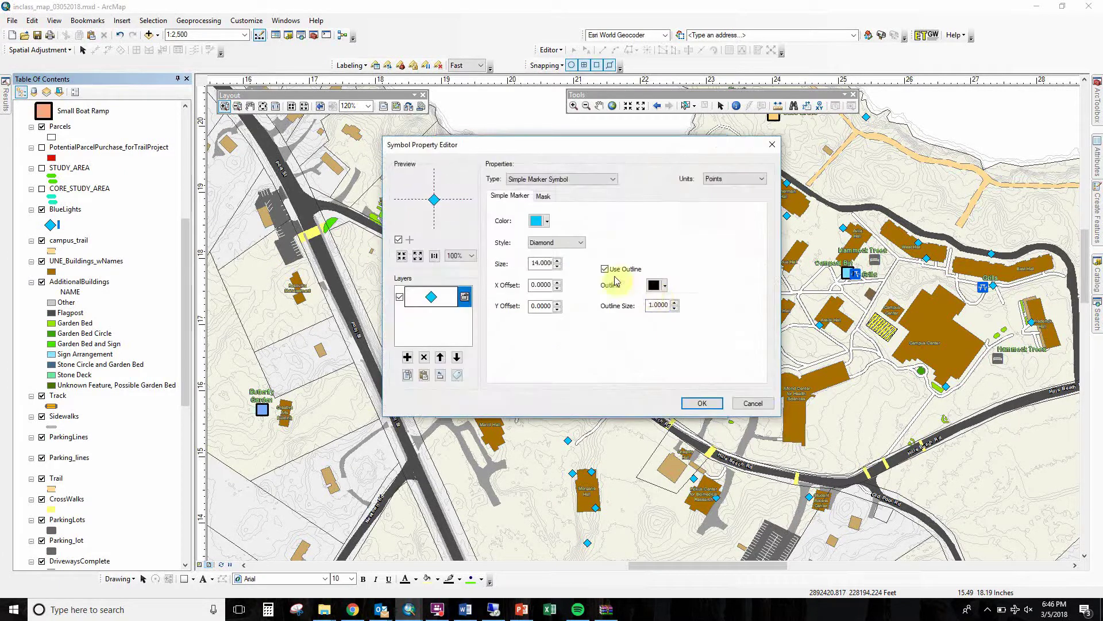
click(661, 286)
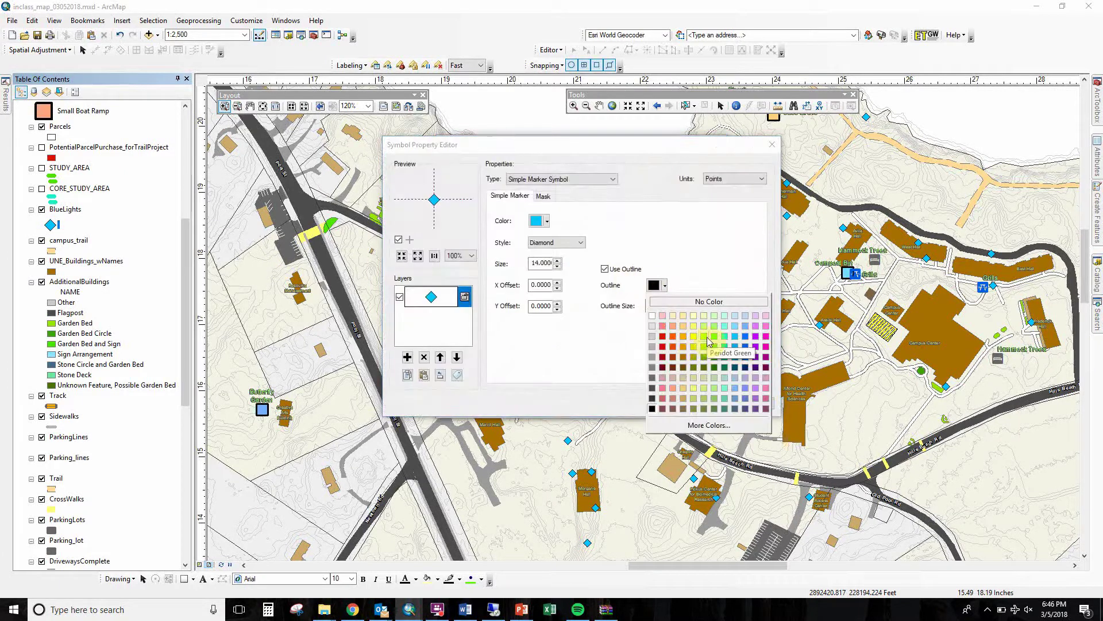
click(699, 341)
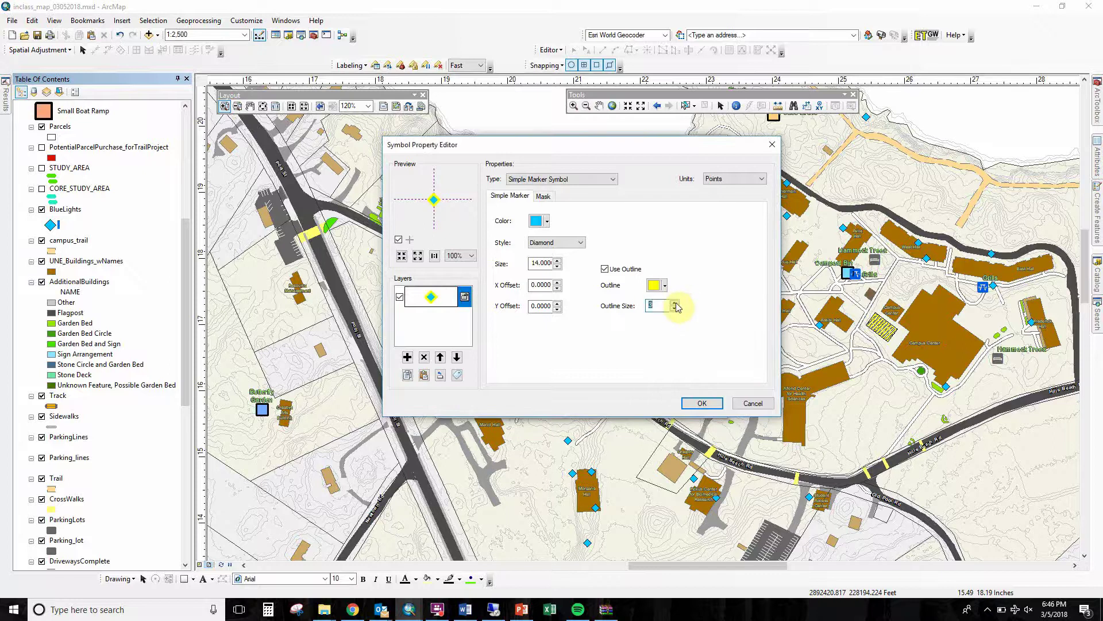
click(703, 403)
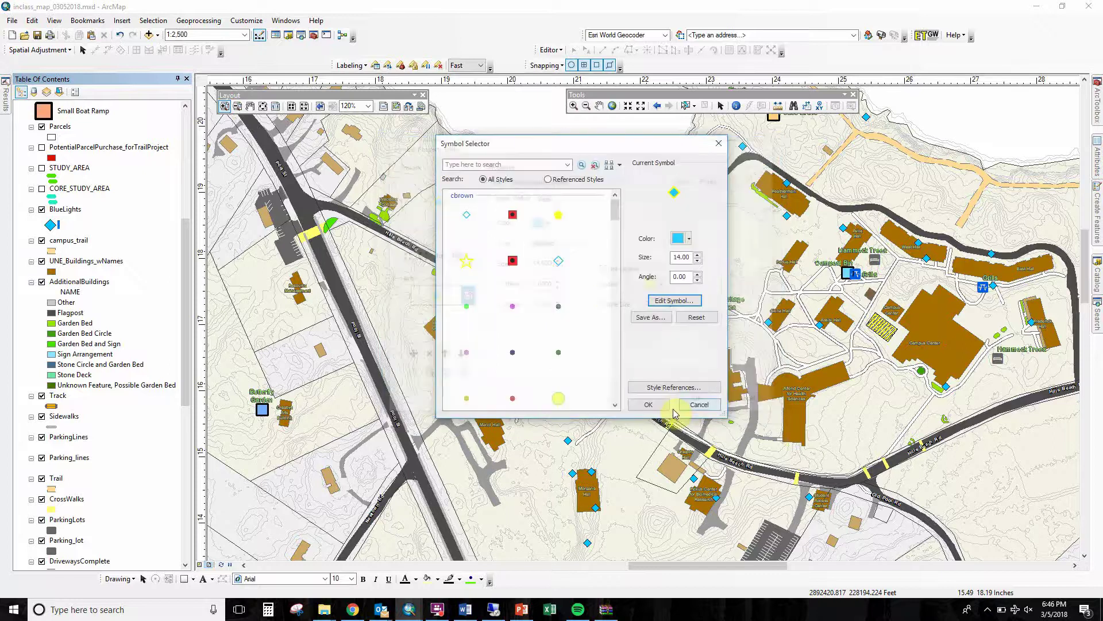
click(667, 402)
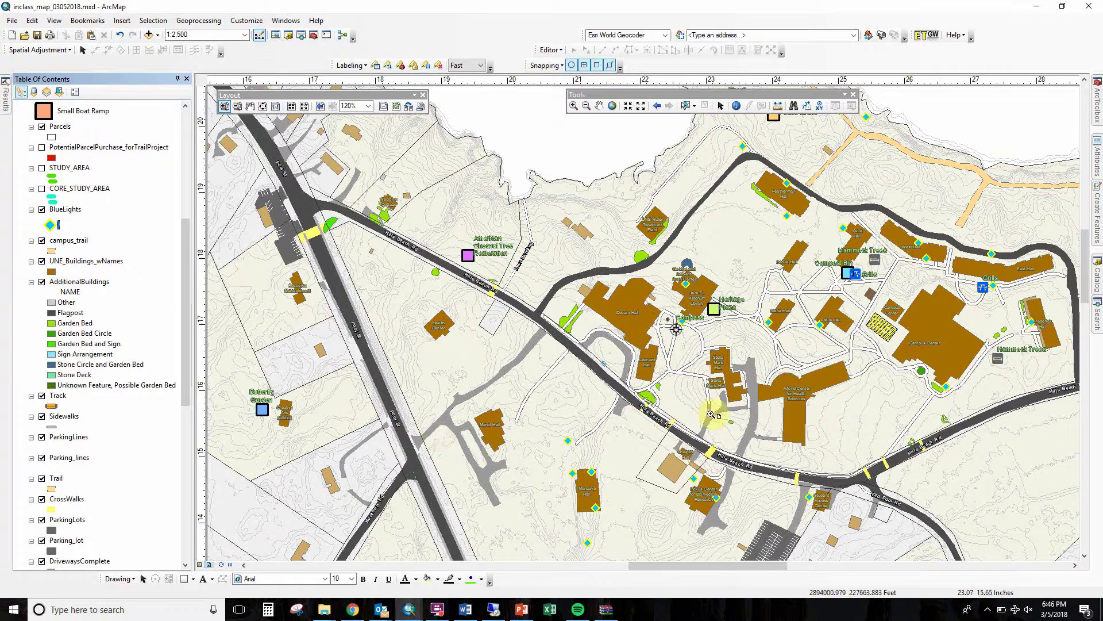
Change the outline color of the BlueLights diamond symbol to black
click(50, 225)
click(689, 240)
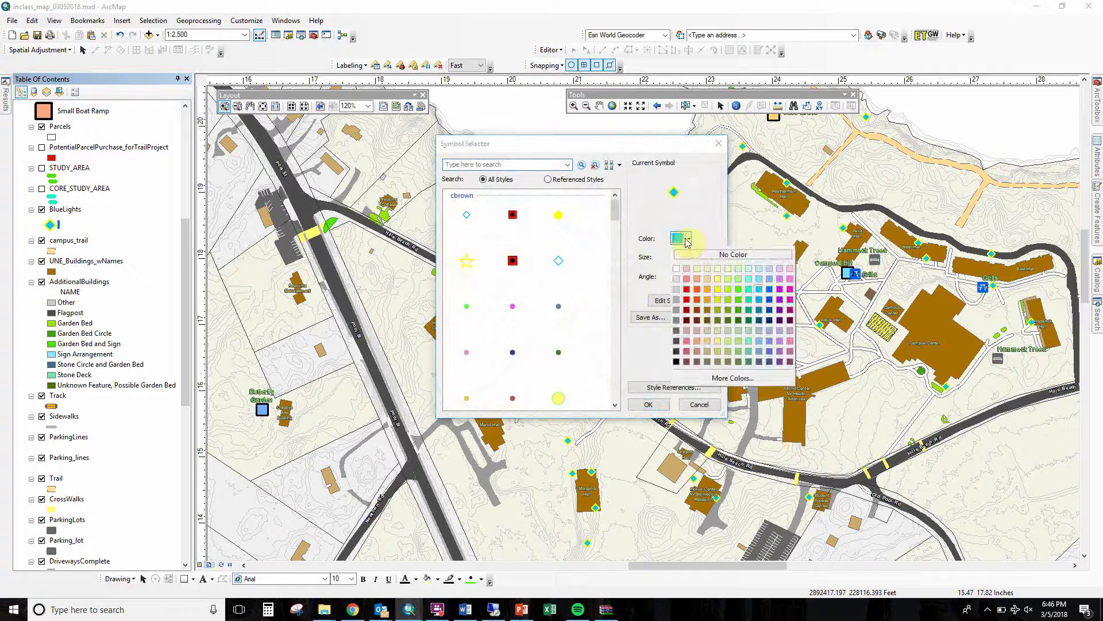
click(680, 238)
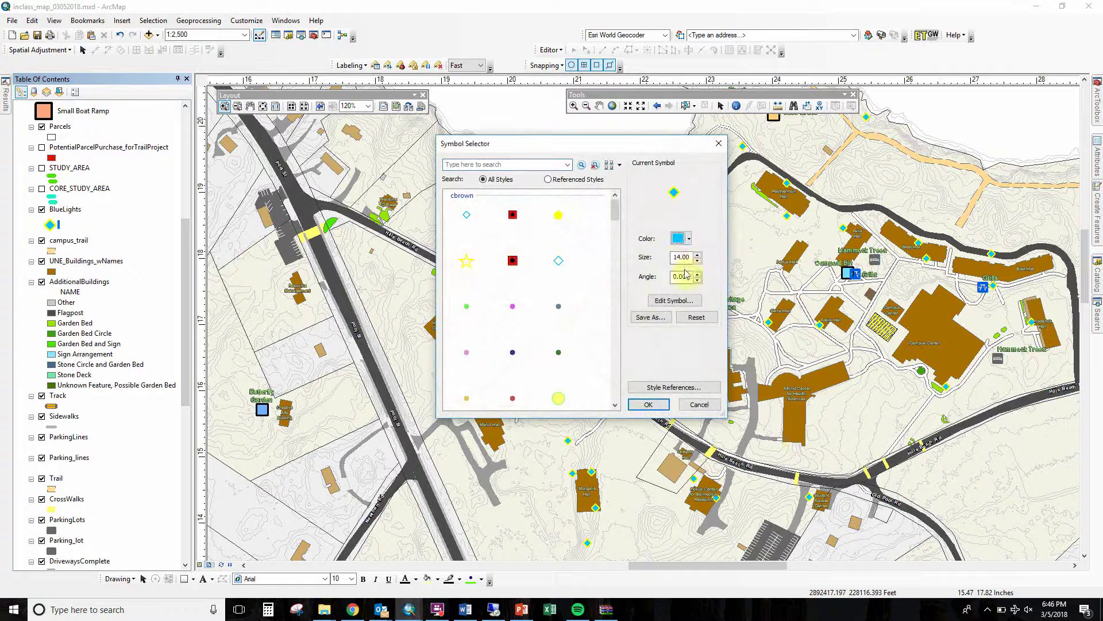
click(675, 300)
click(658, 285)
click(652, 409)
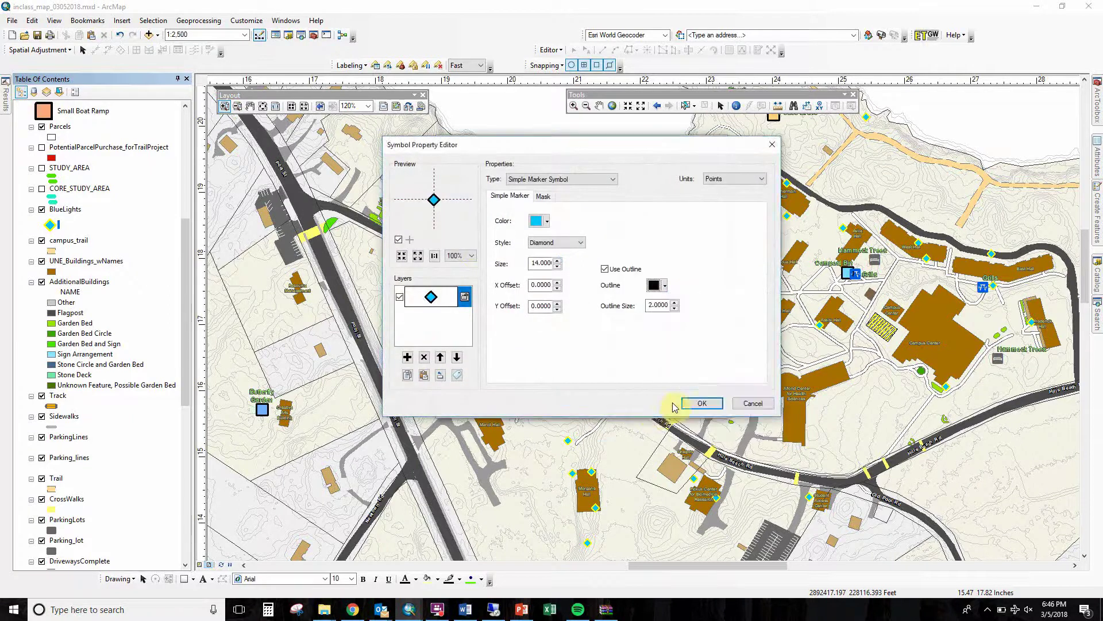
click(702, 404)
click(660, 402)
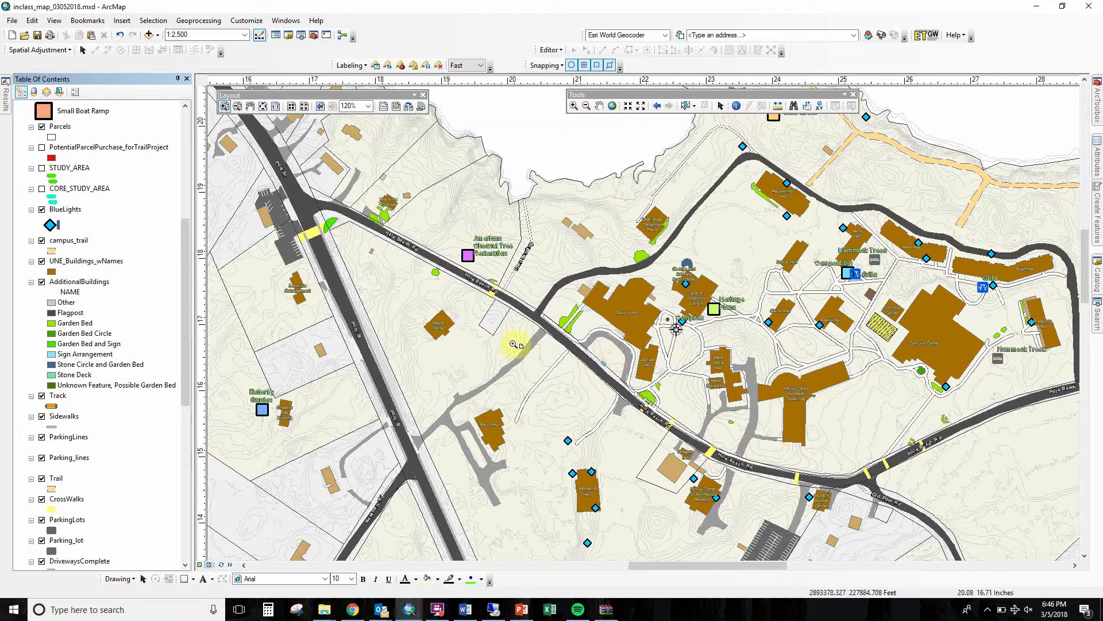
Set the American Chesnut Tree Restoration symbol's size to 17 and reduce the size of the Butterfly Garden symbol in FunThings
click(185, 171)
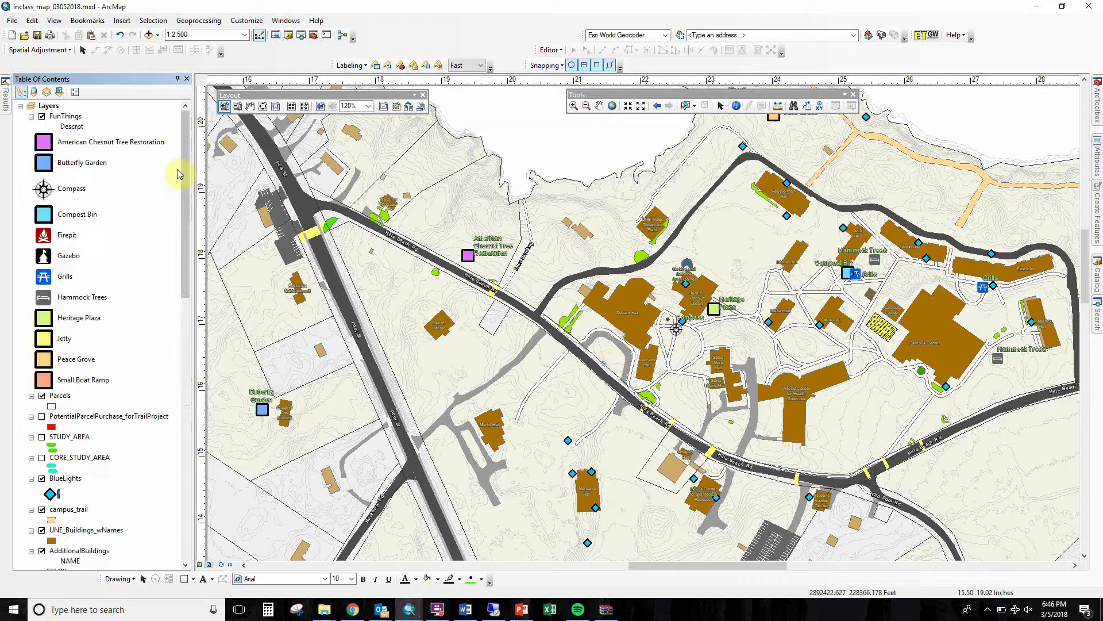
click(44, 140)
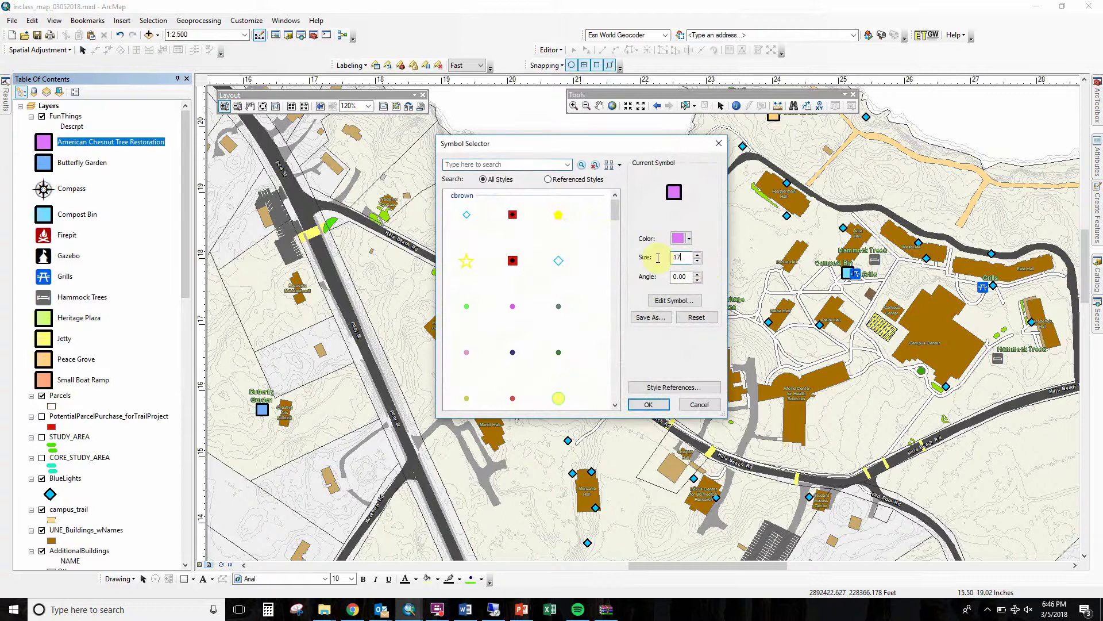
click(648, 404)
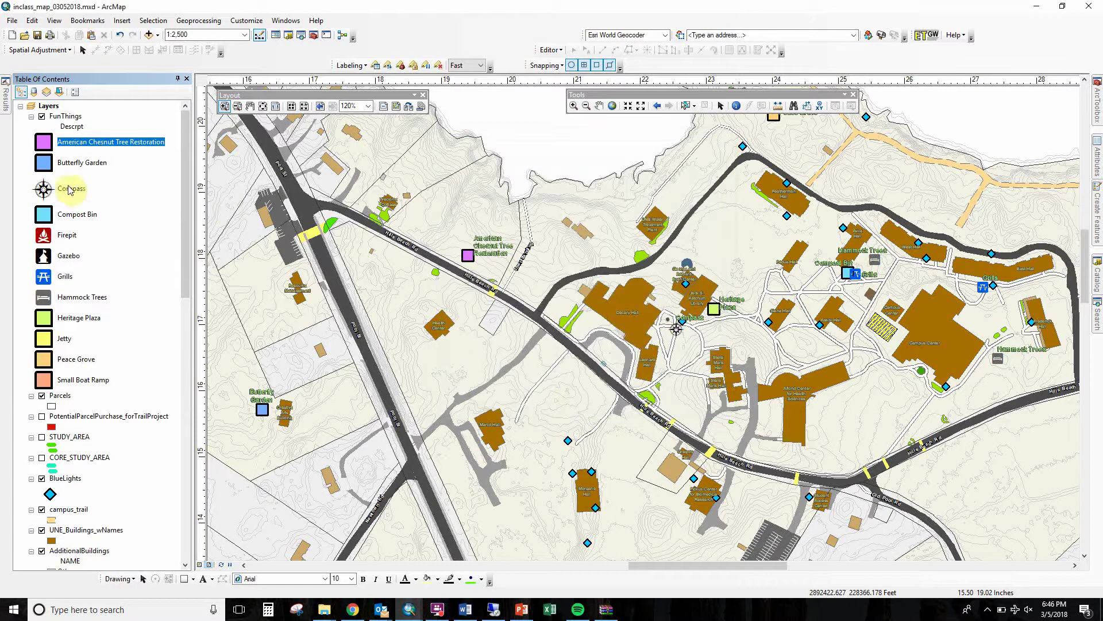
click(44, 163)
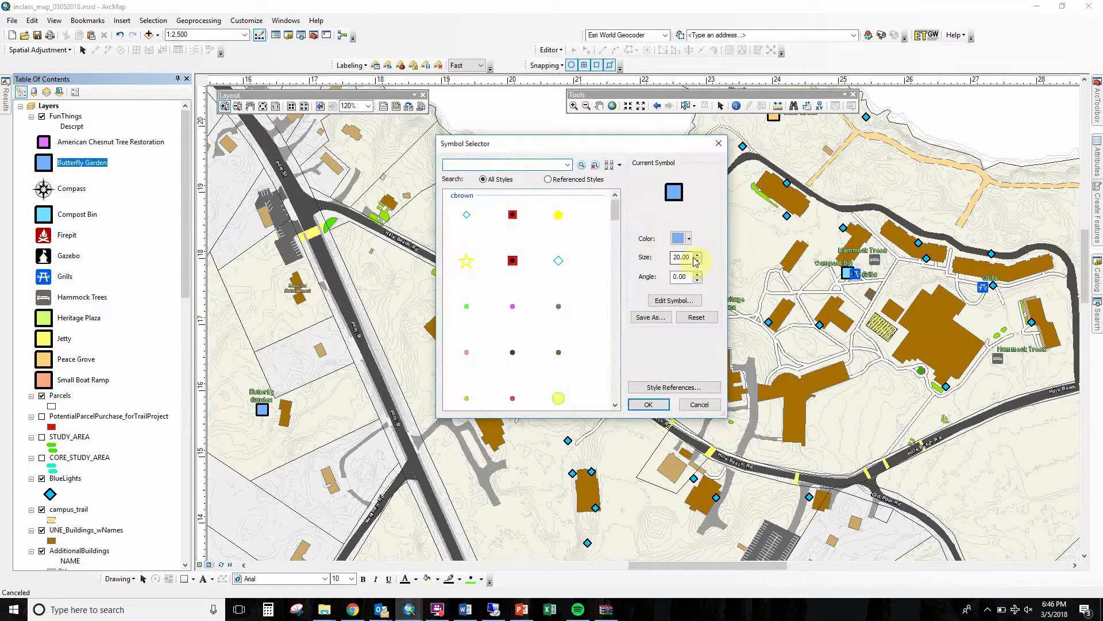
click(648, 404)
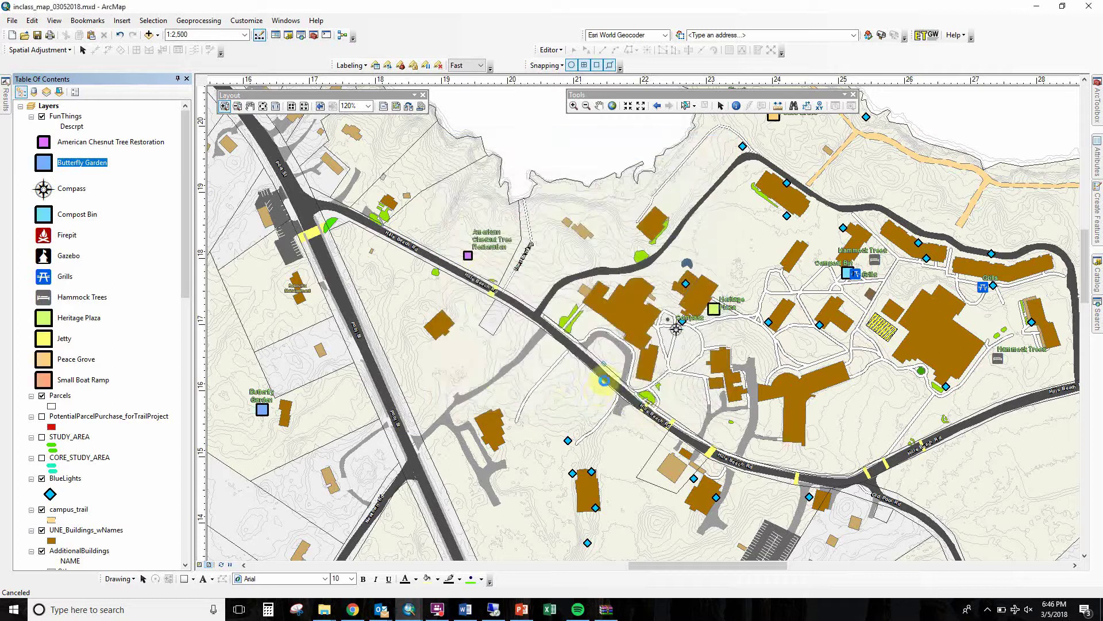
Set the Compost Bin symbol's size to 15 and reduce the Heritage Plaza symbol to match
click(43, 214)
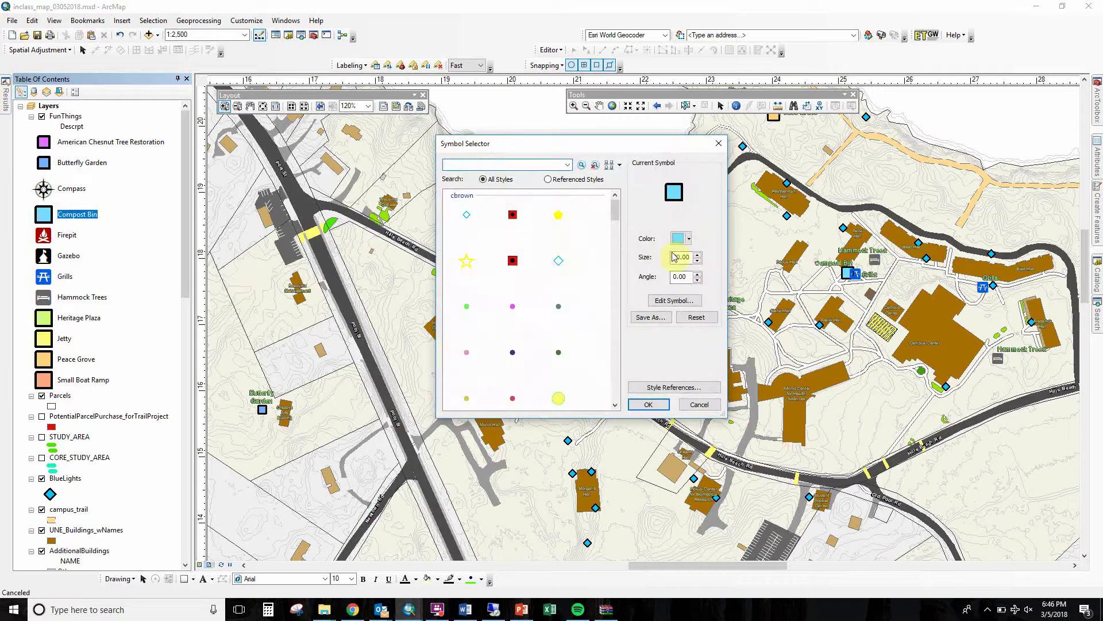
click(647, 403)
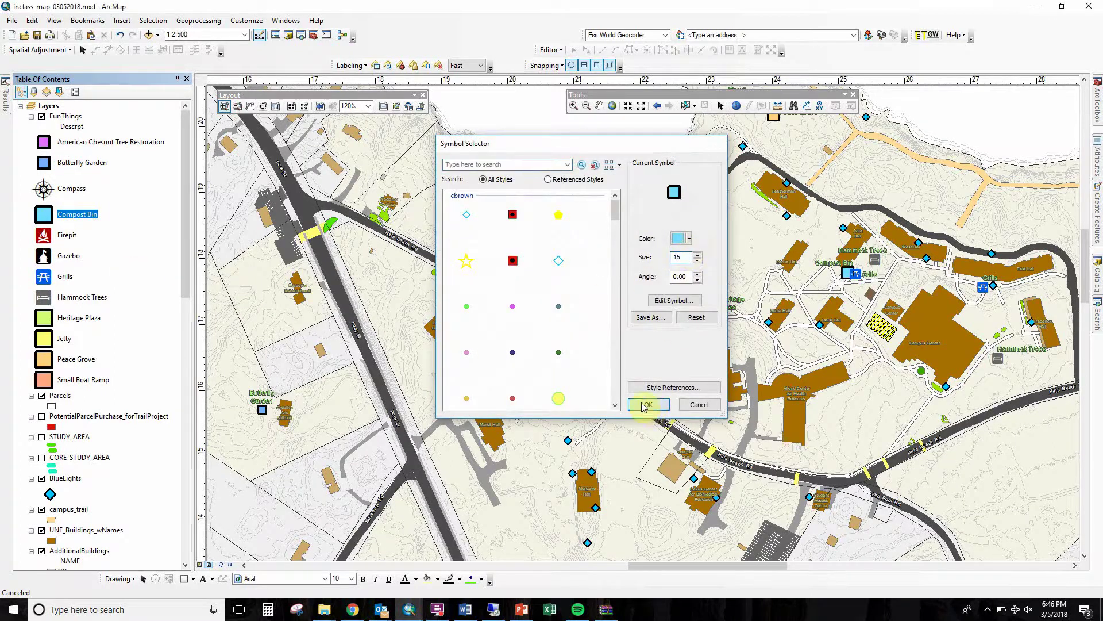
click(44, 317)
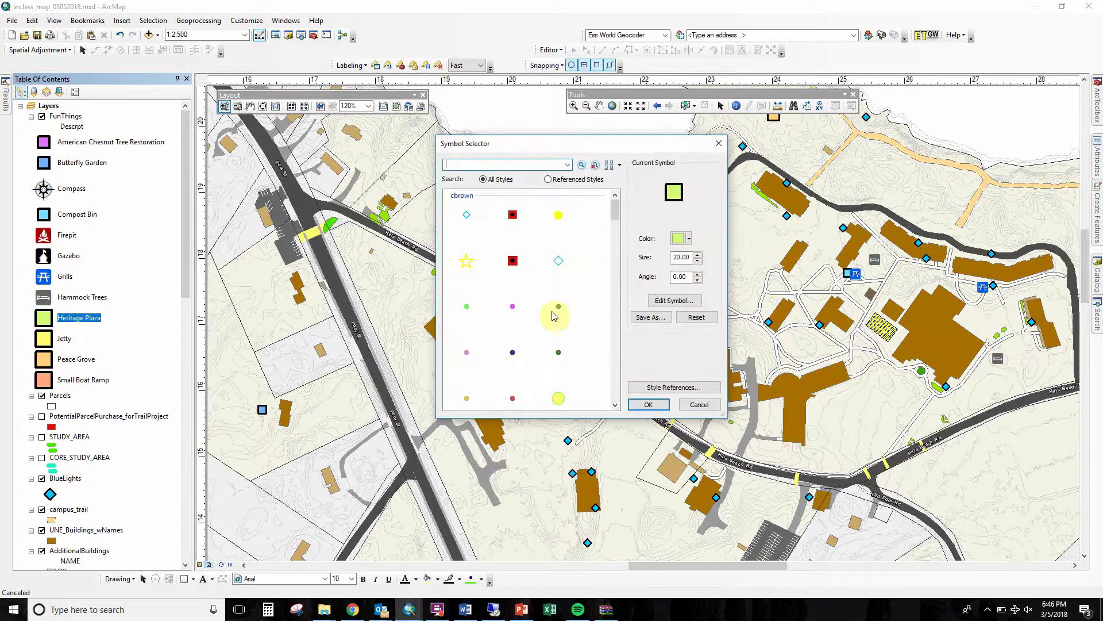
click(696, 260)
click(647, 404)
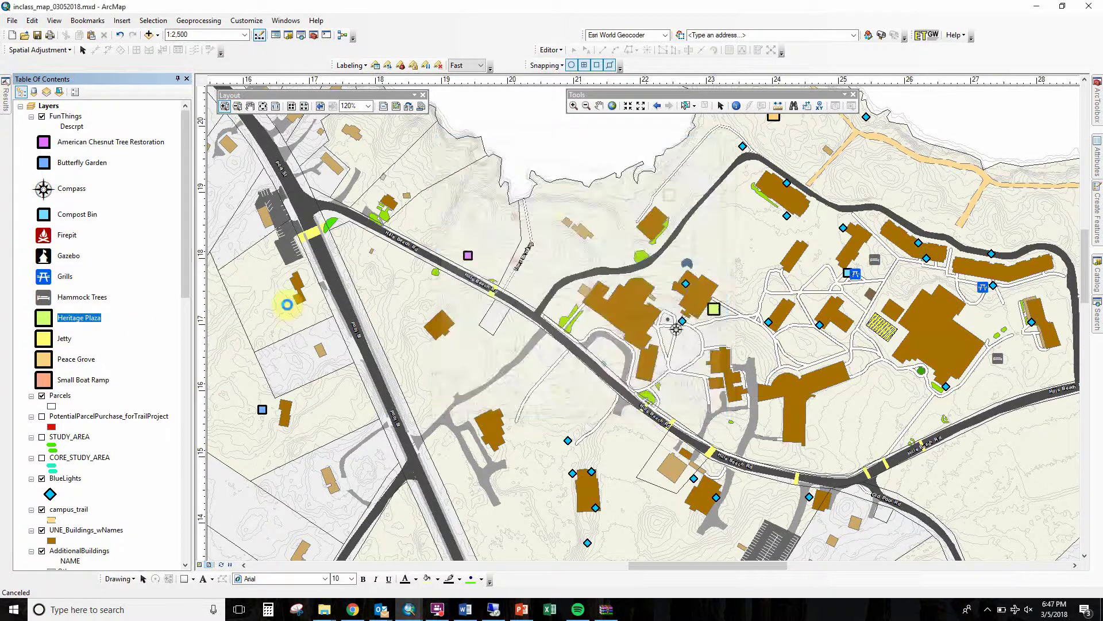
Set the size of the Jetty and Peace Grove symbols in the FunThings layer to 15
click(44, 339)
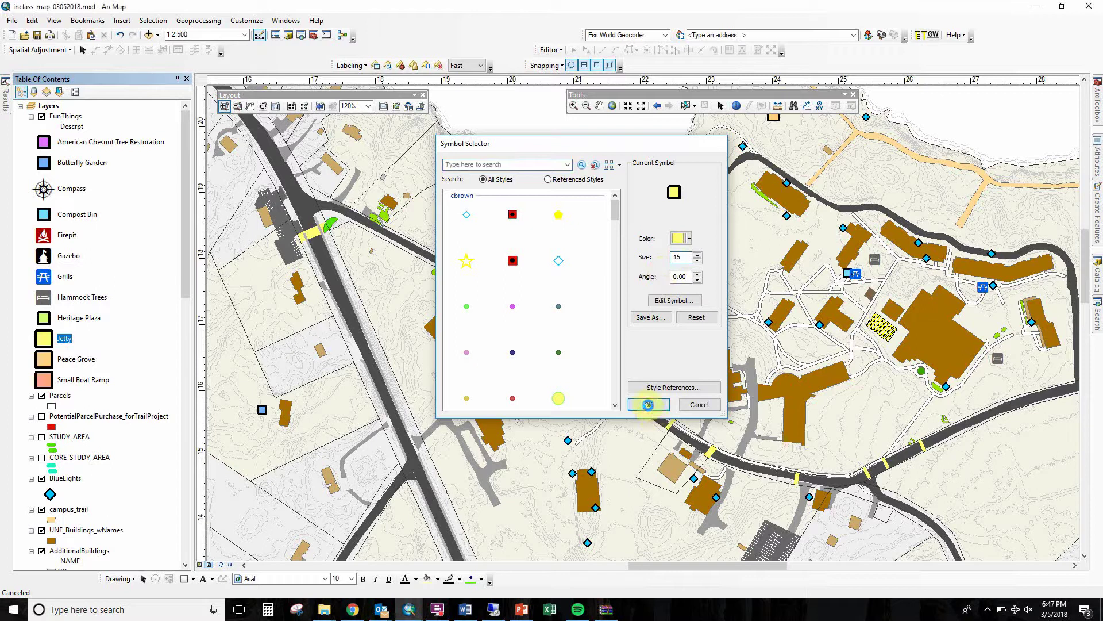
click(648, 404)
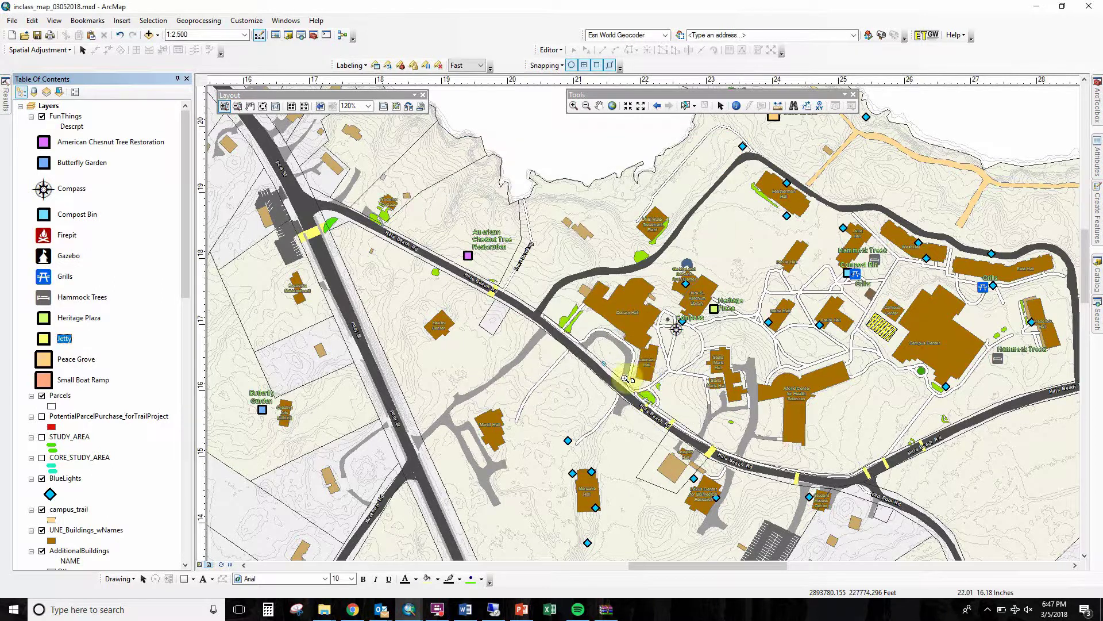
click(49, 362)
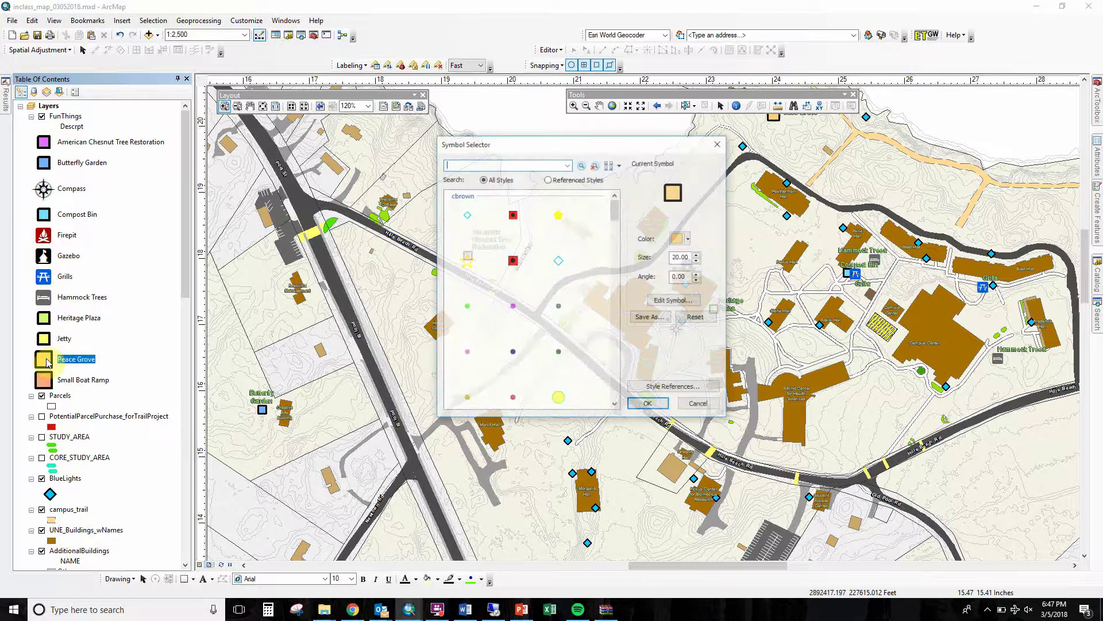
text(15)
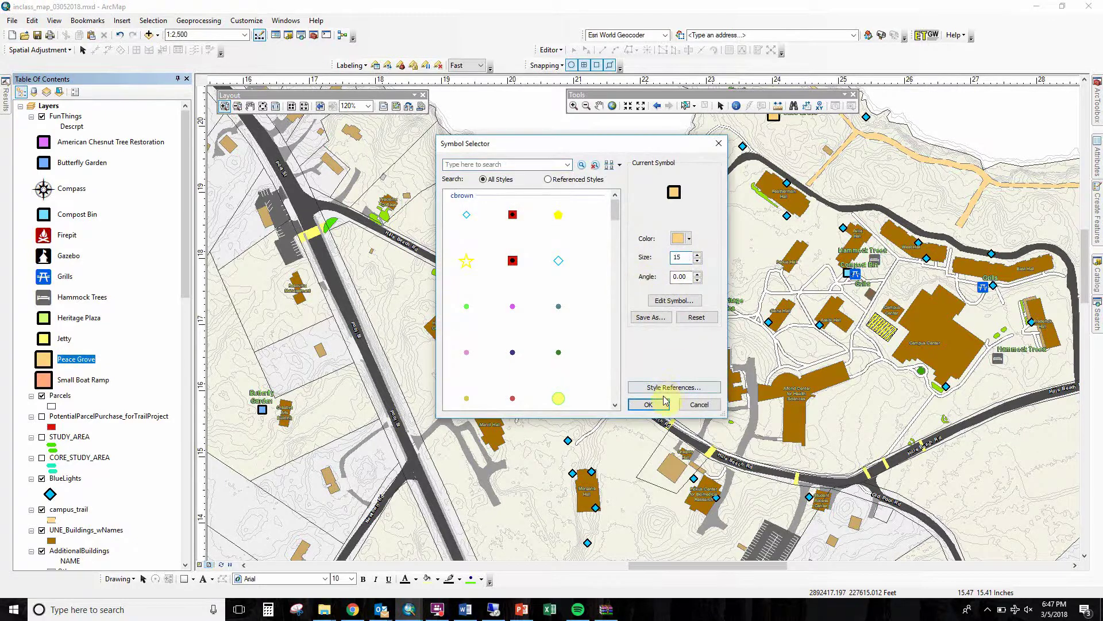
click(664, 402)
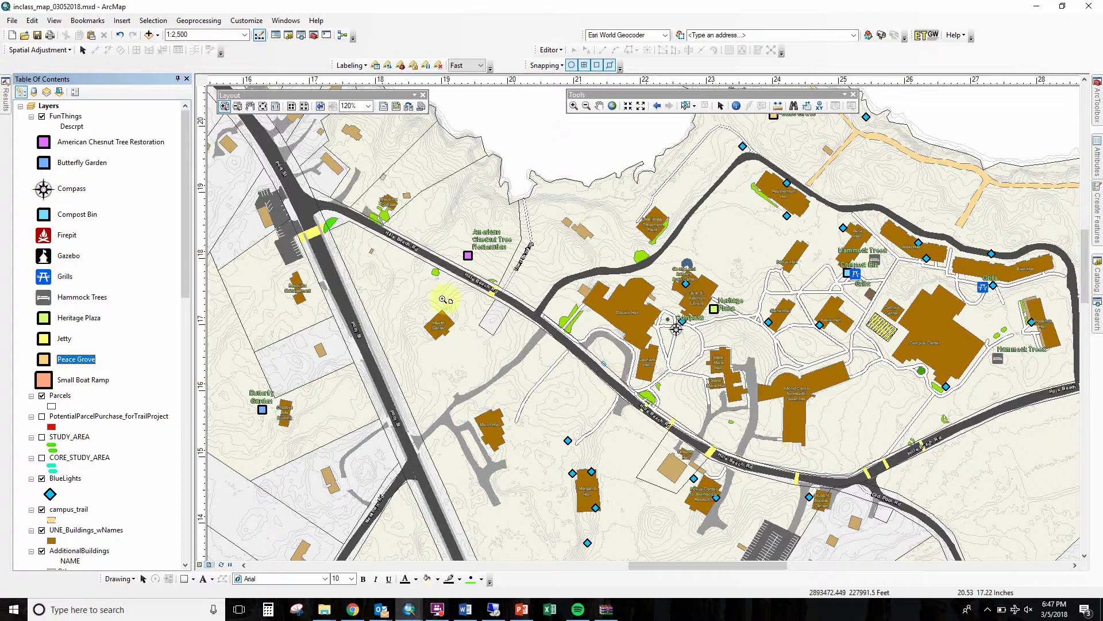
Reduce the Small Boat Ramp symbol's size to match the other square markers in the FunThings layer
click(50, 383)
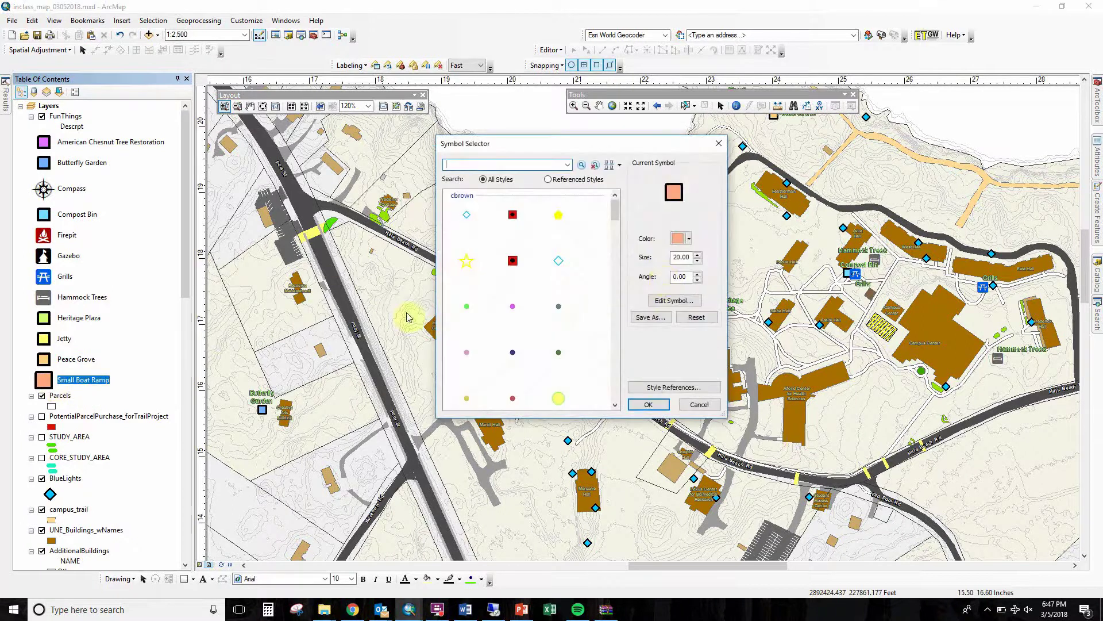
double_click(688, 260)
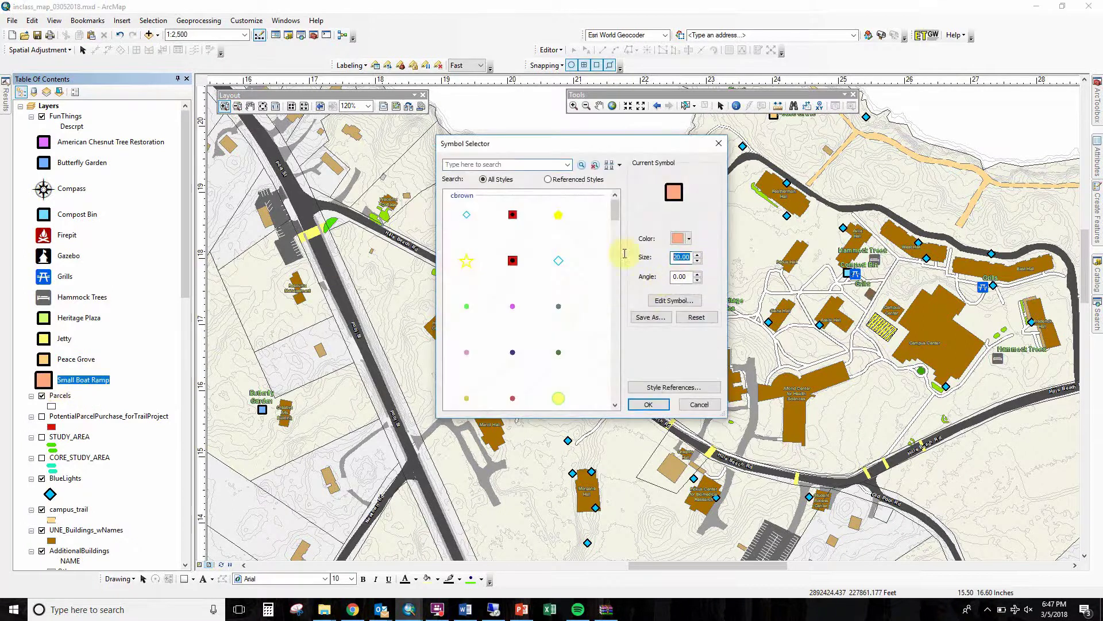
click(648, 404)
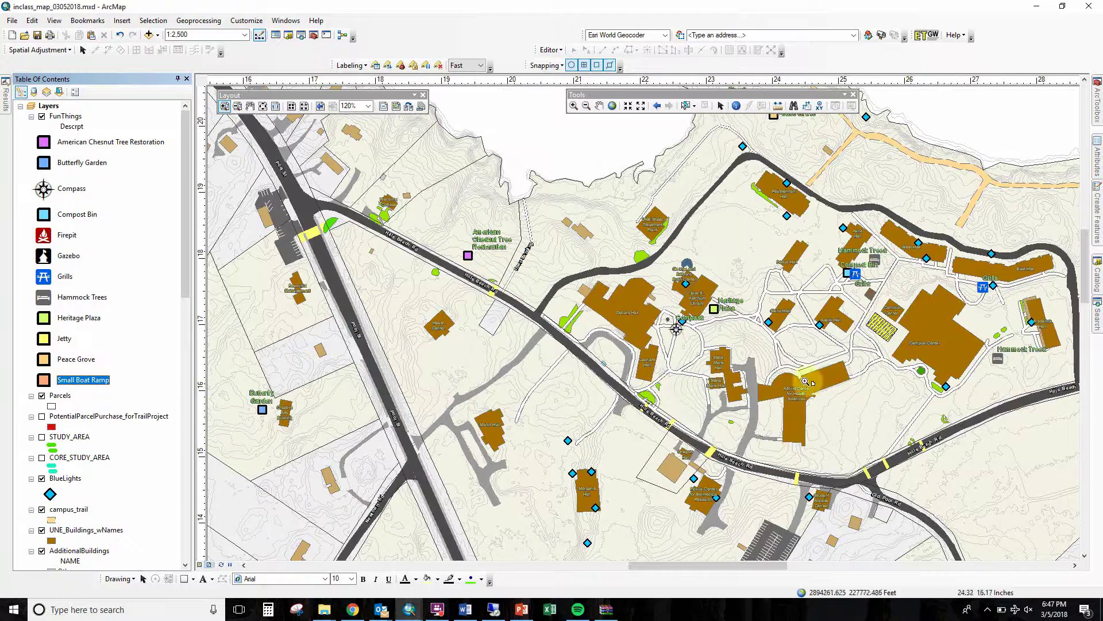
Reduce the label text size of the FunThings layer
drag(919, 416, 807, 397)
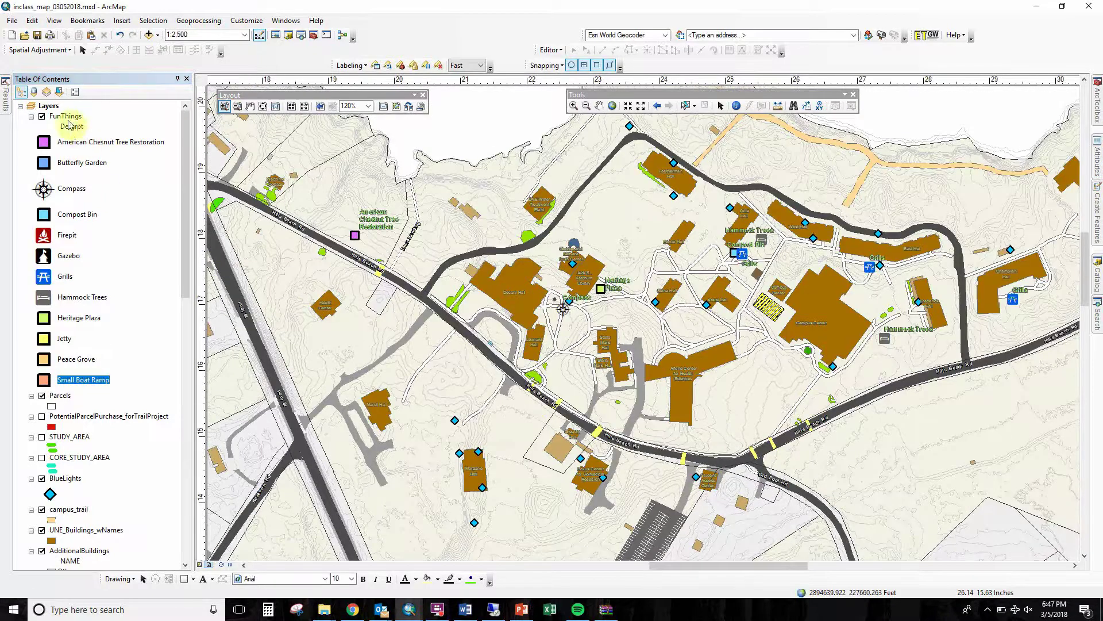
double_click(65, 116)
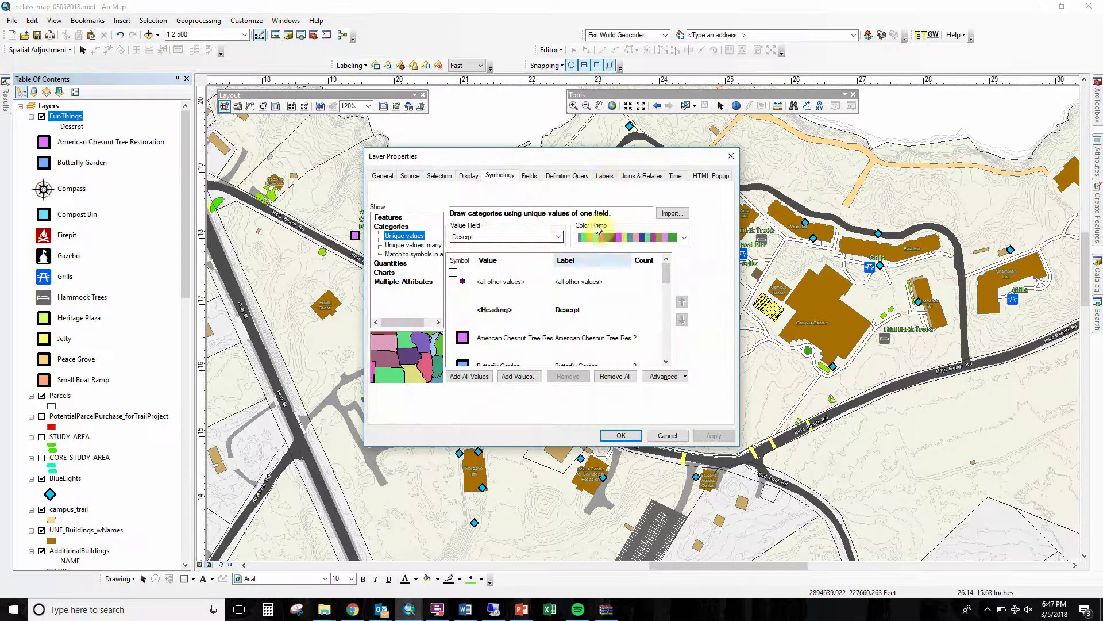
click(604, 176)
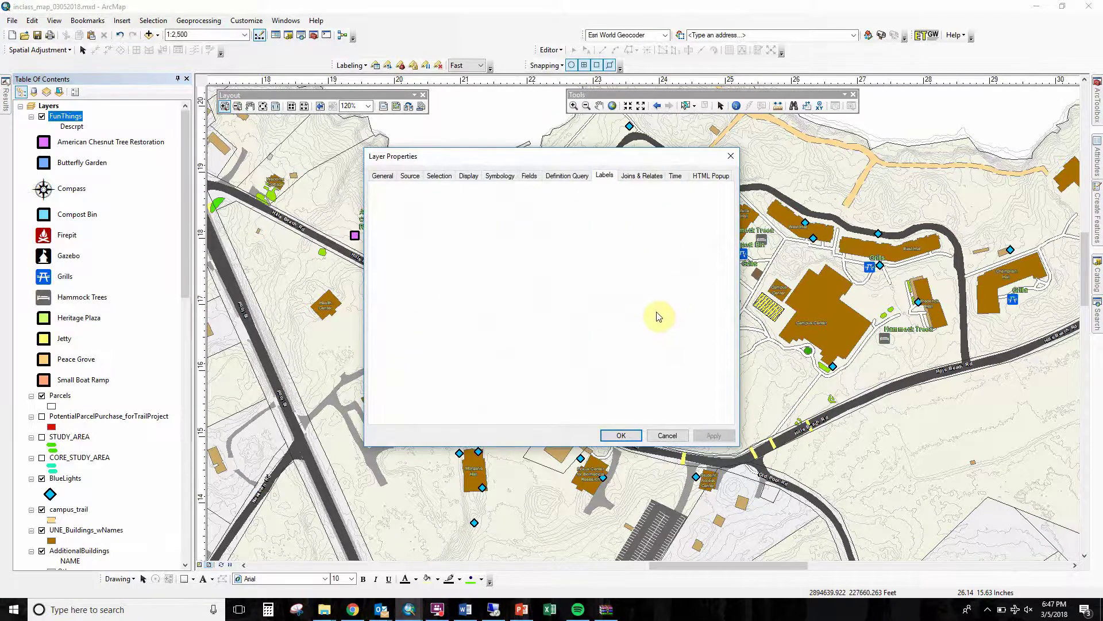
double_click(603, 297)
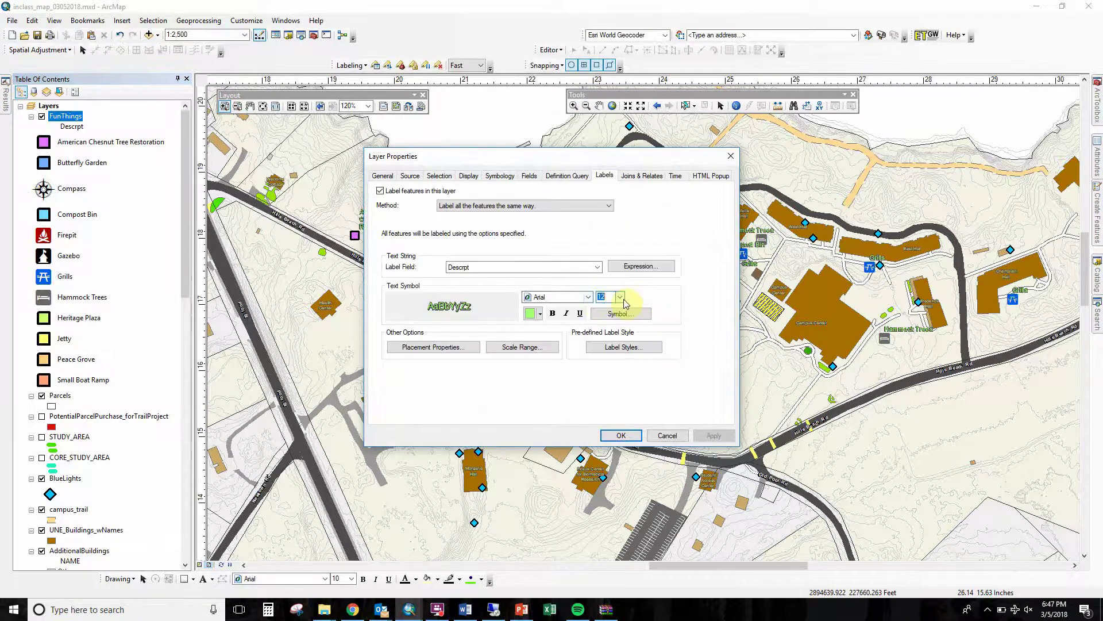
key(Return)
click(642, 338)
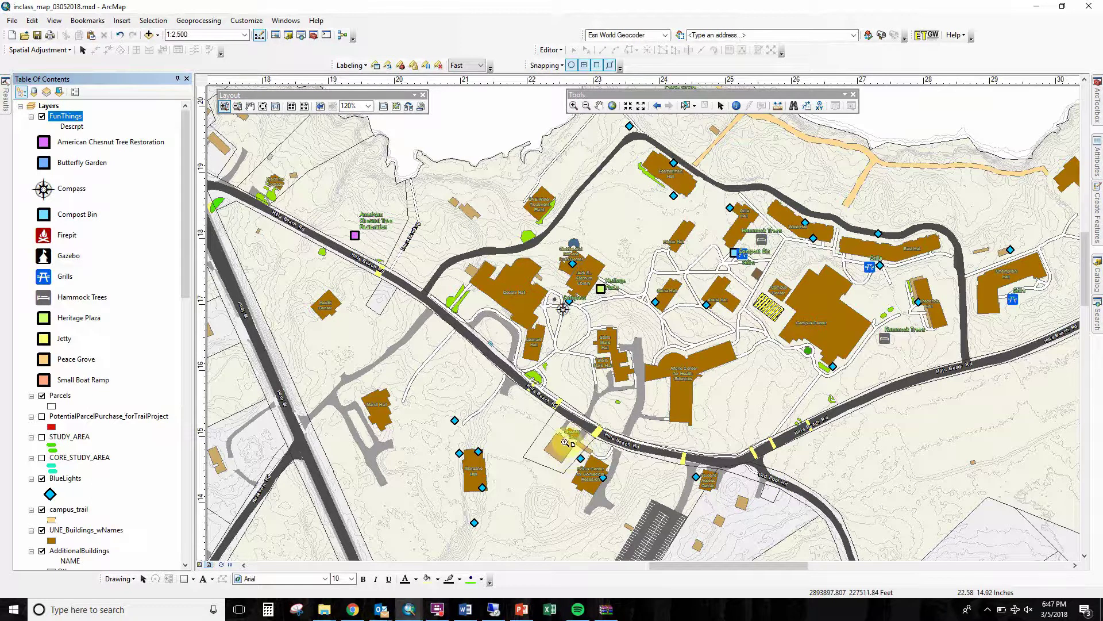
Expand the Buildings layer in the table of contents to show its symbol
drag(598, 477, 524, 382)
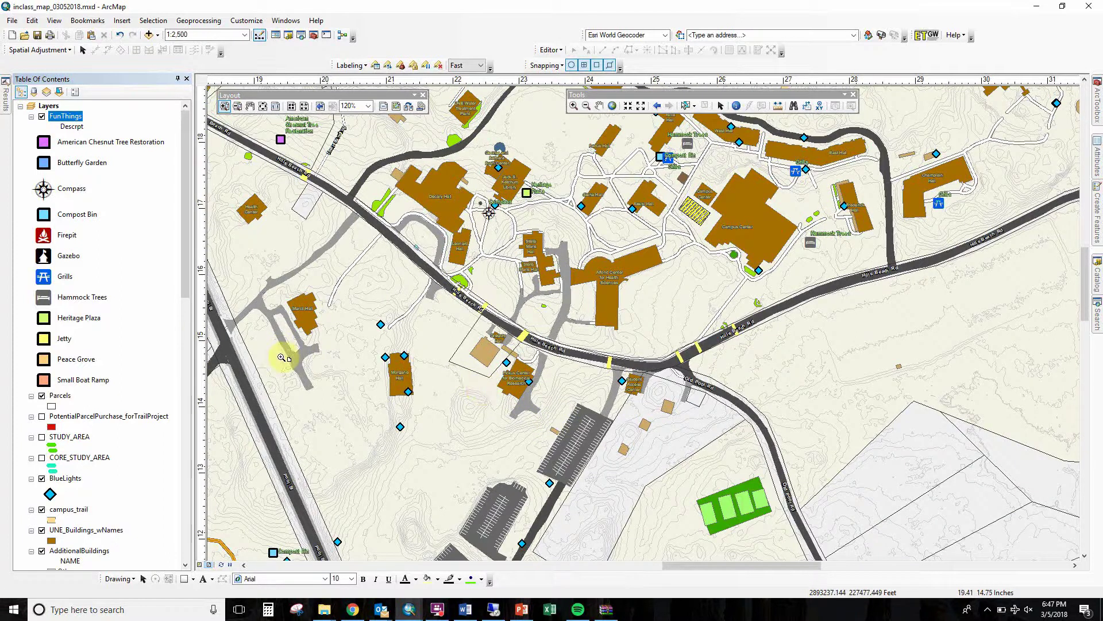
drag(182, 279, 182, 376)
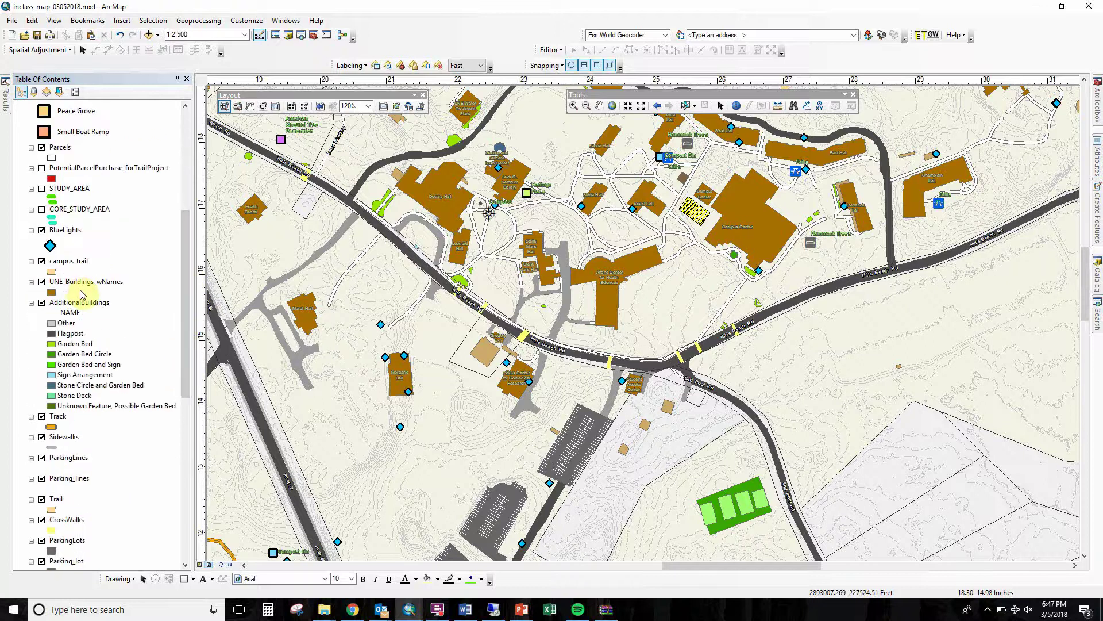
scroll(98, 418, down, 3)
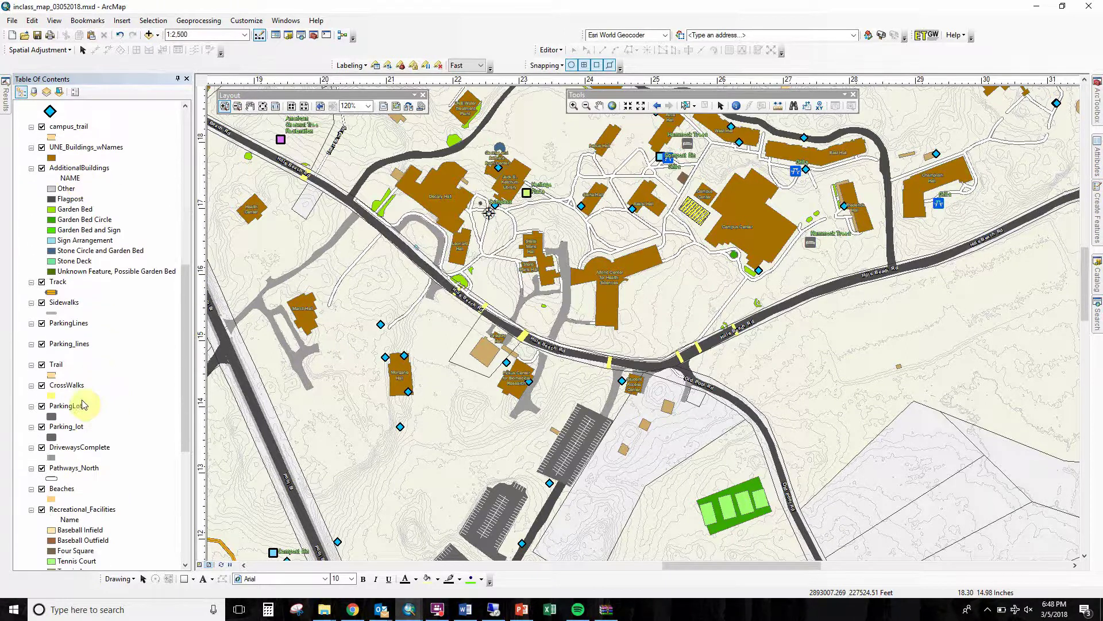
scroll(65, 416, down, 1)
click(84, 386)
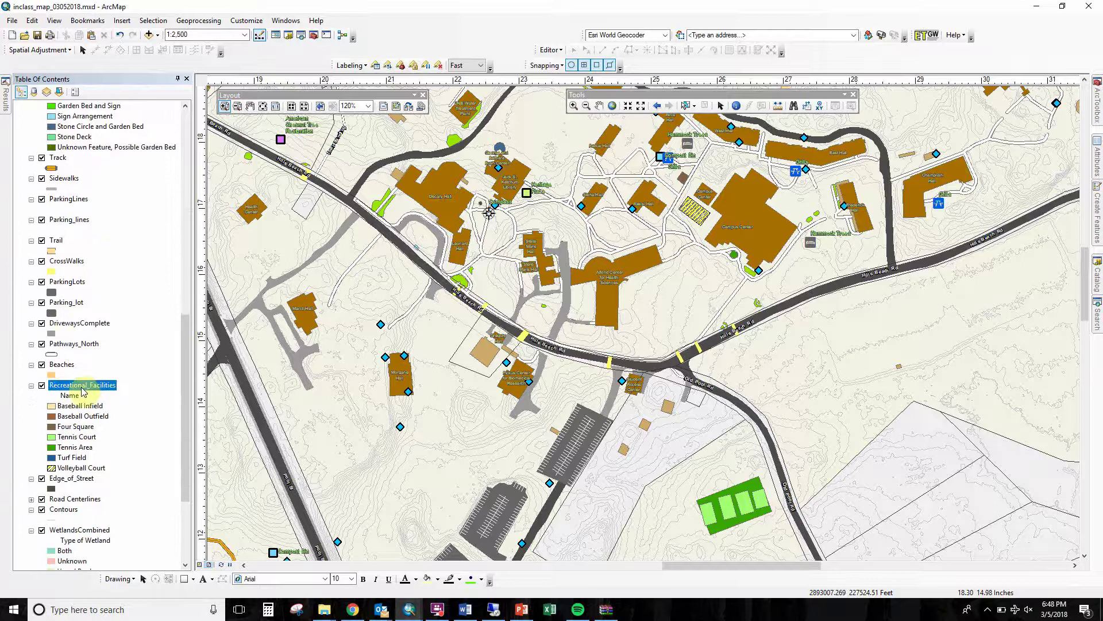
scroll(85, 426, down, 2)
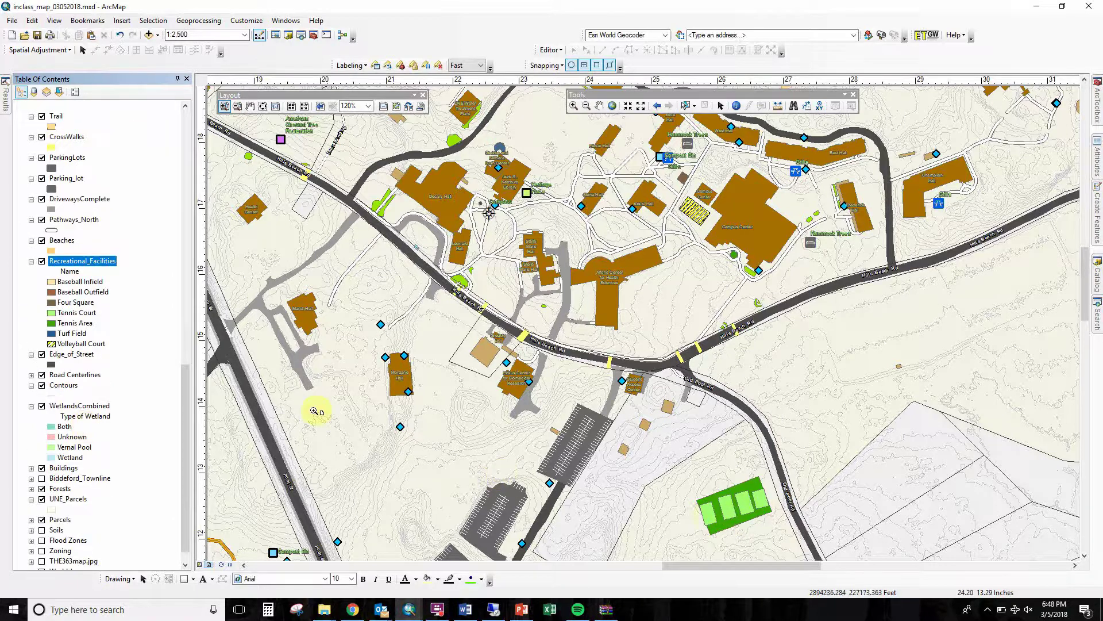
scroll(158, 469, down, 1)
click(31, 447)
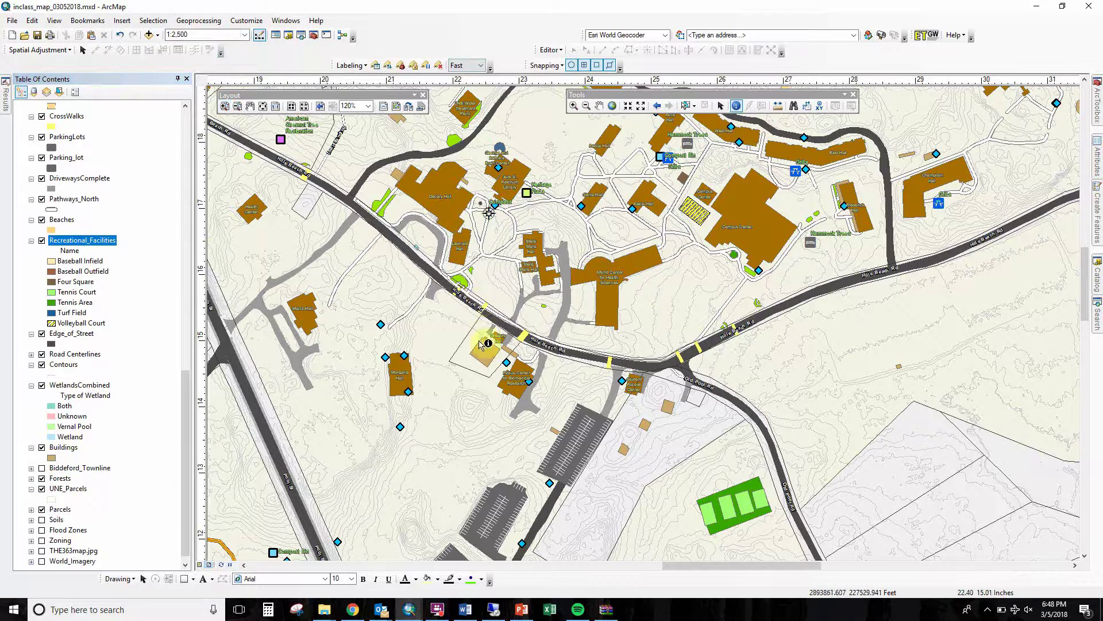
Identify the large tan building south of Hills Beach Rd across all visible layers and examine its Buildings attributes
click(465, 358)
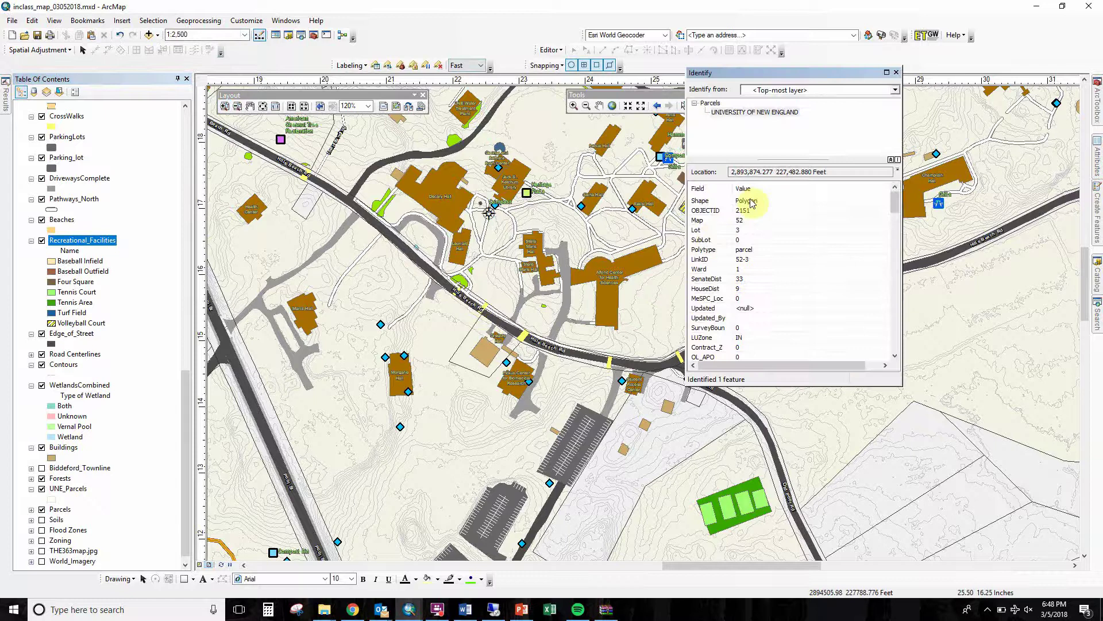
click(782, 90)
click(796, 113)
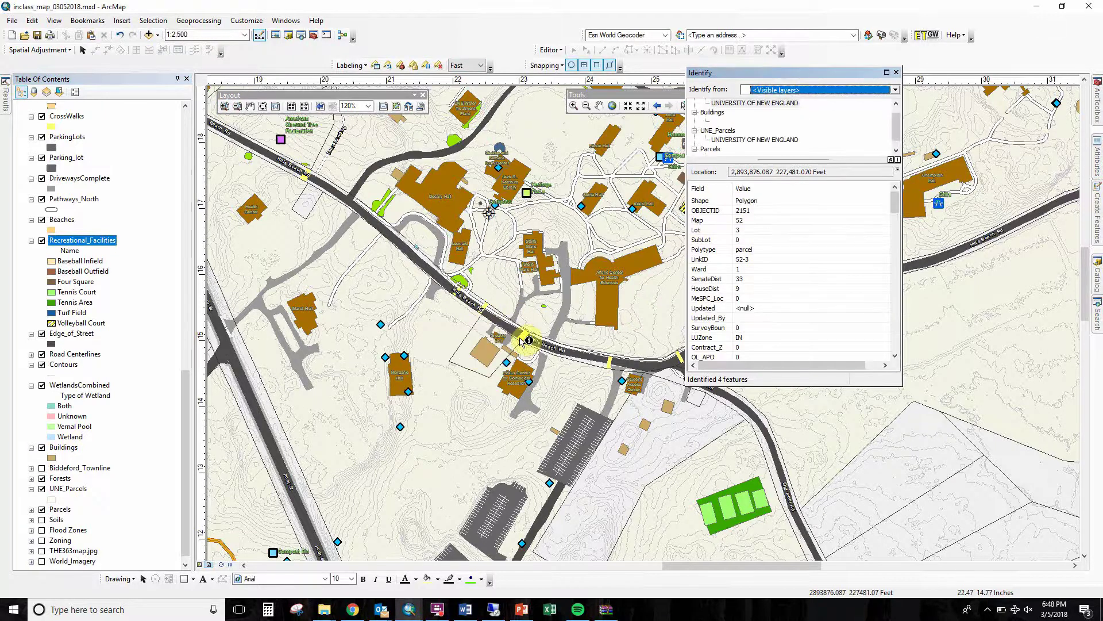
click(714, 121)
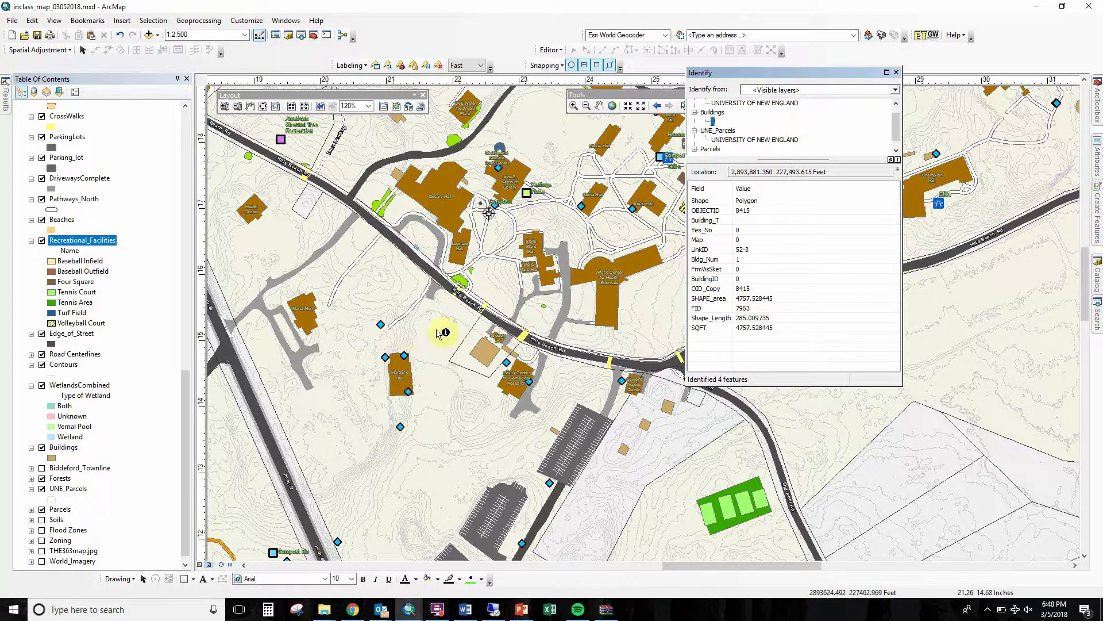
drag(394, 374, 632, 173)
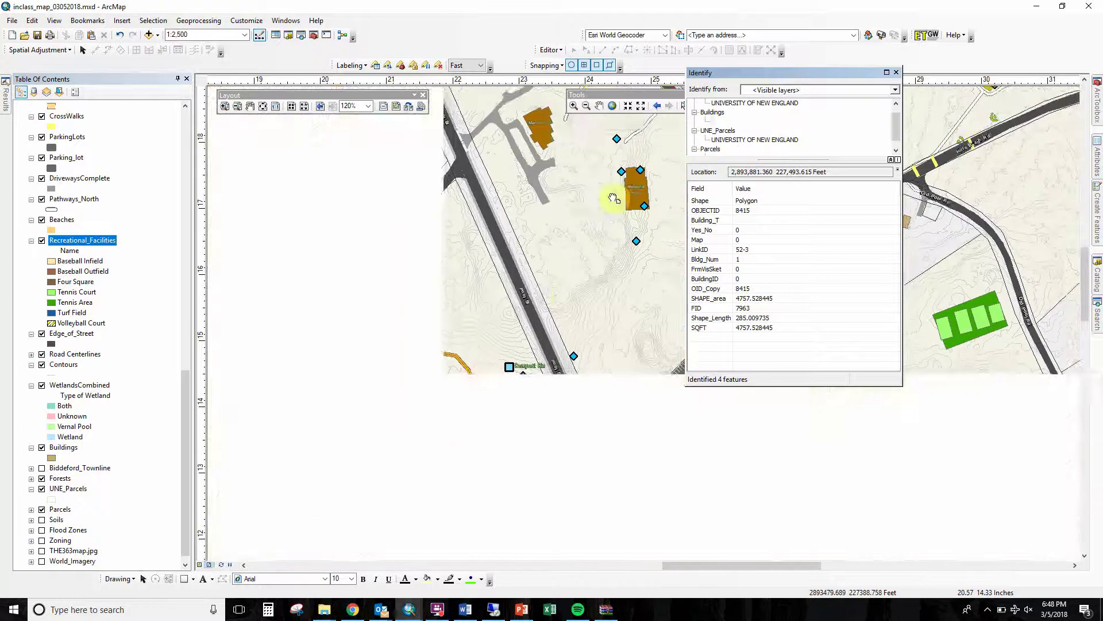
drag(534, 281, 665, 215)
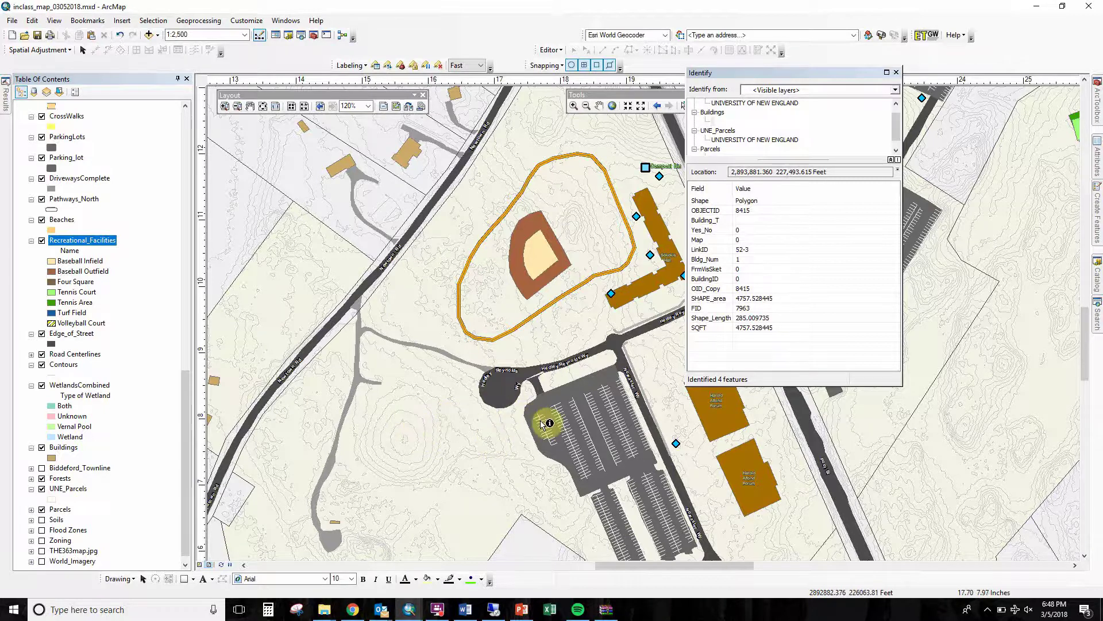
drag(603, 253, 450, 402)
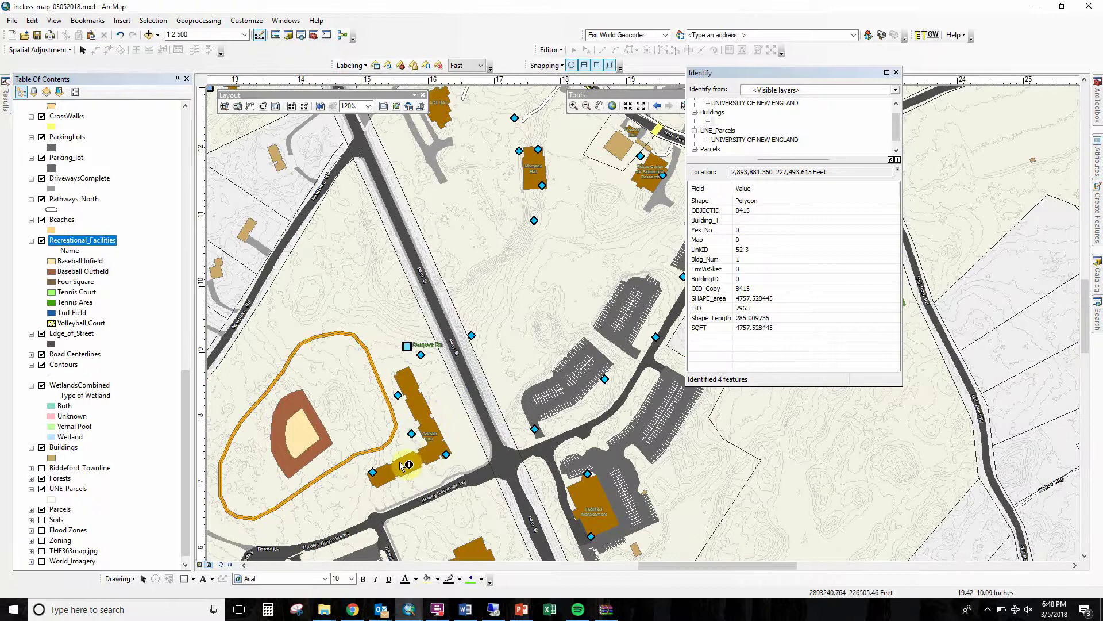
drag(561, 389, 469, 583)
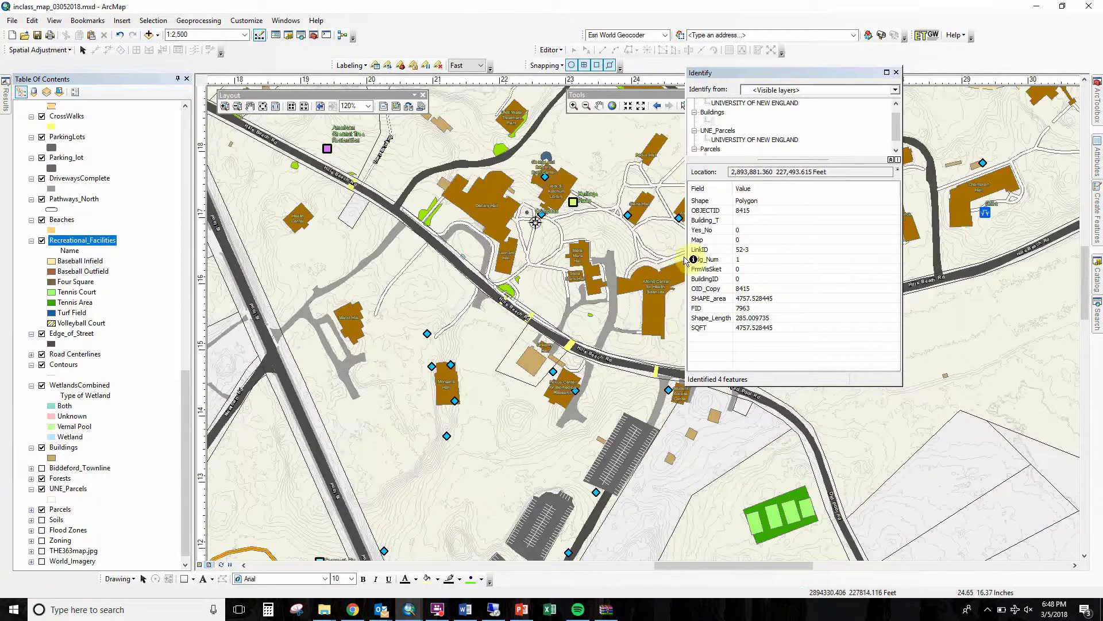
click(713, 123)
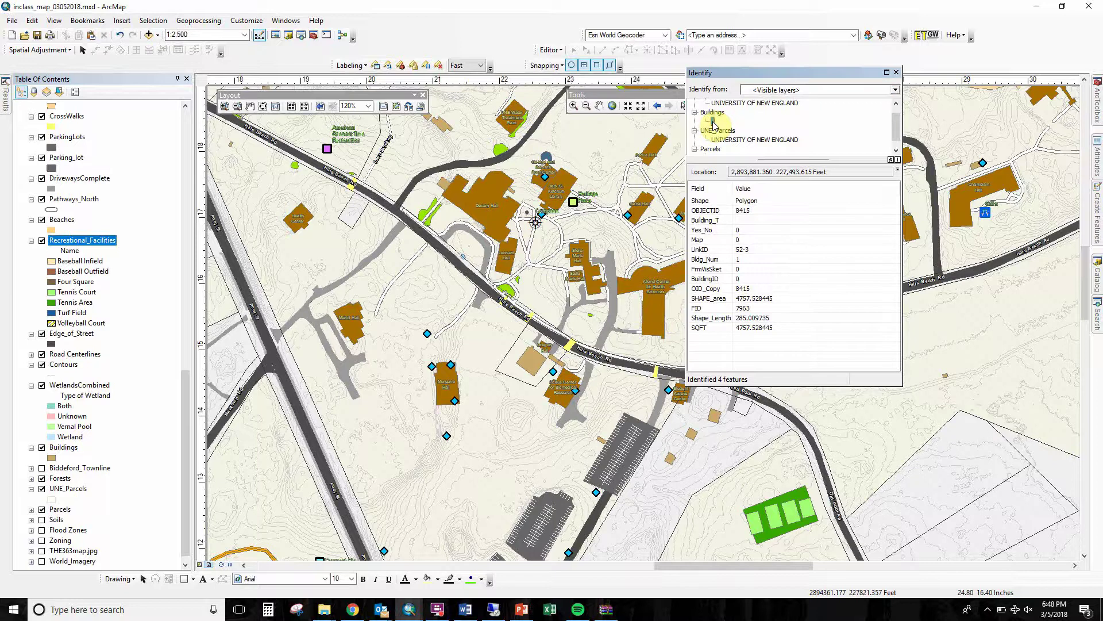
right_click(74, 447)
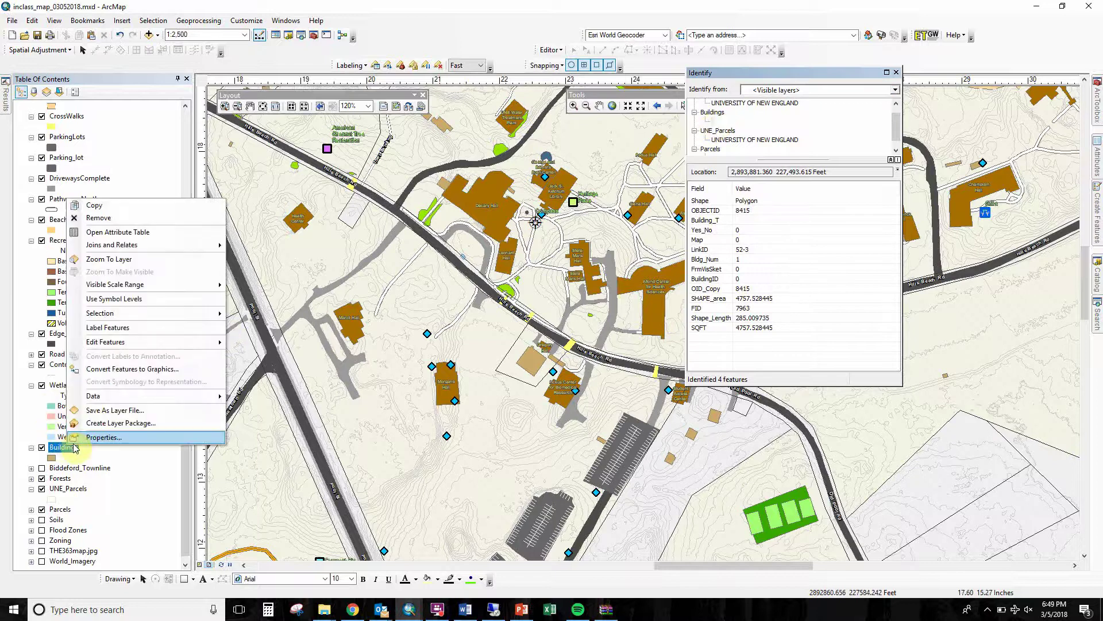
mouse_move(129, 399)
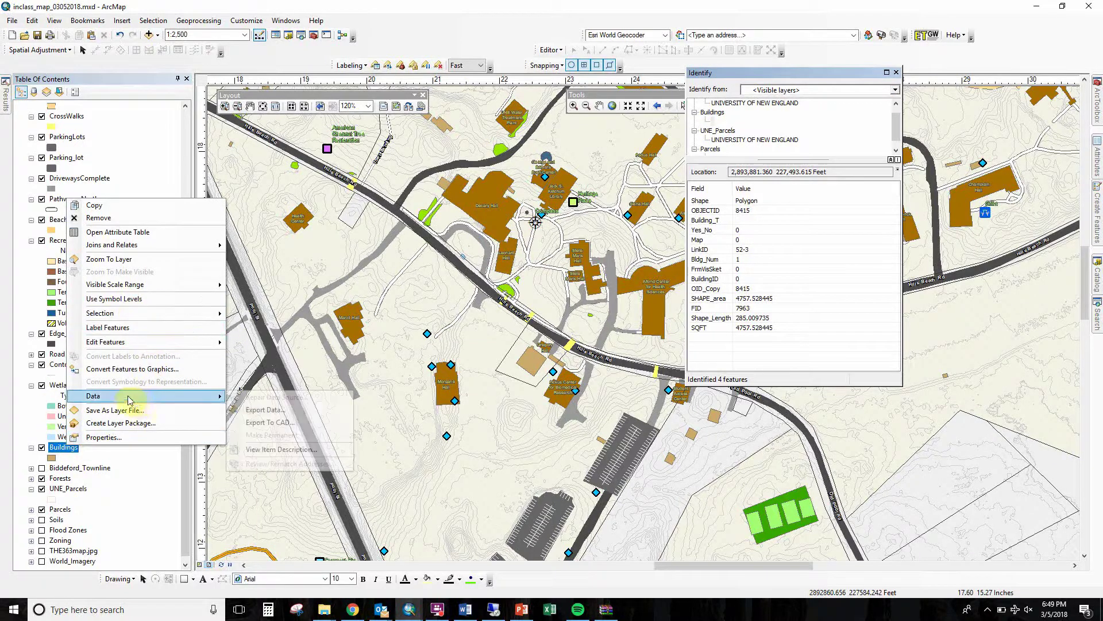
click(137, 158)
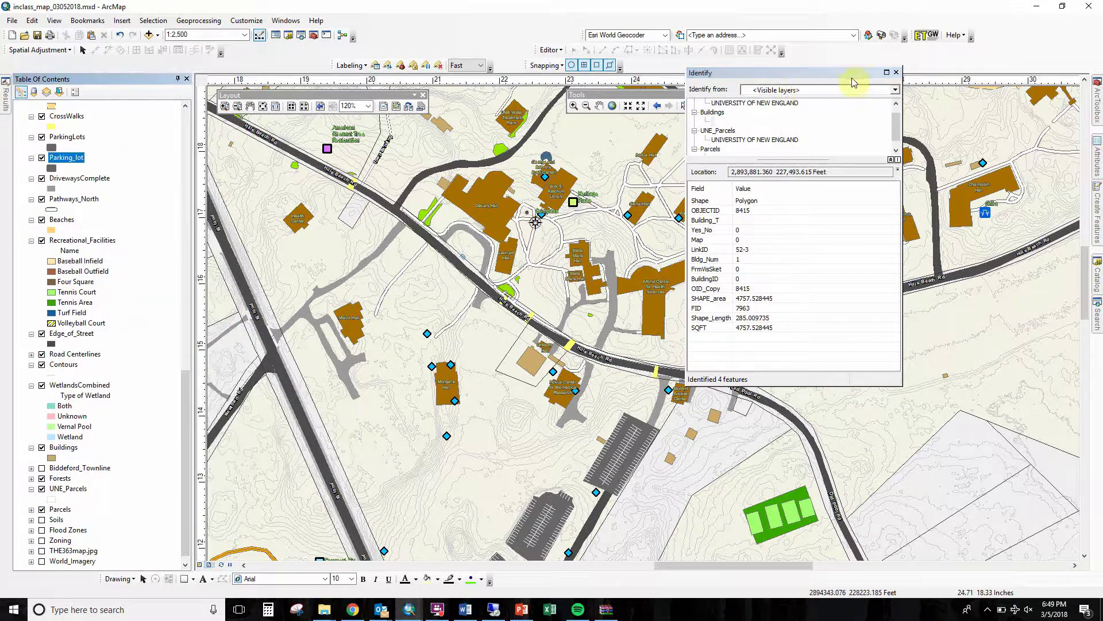
Close the identify results and start an edit session from the ParkingLots layer, continuing past the spatial reference warnings
click(896, 73)
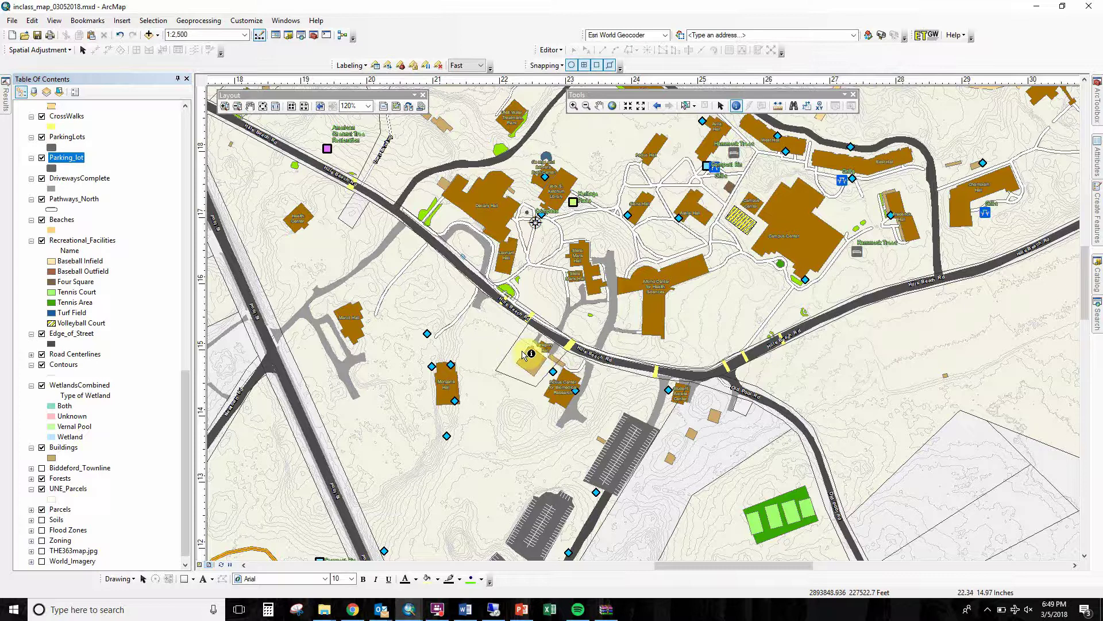
right_click(80, 138)
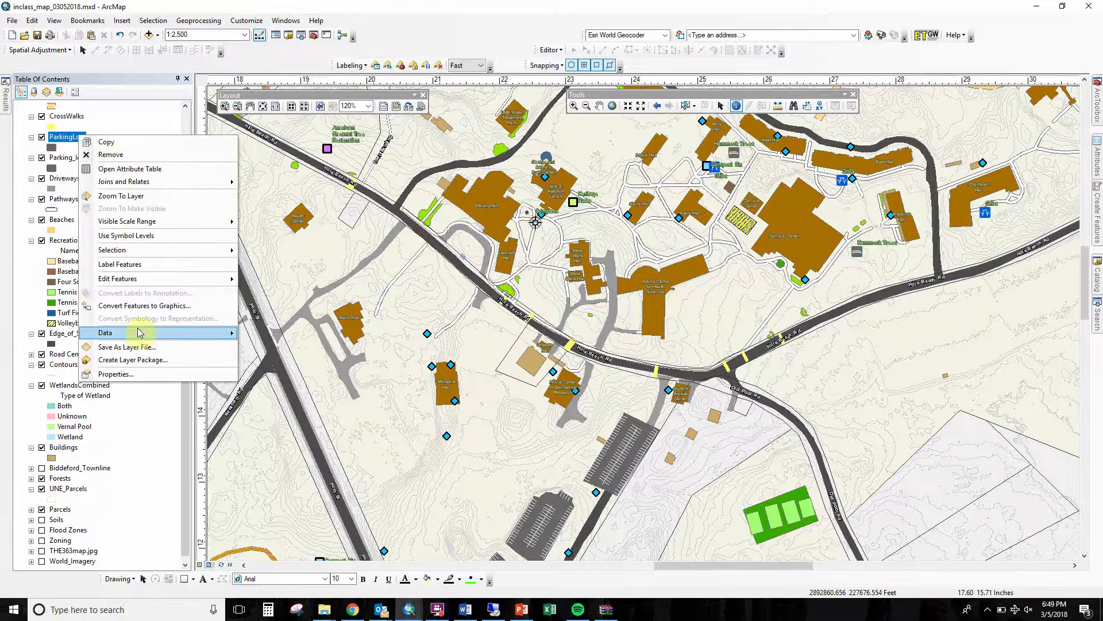
mouse_move(149, 278)
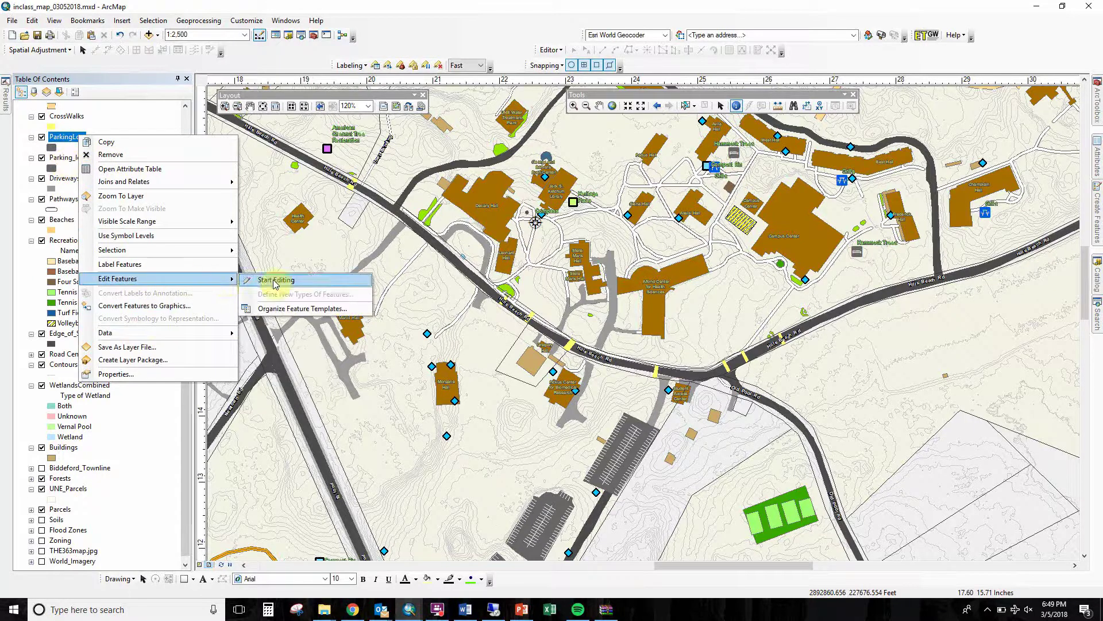
click(275, 279)
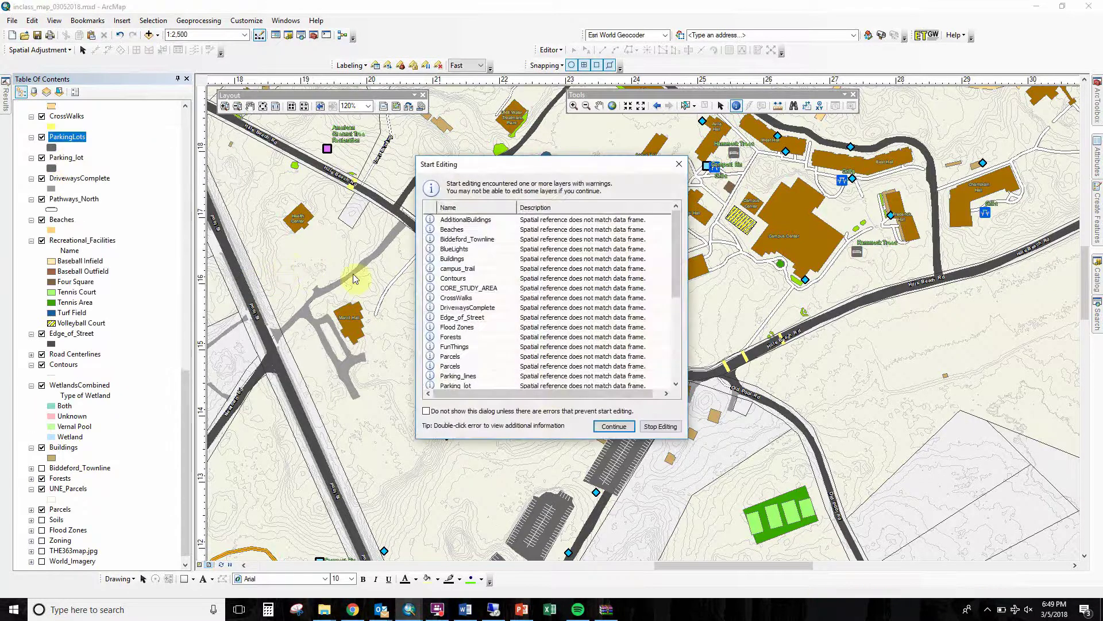
click(612, 426)
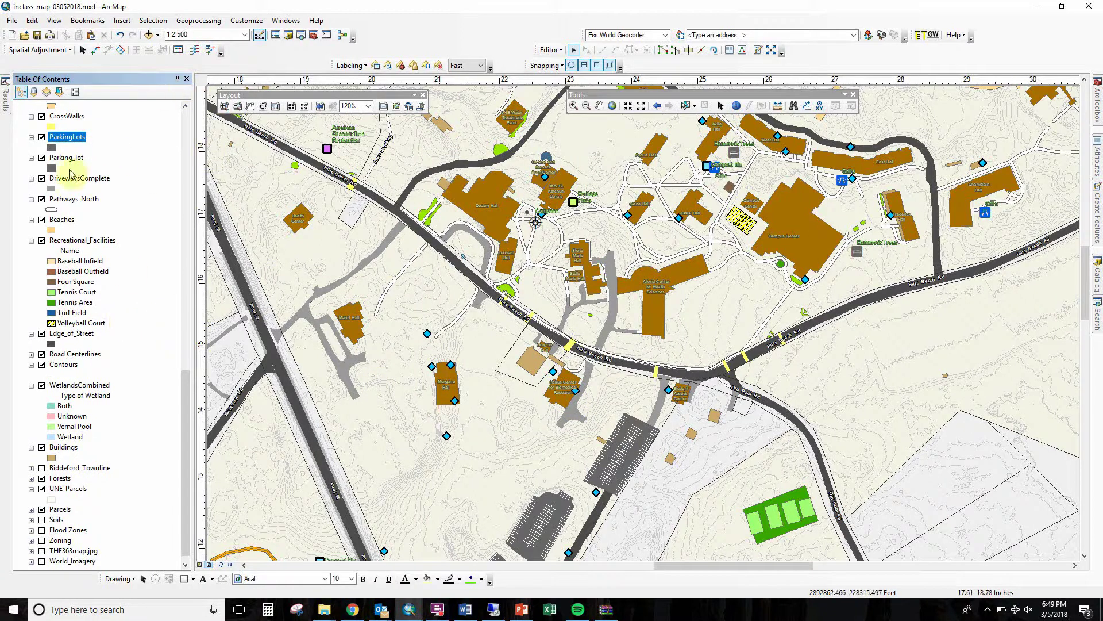
Make Buildings the only selectable layer, and select the large tan building south of Hills Beach Rd
right_click(63, 448)
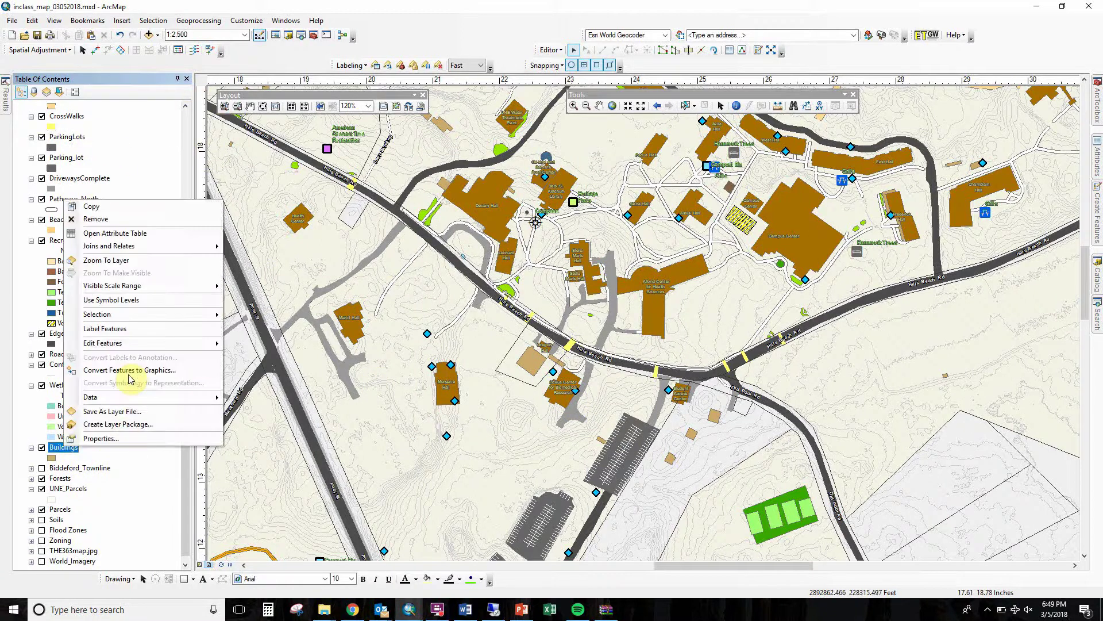
mouse_move(147, 313)
click(276, 385)
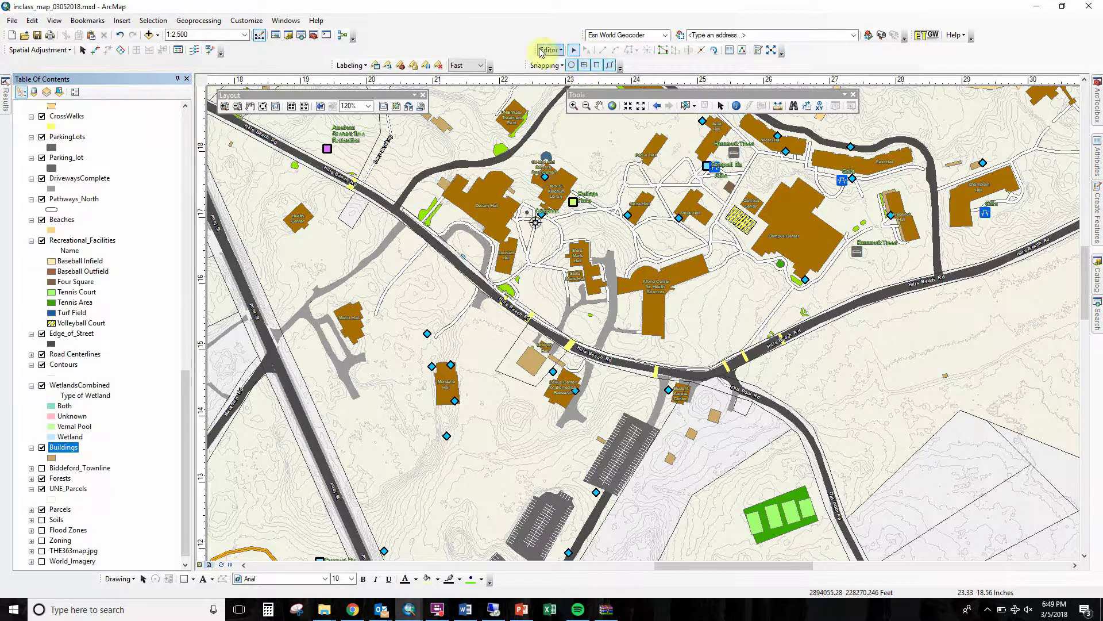
drag(535, 49, 660, 124)
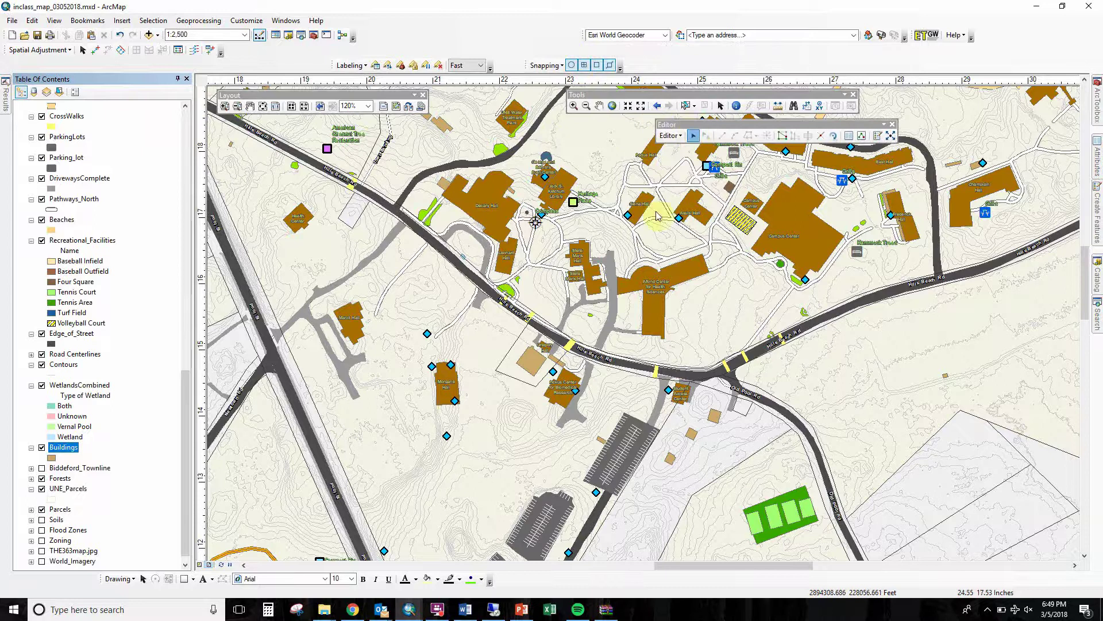
click(535, 360)
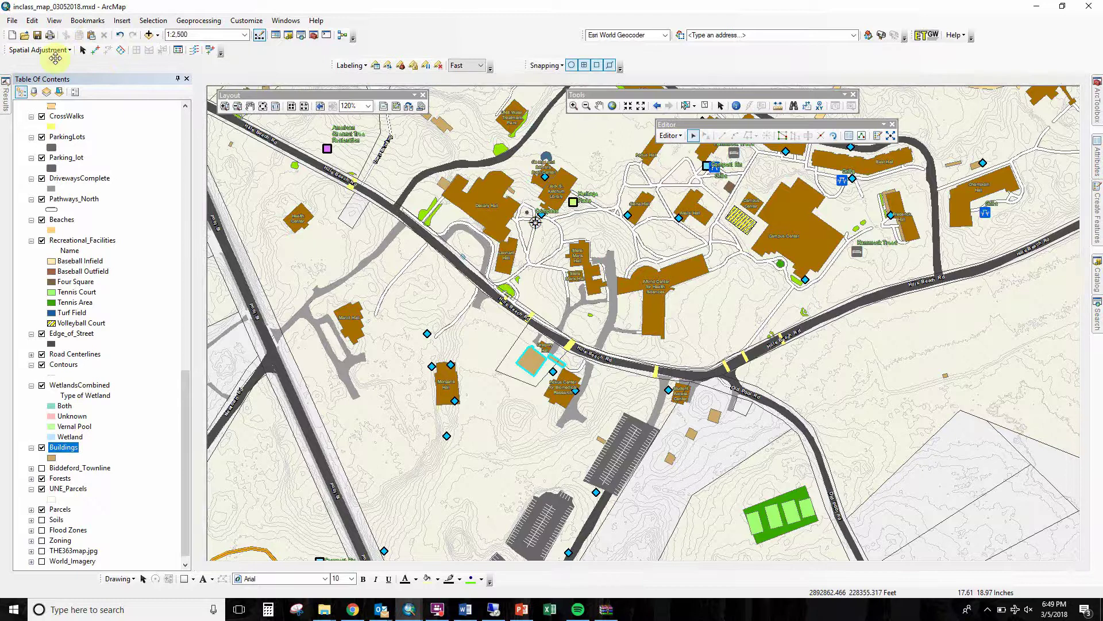
Try to paste the clipboard contents into the map, and delete the pasted street map picture
drag(55, 58, 240, 128)
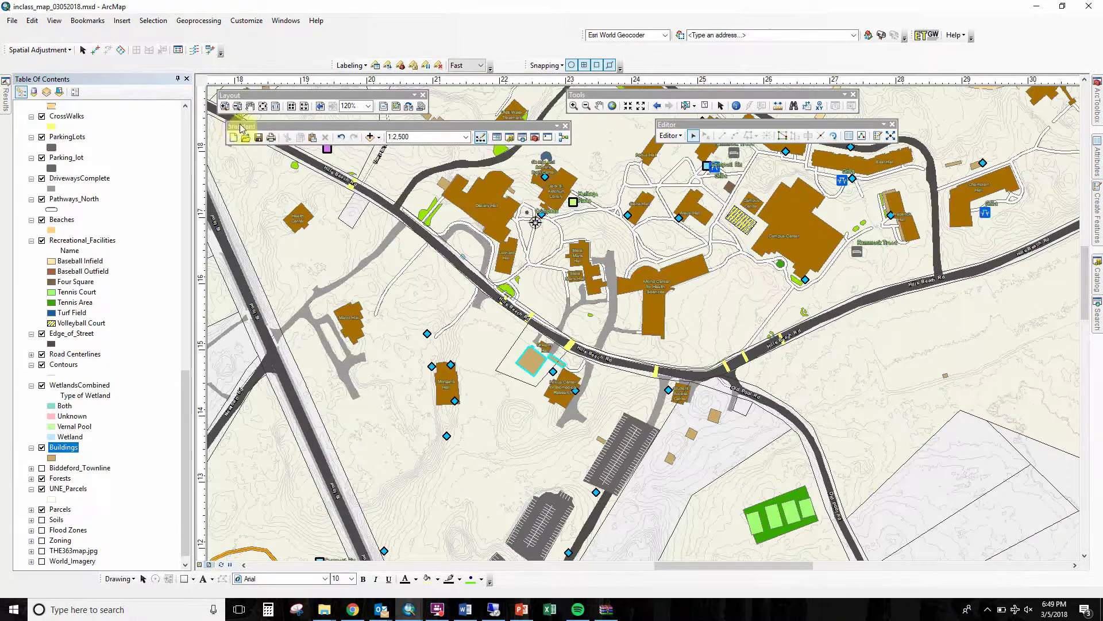
click(313, 138)
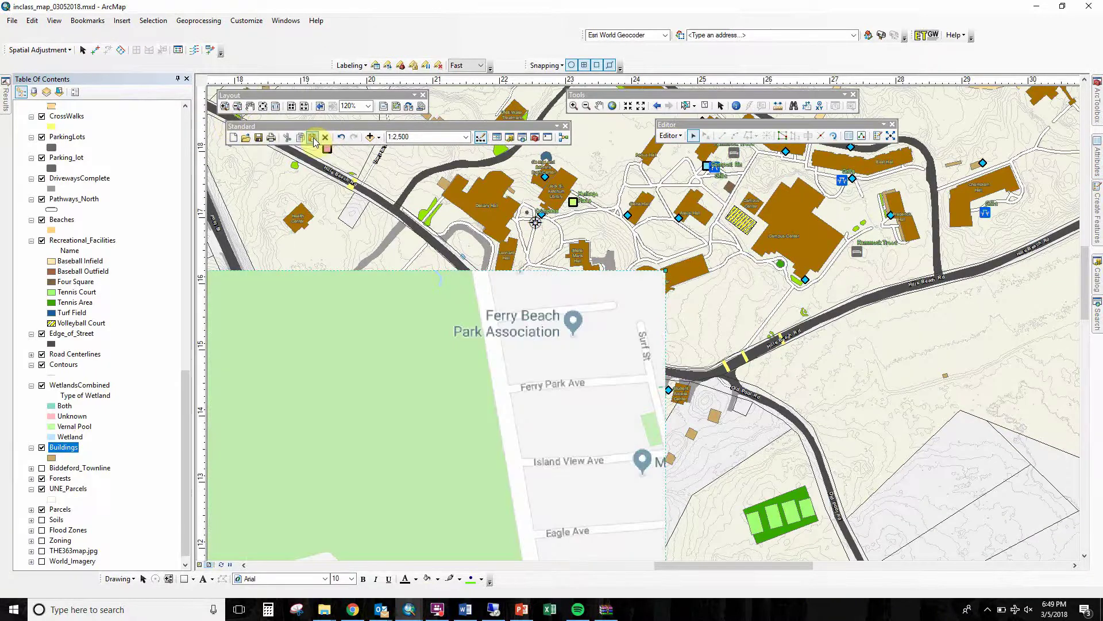
click(555, 343)
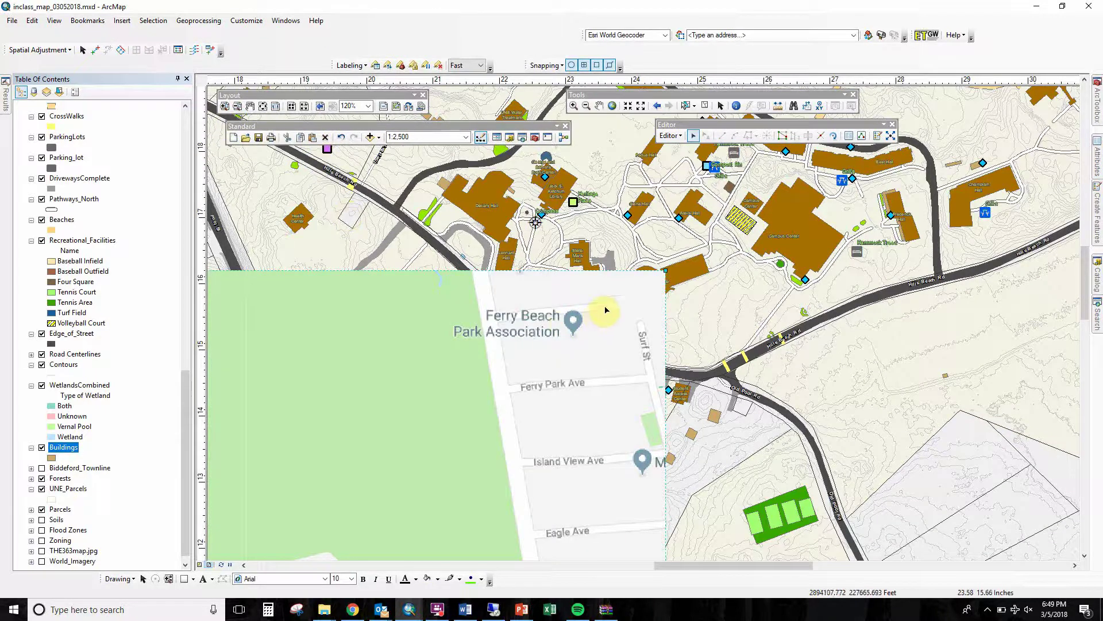
key(Delete)
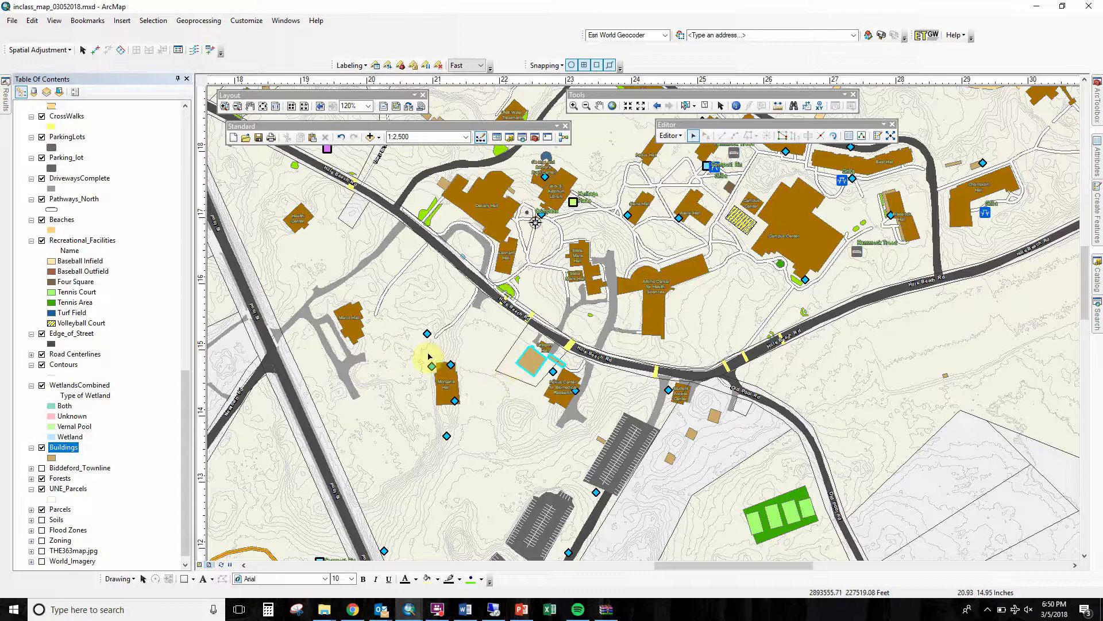
Stop the current edit session
click(45, 23)
mouse_move(33, 23)
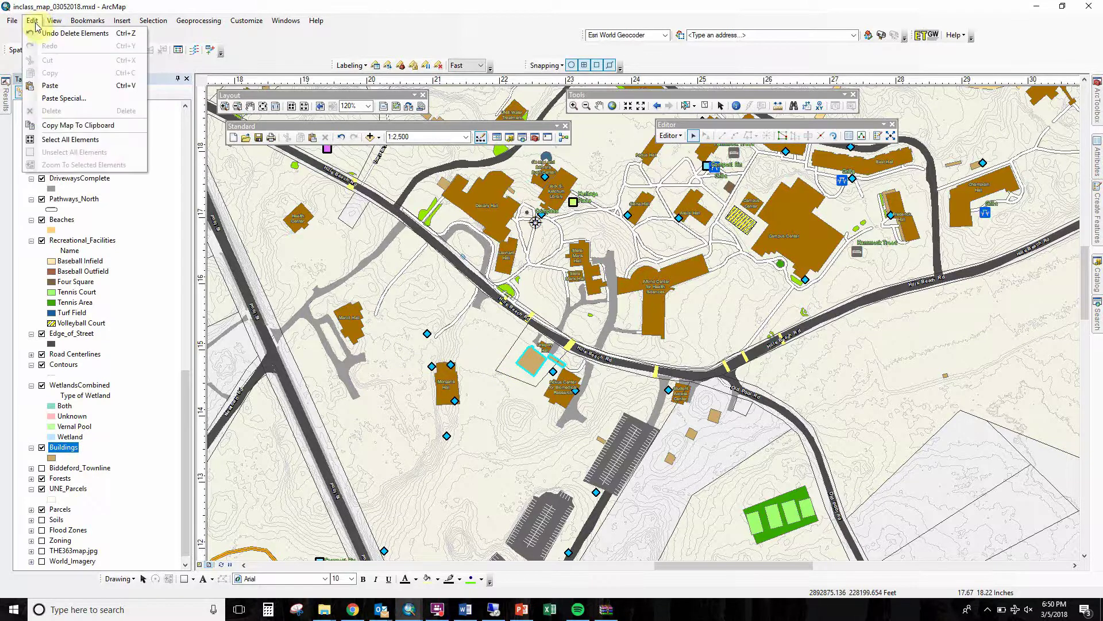
key(Escape)
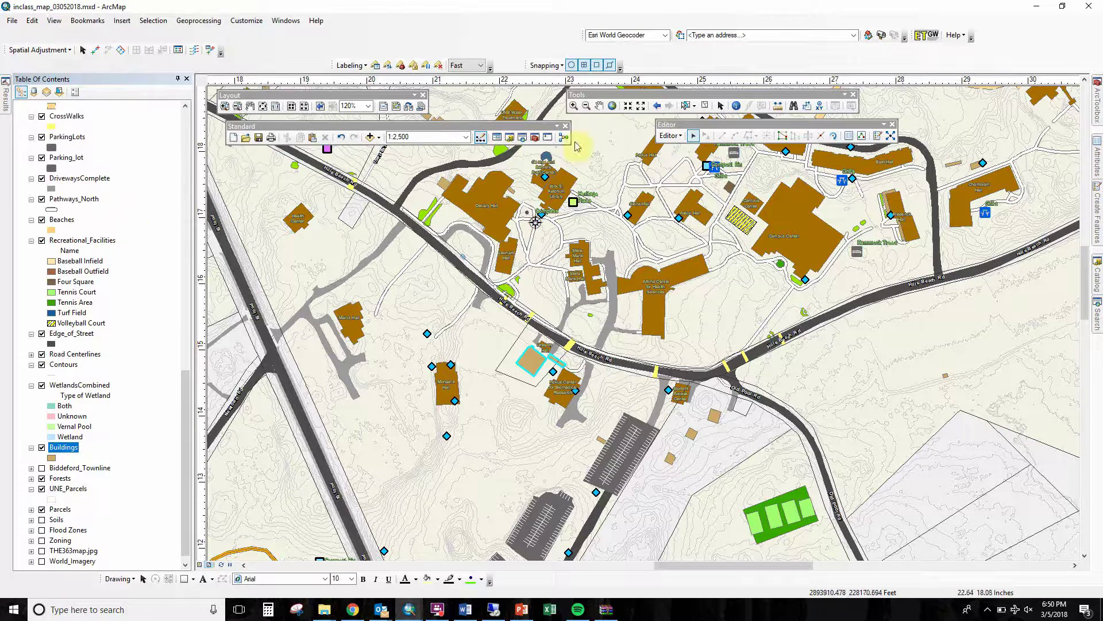
click(670, 135)
click(671, 136)
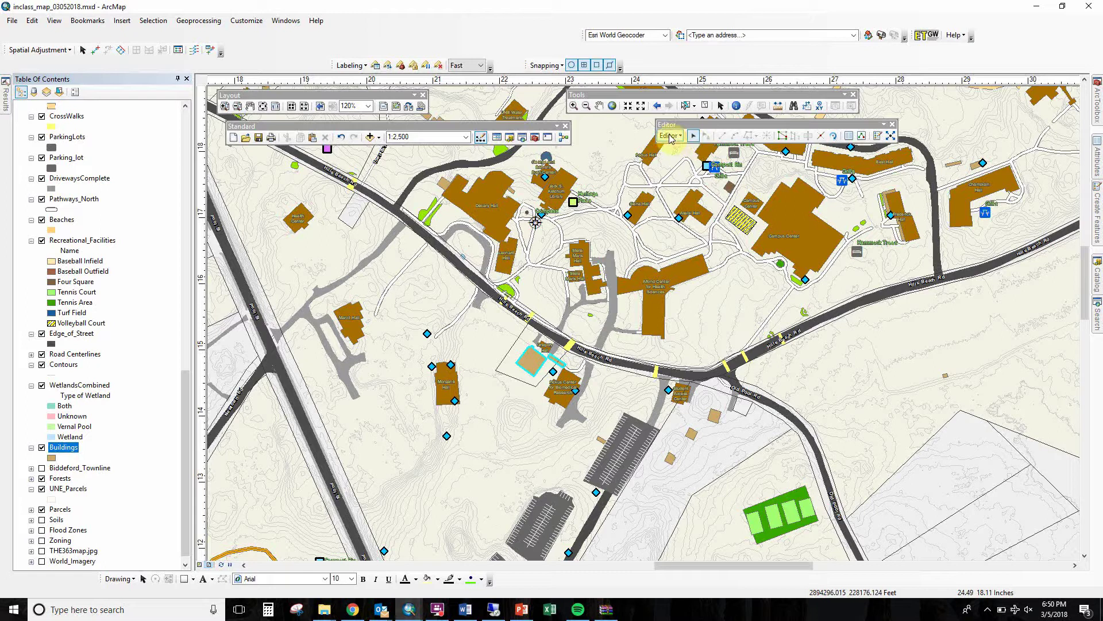
click(670, 136)
click(693, 160)
Start an edit session again from the ParkingLots layer, continuing past the spatial reference warnings
click(534, 354)
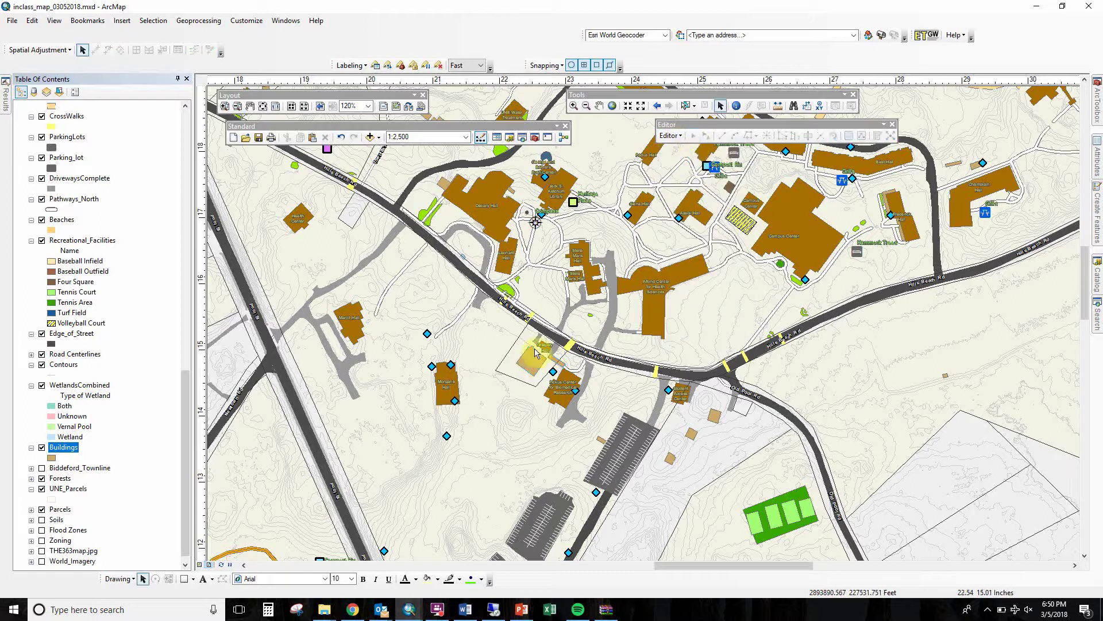
scroll(534, 353, up, 1)
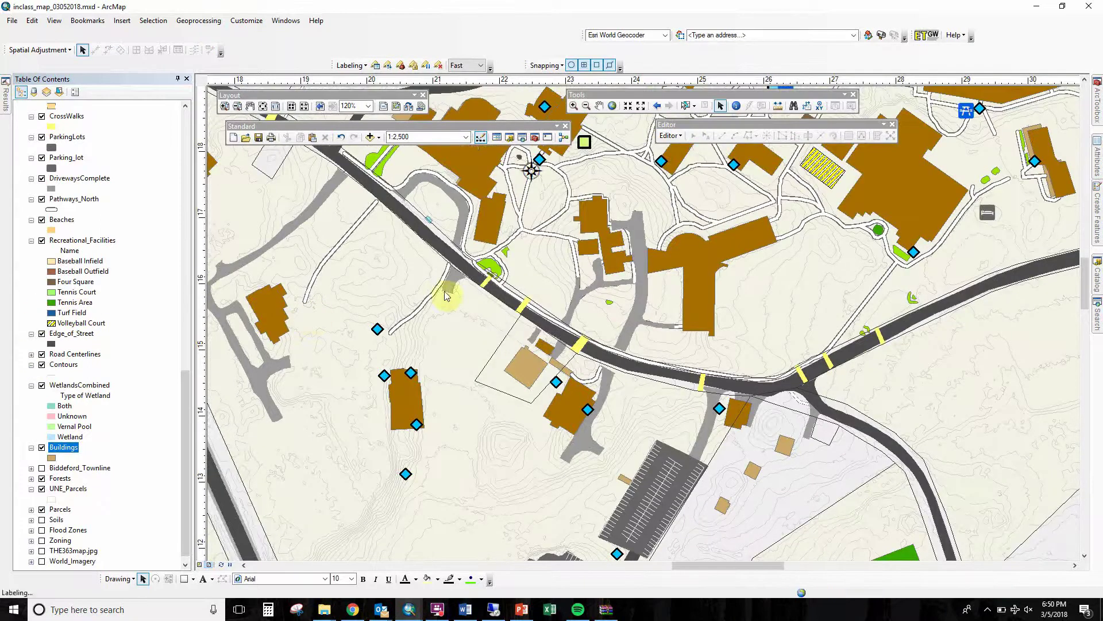
drag(481, 306, 613, 415)
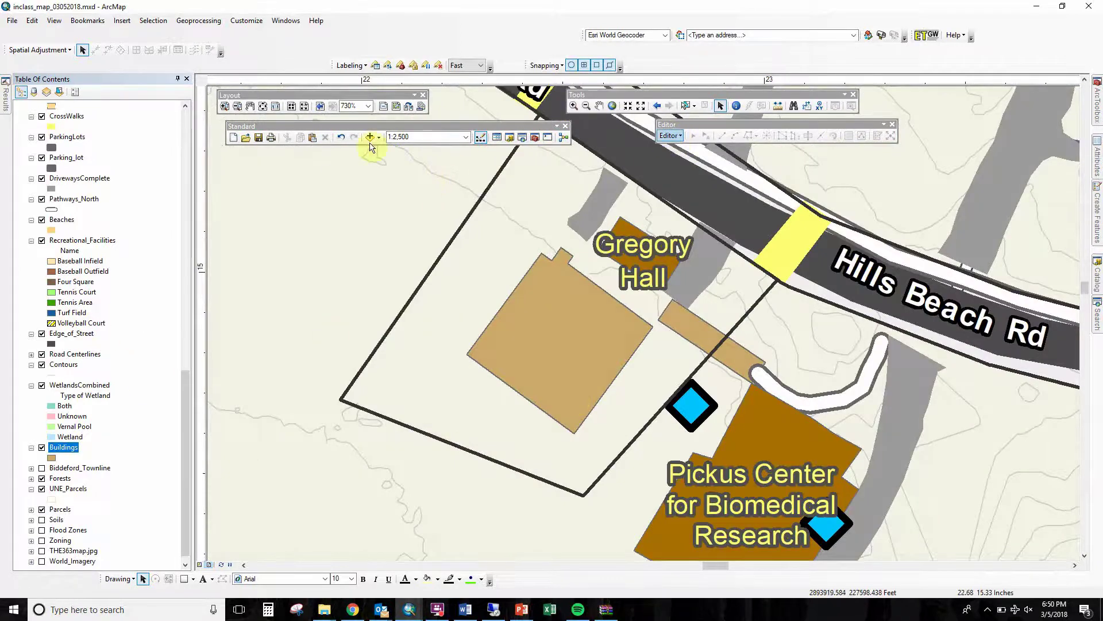
right_click(77, 139)
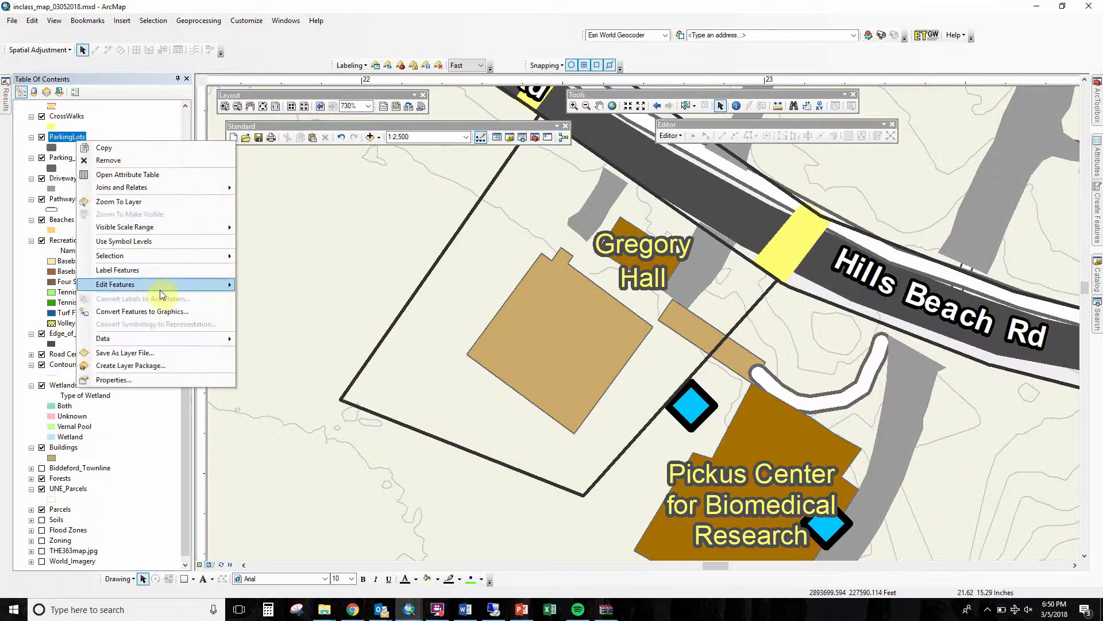
mouse_move(164, 285)
click(285, 285)
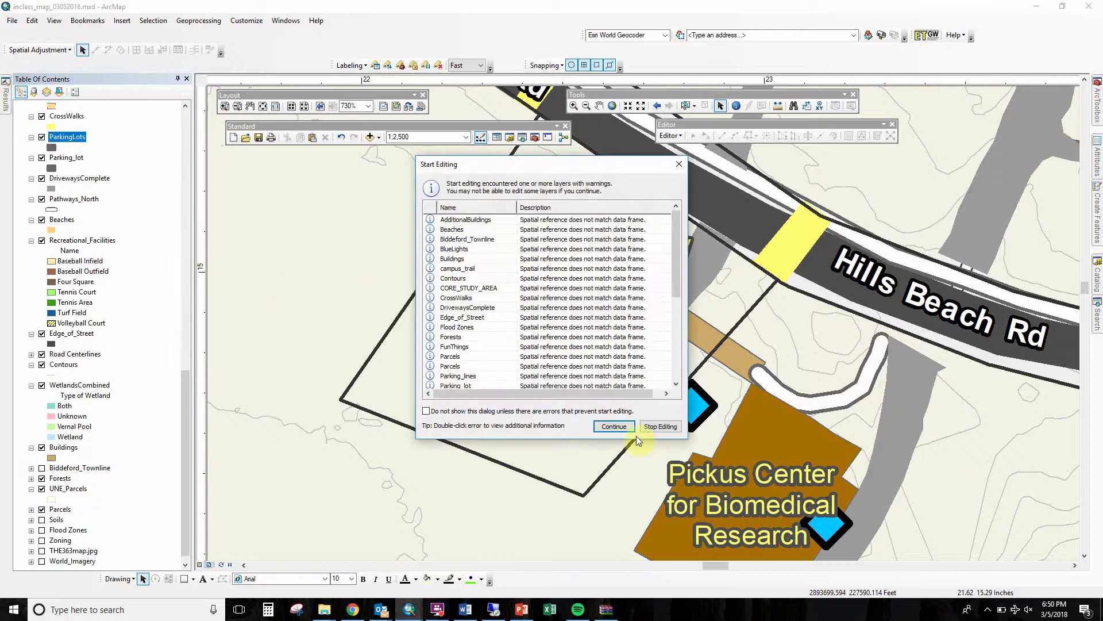
click(626, 428)
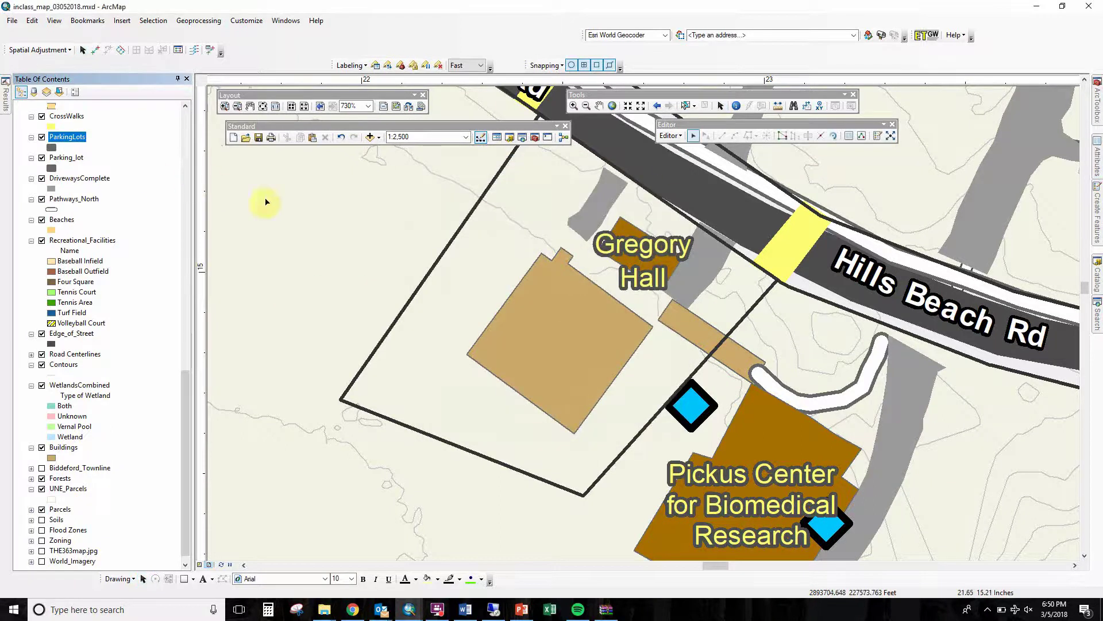
Draw a ParkingLots polygon by tracing the corners of the large tan building beside Gregory Hall
click(879, 137)
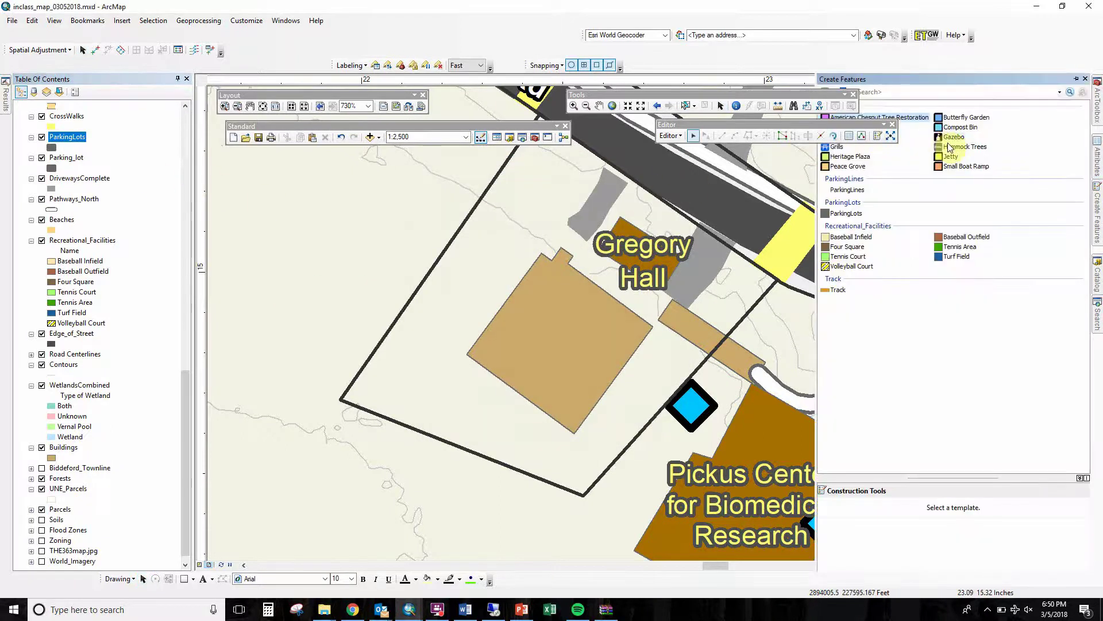
click(846, 214)
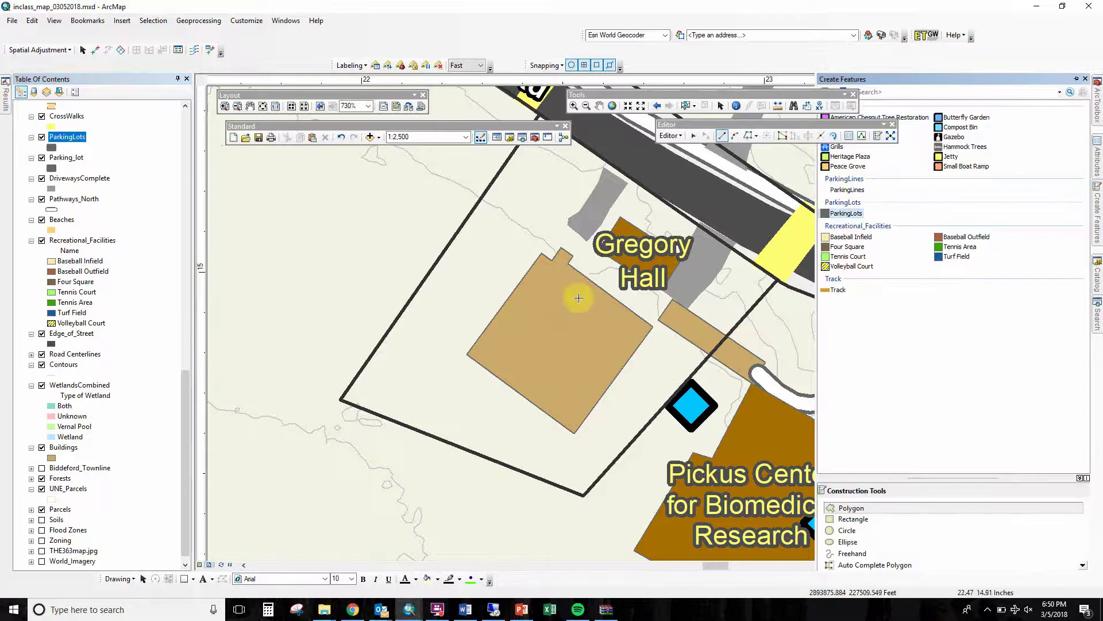
click(541, 255)
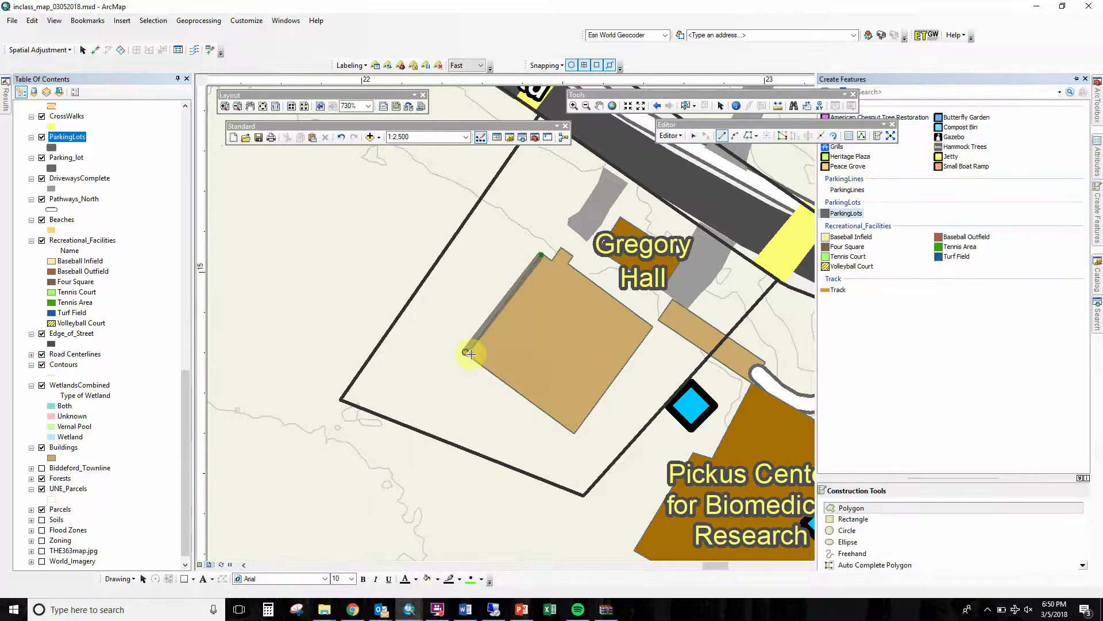
click(465, 352)
click(577, 434)
click(652, 326)
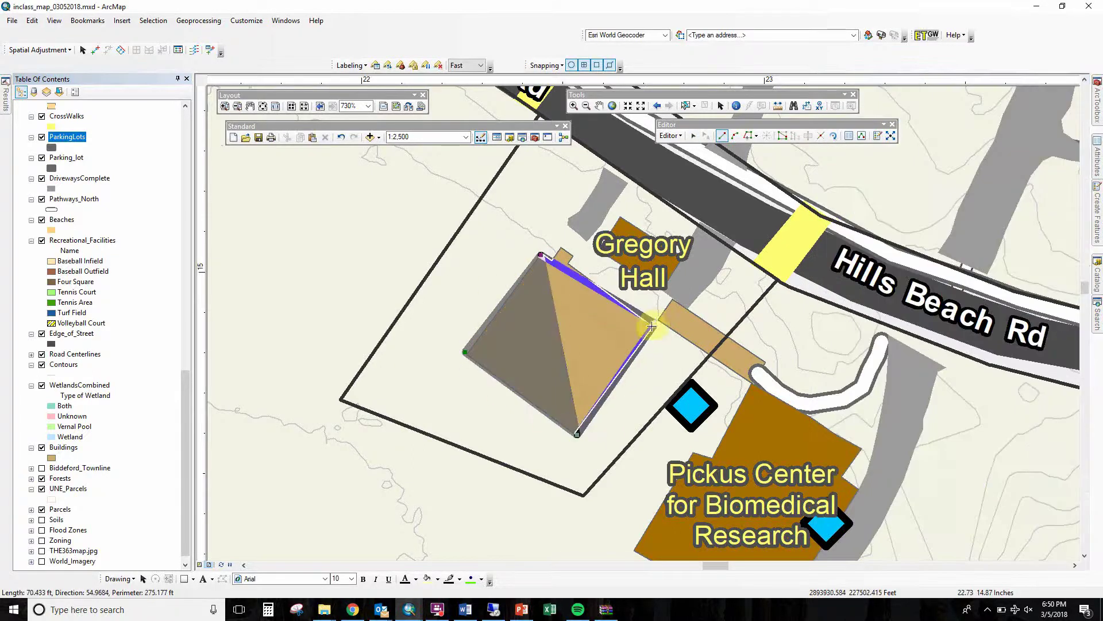
click(568, 260)
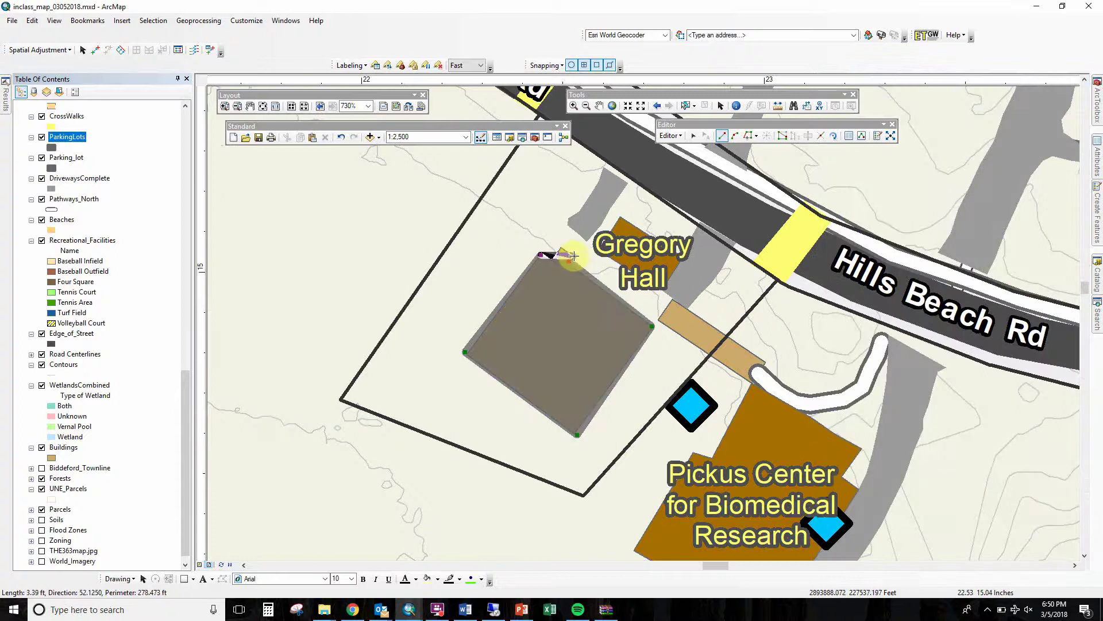
double_click(552, 256)
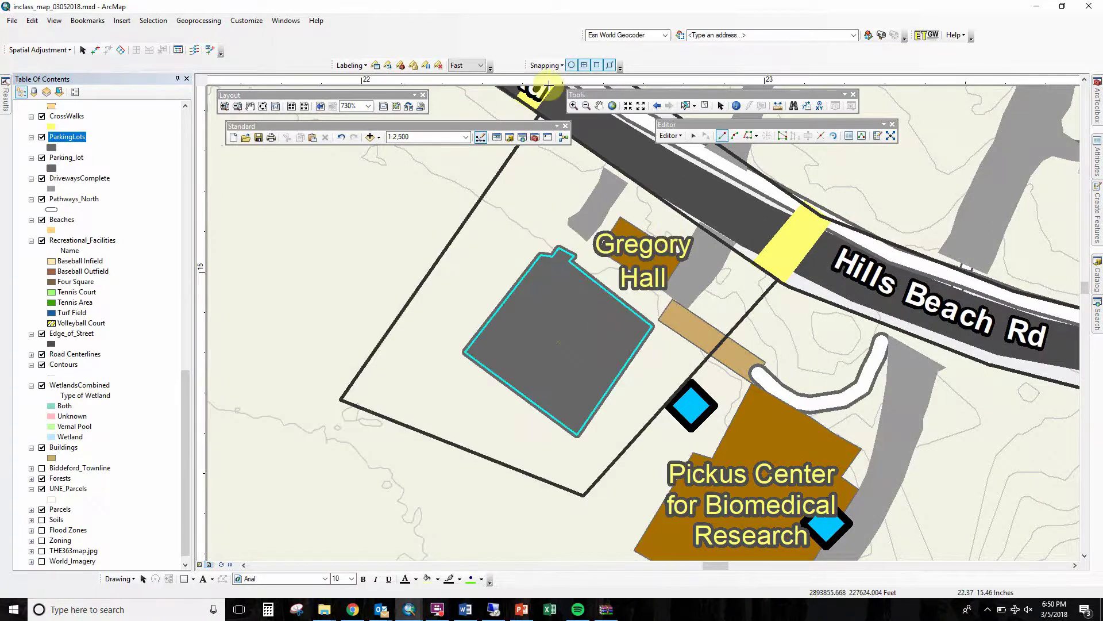
Show the World_Imagery layer to compare the new parking lot polygon with the aerial photo, and save the map document
click(878, 135)
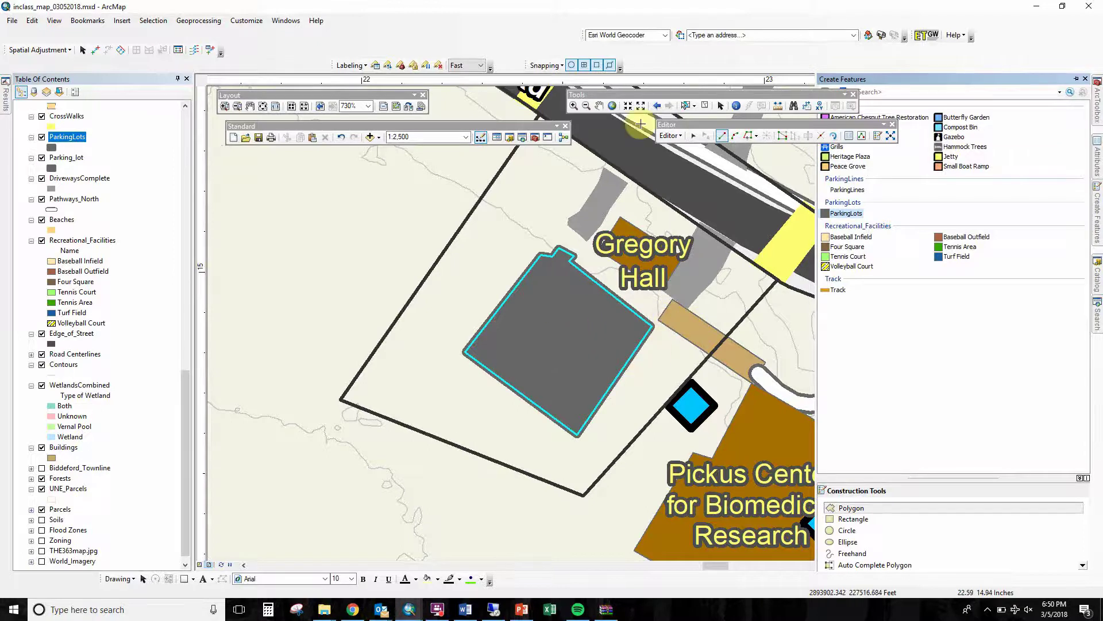
click(695, 135)
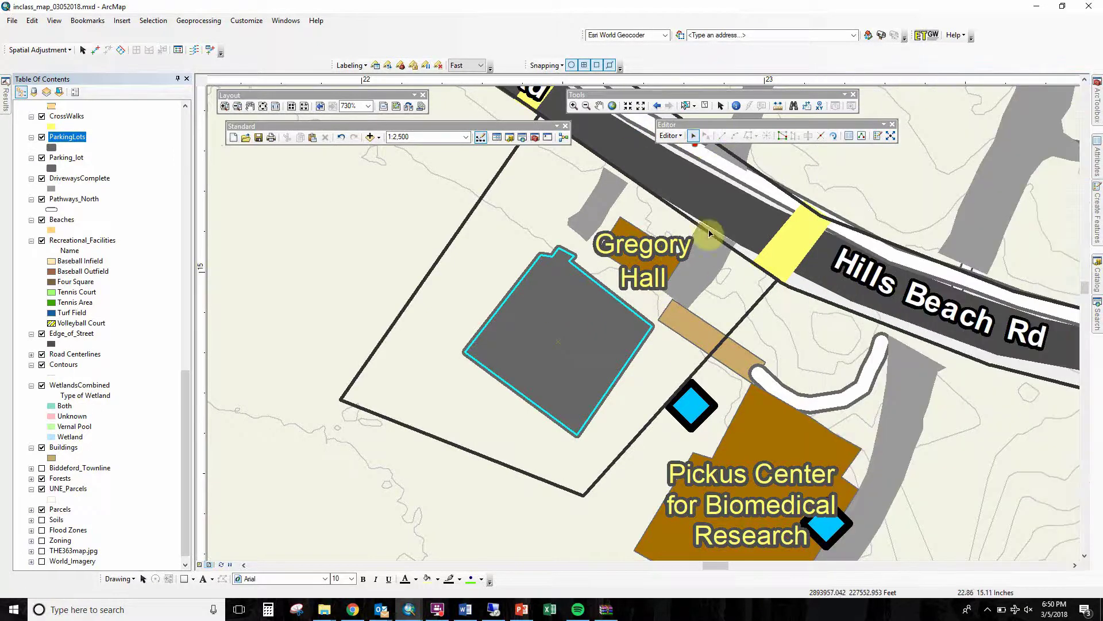
mouse_move(1088, 164)
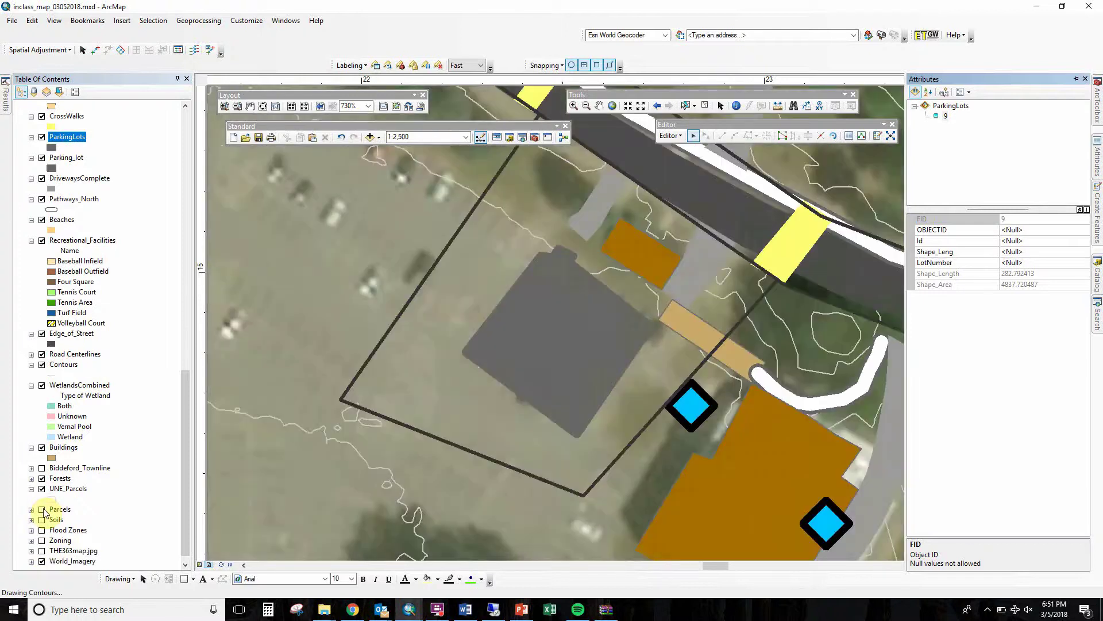
scroll(300, 438, down, 5)
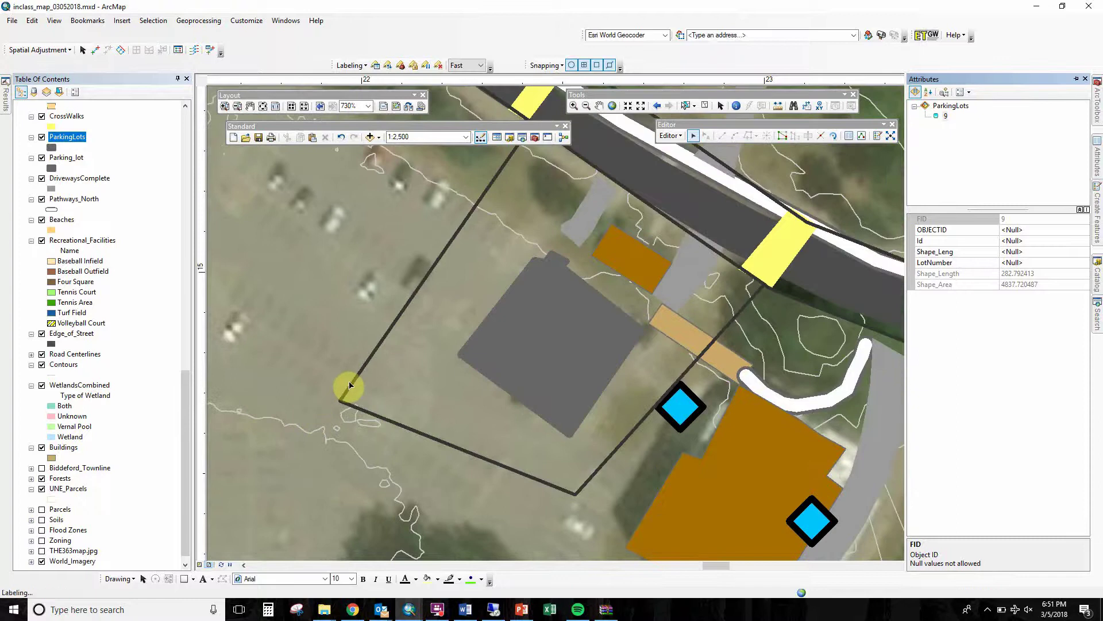
scroll(384, 362, down, 5)
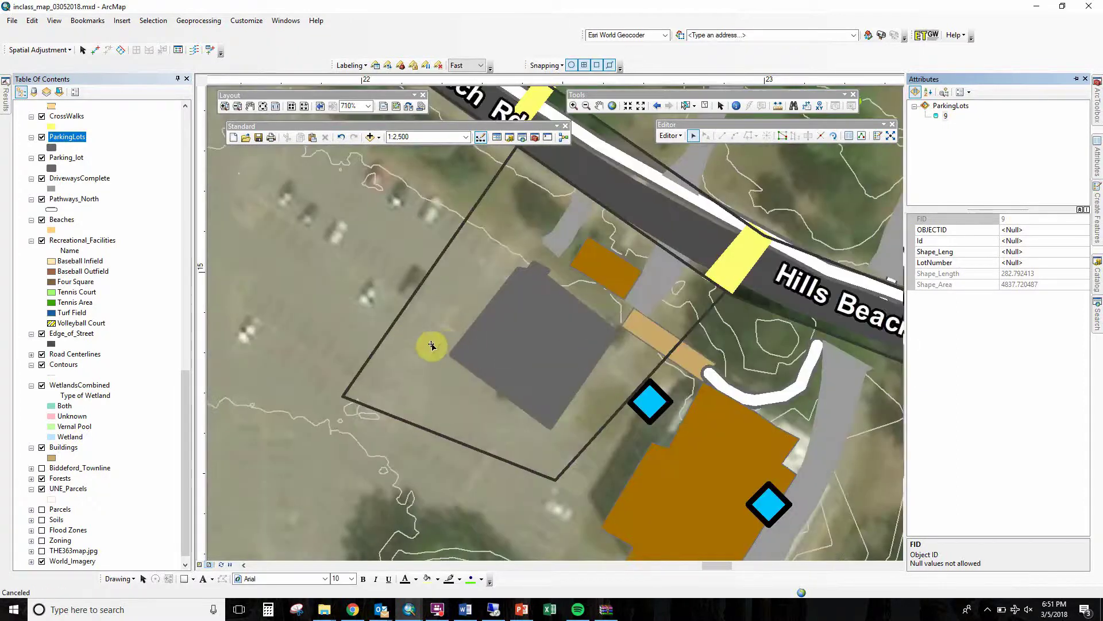
drag(431, 345, 678, 339)
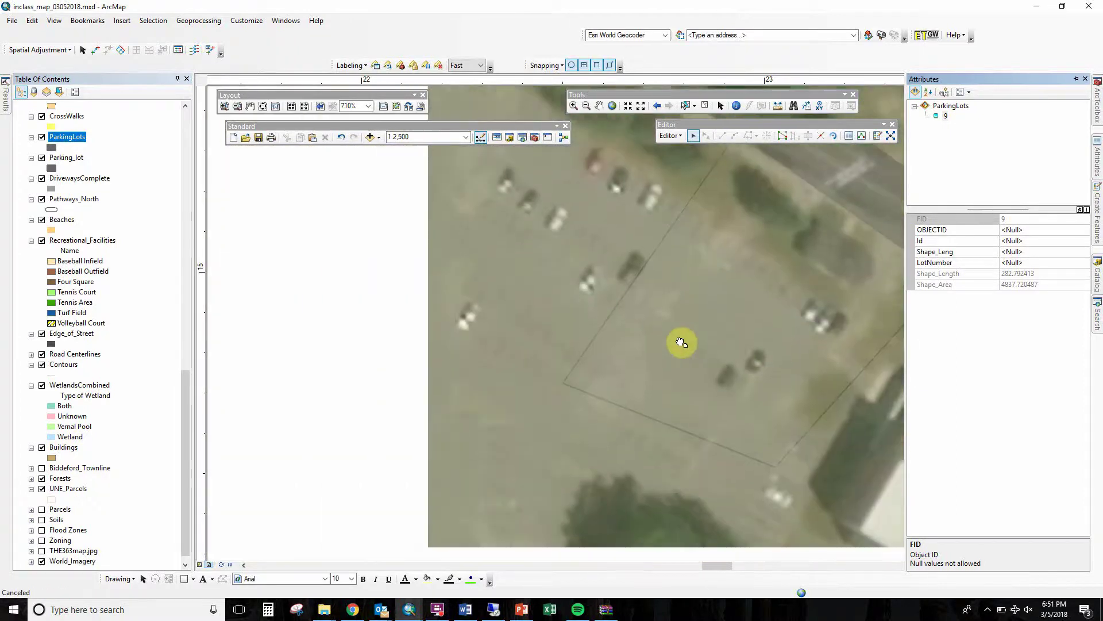
click(640, 106)
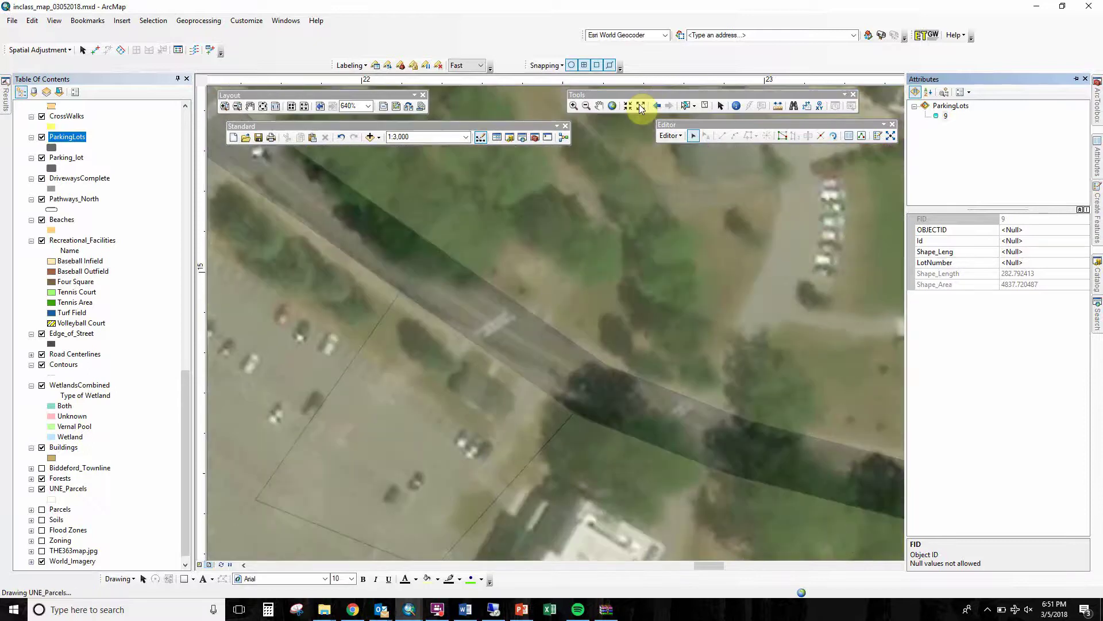
scroll(611, 262, down, 1)
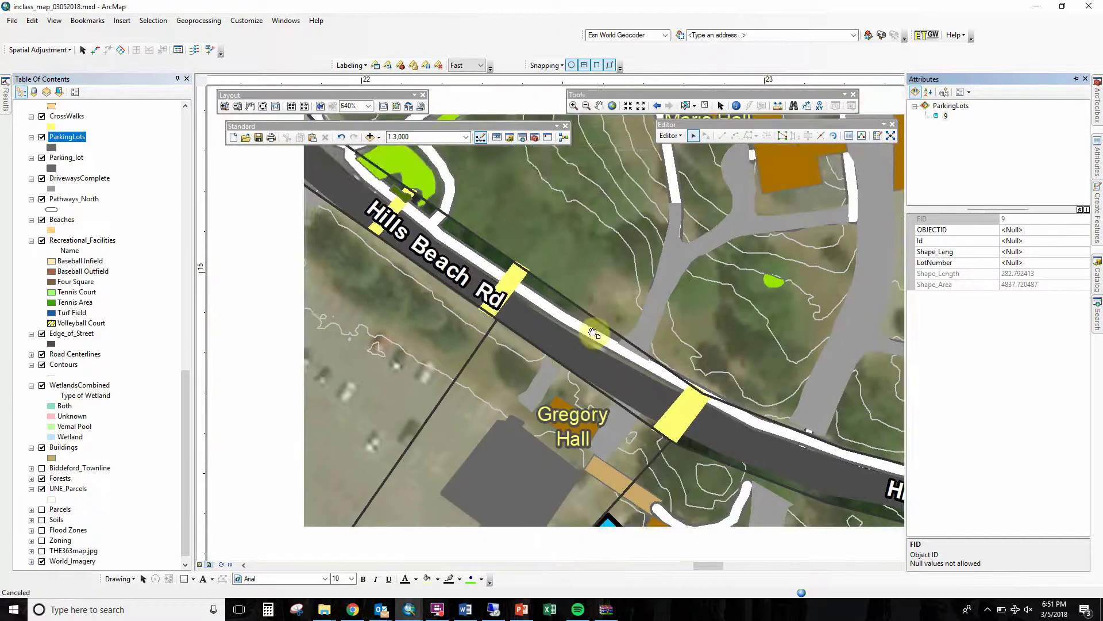
drag(594, 325, 822, 180)
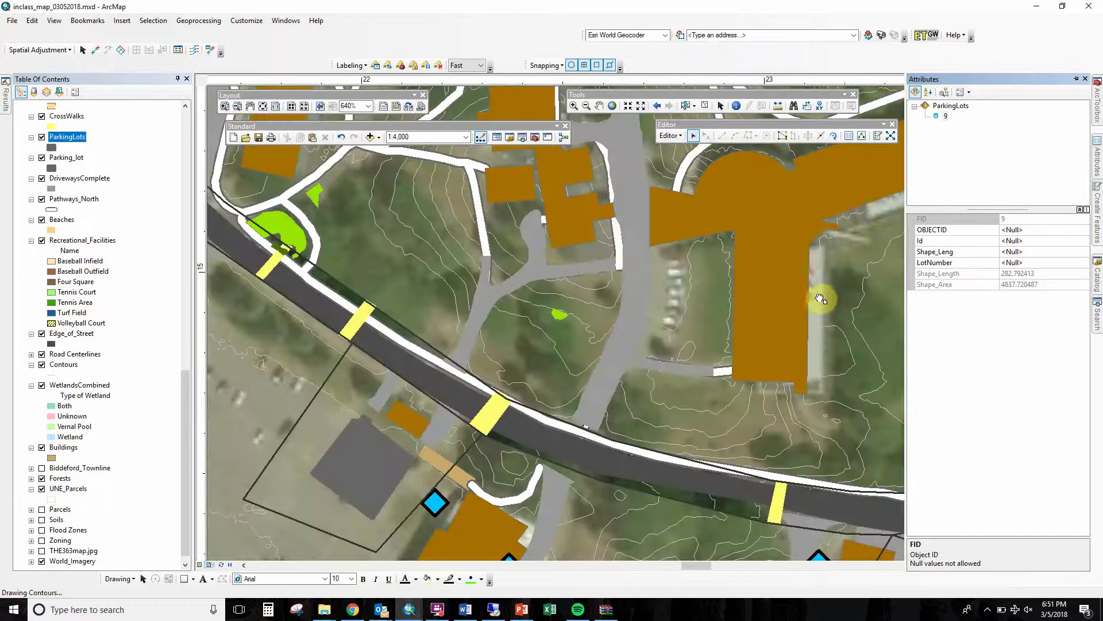
drag(401, 442, 583, 419)
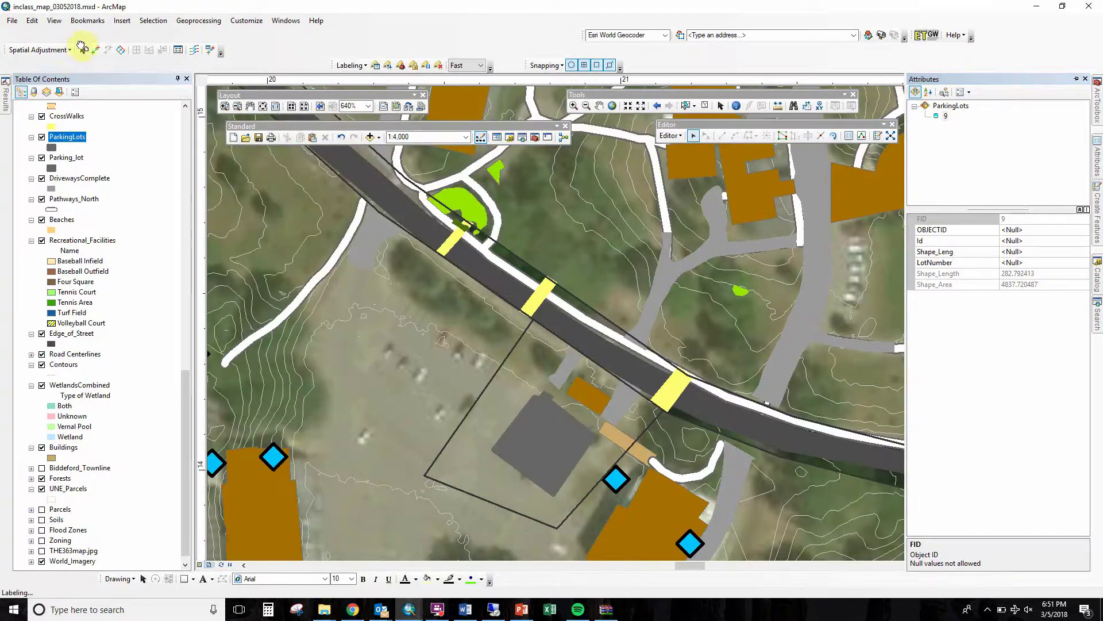
click(260, 138)
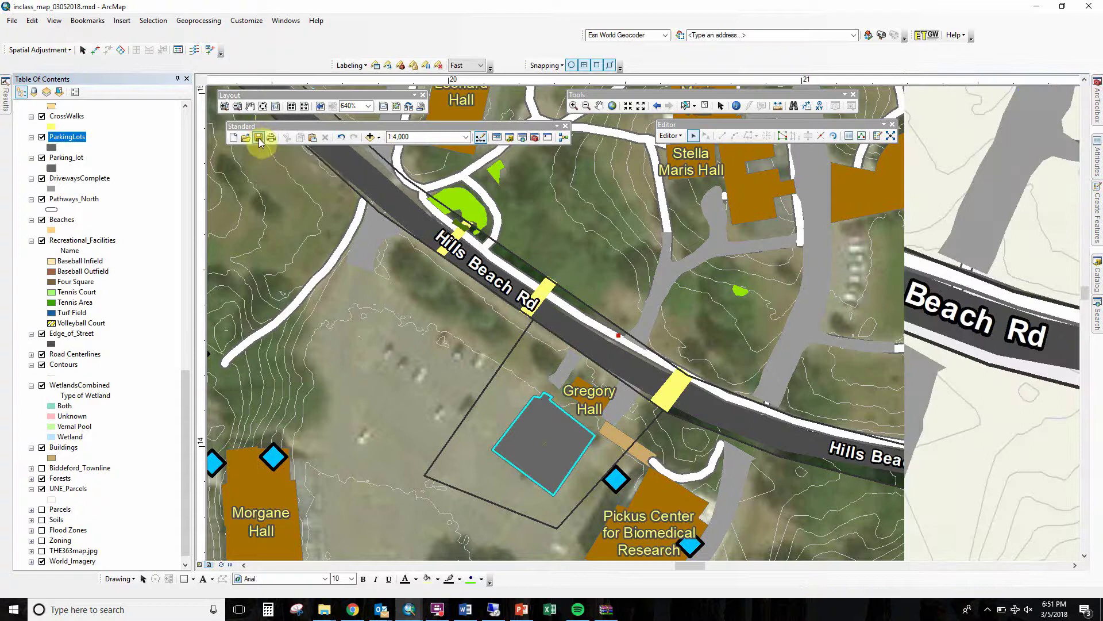
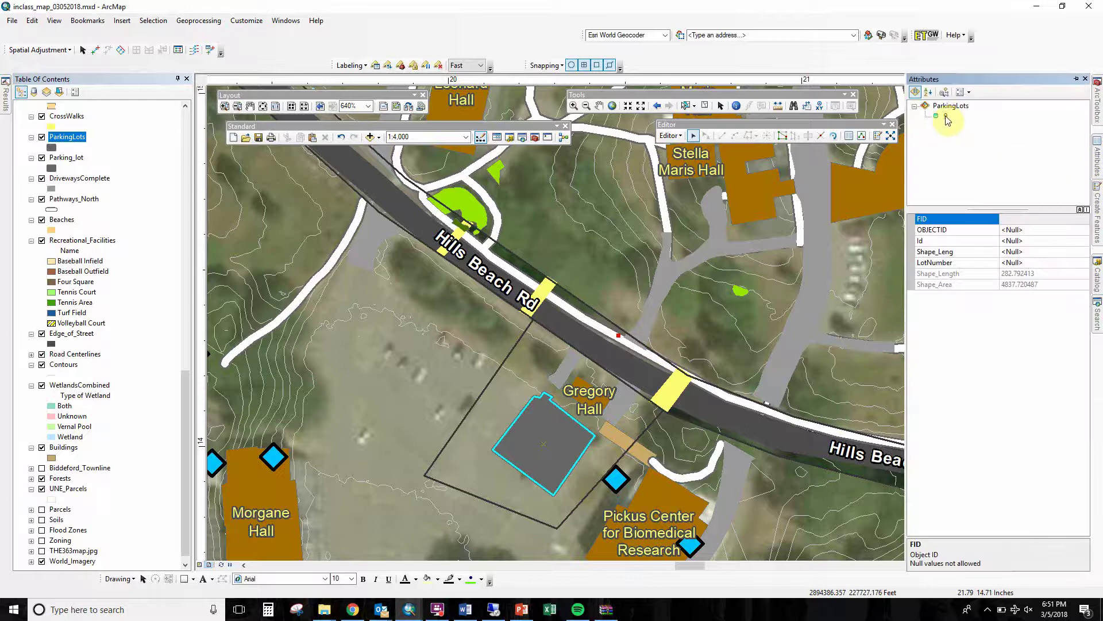
Delete the newly drawn ParkingLots polygon and refresh the map view
right_click(944, 115)
click(978, 190)
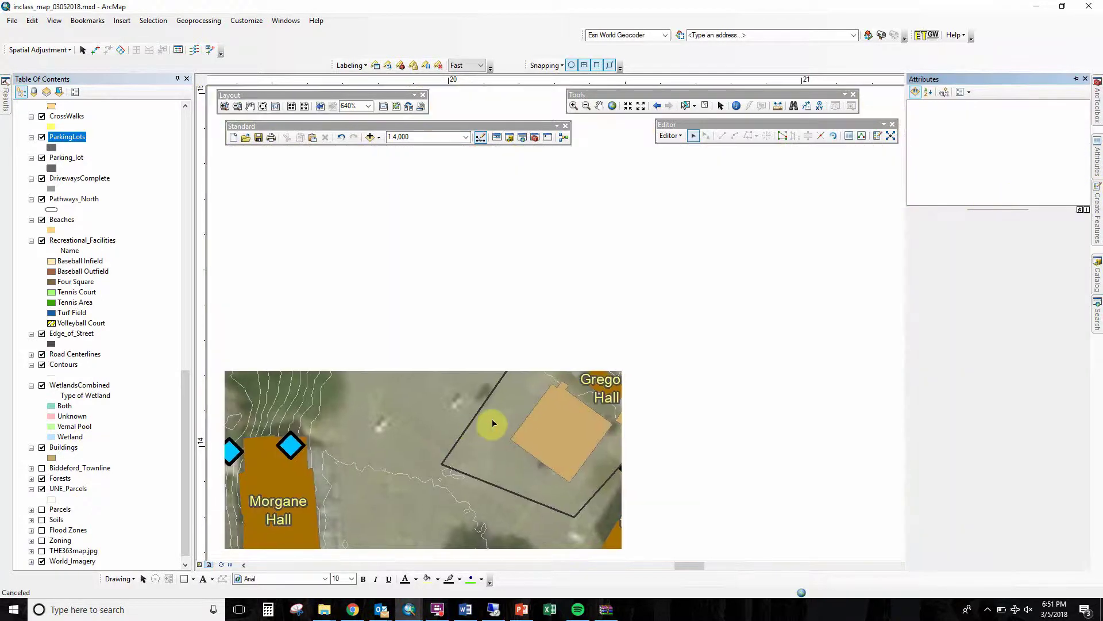
key(Escape)
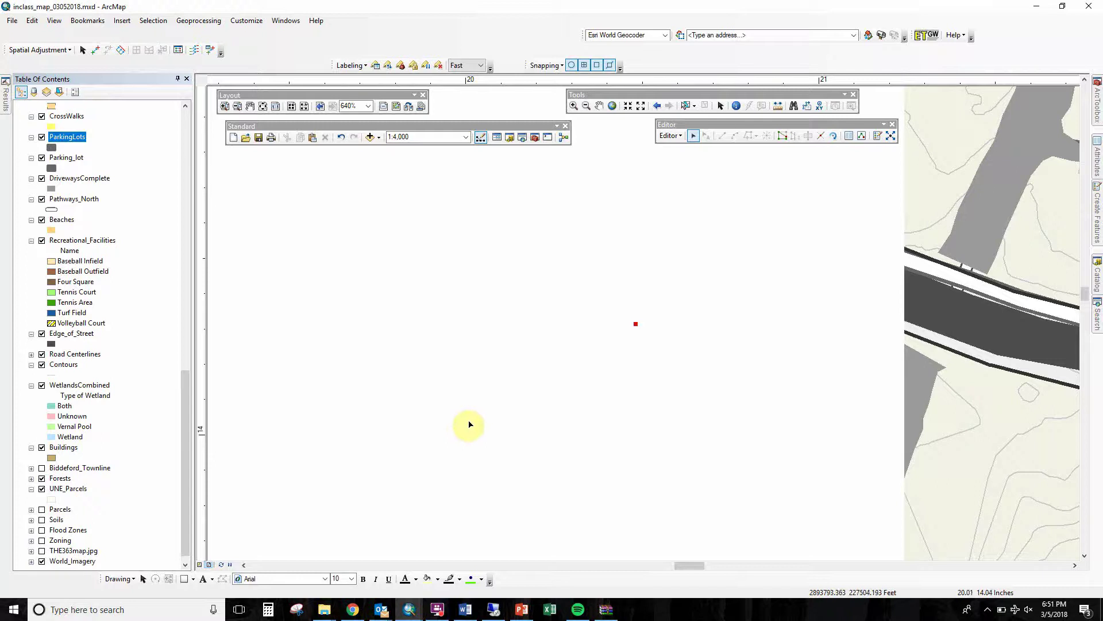
click(222, 566)
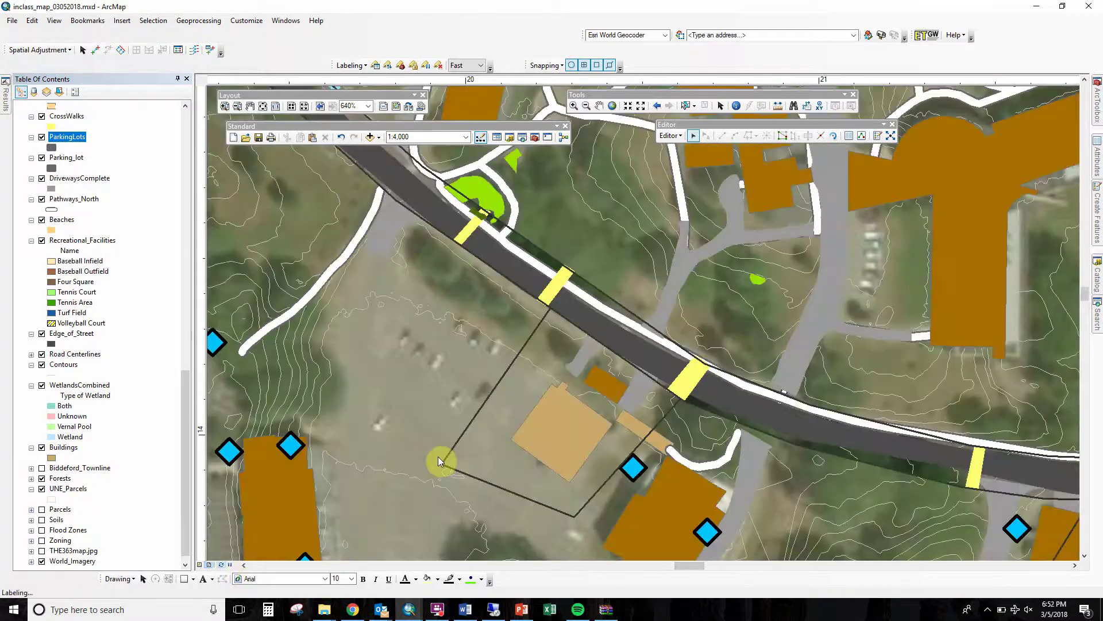
Start editing from the Buildings layer, continuing past the warnings, and select the narrow tan building between Gregory Hall and the Pickus Center
click(550, 438)
right_click(63, 449)
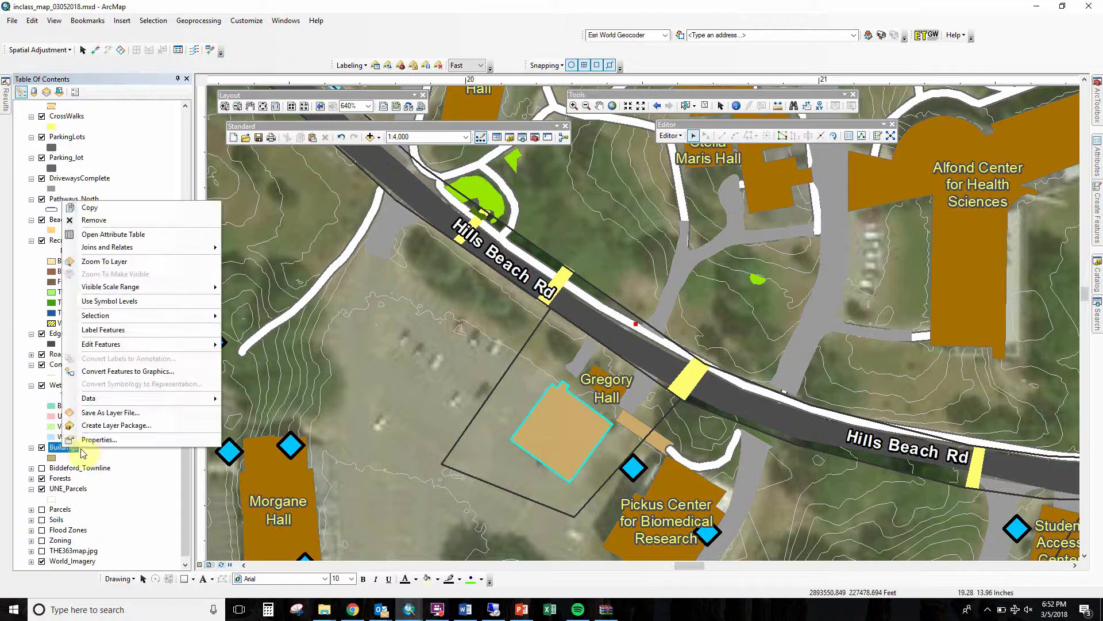
mouse_move(162, 348)
click(259, 345)
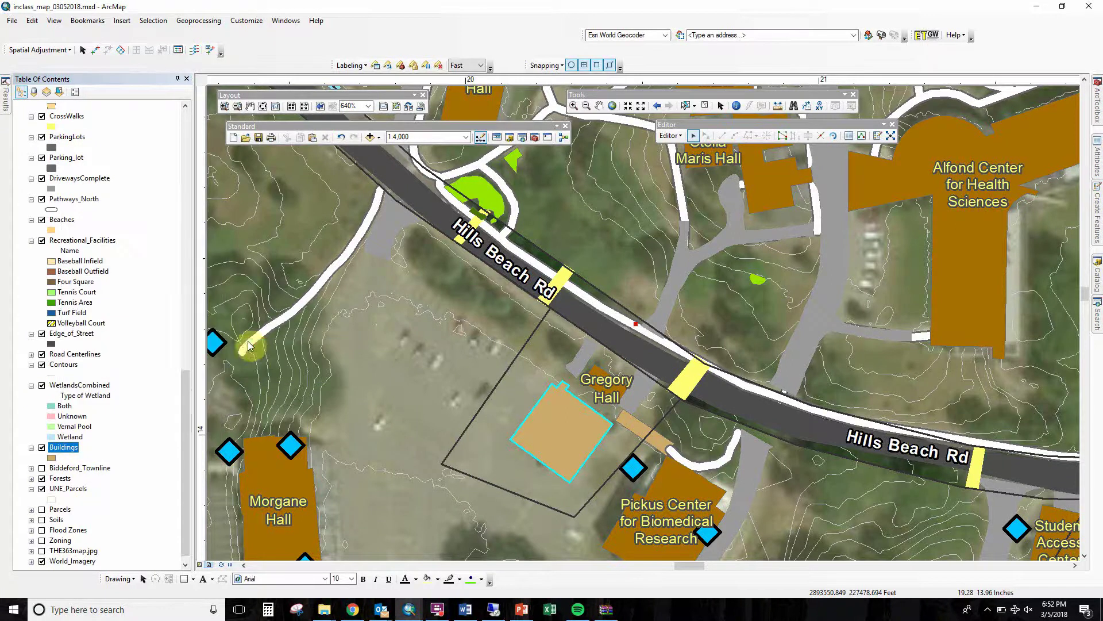
click(528, 333)
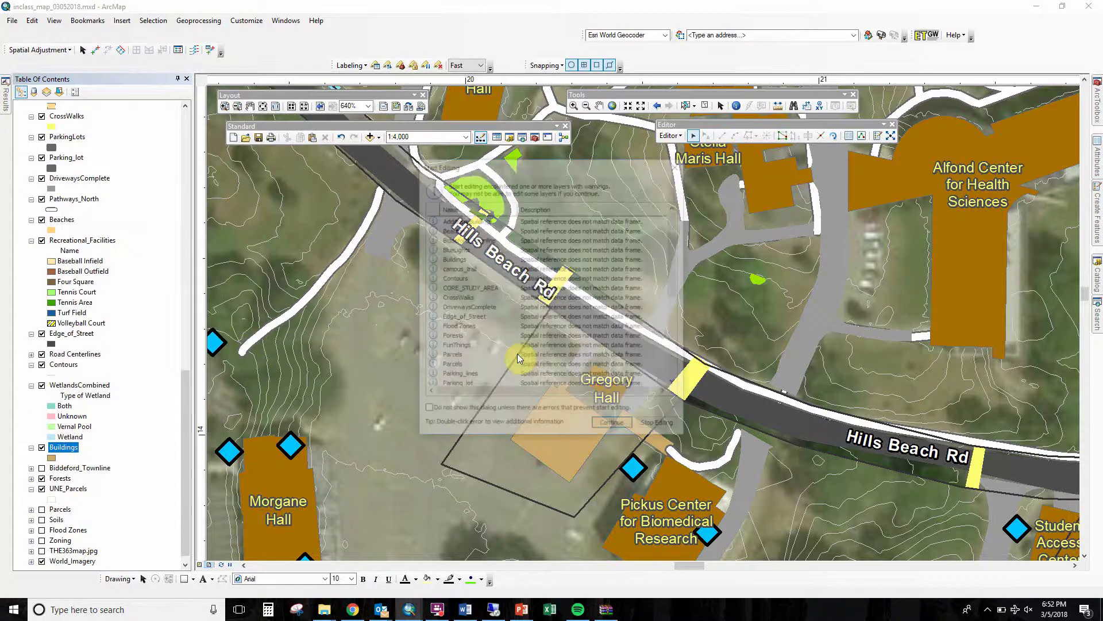
click(624, 431)
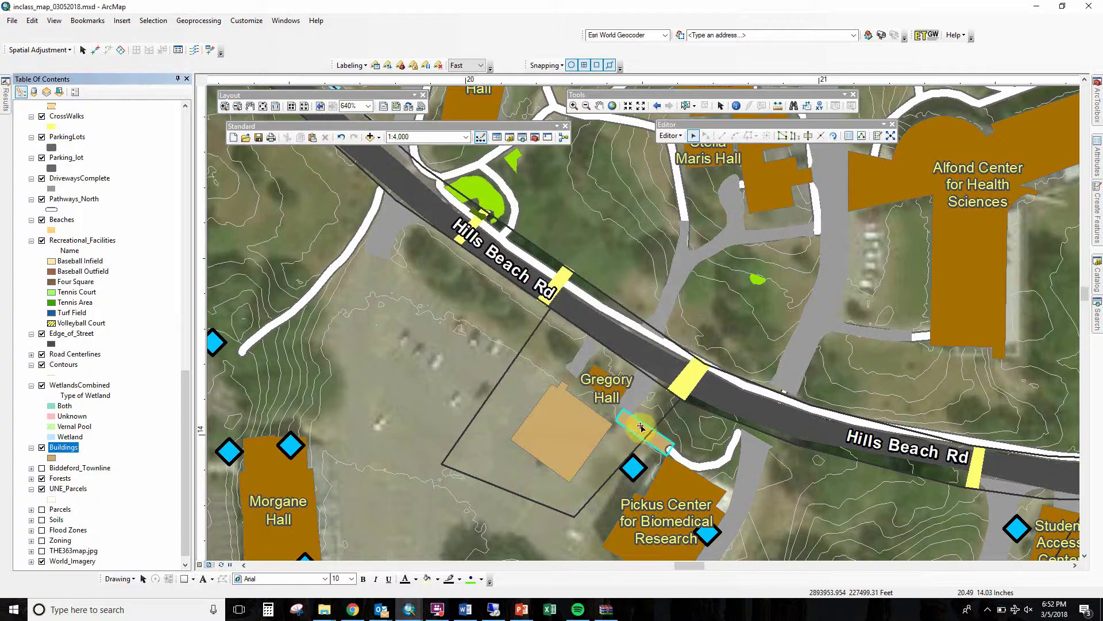
click(660, 435)
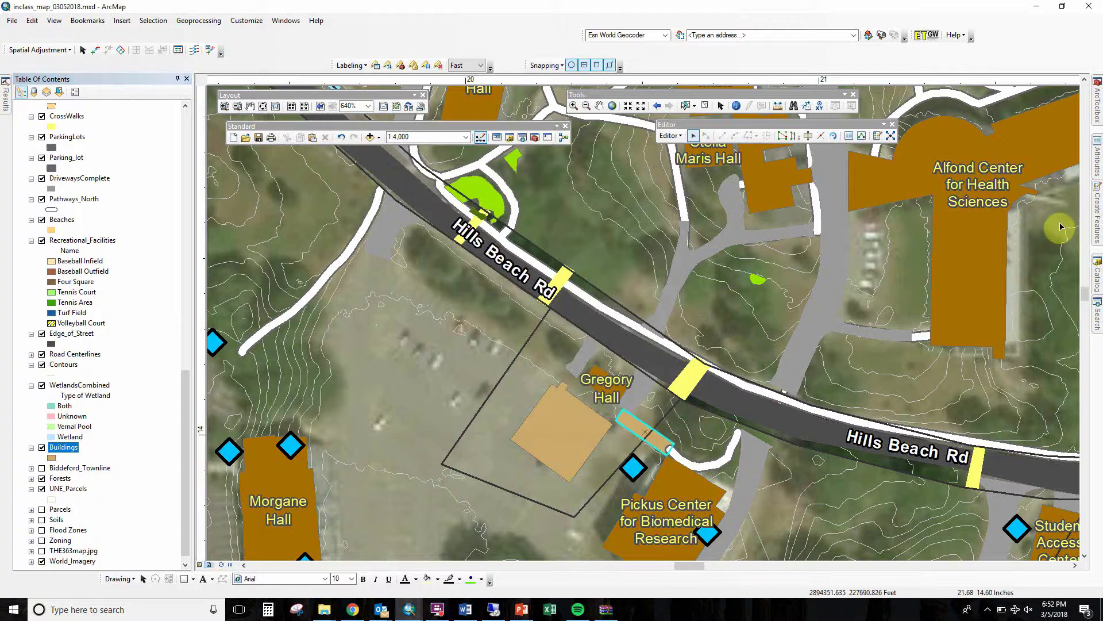
Delete the selected narrow tan building between Gregory Hall and the Pickus Center from the Buildings layer
click(1097, 311)
click(1097, 167)
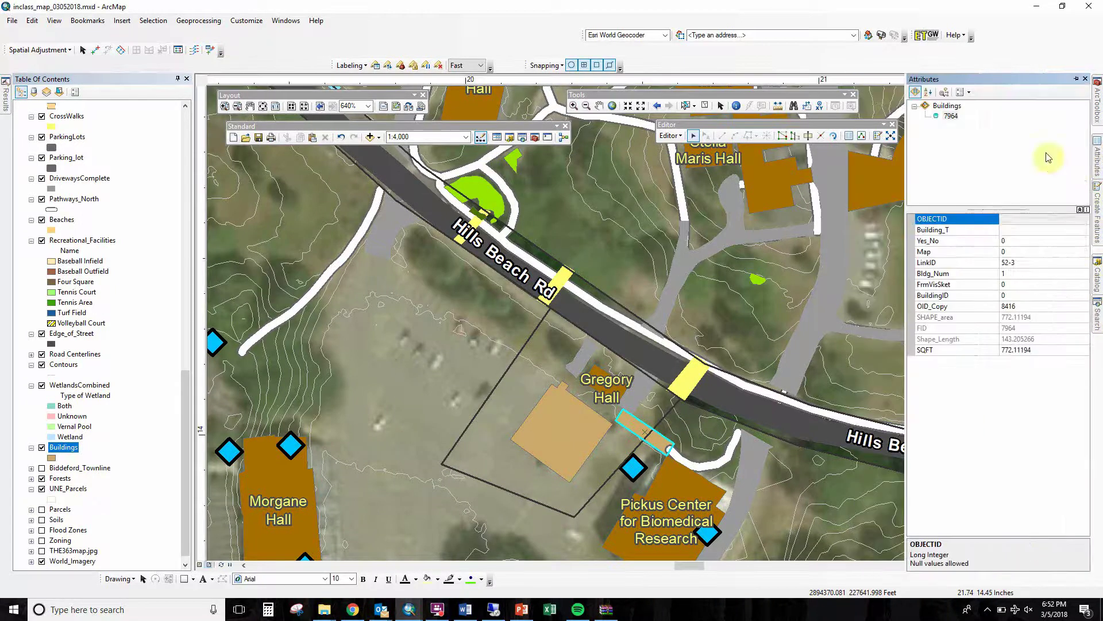
right_click(953, 116)
click(1001, 205)
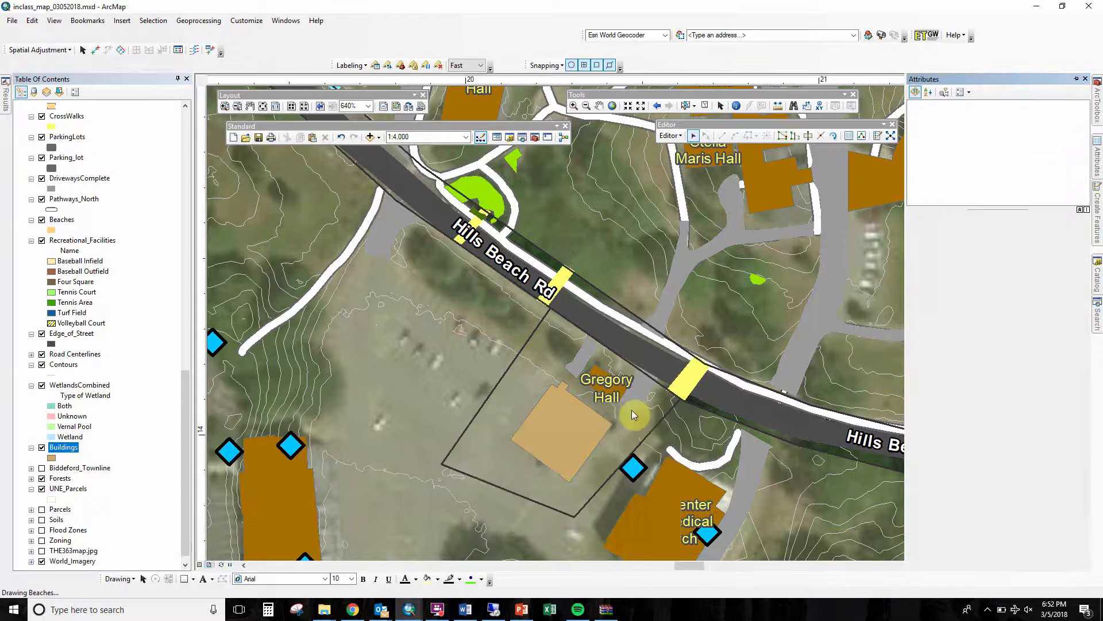
Select the large tan building beside Gregory Hall and delete it from the Buildings layer
click(569, 432)
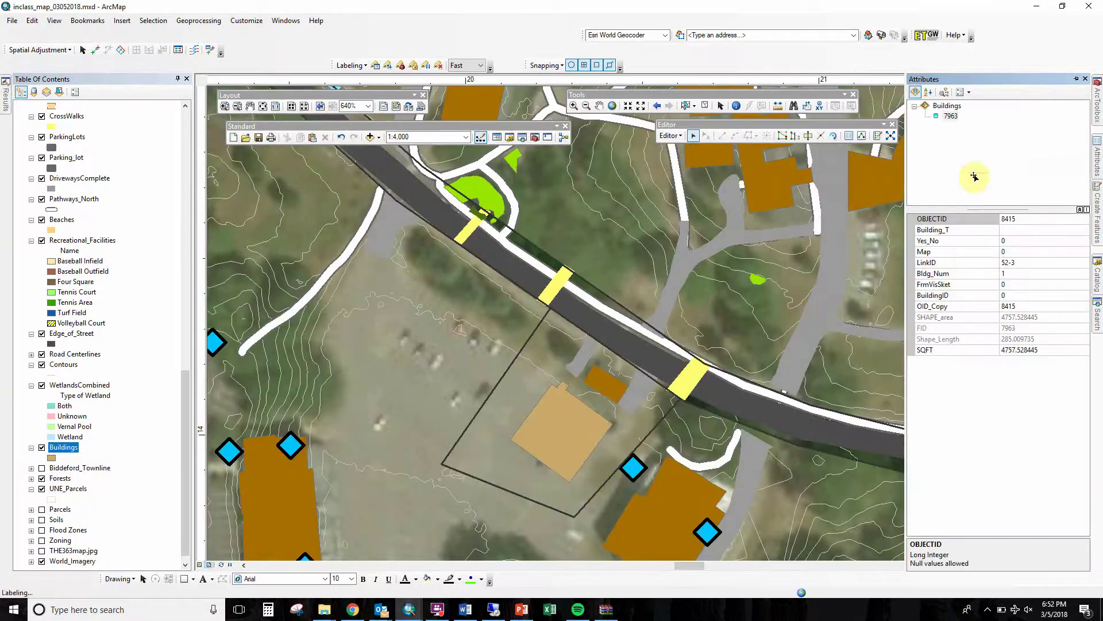
click(950, 117)
right_click(950, 117)
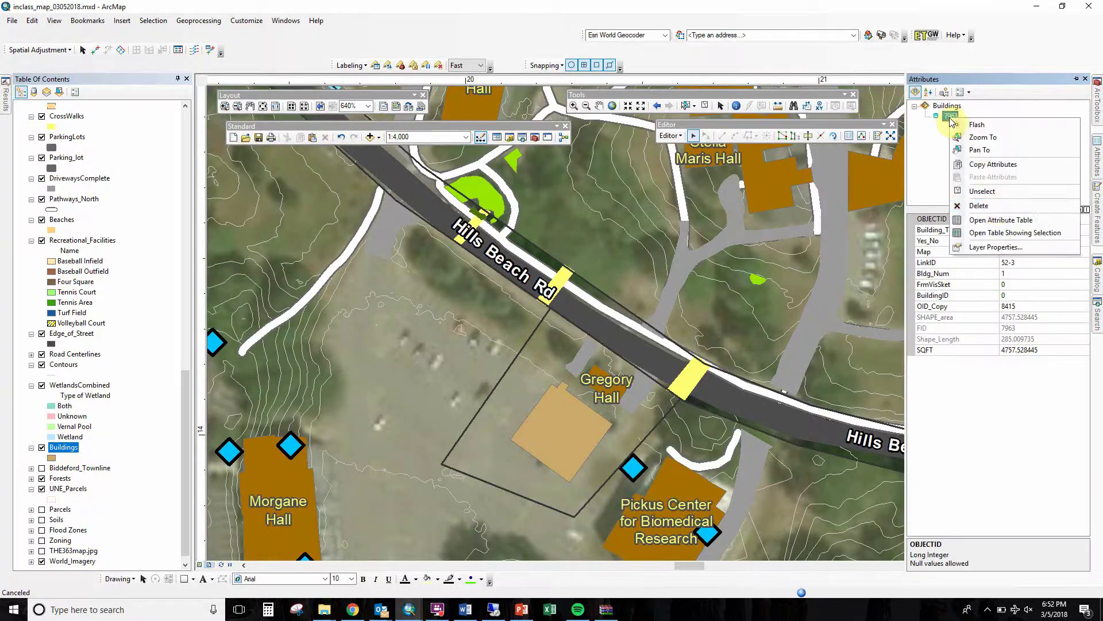
click(1001, 204)
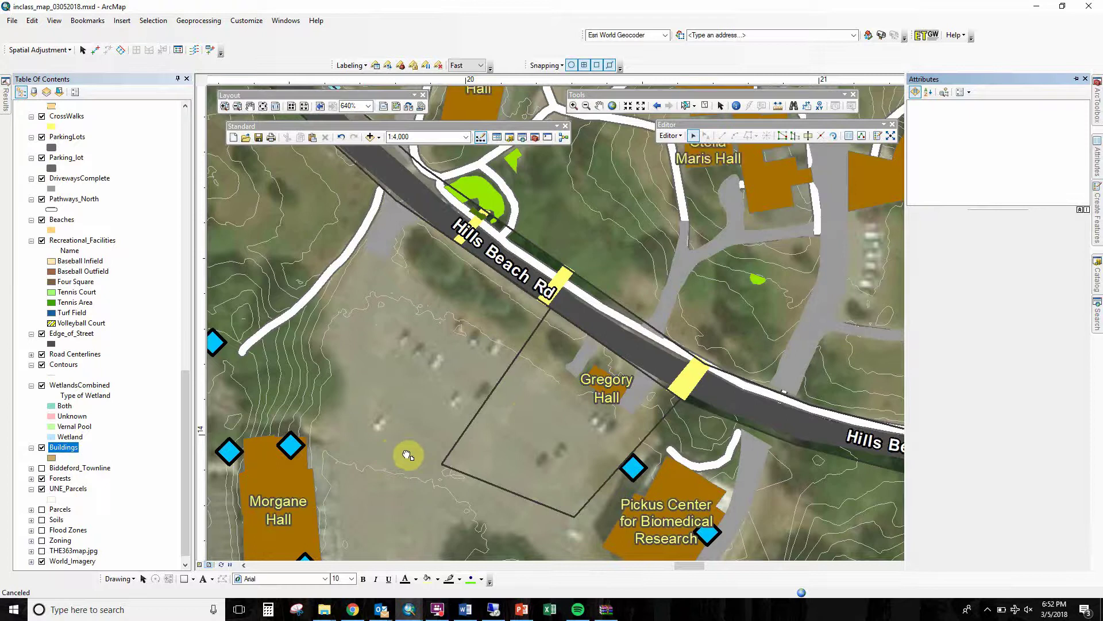
Stop editing and save the building edits
mouse_move(407, 454)
mouse_down()
mouse_move(509, 395)
mouse_move(511, 373)
mouse_up()
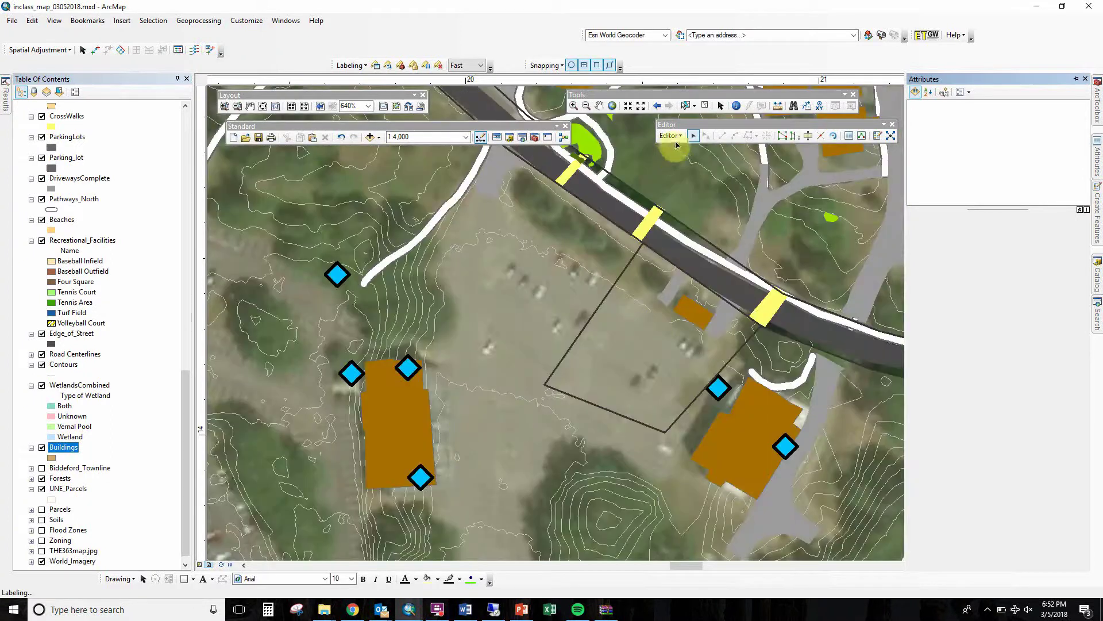
click(677, 138)
click(695, 160)
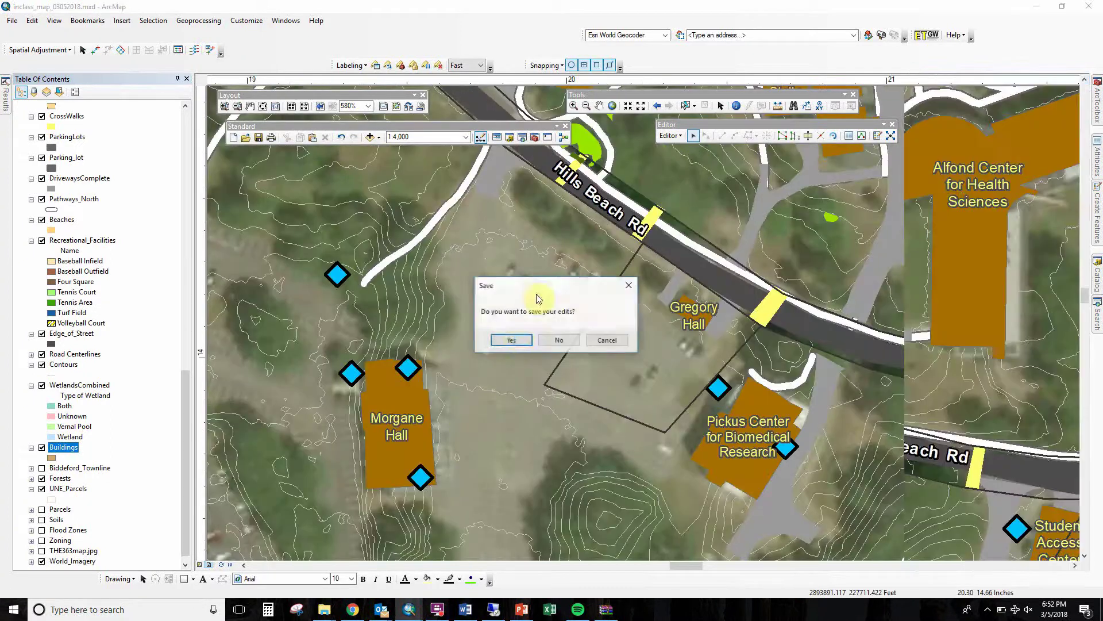
click(515, 340)
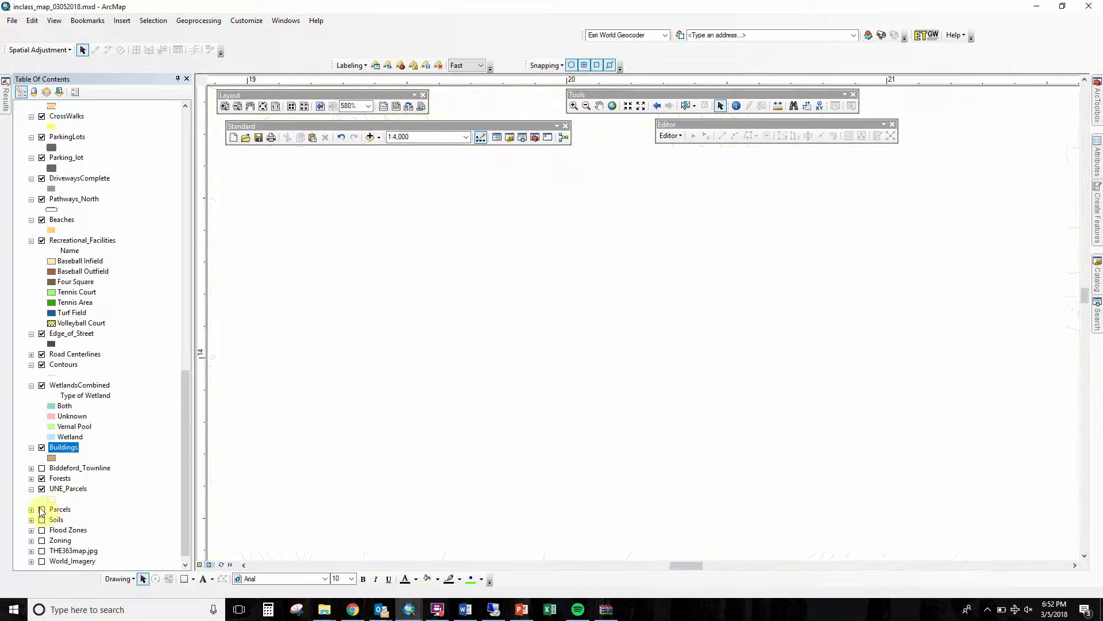
Hide World_Imagery, show the lower Parcels layer, and zoom in on the area southeast of the Student Access Center
click(42, 509)
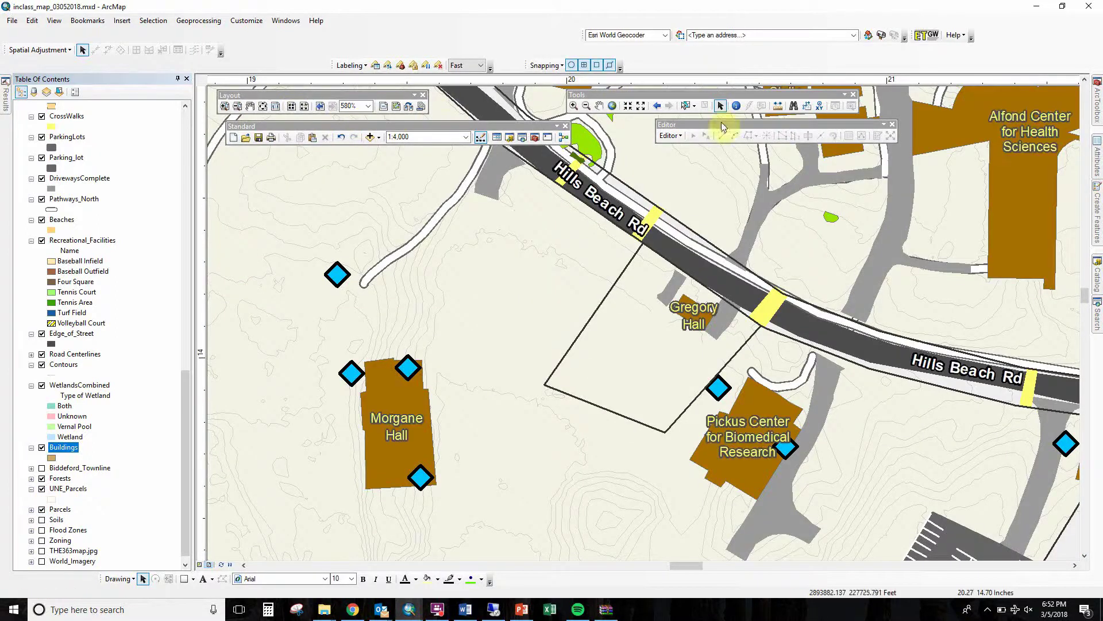
click(656, 106)
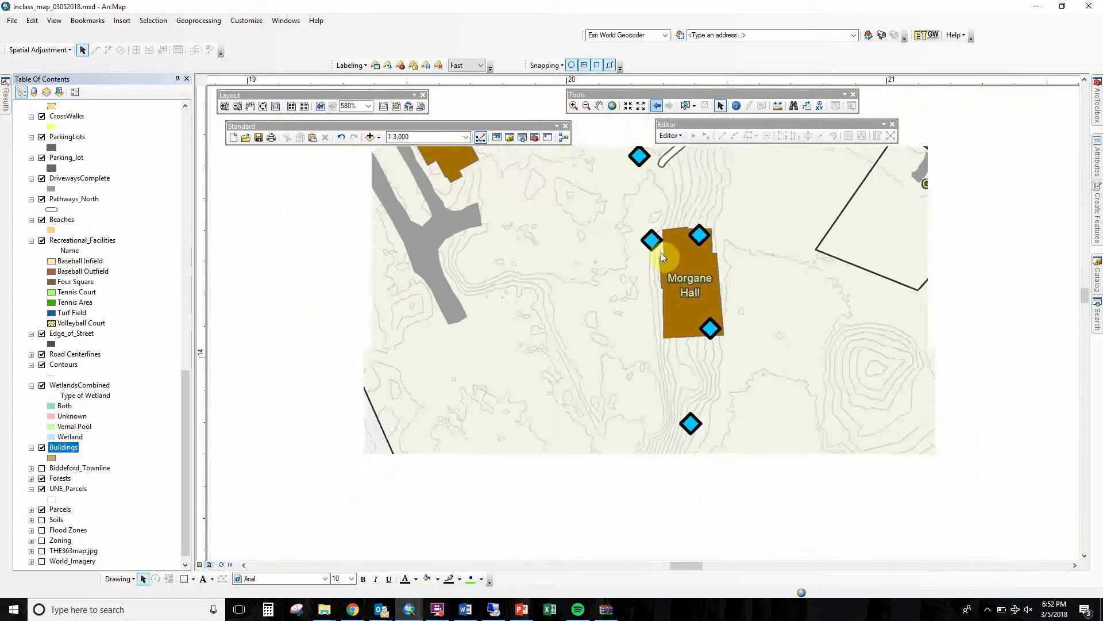
scroll(661, 253, up, 4)
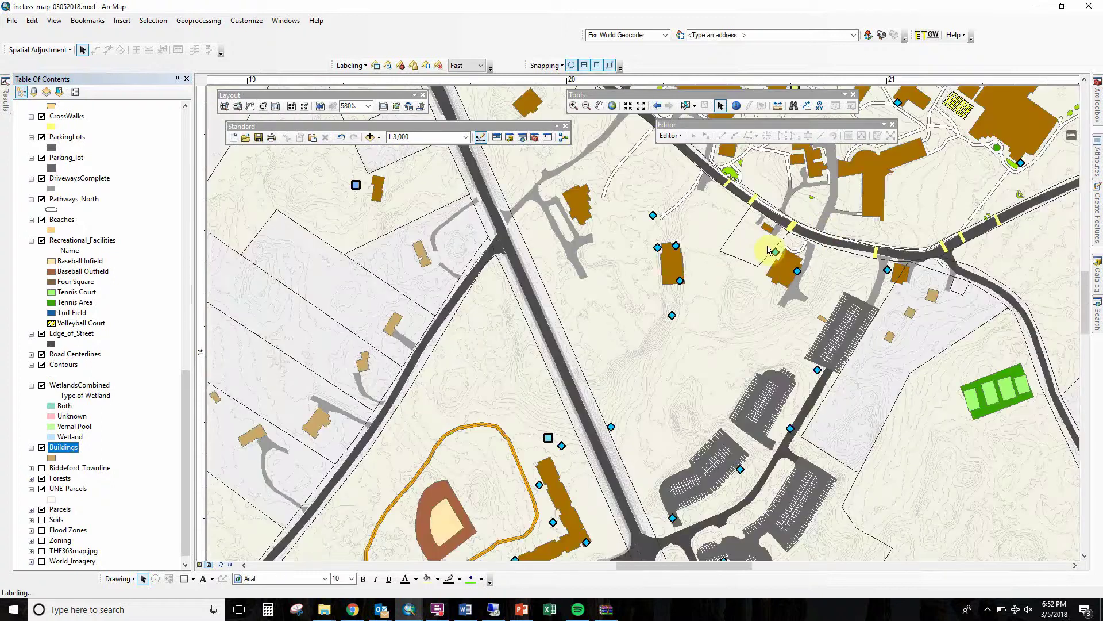
scroll(755, 337, down, 3)
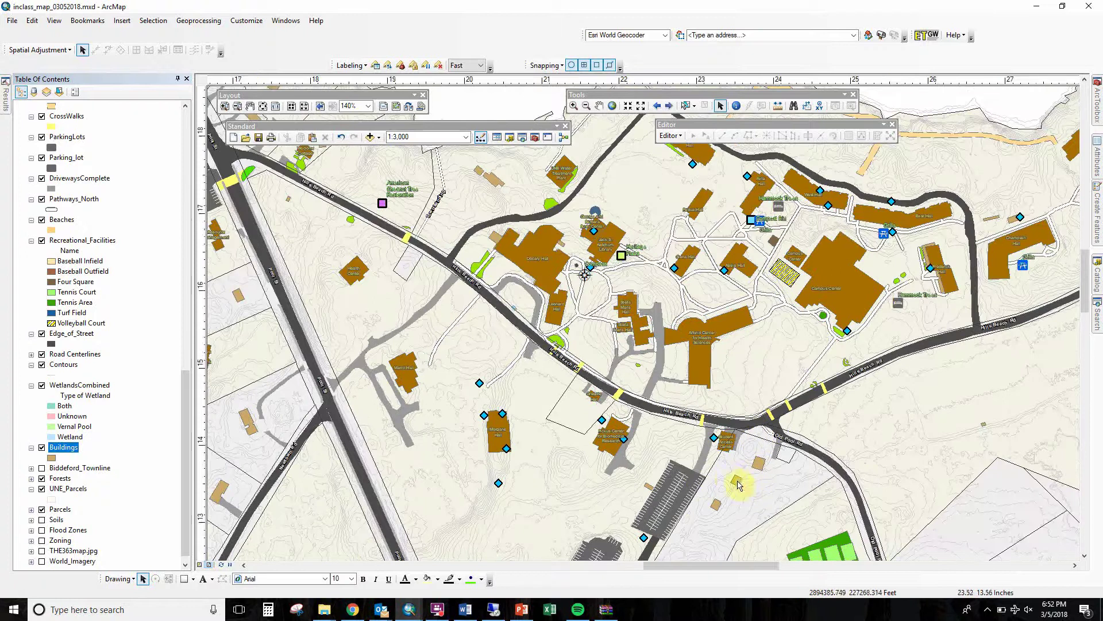
drag(738, 486, 727, 352)
click(576, 110)
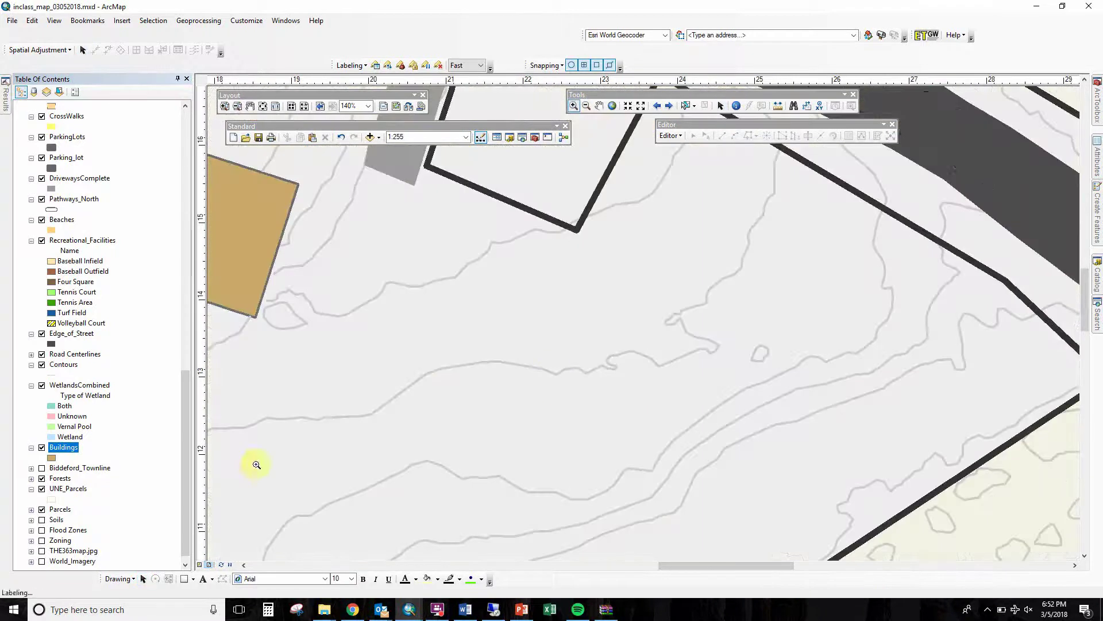
Show World_Imagery without the Parcels layer and compare the small tan building footprints near the Student Access Center with the aerial photo
click(42, 561)
click(42, 488)
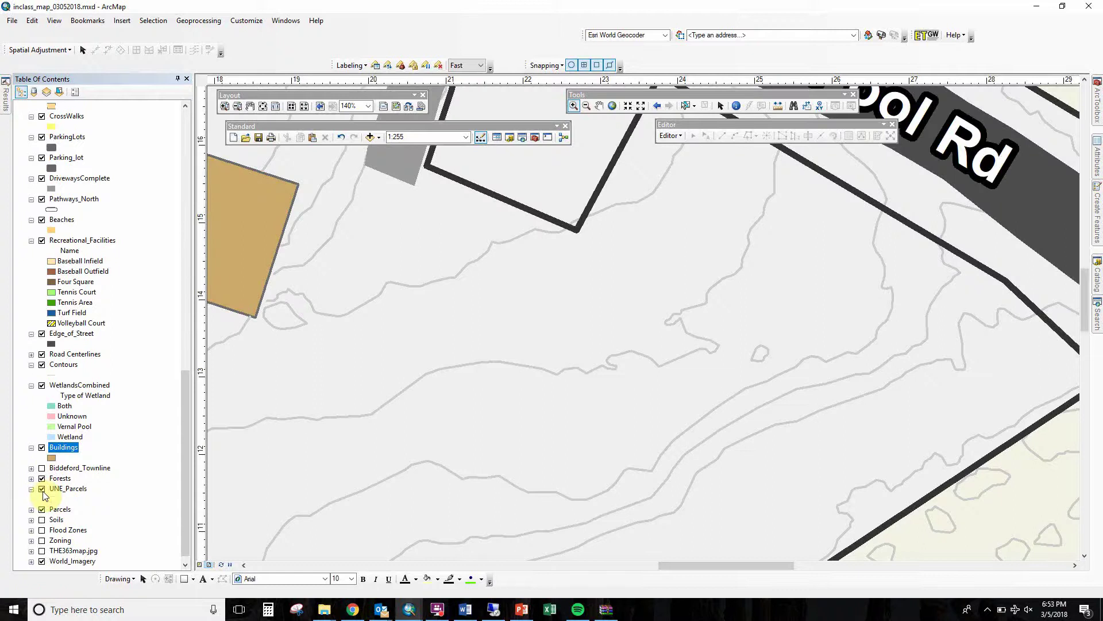
click(41, 509)
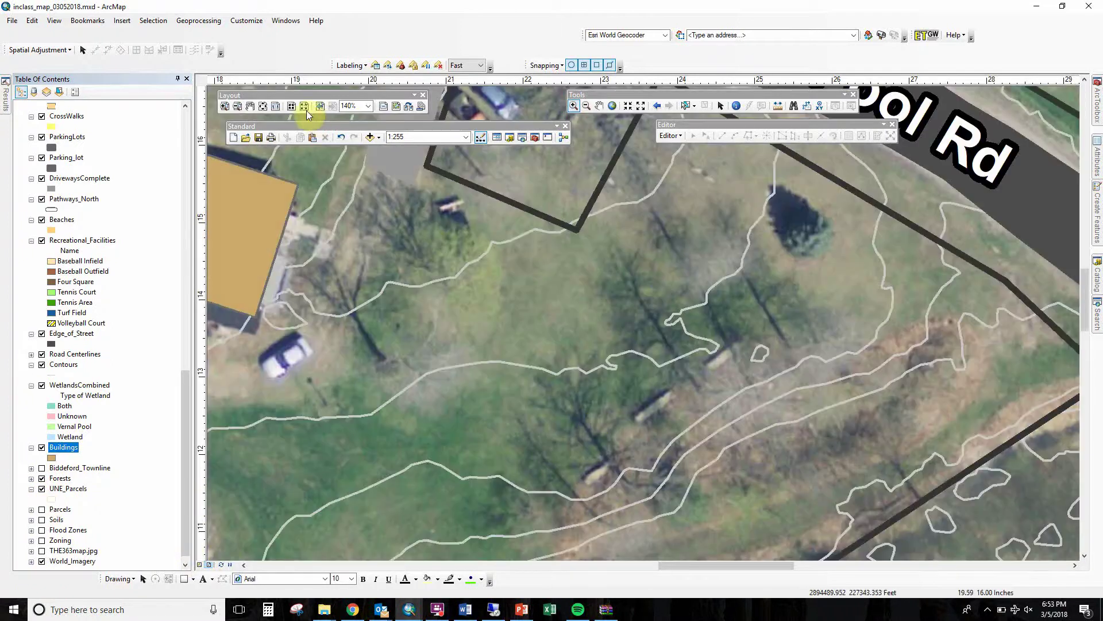
click(658, 105)
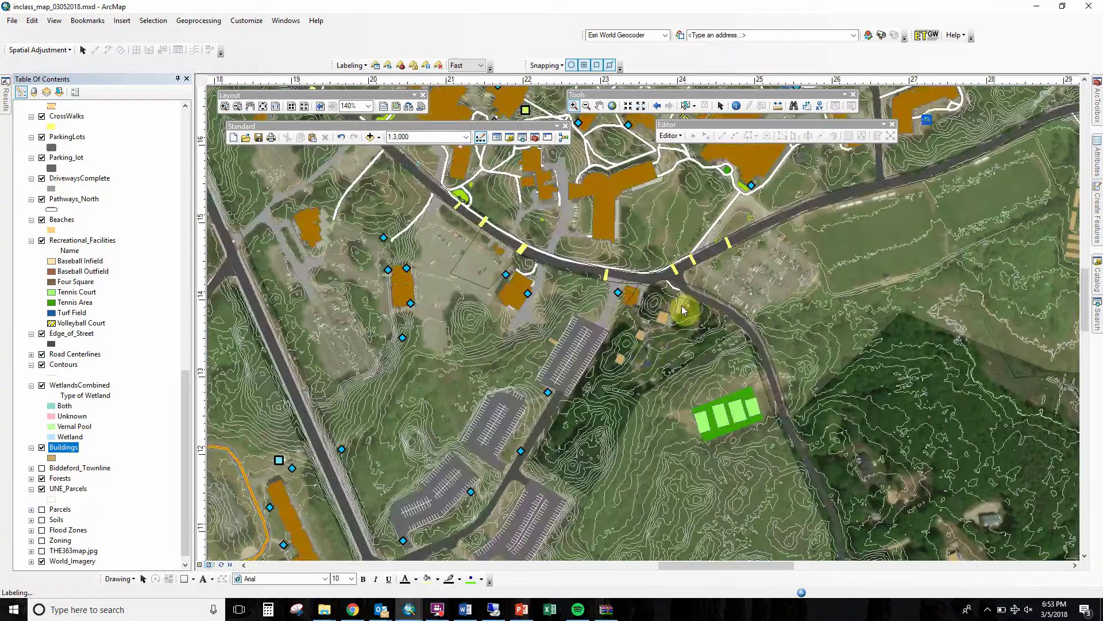
click(575, 107)
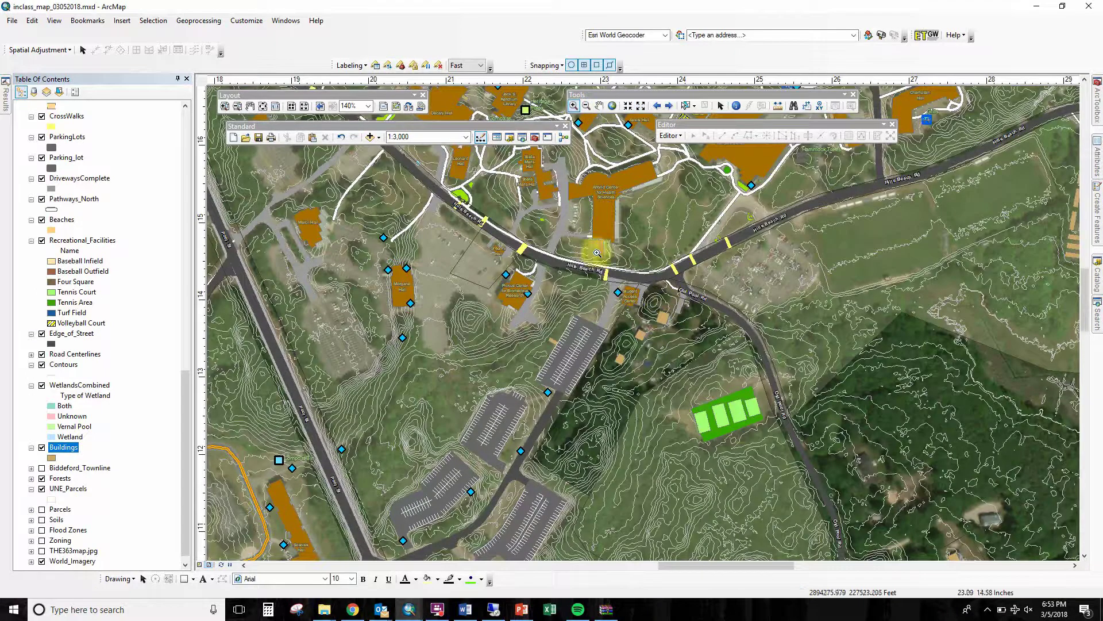
click(741, 407)
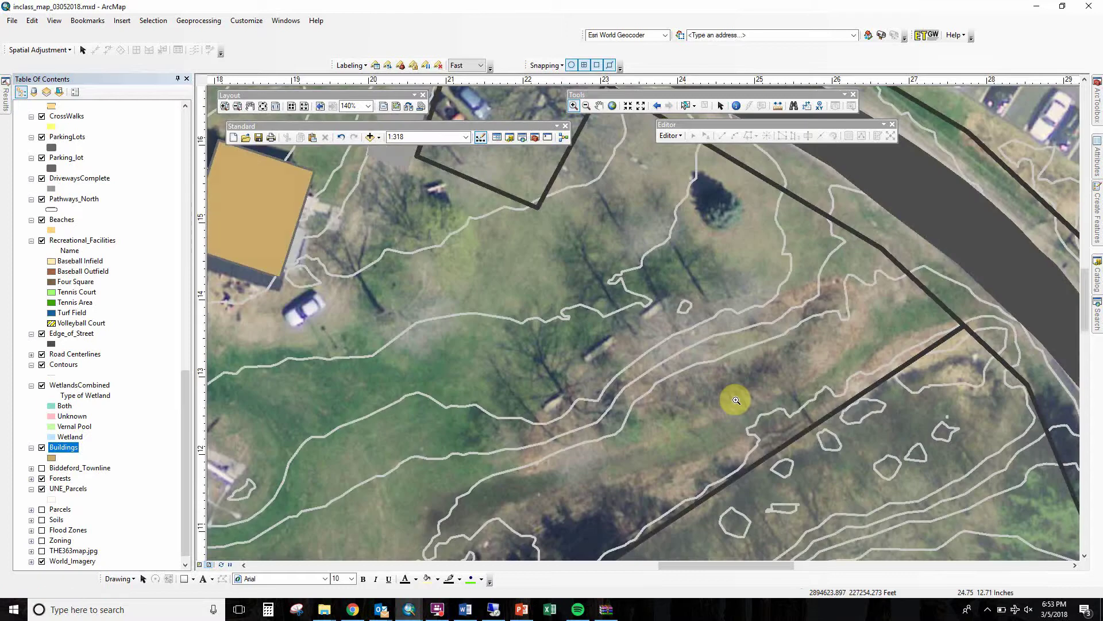
drag(420, 353, 746, 394)
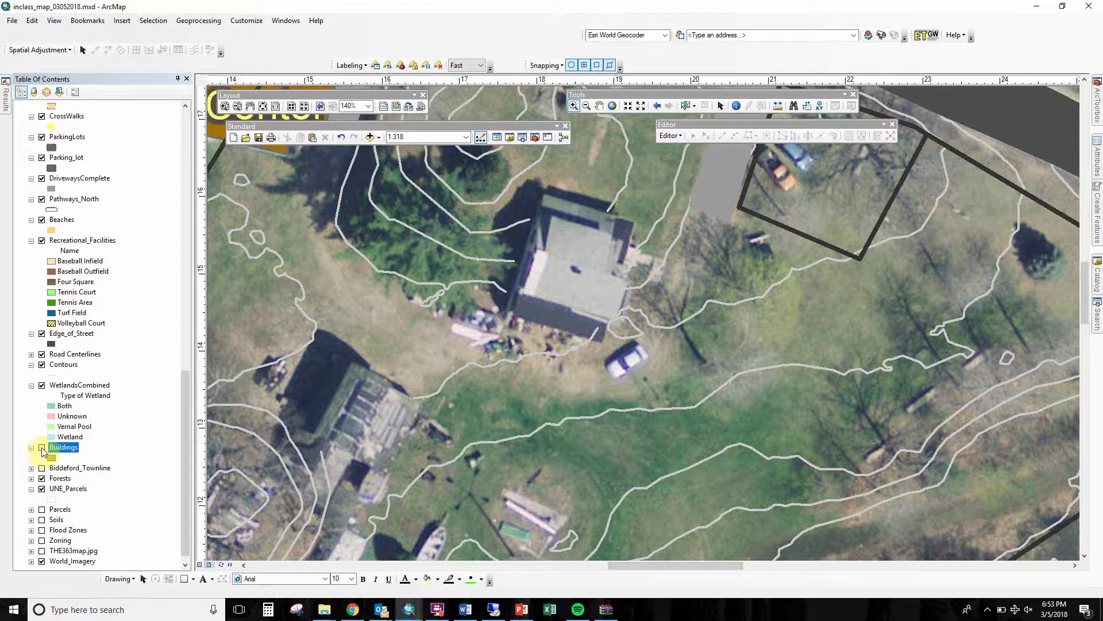
click(42, 448)
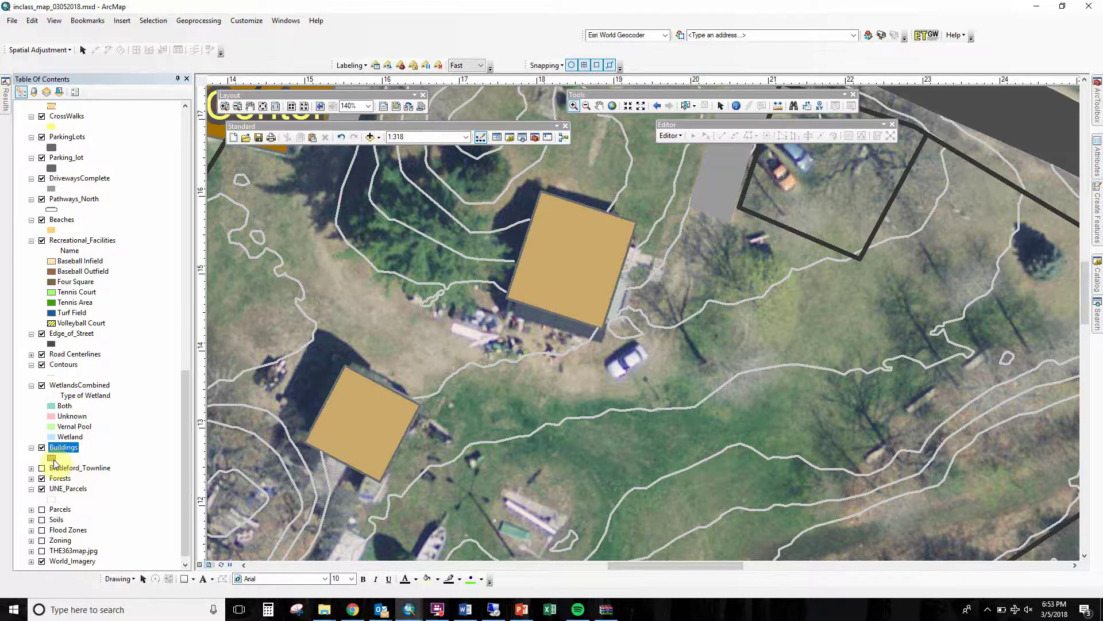
Save the brown fill symbol of the UNE_Buildings_wNames layer to the personal symbol style
click(53, 460)
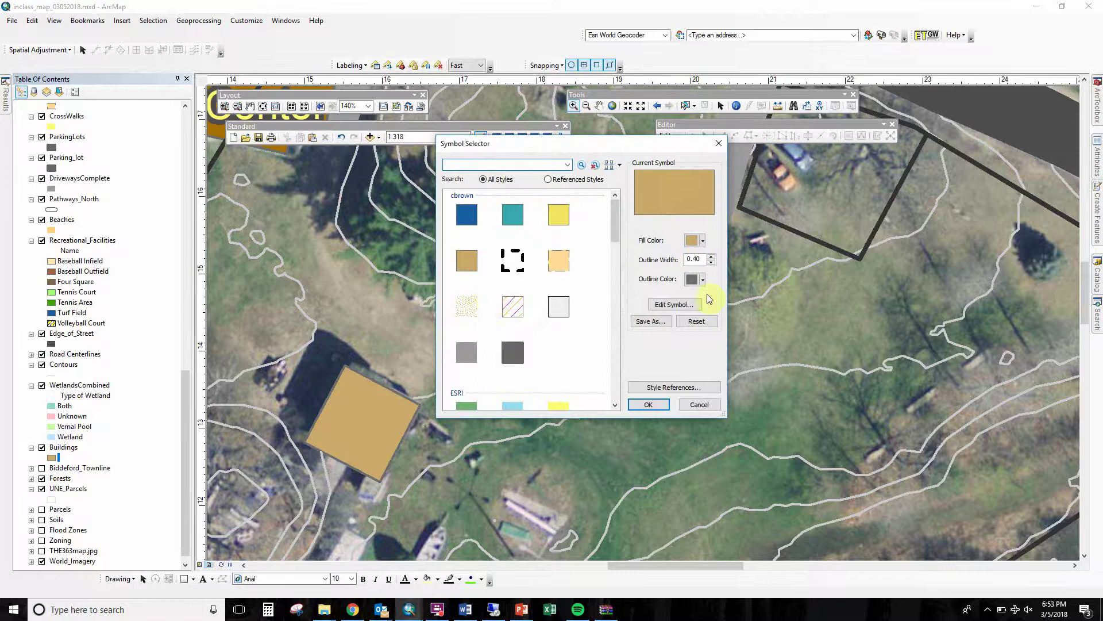
click(700, 404)
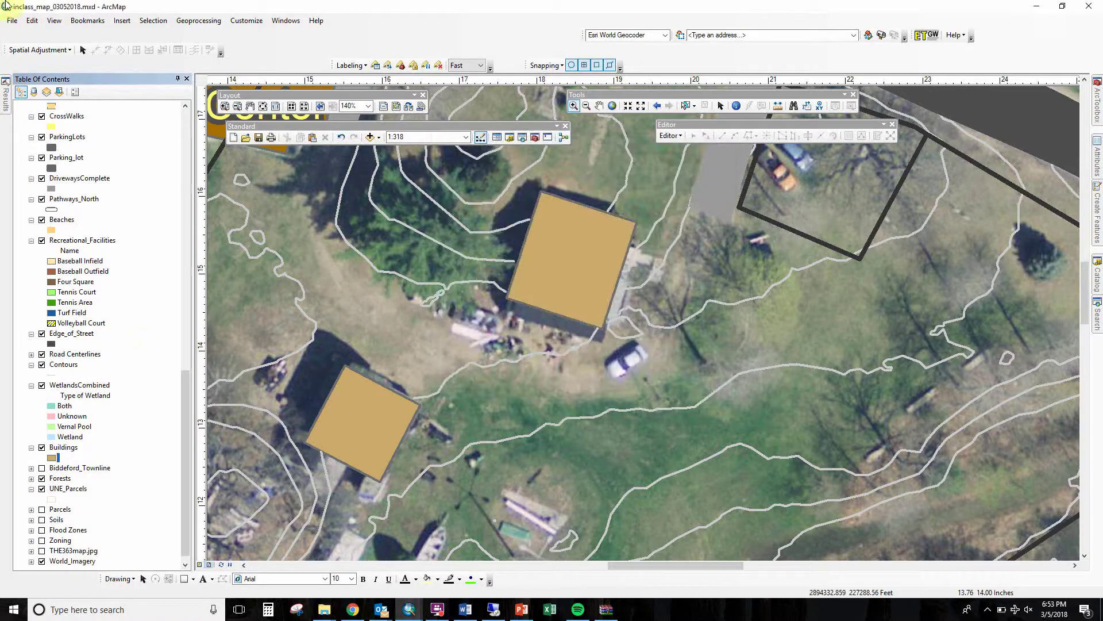
click(189, 133)
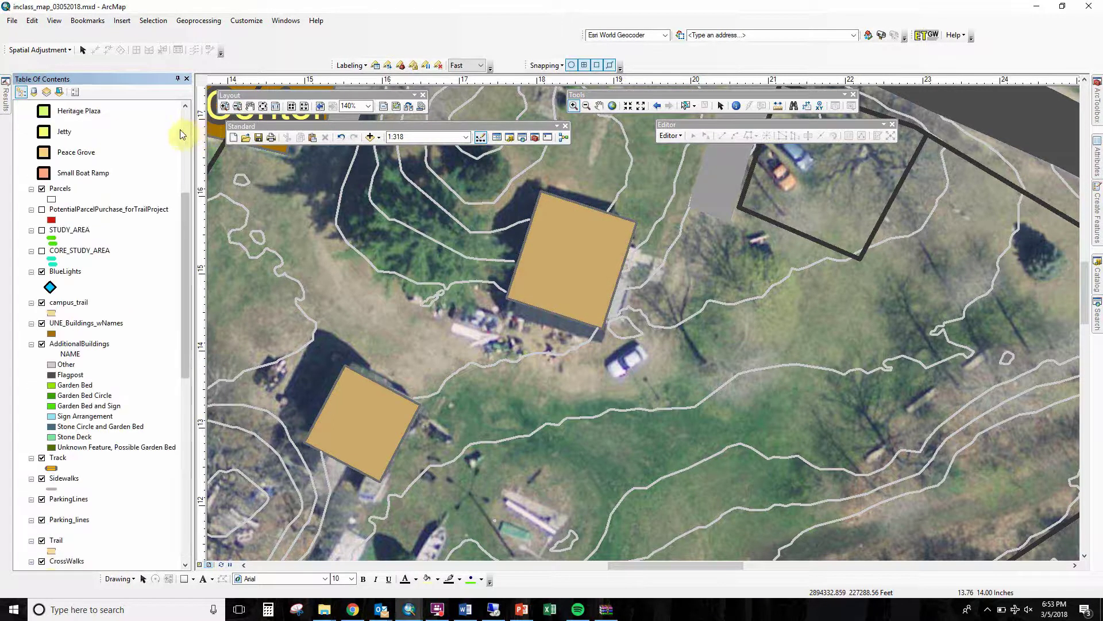
click(52, 335)
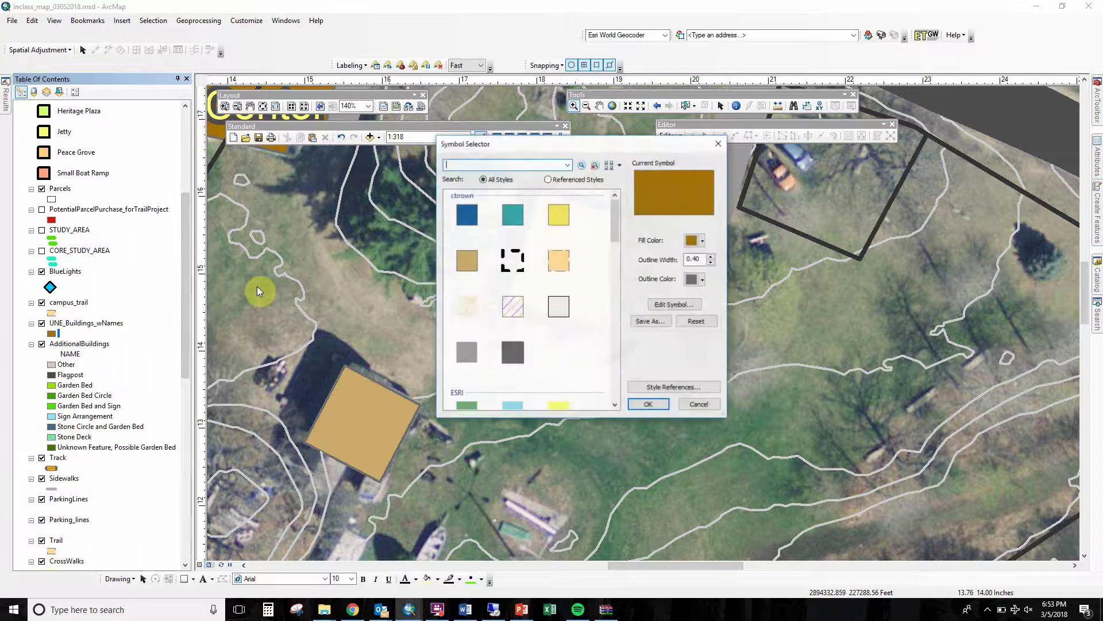
click(644, 318)
click(646, 342)
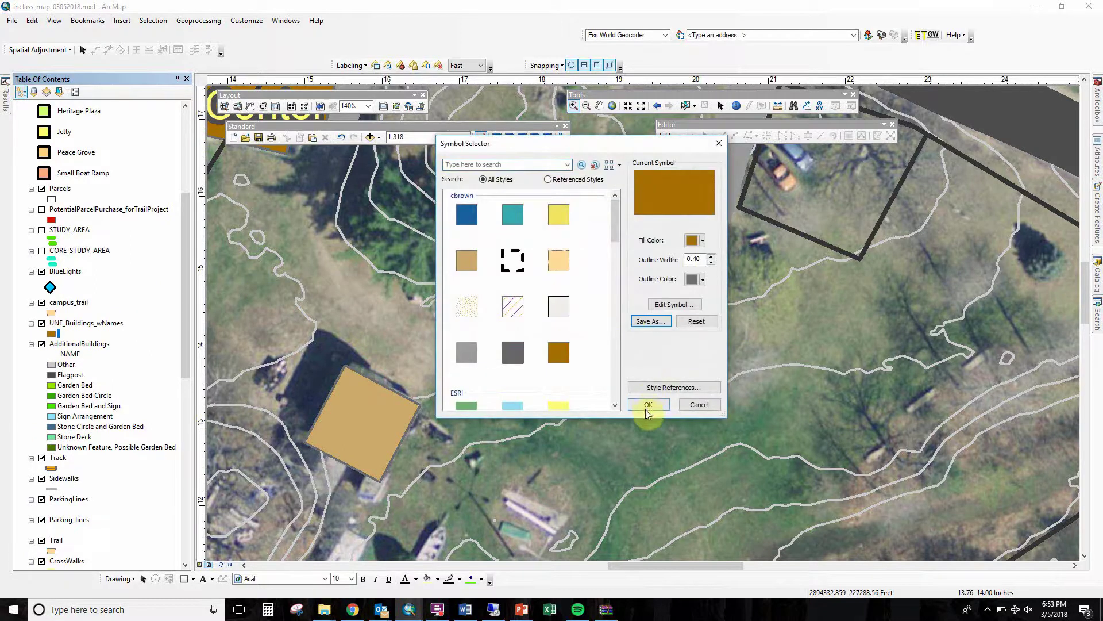
click(644, 405)
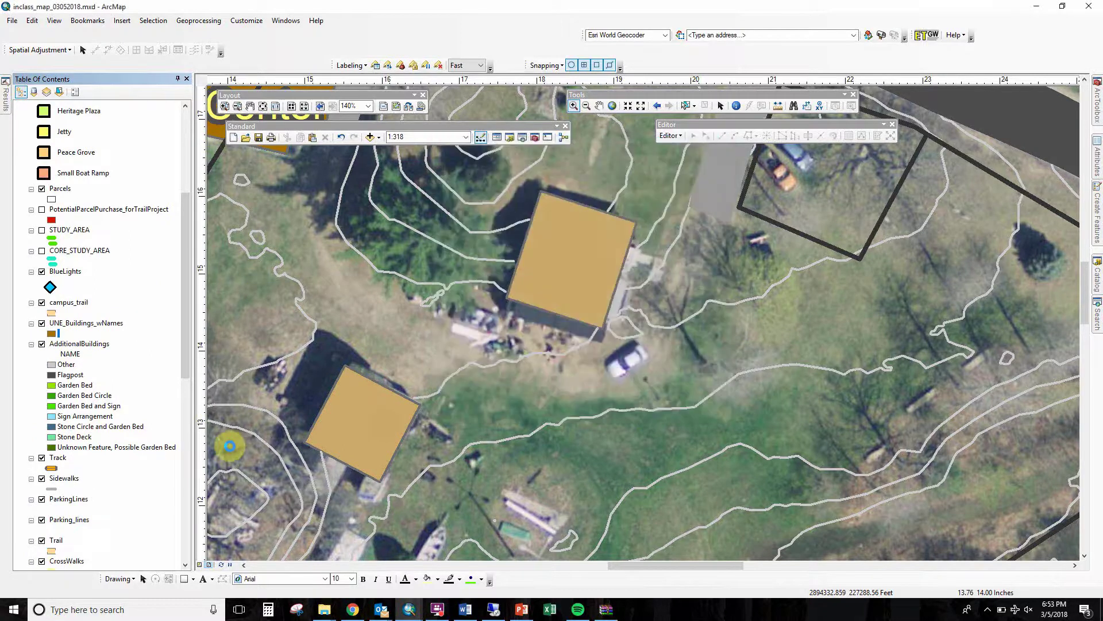
Apply the saved brown building symbol to the Buildings layer
scroll(181, 448, down, 15)
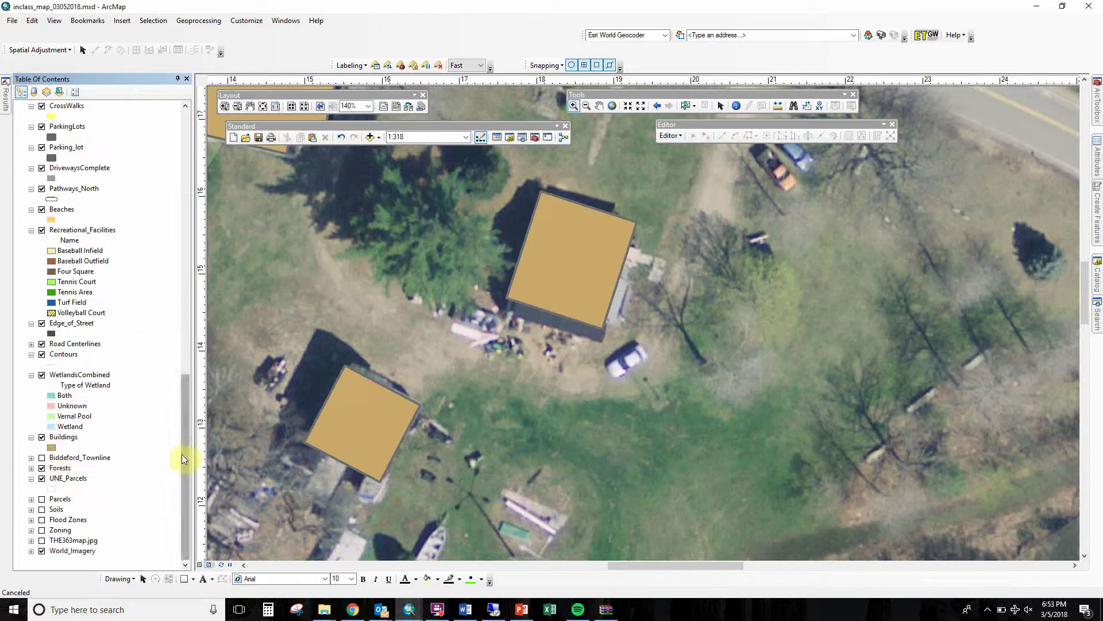
click(51, 448)
double_click(554, 352)
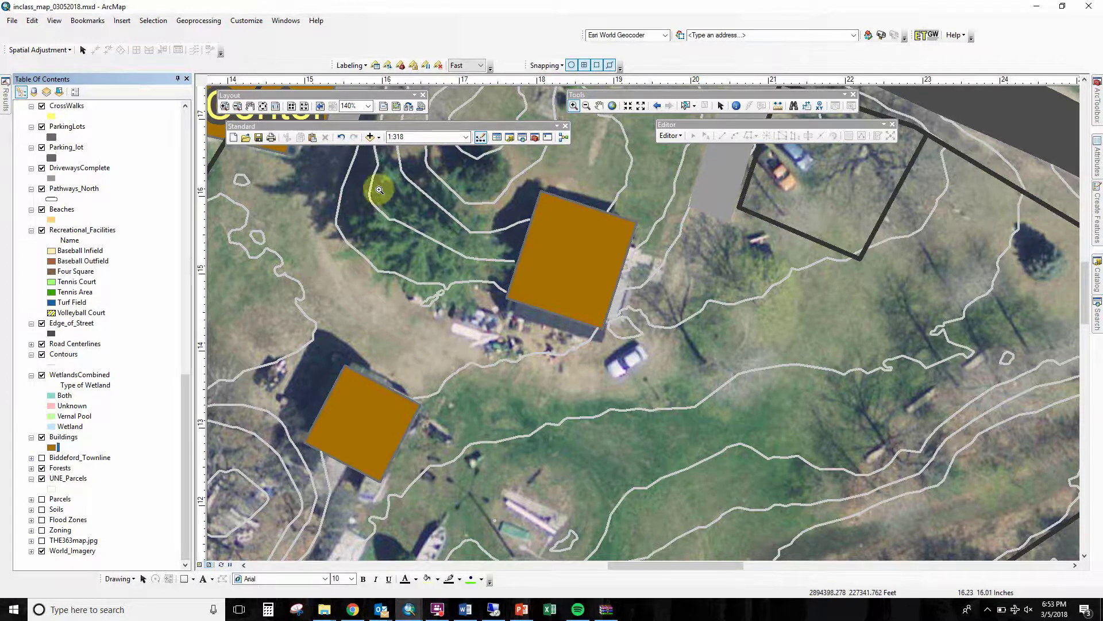
Check the layout at 100% zoom, hide World_Imagery, and display the whole page with the map returned to the full-campus extent
click(357, 107)
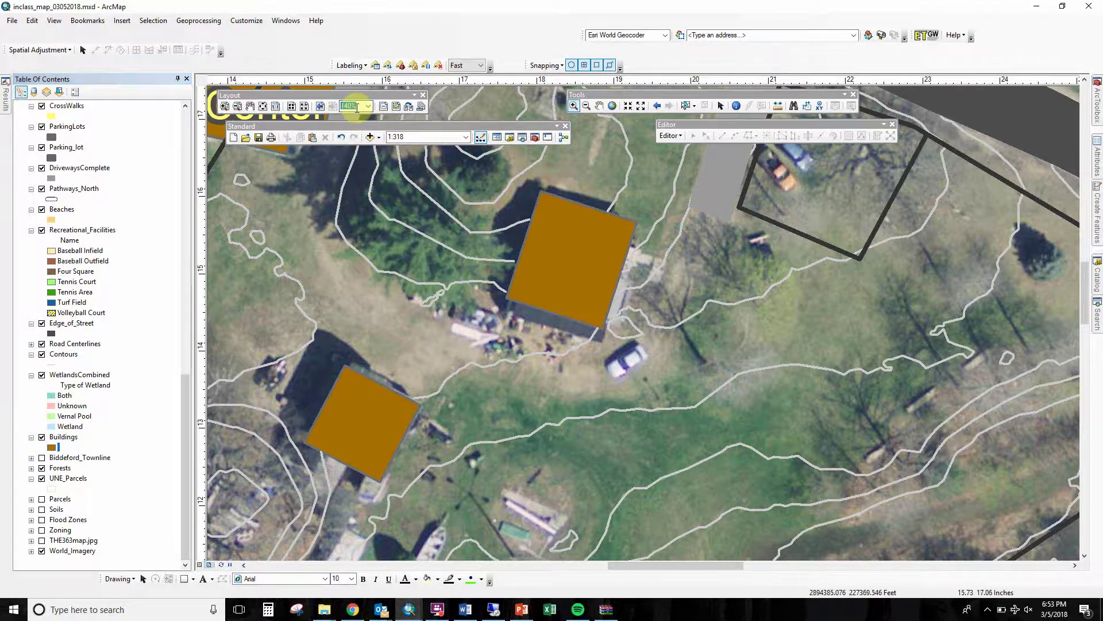
text(100)
key(Return)
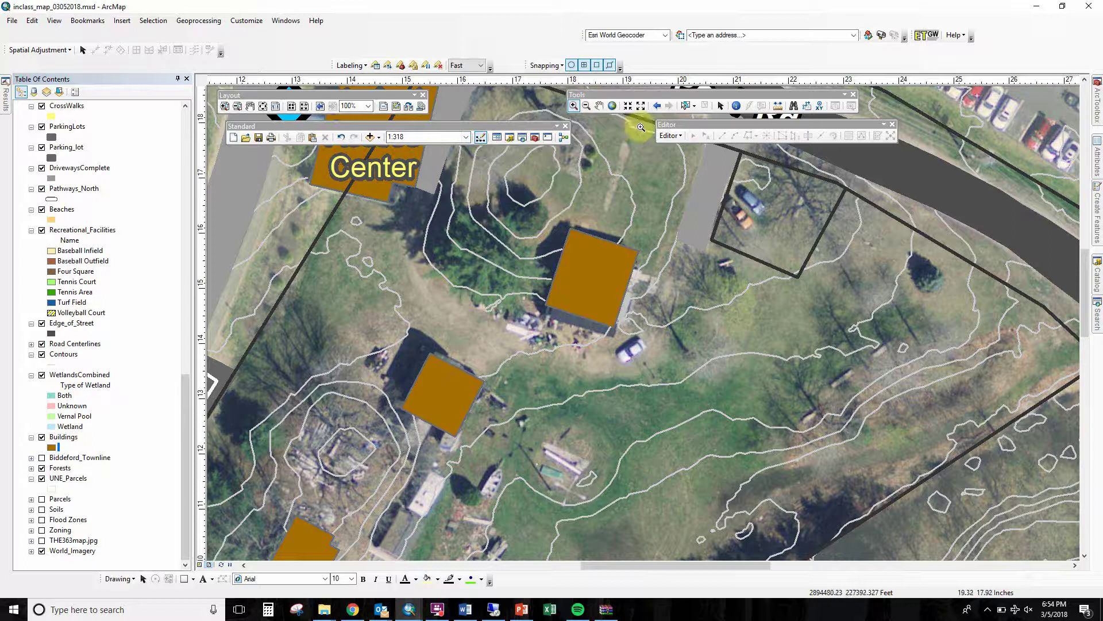
click(264, 107)
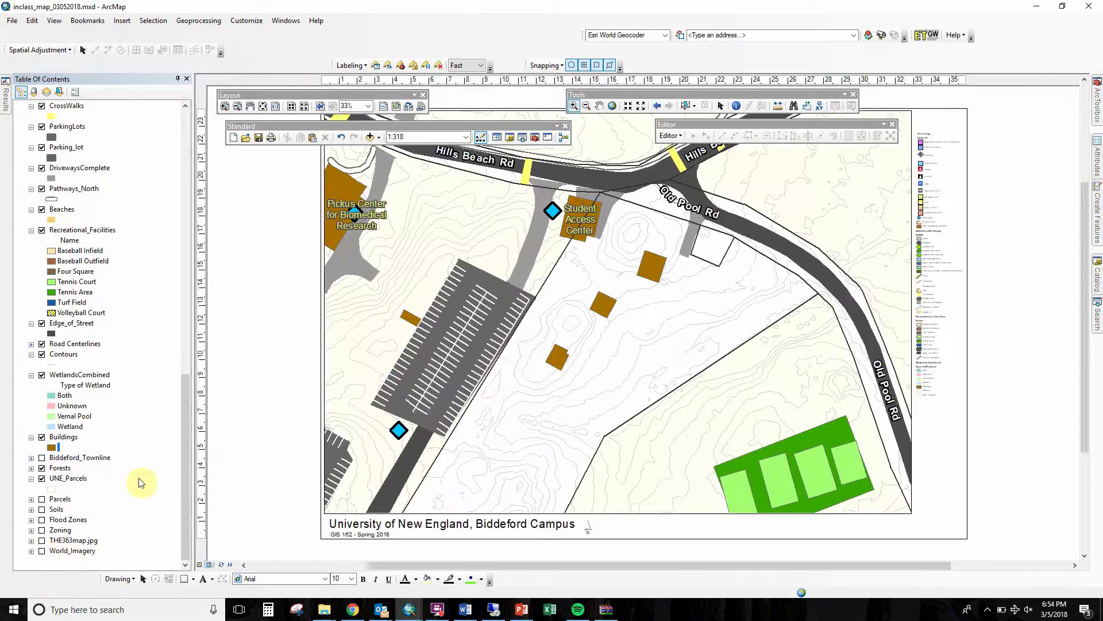
click(657, 106)
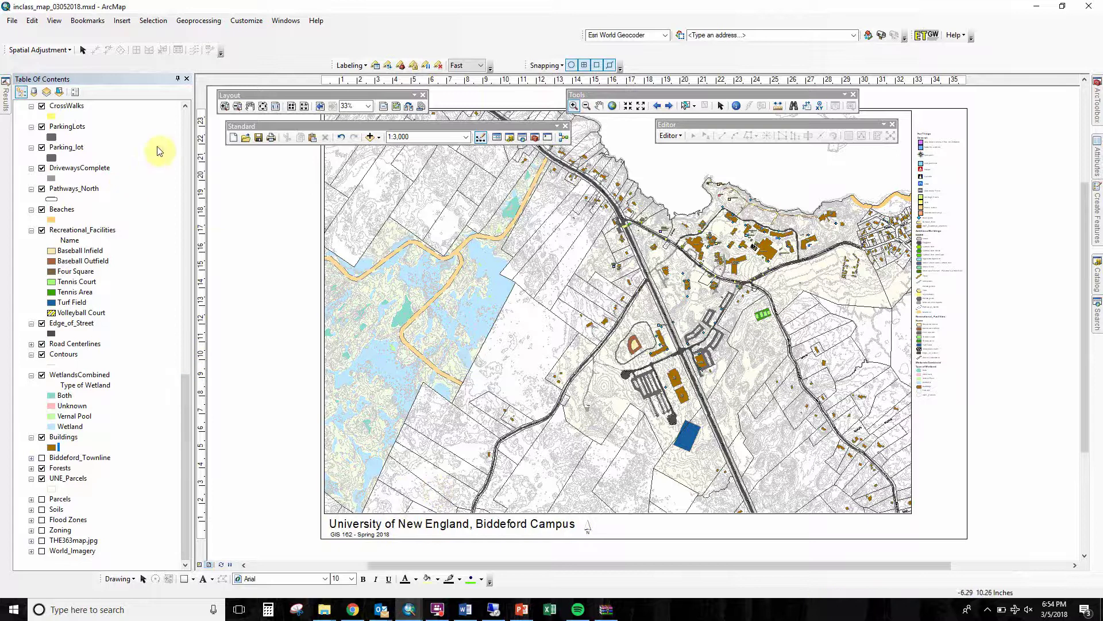
Give the Layers data frame a background using the Blue preset and apply it
click(188, 122)
click(188, 121)
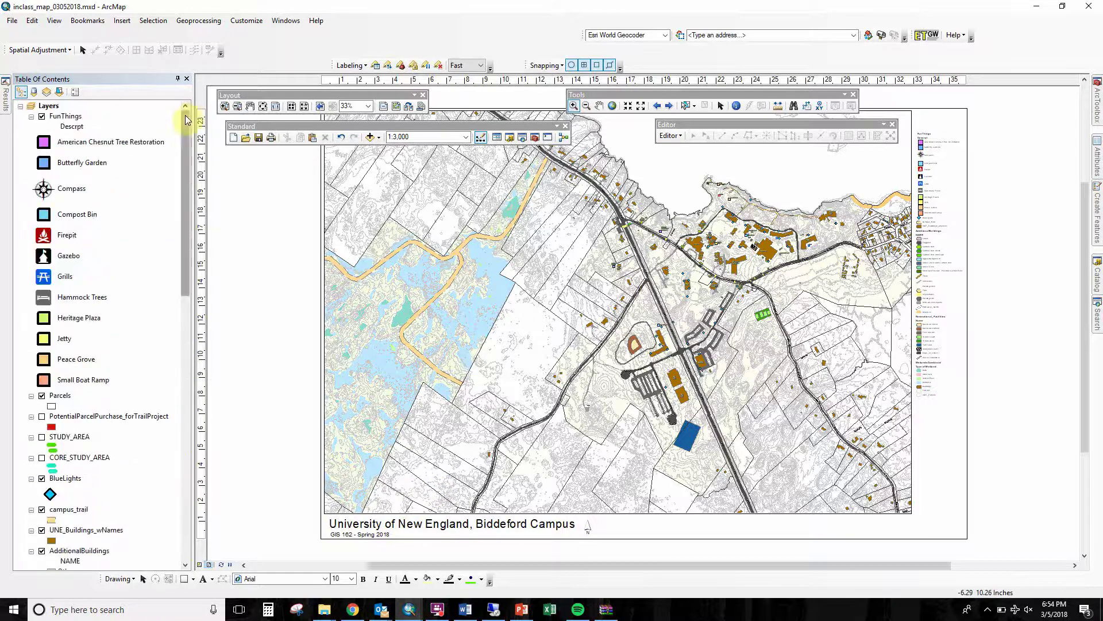
click(57, 108)
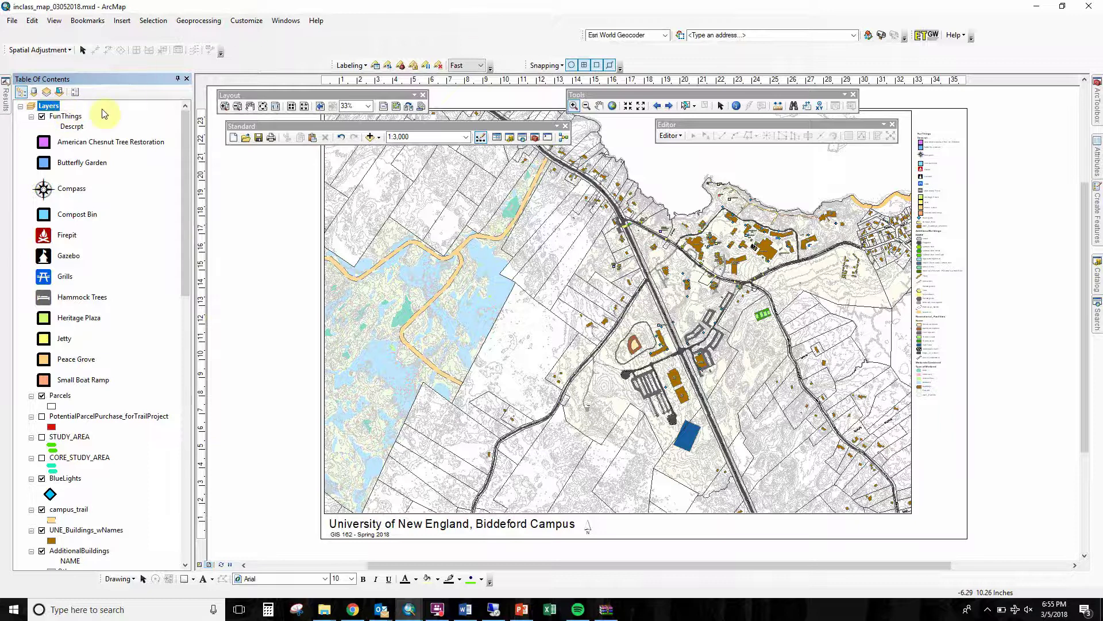
right_click(53, 108)
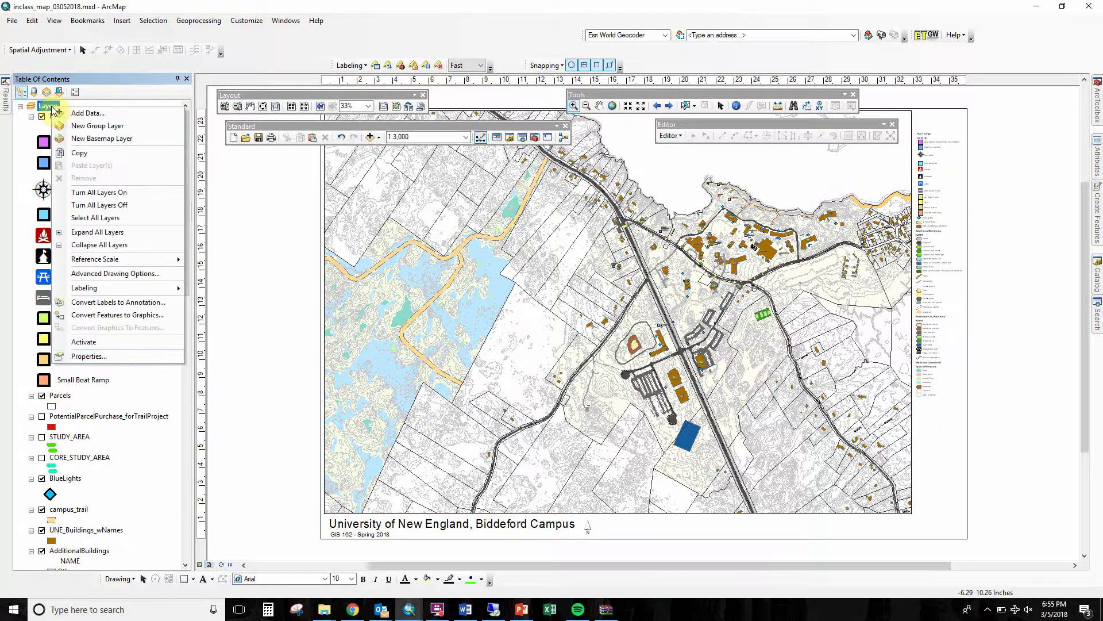
click(115, 357)
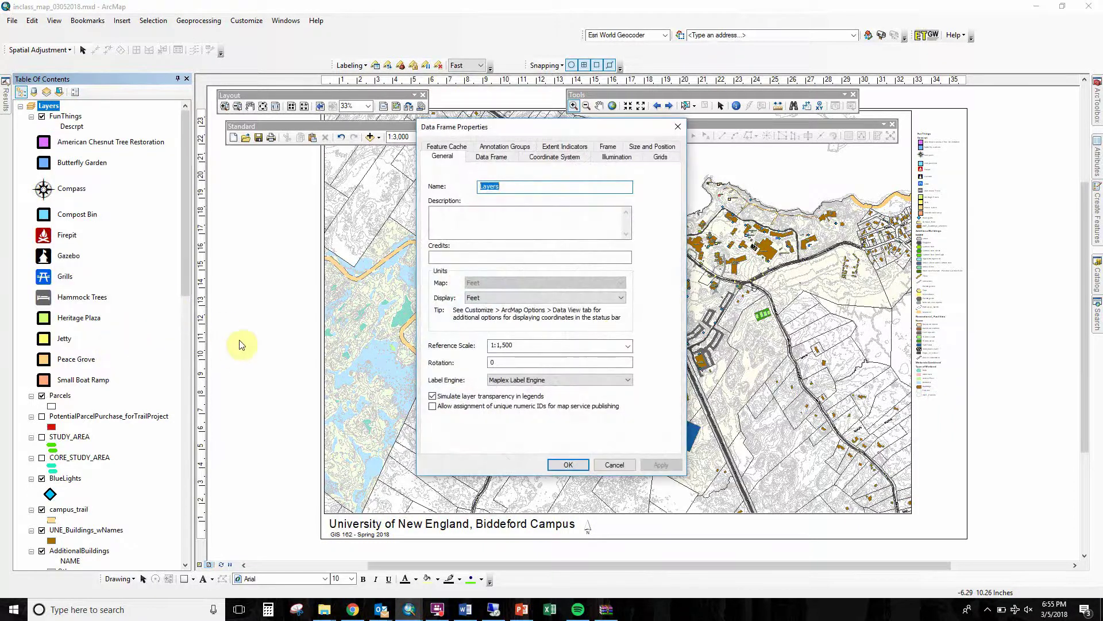
click(607, 146)
click(508, 247)
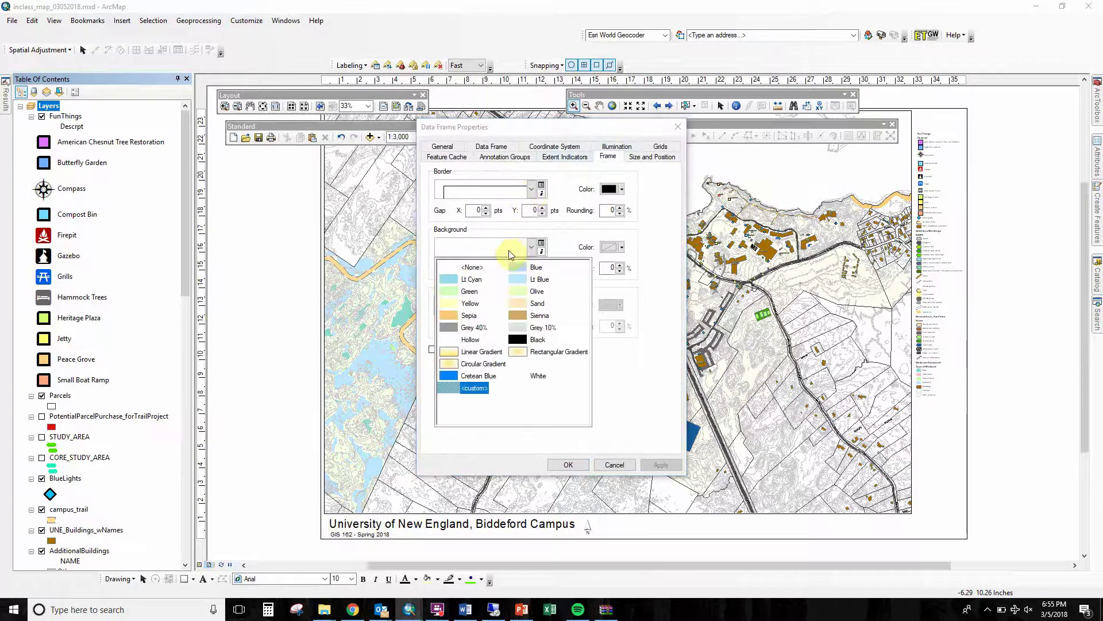
click(518, 273)
click(649, 464)
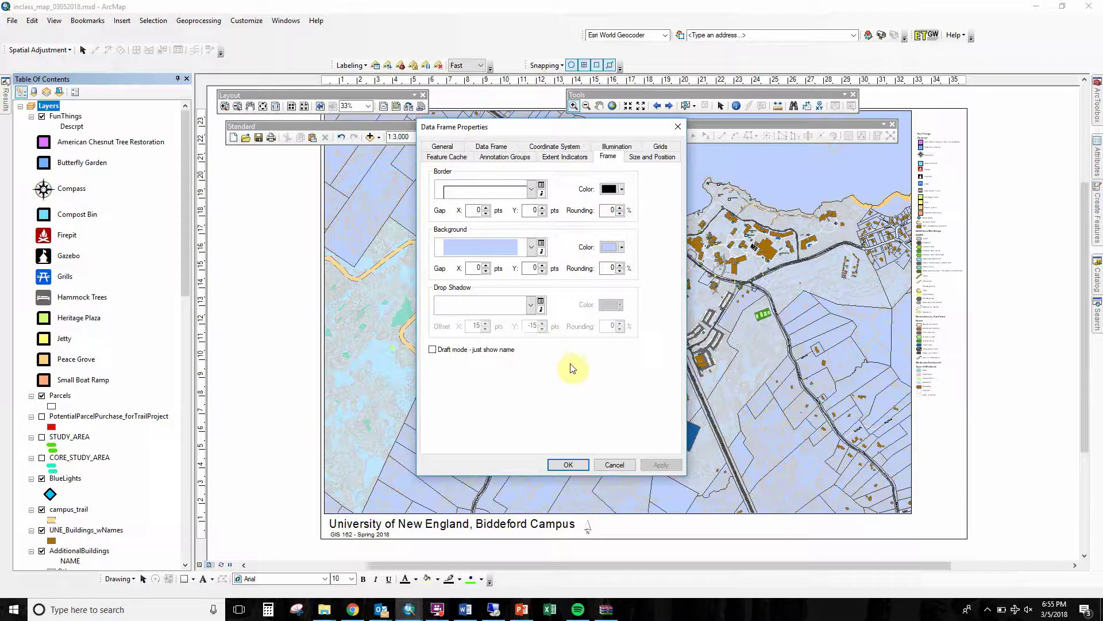
Recolor the data frame background to a bright light cyan-blue
click(622, 248)
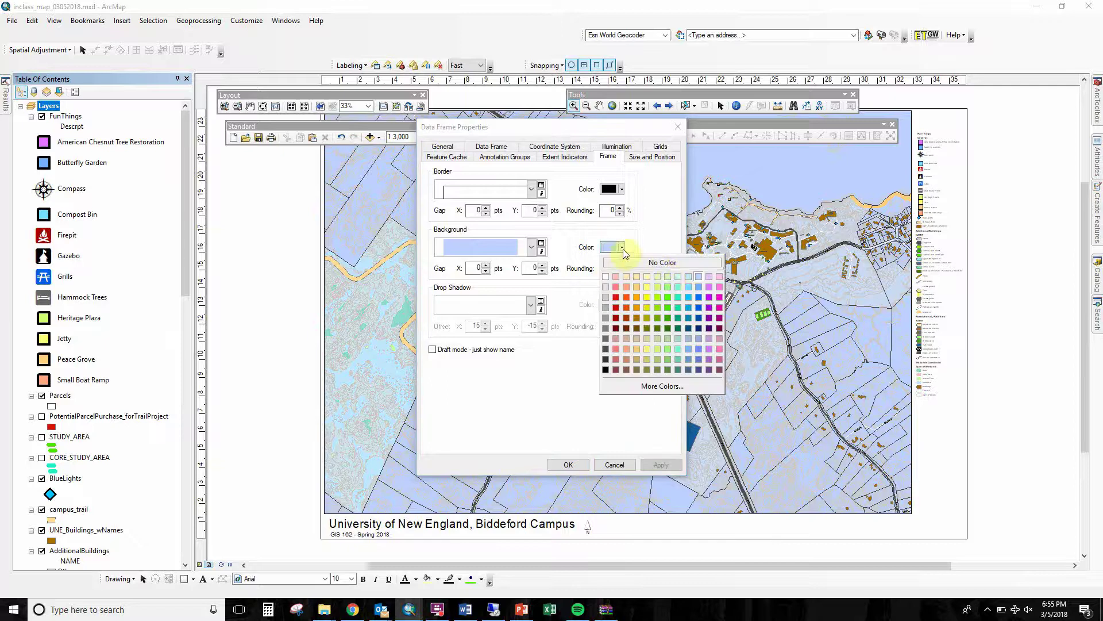
click(691, 288)
click(661, 465)
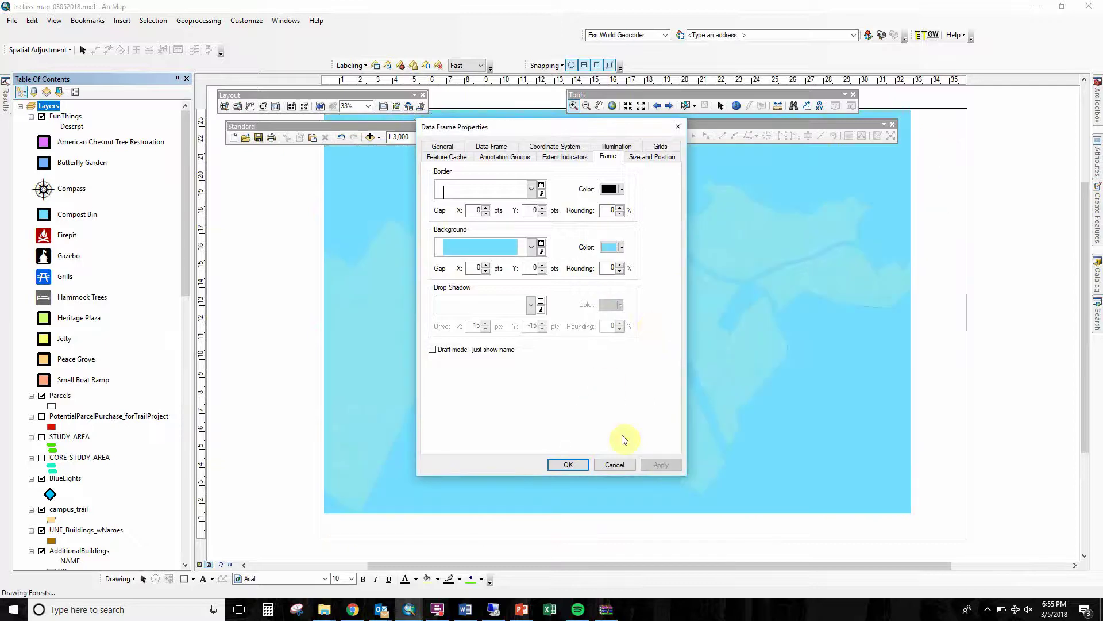
click(568, 465)
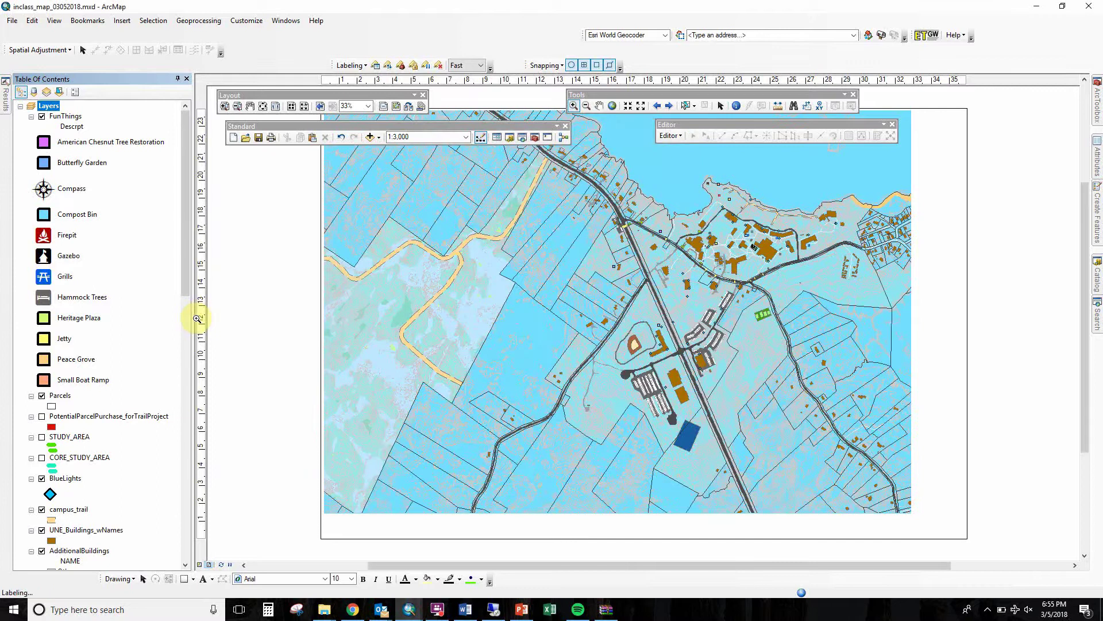
Expand the Parcels layer listed below UNE_Parcels and make it visible on the map
drag(183, 265, 192, 536)
click(31, 499)
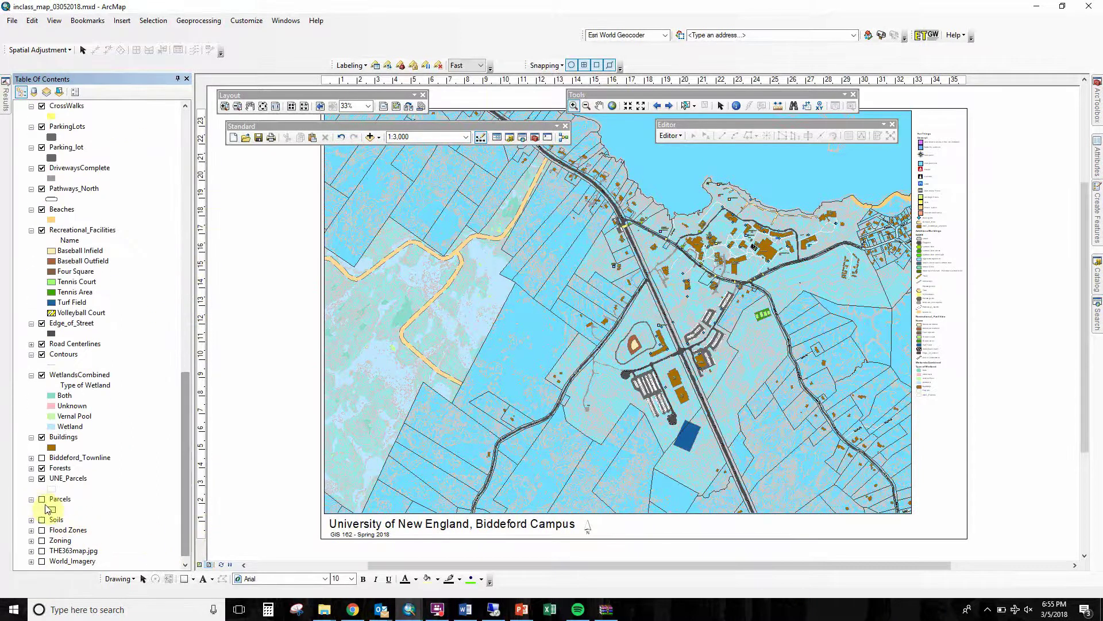
click(42, 499)
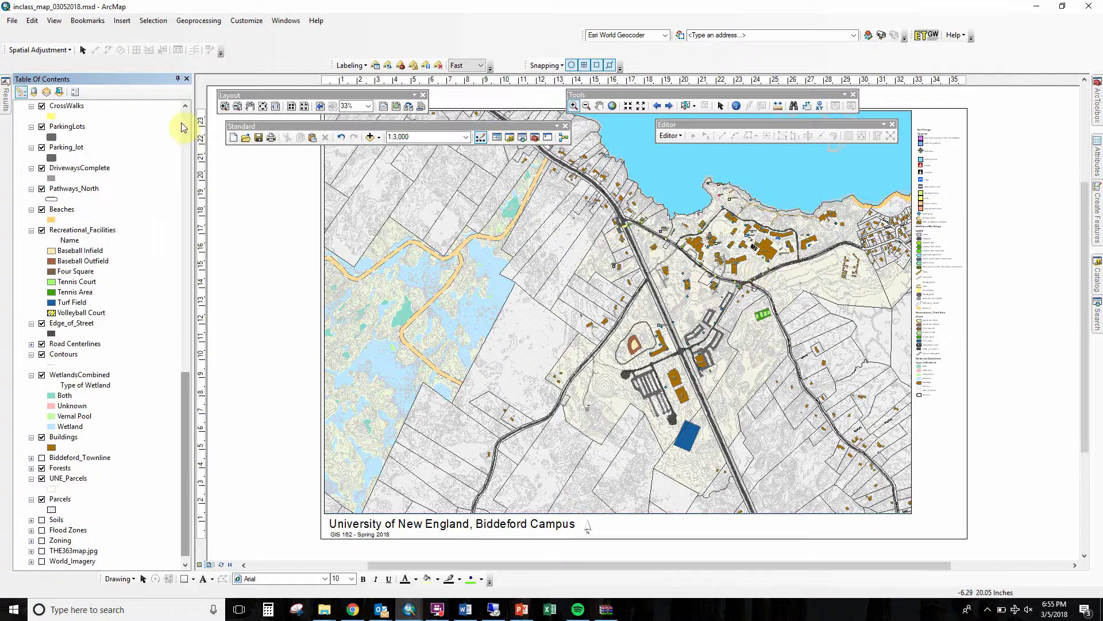
Change the Layers data frame's background color to a medium blue and select the legend on the layout
scroll(183, 127, up, 10)
drag(612, 203, 516, 359)
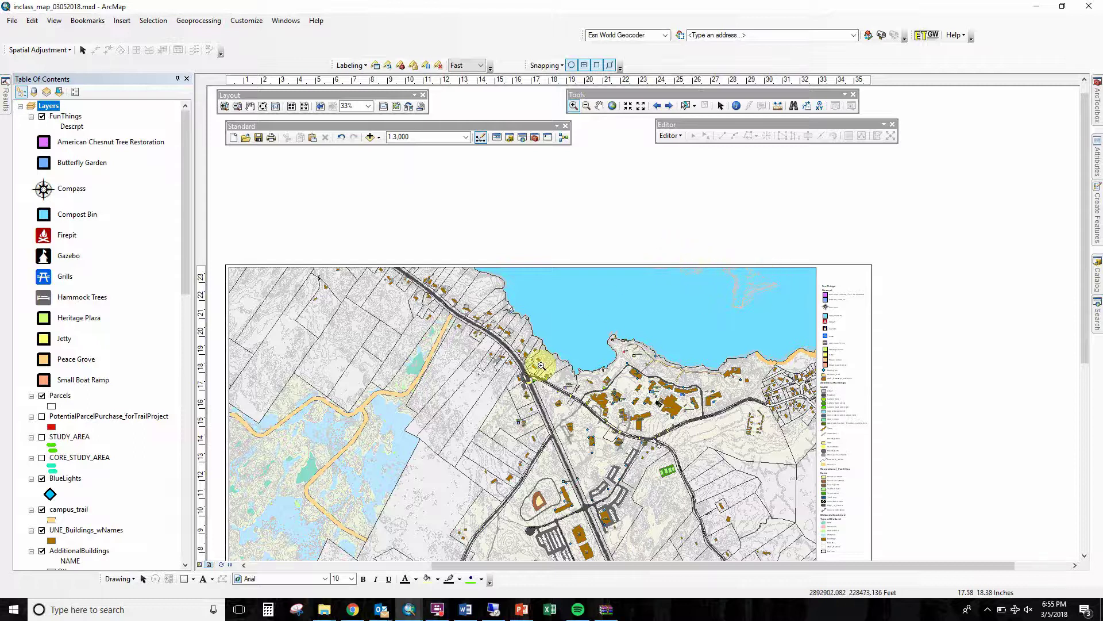
double_click(50, 107)
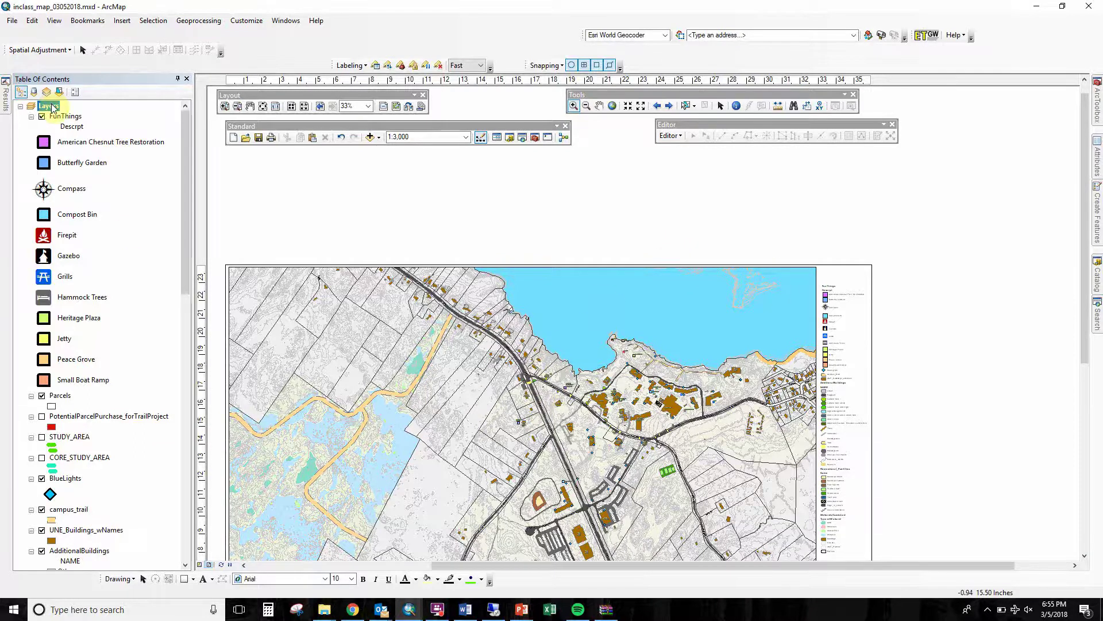
click(620, 259)
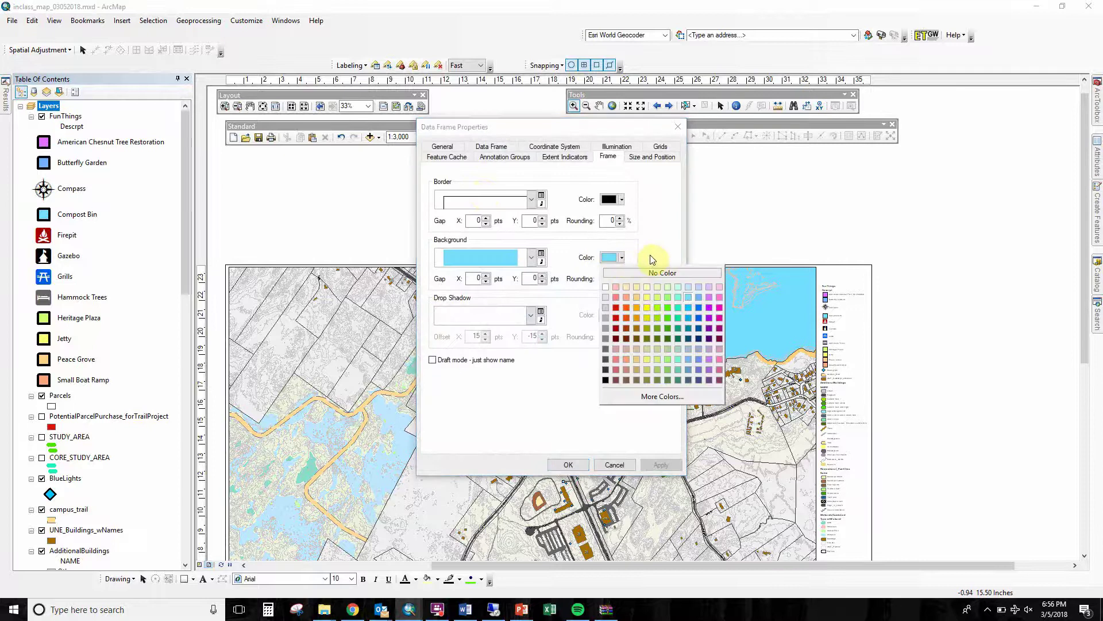
click(692, 298)
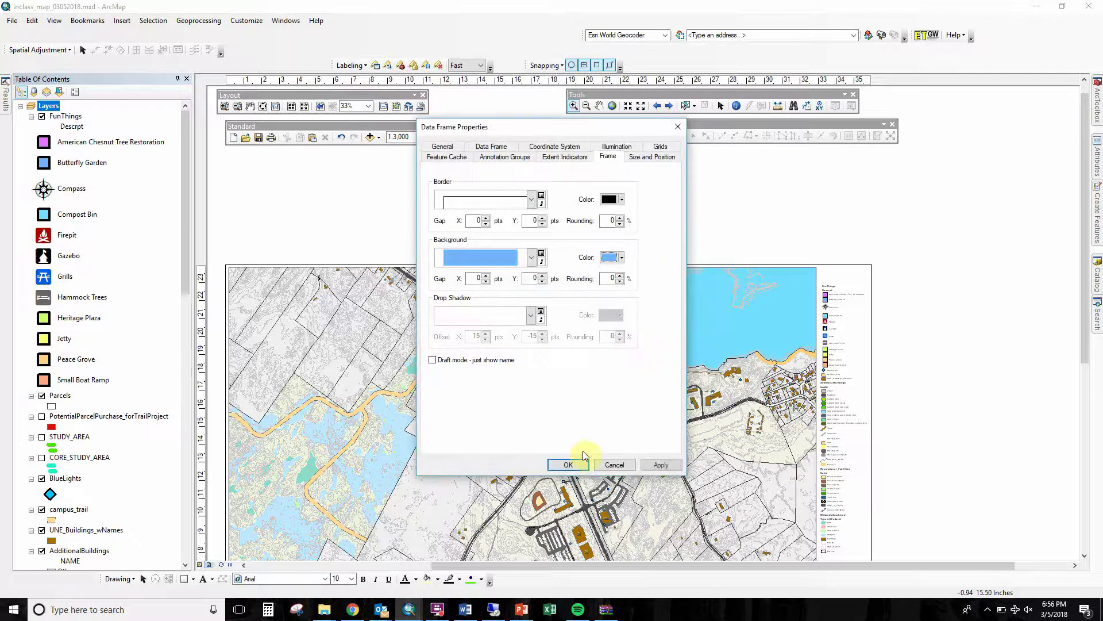
click(661, 465)
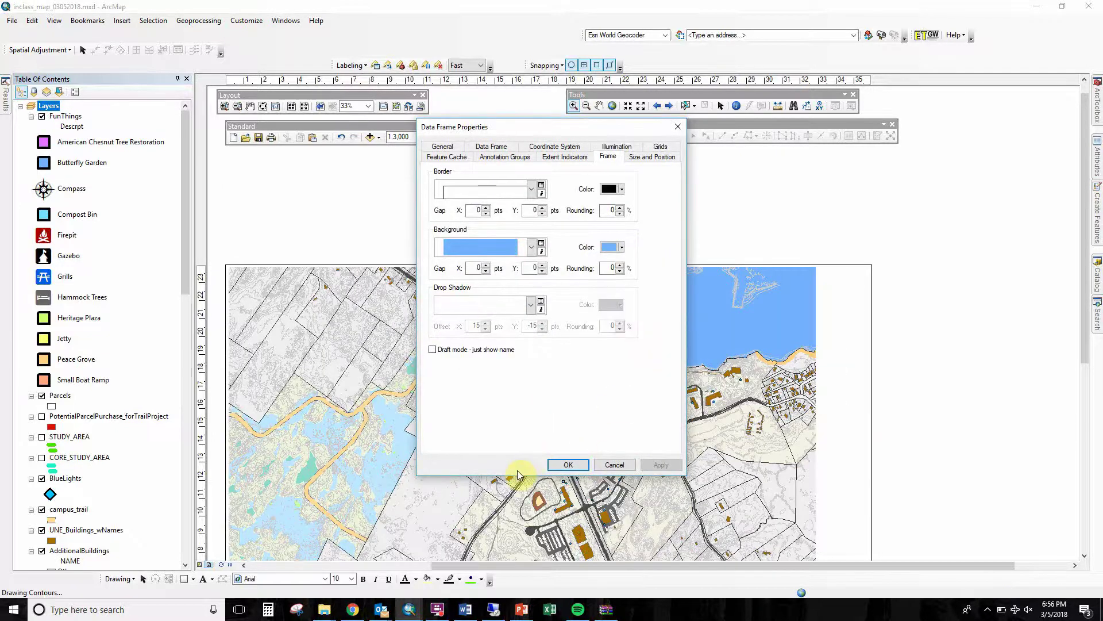
click(556, 463)
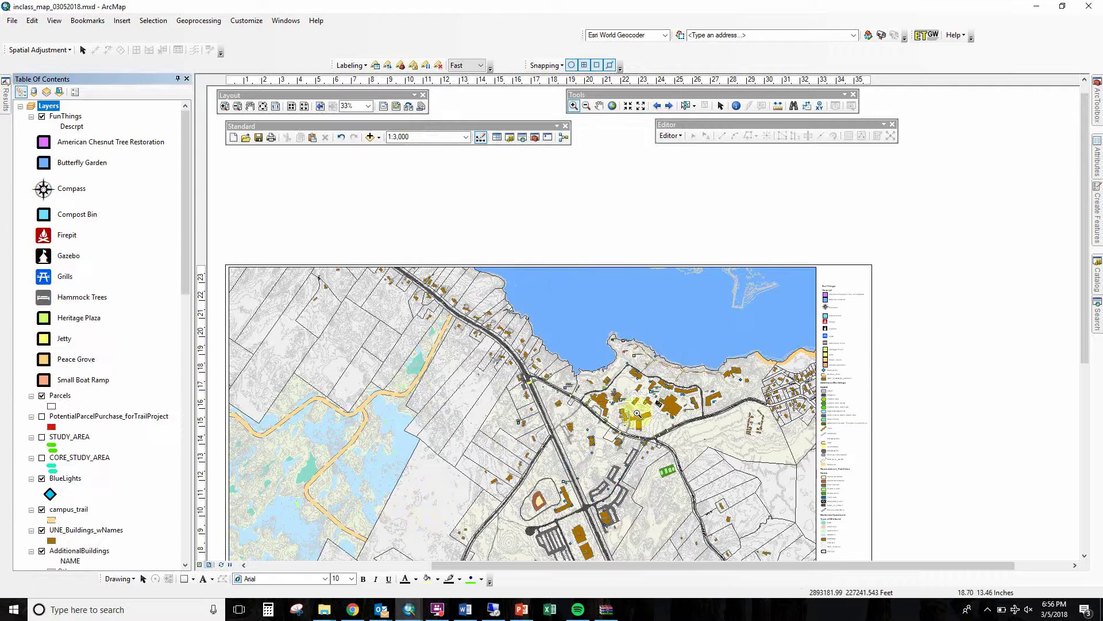
click(721, 106)
click(836, 308)
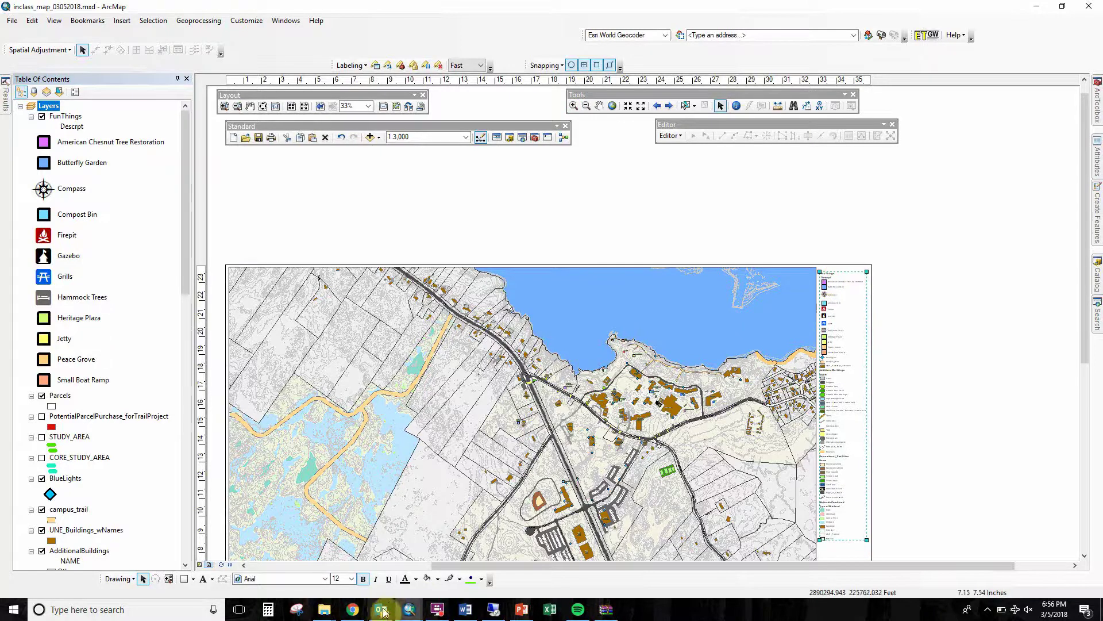
Switch to Chrome, search for color brewer in a new tab, and open the ColorBrewer: Color Advice for Maps site
click(353, 609)
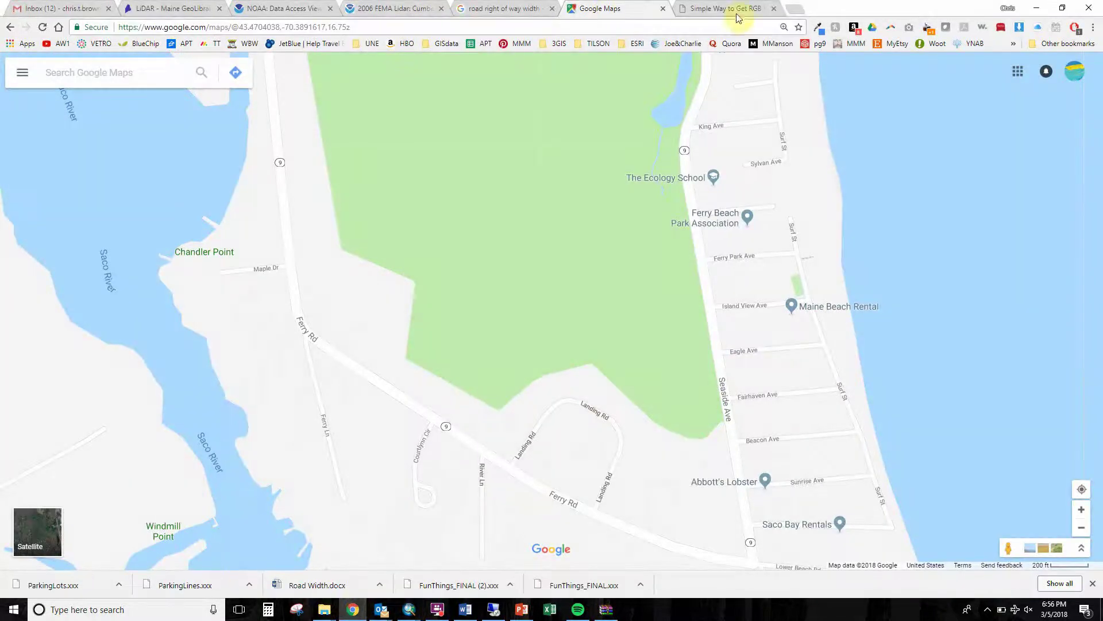
click(796, 9)
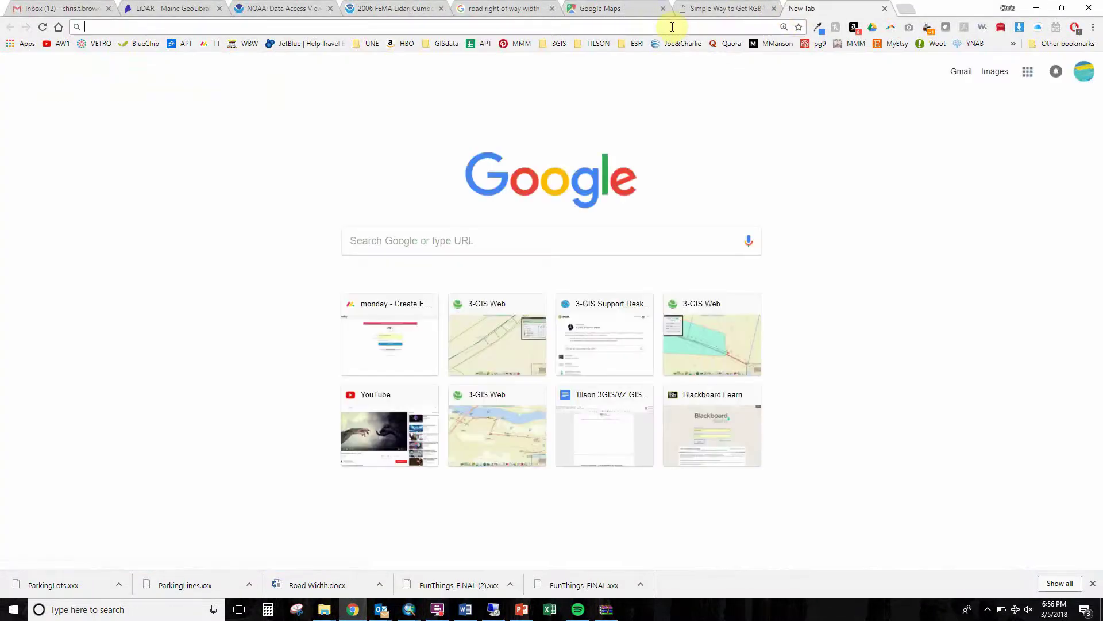
text(color brew)
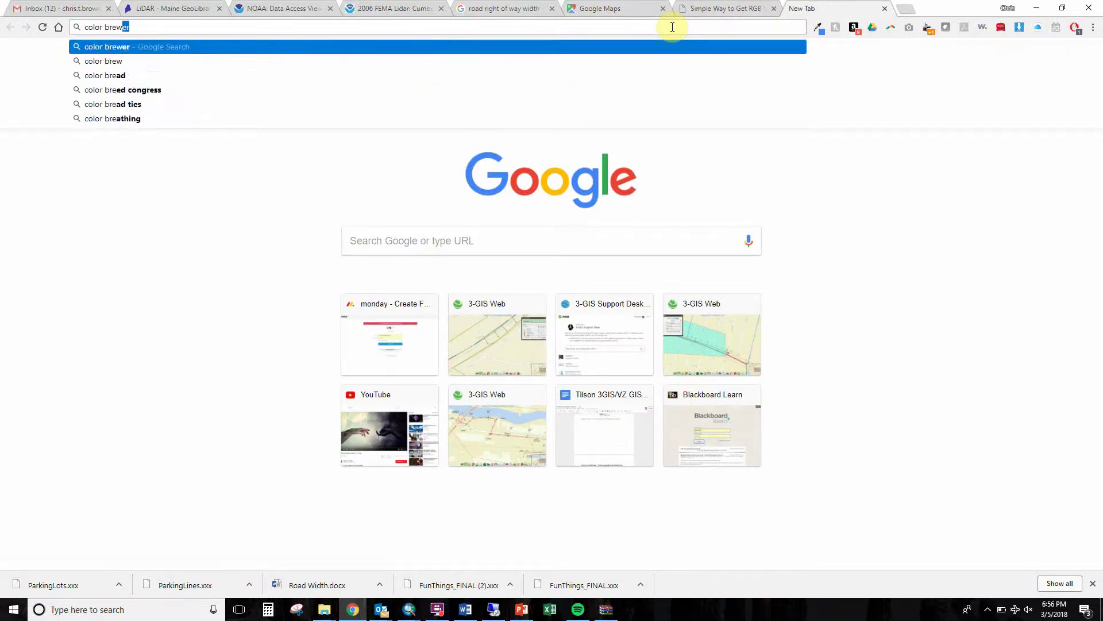
key(Return)
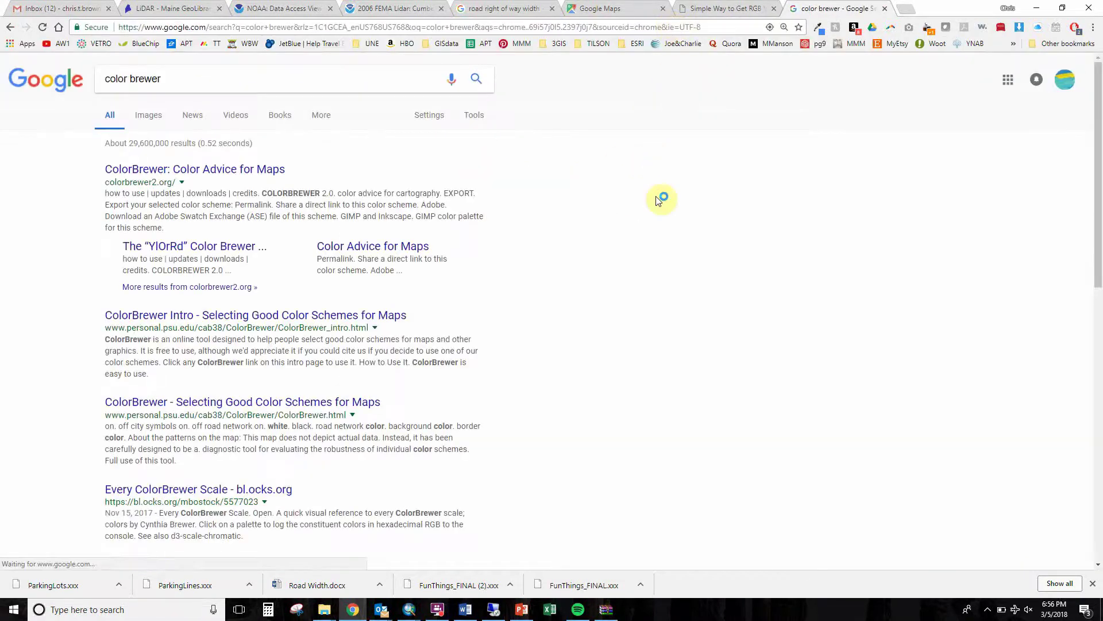
click(251, 170)
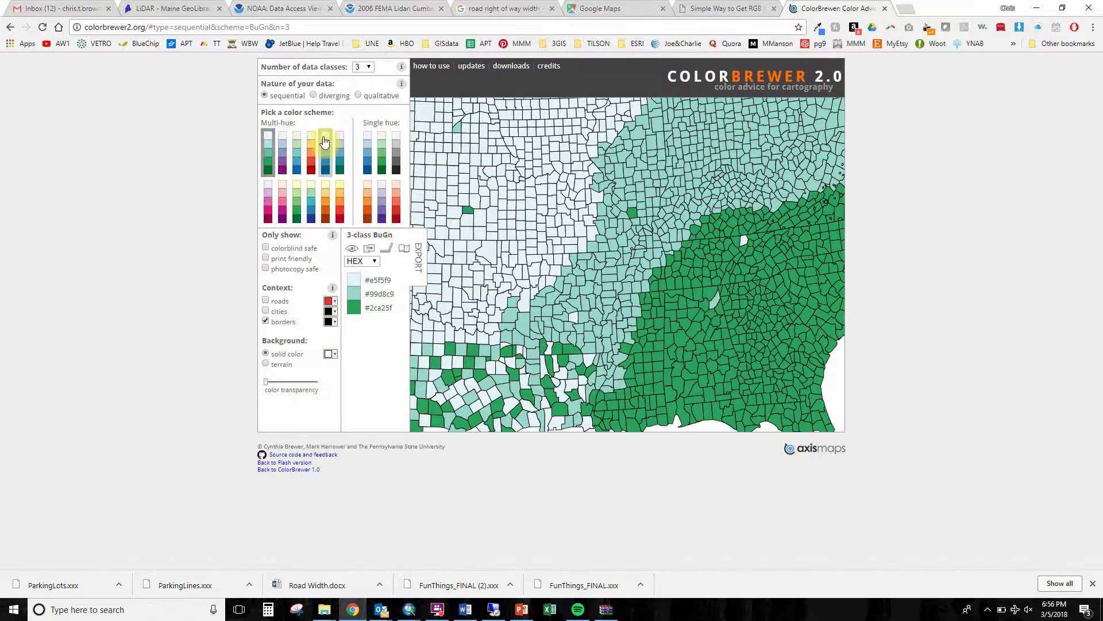
Preview multi-hue sequential color schemes including OrRd, followed by the diverging RdBu scheme
click(284, 154)
click(311, 151)
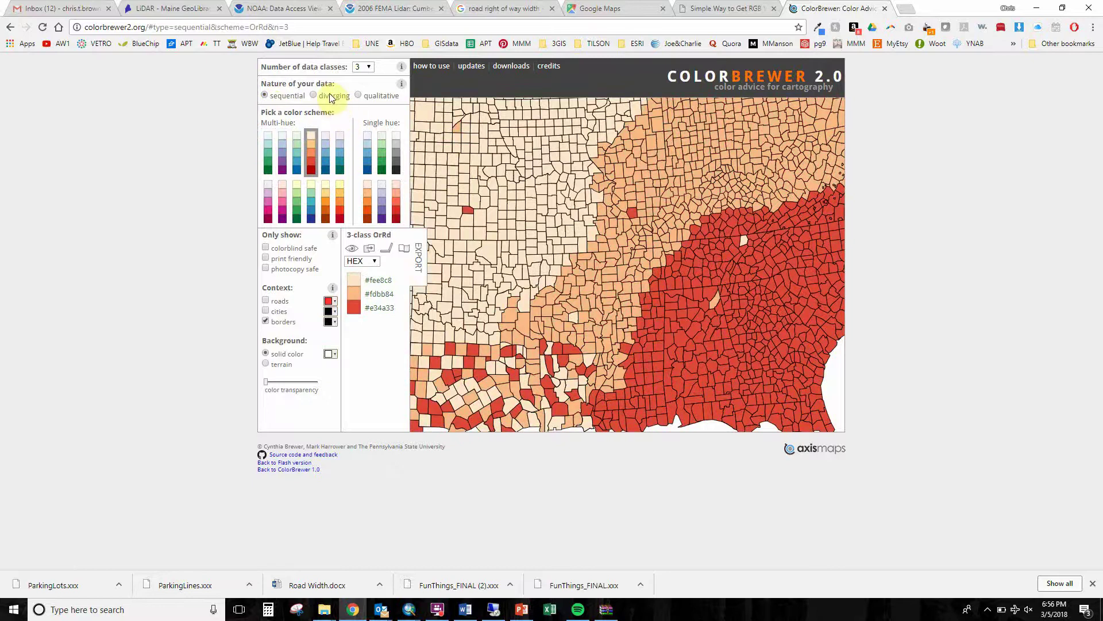
click(331, 98)
click(325, 146)
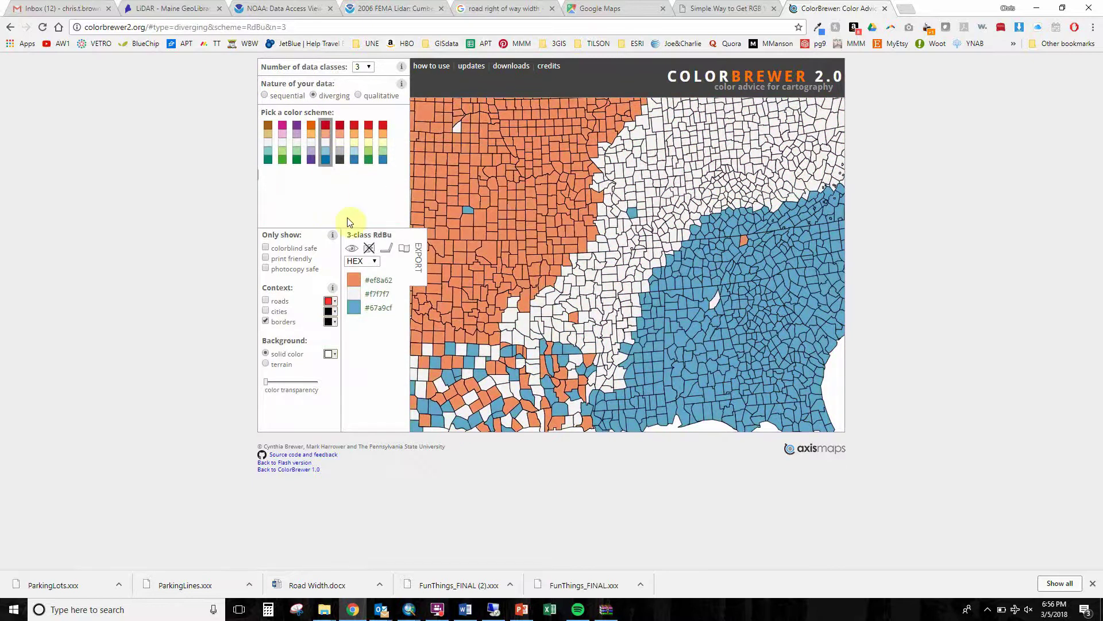
Show only colorblind safe schemes over a terrain background and choose the qualitative Paired scheme
click(292, 248)
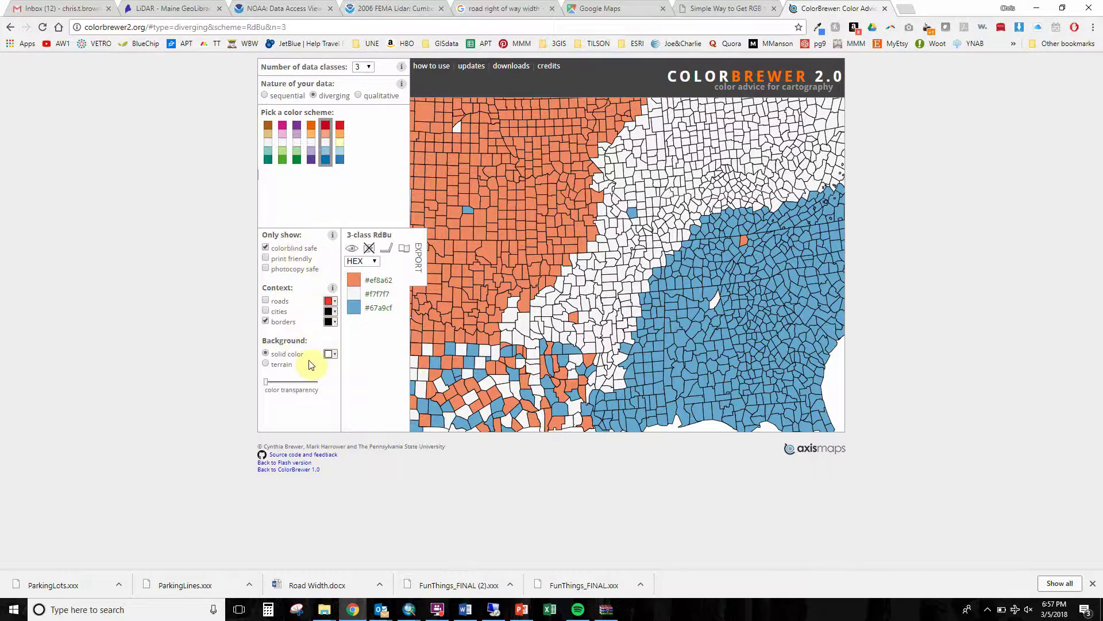
click(282, 364)
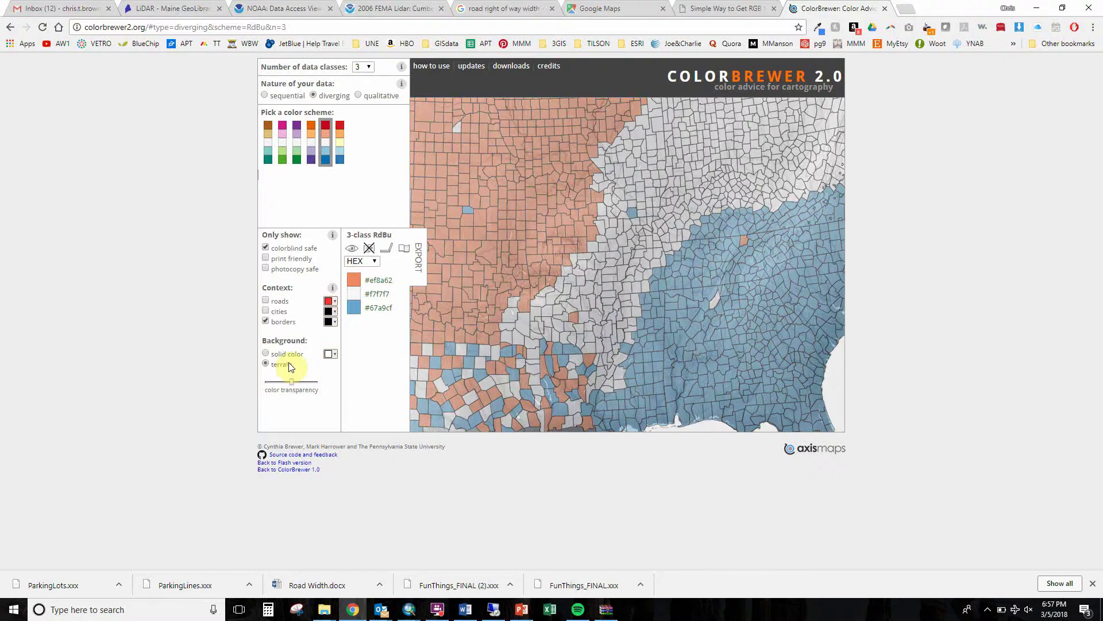
click(380, 97)
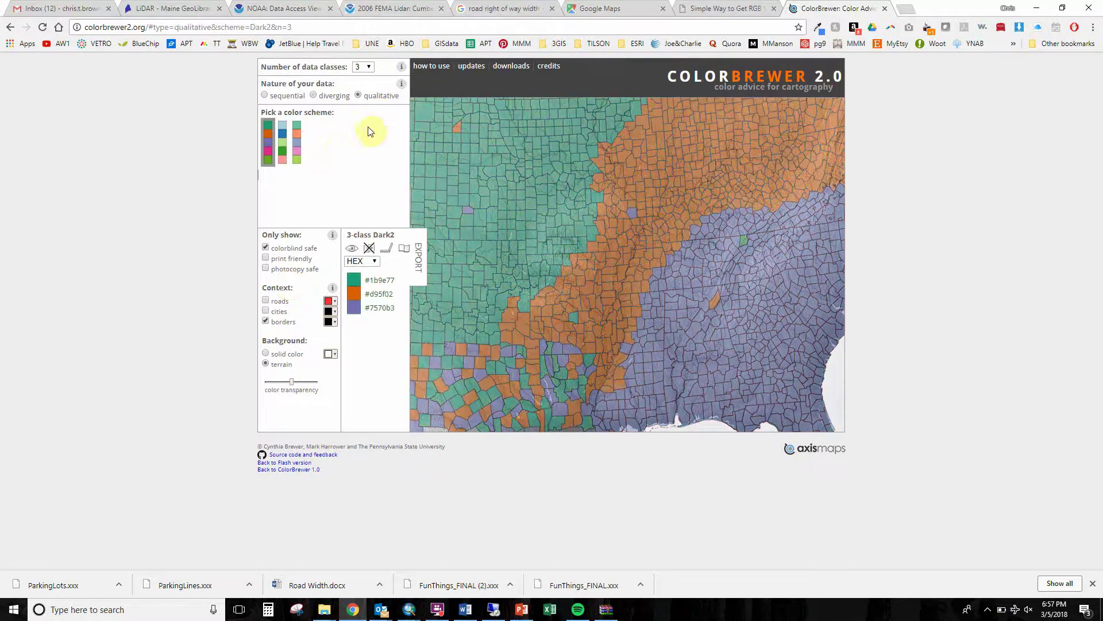
click(286, 153)
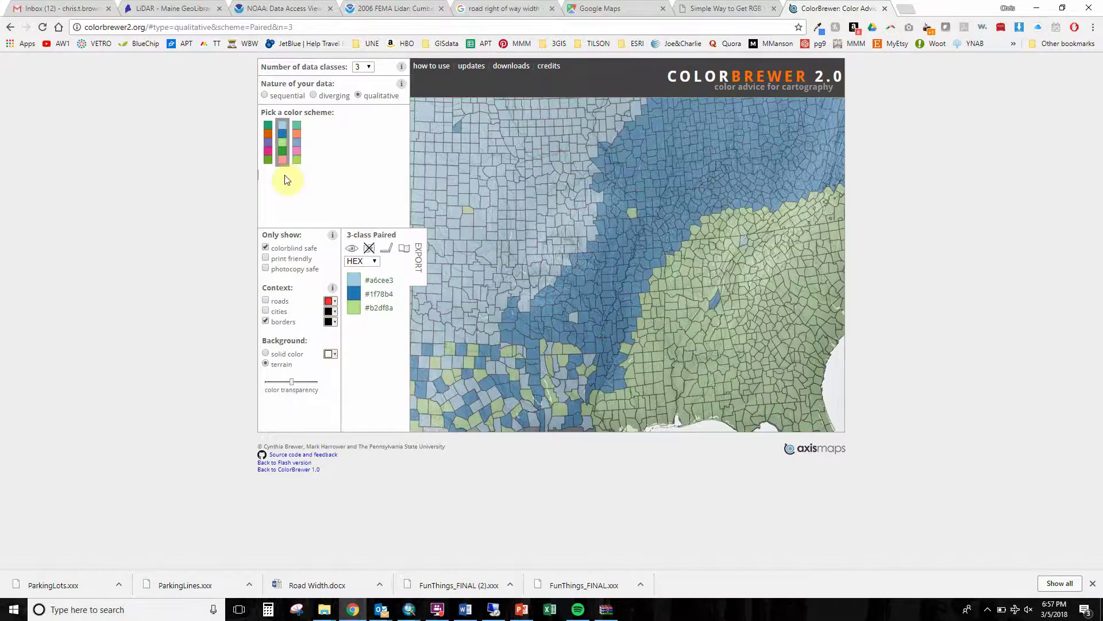
Show the Paired scheme's color codes as RGB, highlight the dark blue value 31,120,180, and return to ArcMap
click(364, 263)
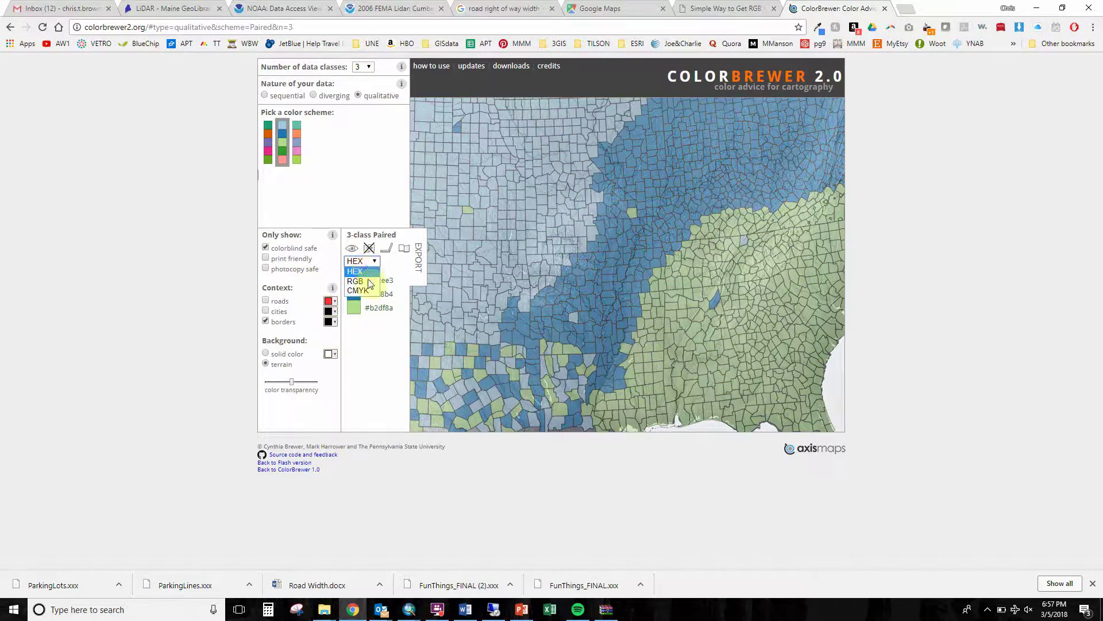
click(370, 284)
click(414, 285)
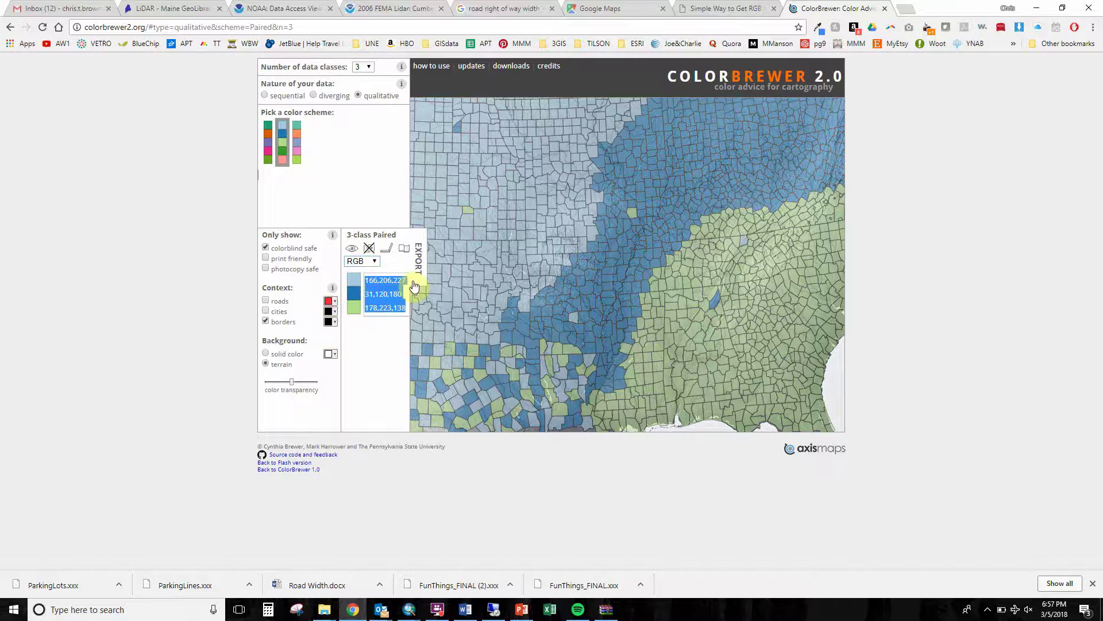
drag(369, 280, 406, 309)
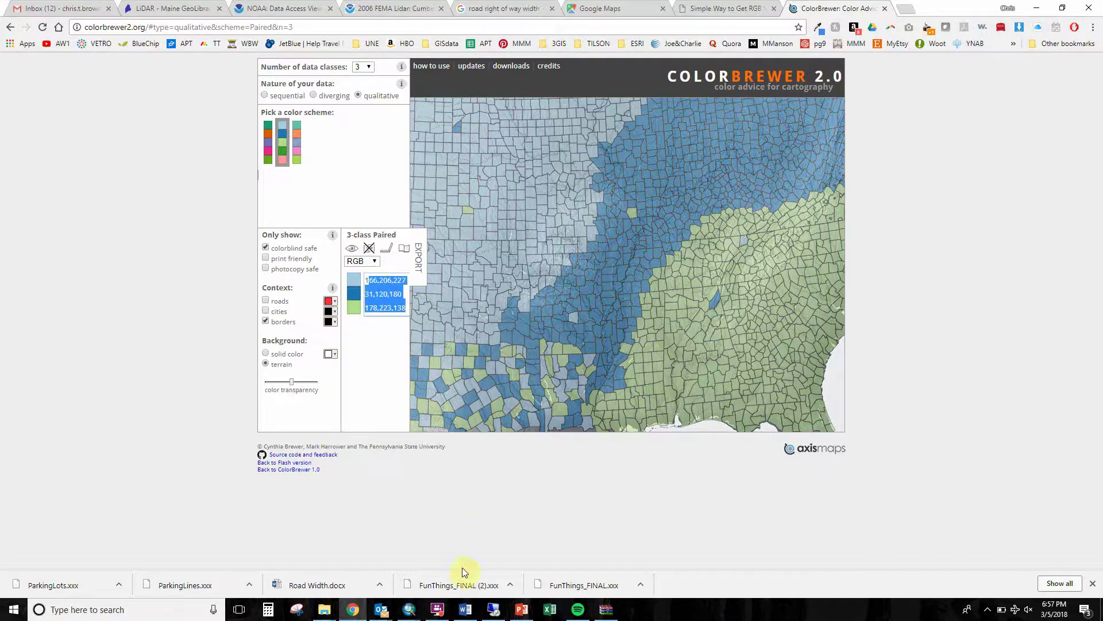
click(367, 295)
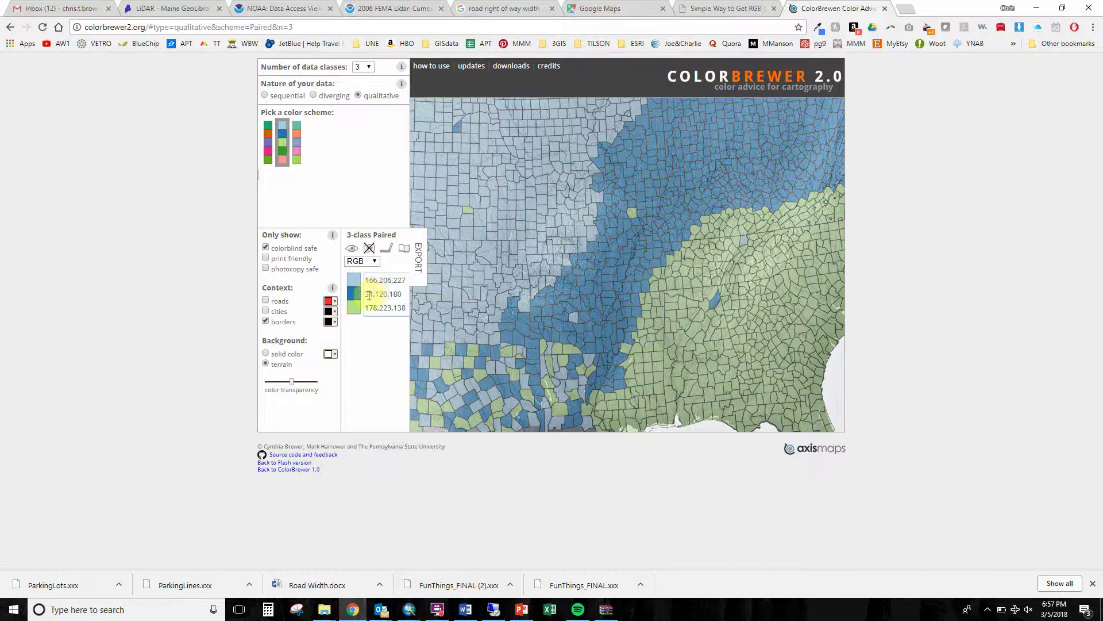
drag(379, 294, 404, 294)
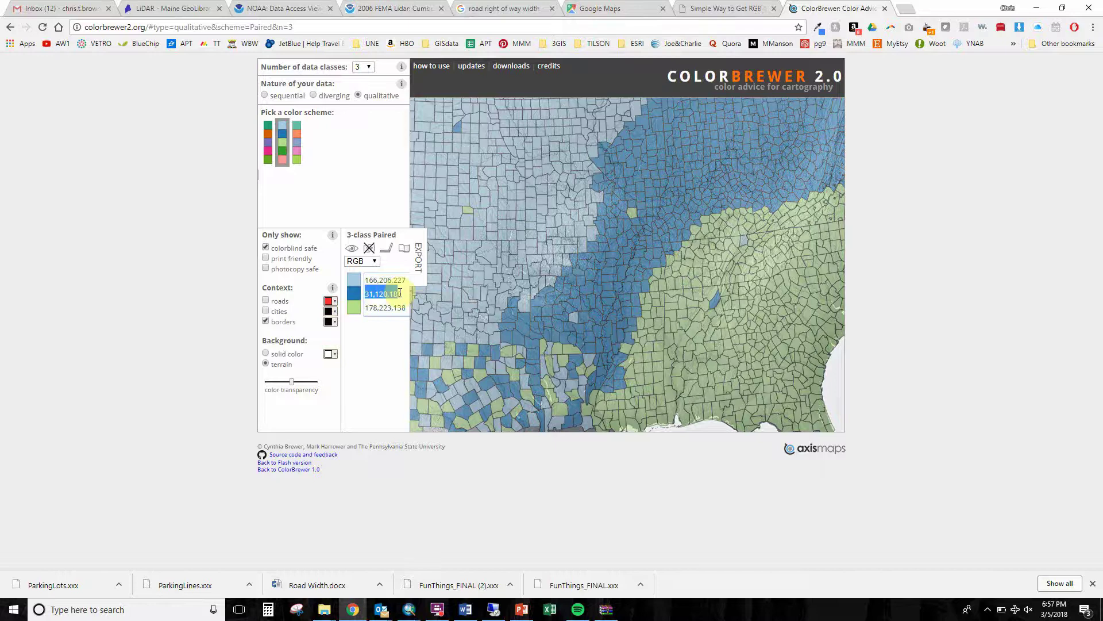
click(407, 611)
click(316, 569)
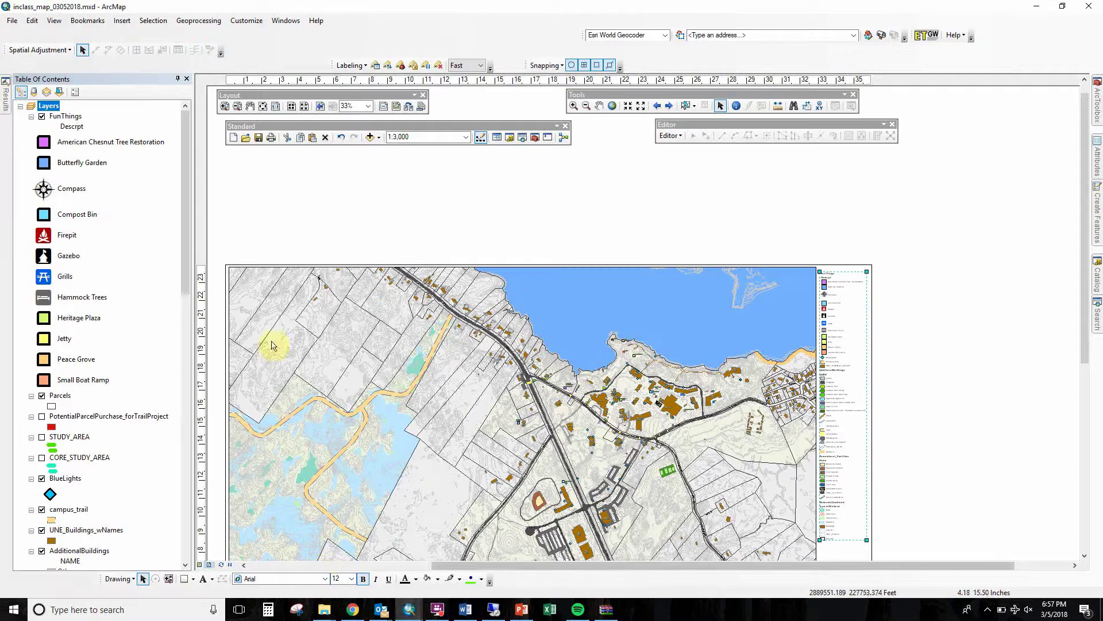
Set the data frame's background color to RGB 31, 120, 180 in the Layers data frame properties
double_click(48, 106)
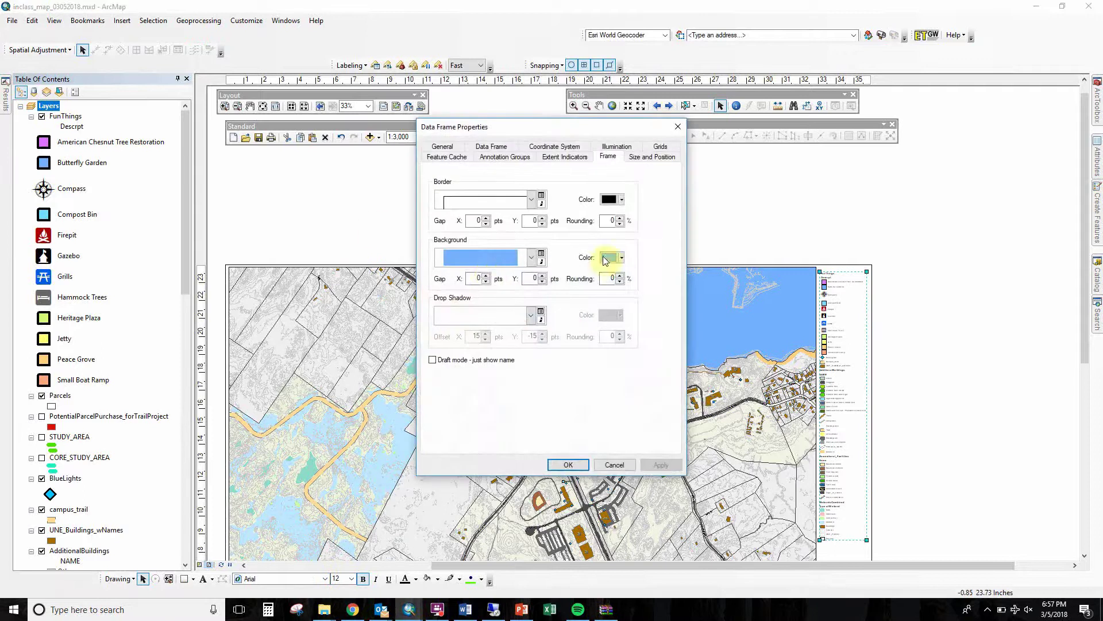
click(612, 258)
click(653, 396)
double_click(594, 280)
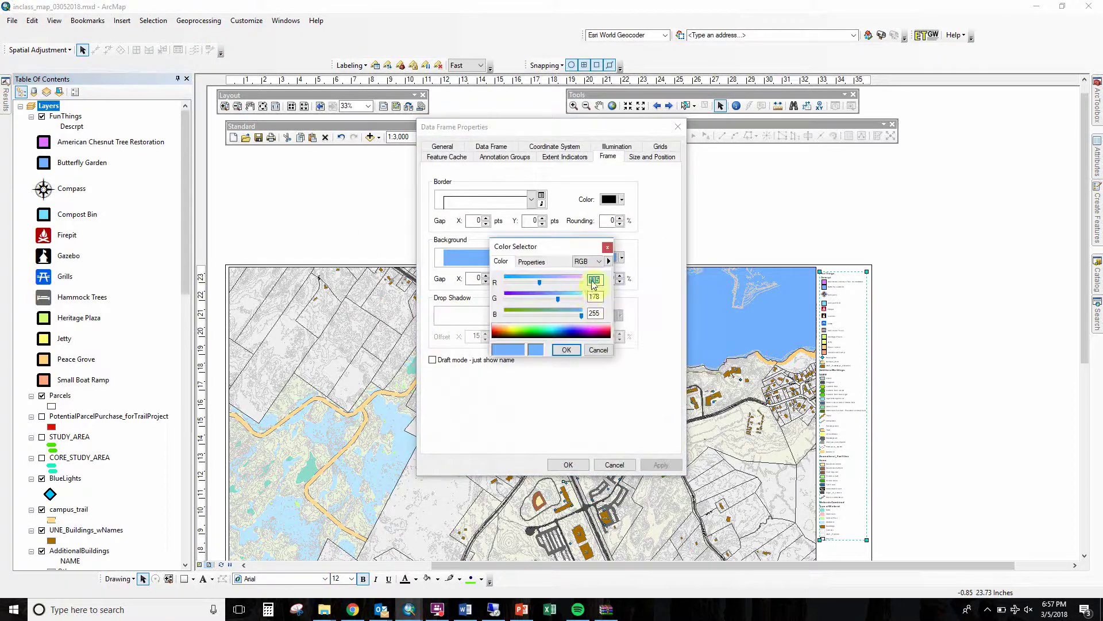
text(3120)
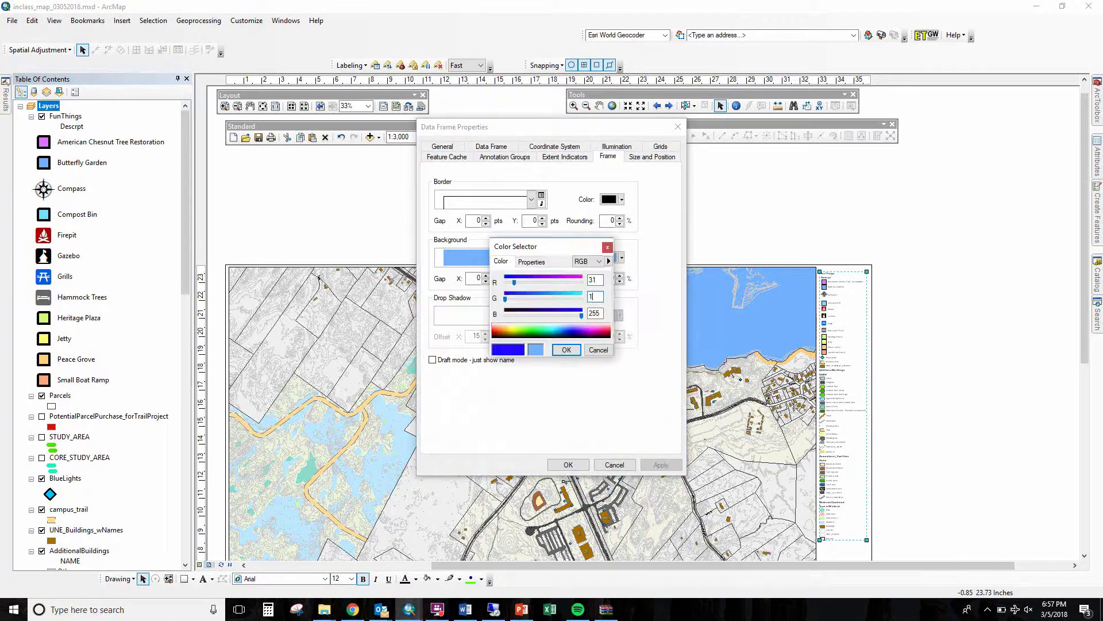
text(180)
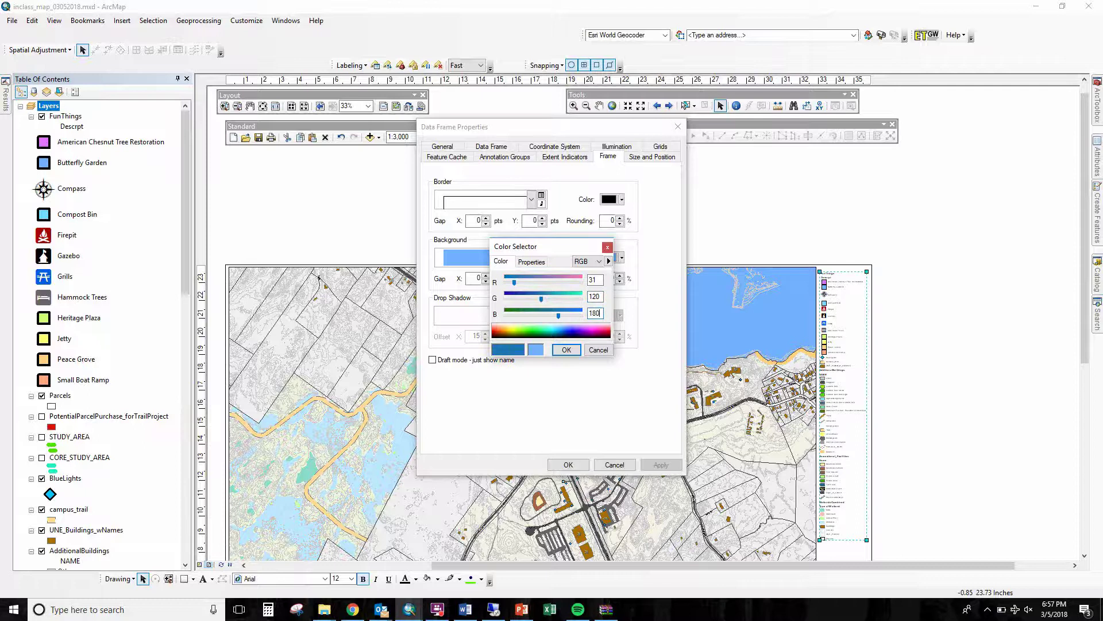
click(571, 350)
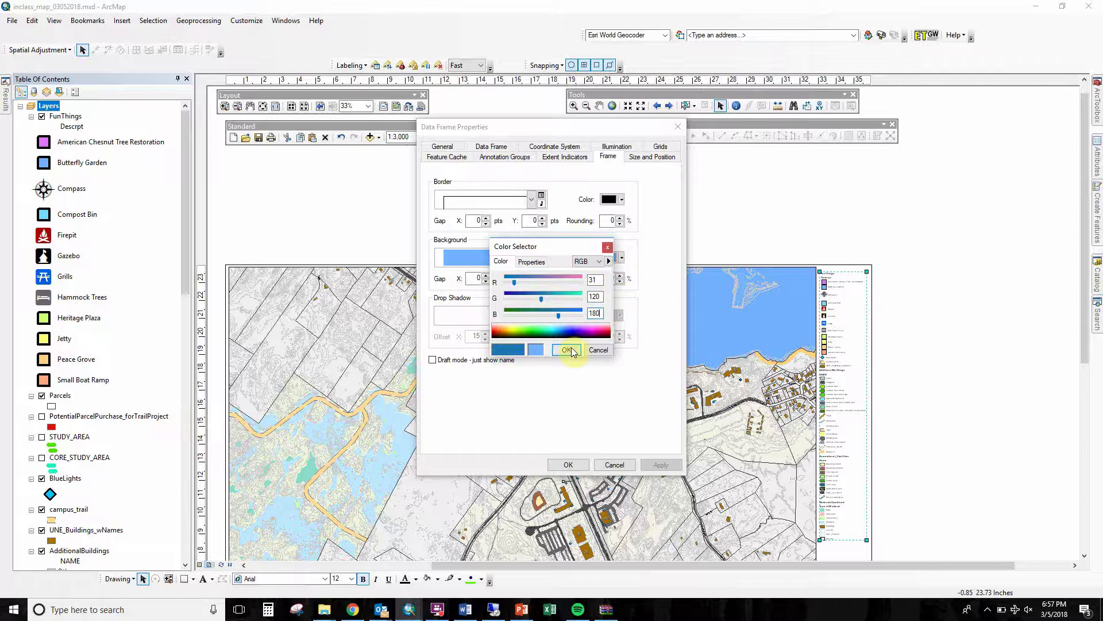
click(569, 464)
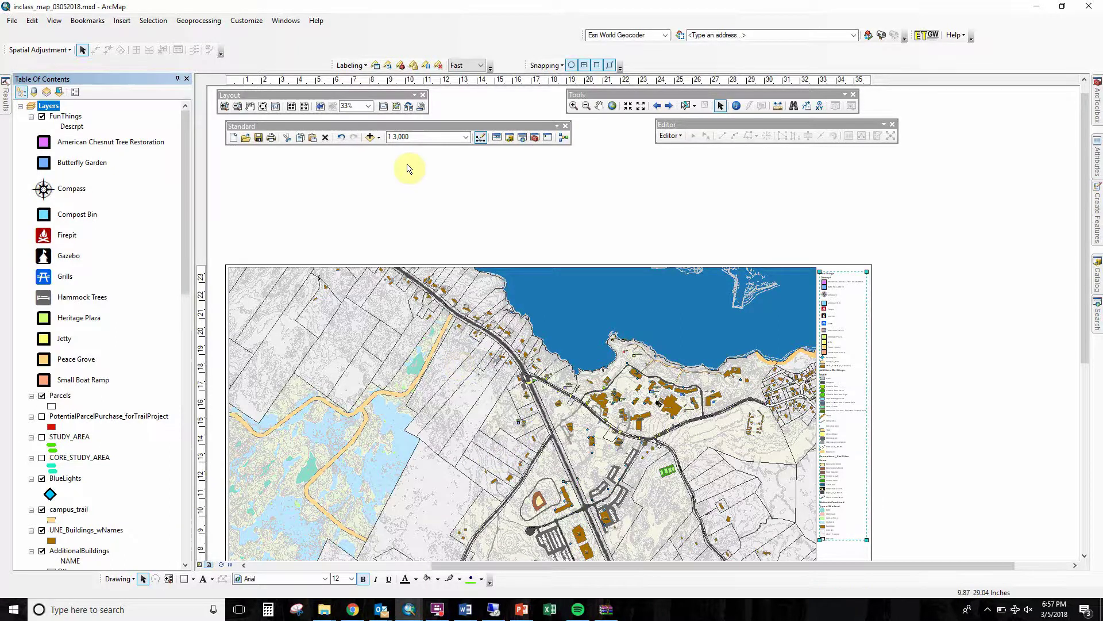
Change the Turf Field symbol under Recreational_Facilities to a medium green fill
mouse_move(404, 405)
mouse_down()
mouse_move(407, 419)
mouse_move(492, 315)
mouse_move(480, 301)
mouse_up()
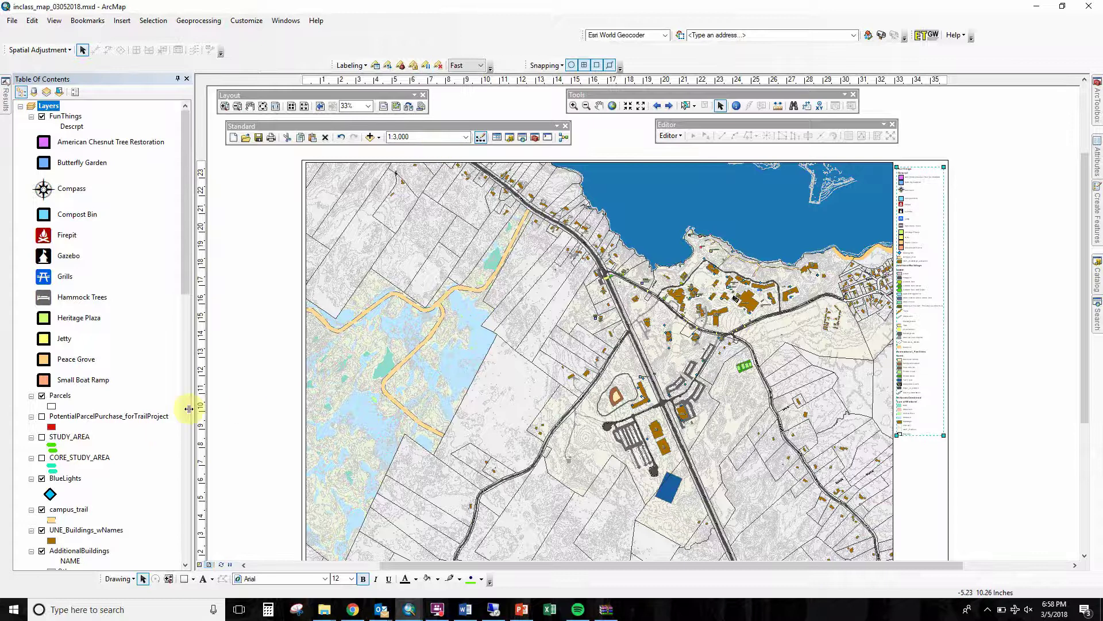
click(186, 433)
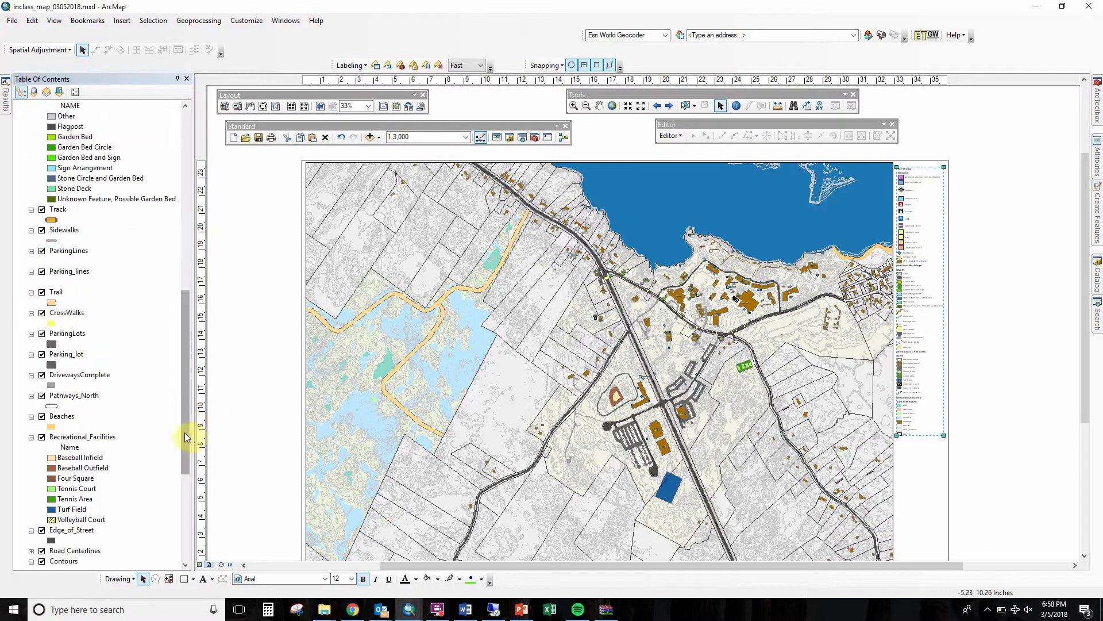
drag(187, 435, 184, 536)
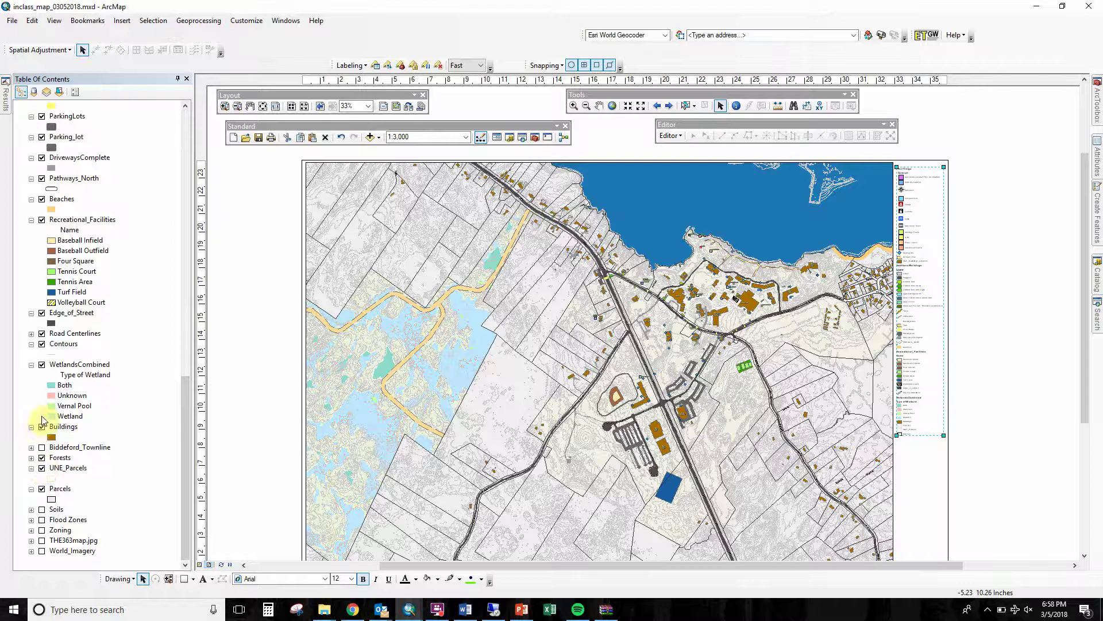
double_click(84, 296)
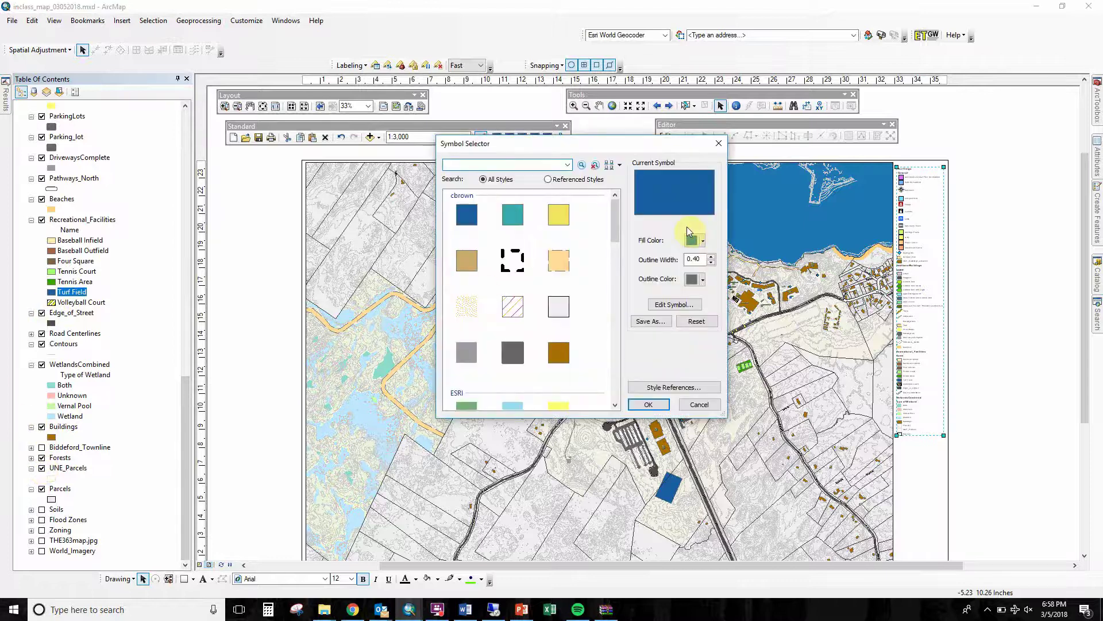
click(696, 241)
click(753, 313)
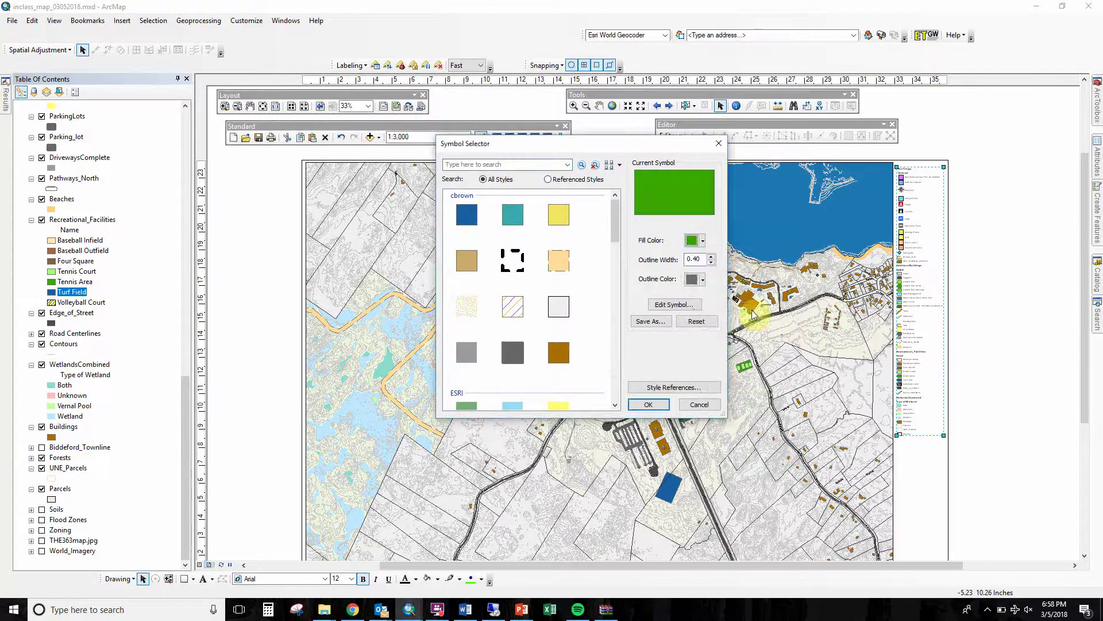
click(648, 405)
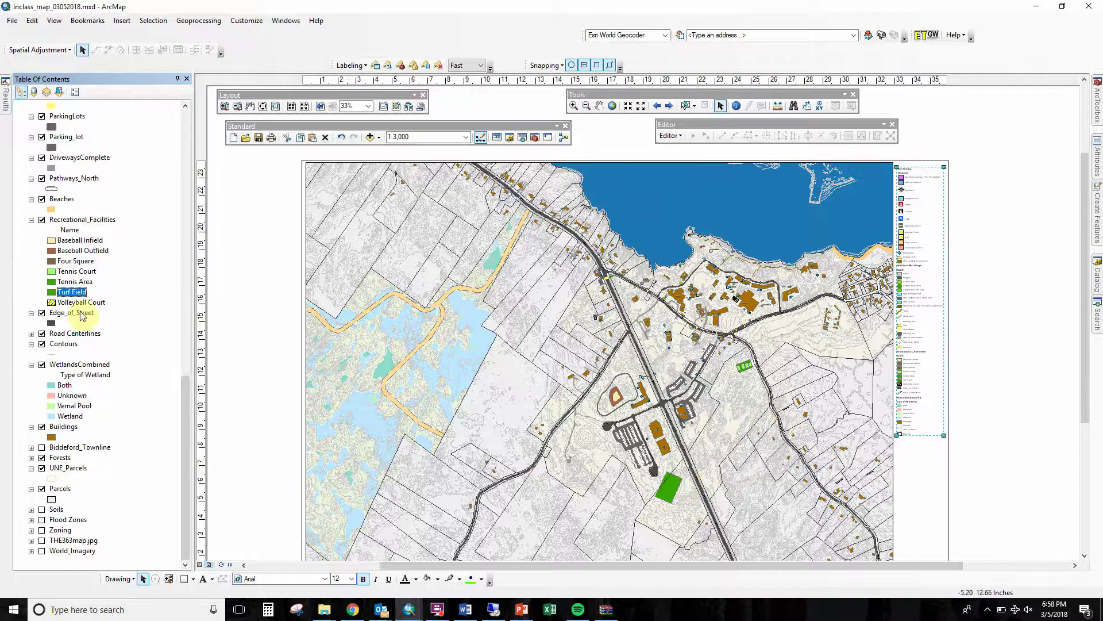
Darken the Turf Field symbol's fill to a deeper green
click(51, 292)
click(701, 241)
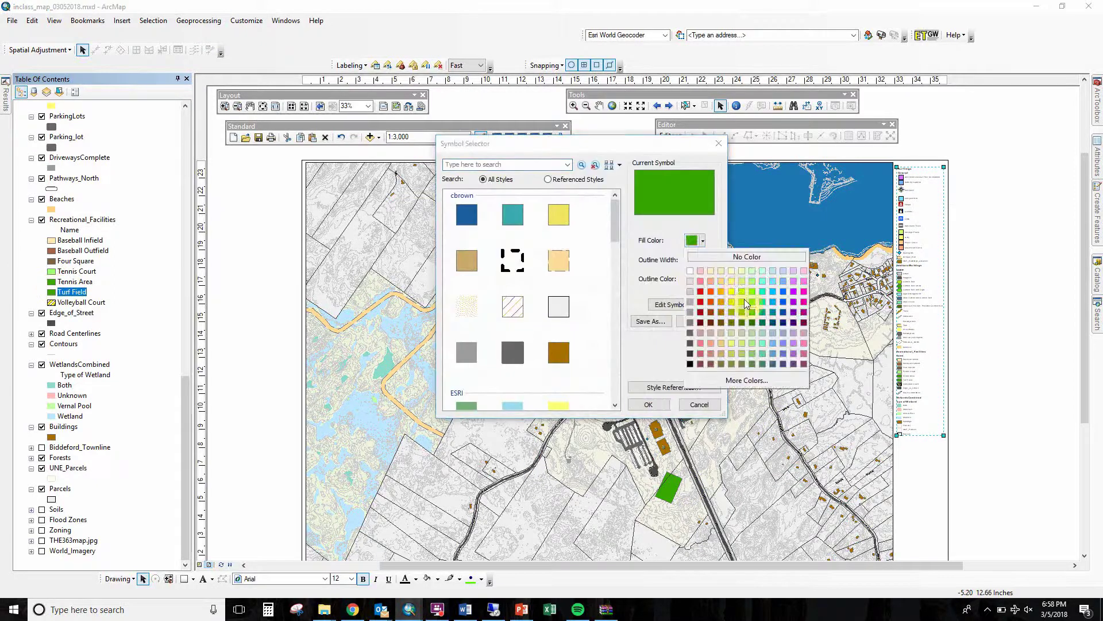
click(753, 313)
click(649, 404)
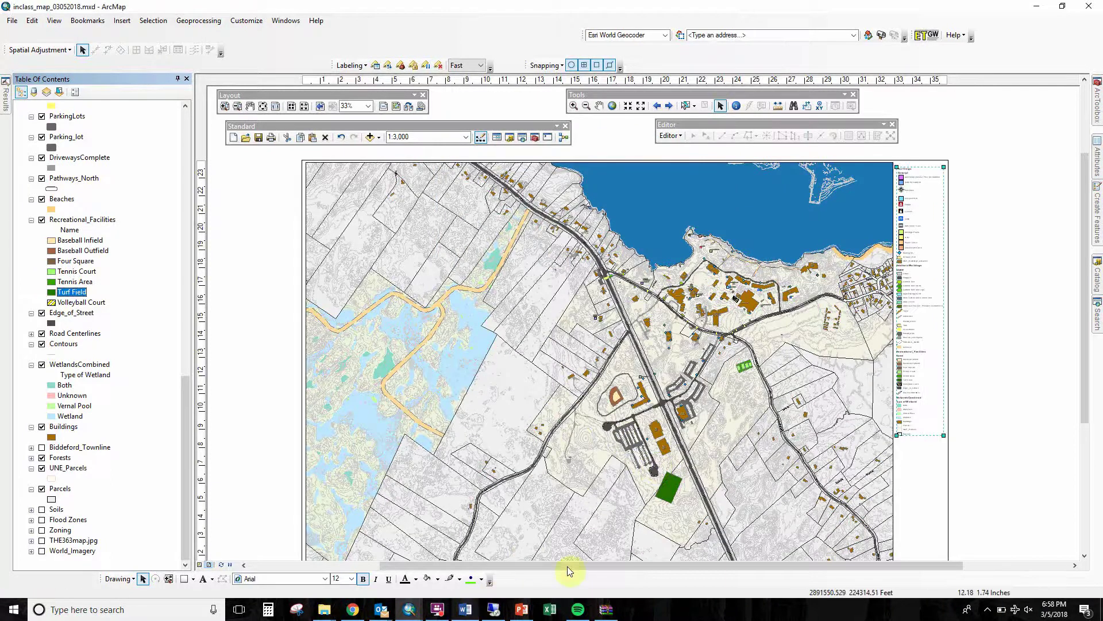
Recolor the Turf Field symbol's fill, trying navy and settling on a dark teal blue
drag(678, 493, 670, 458)
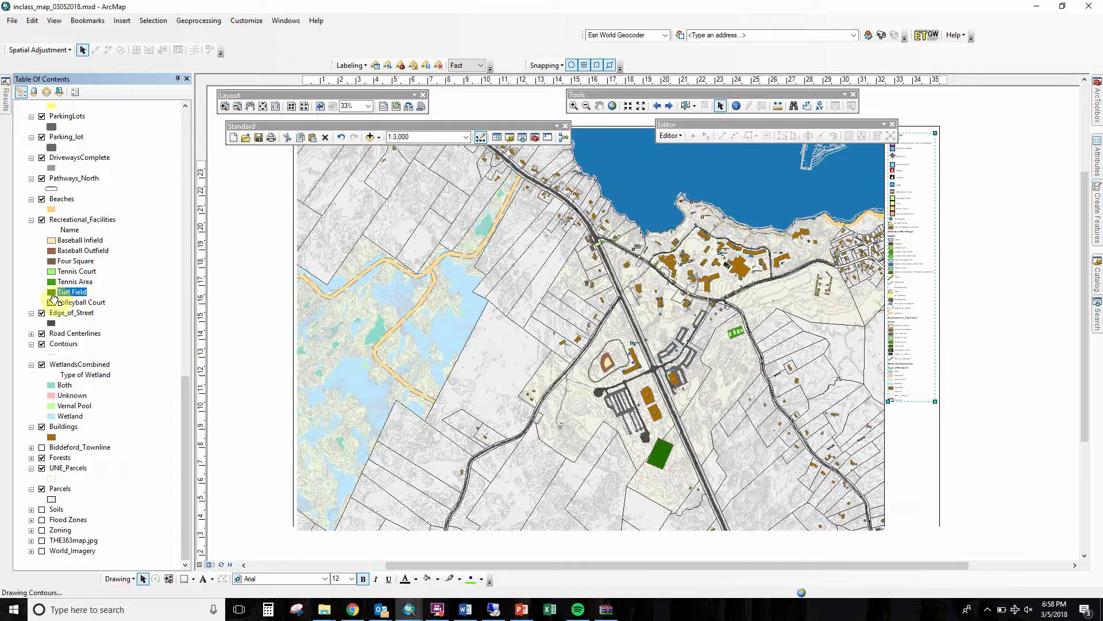
click(51, 292)
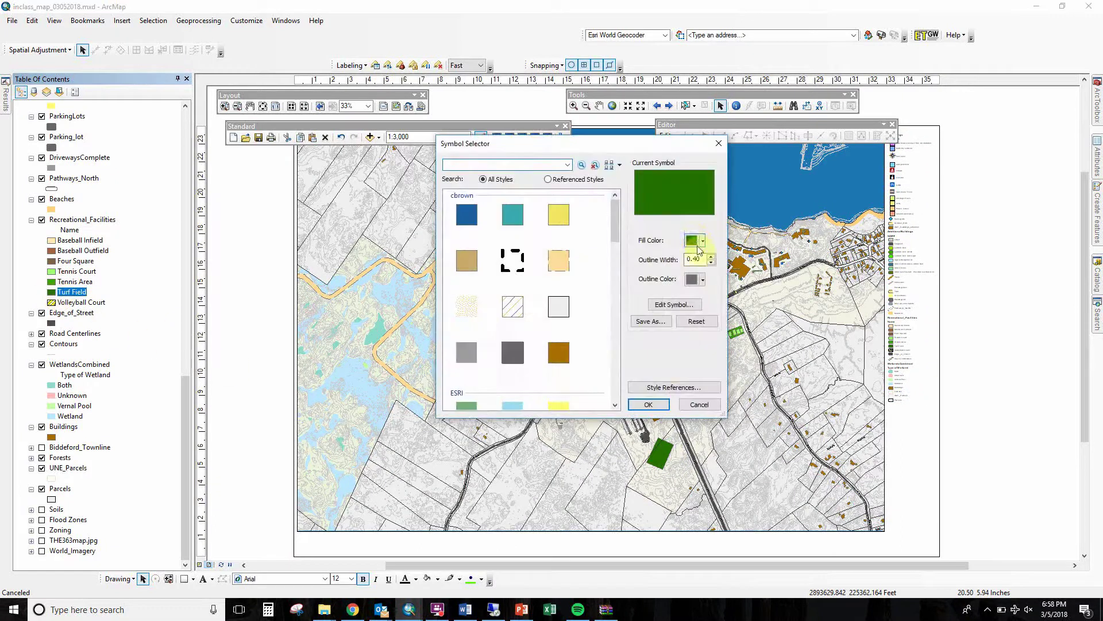
click(697, 240)
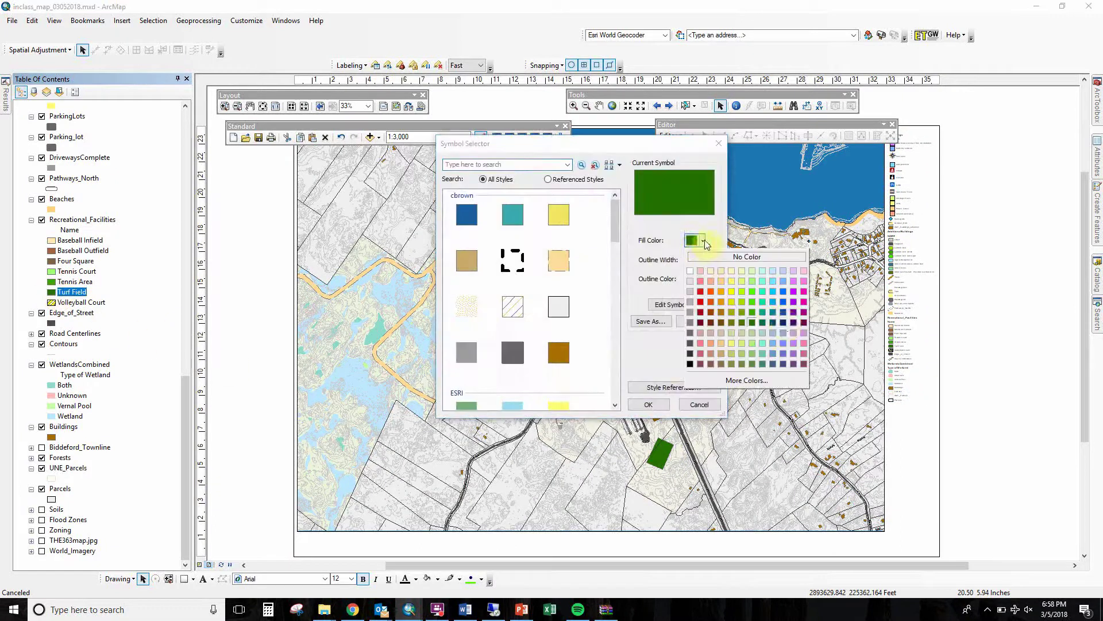
click(782, 323)
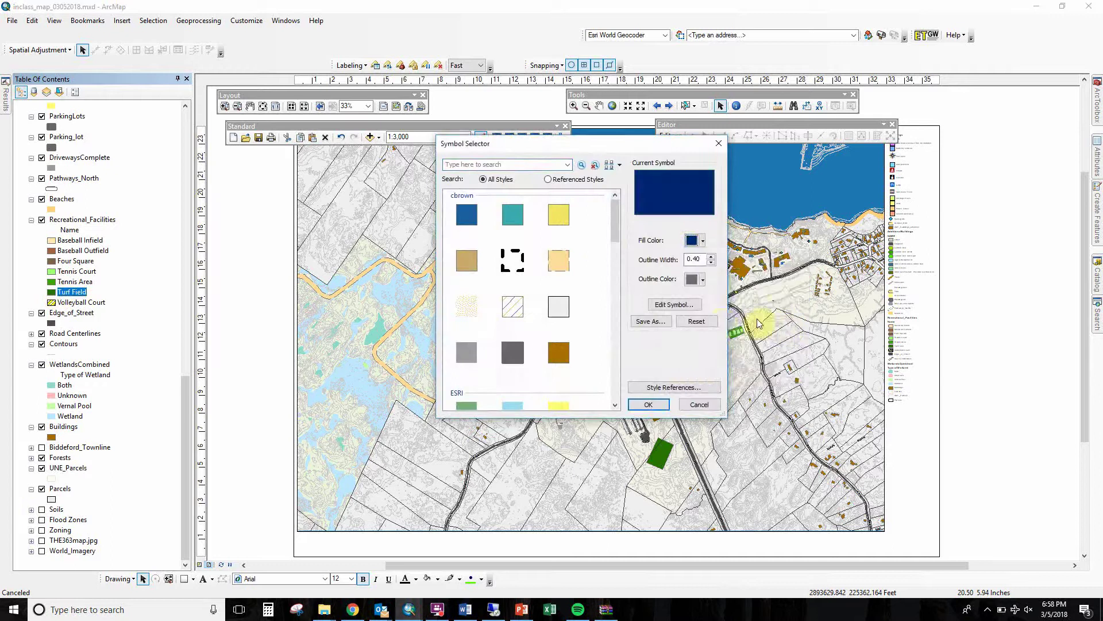
click(698, 242)
click(773, 322)
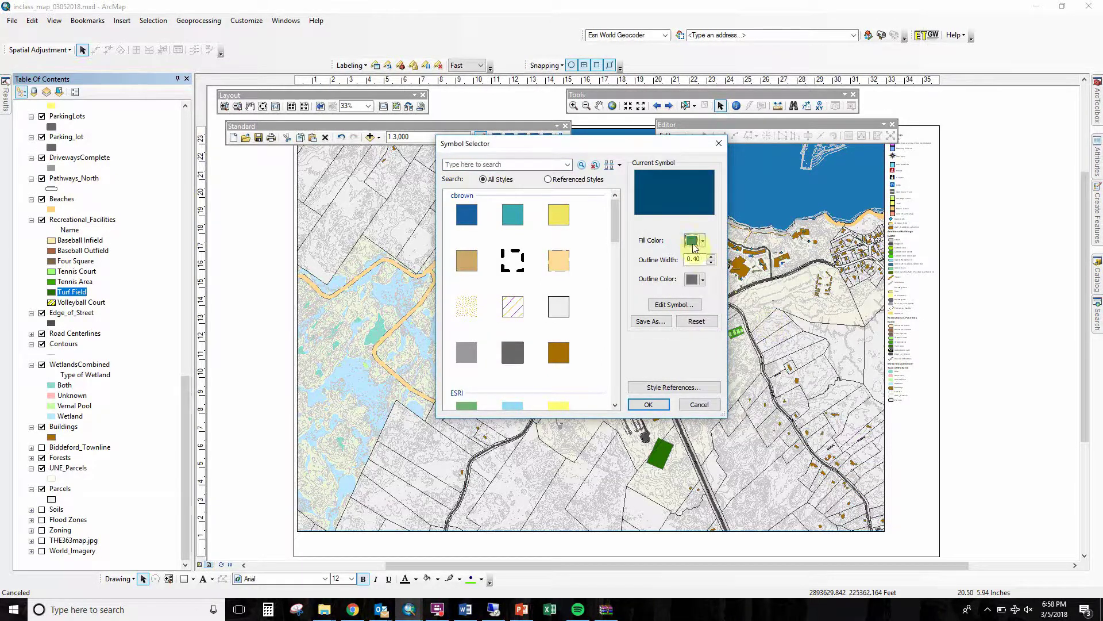
click(648, 405)
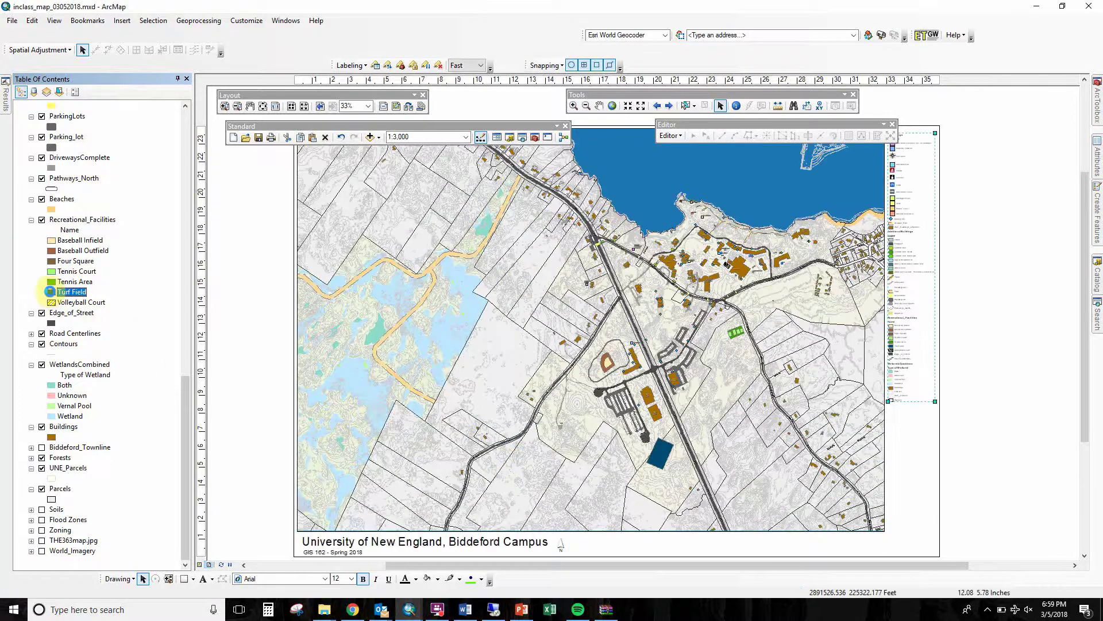
Give the Turf Field symbol a bright light blue outline with a width of 2
click(50, 291)
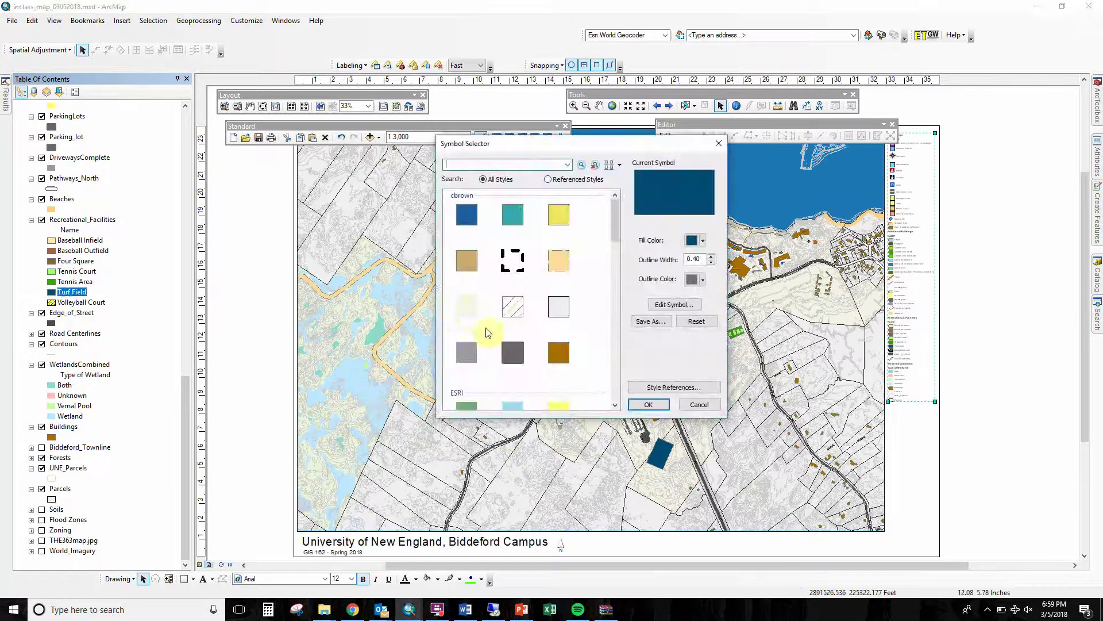
click(673, 305)
click(763, 150)
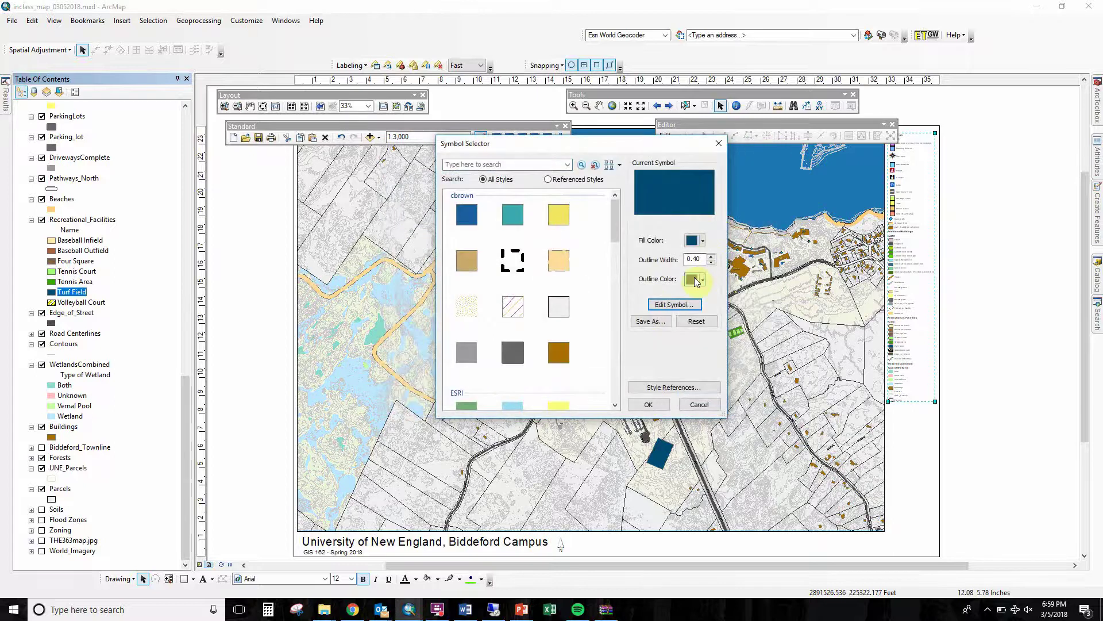
click(694, 281)
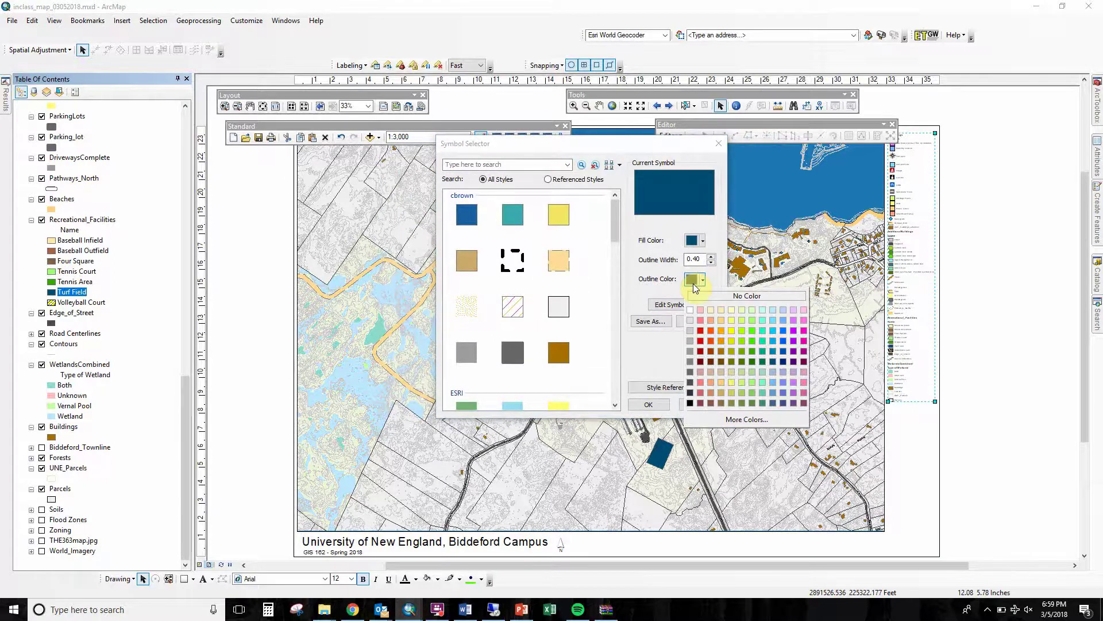
click(773, 329)
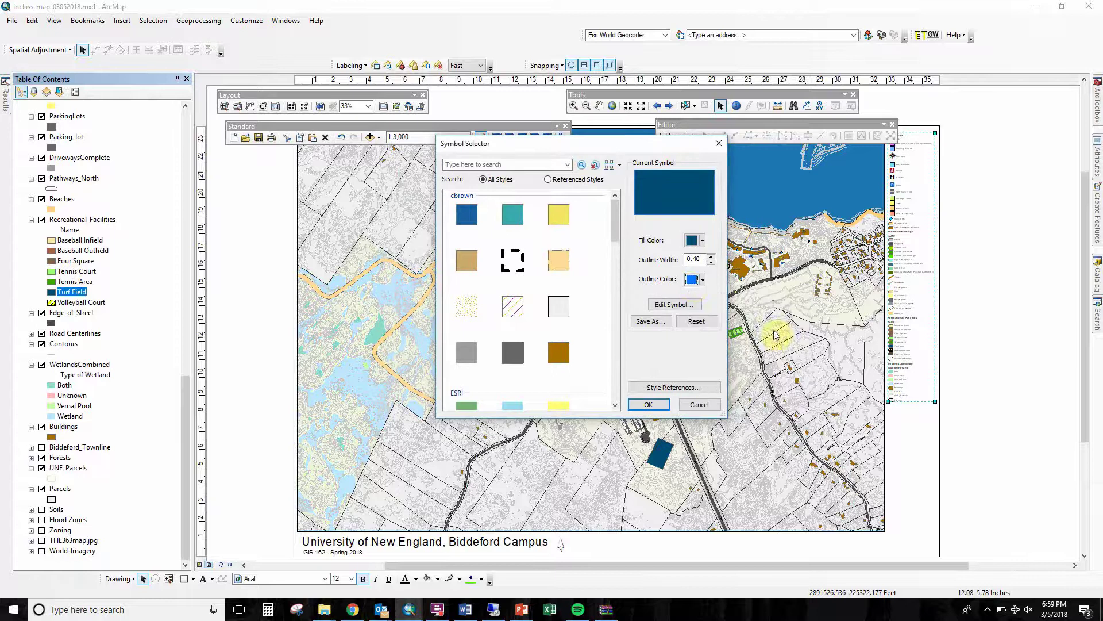
click(693, 282)
click(778, 334)
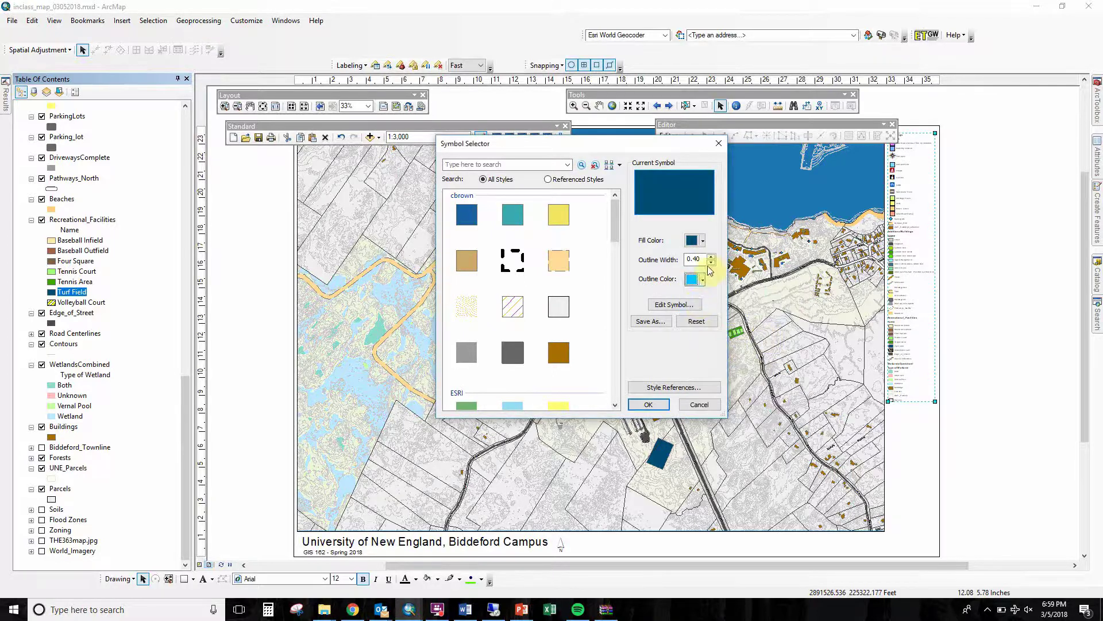
double_click(693, 260)
text(2)
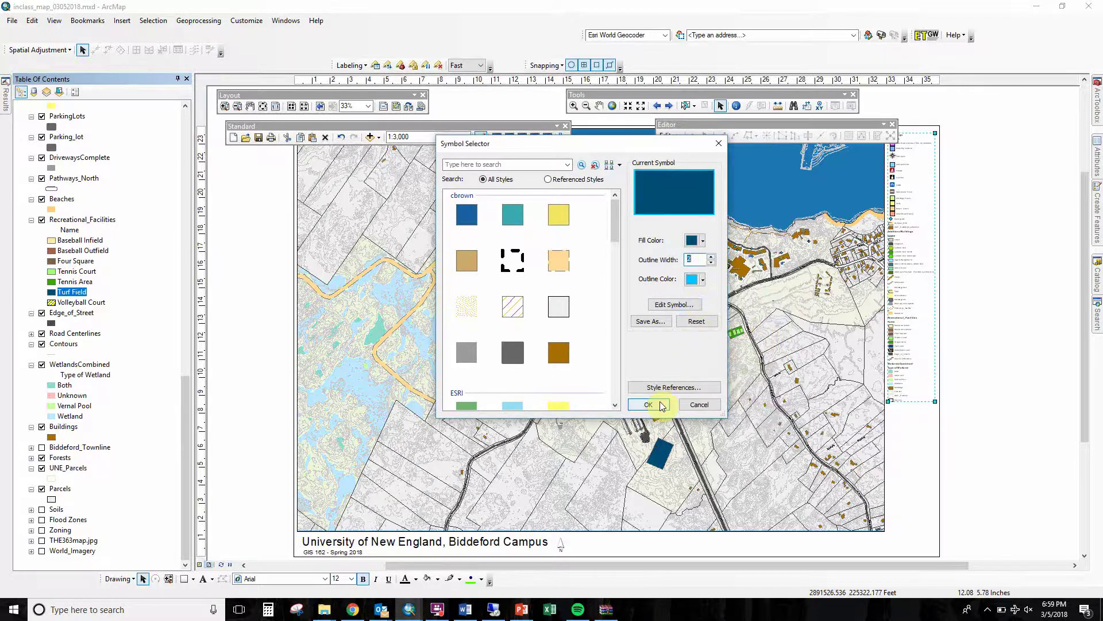
click(661, 405)
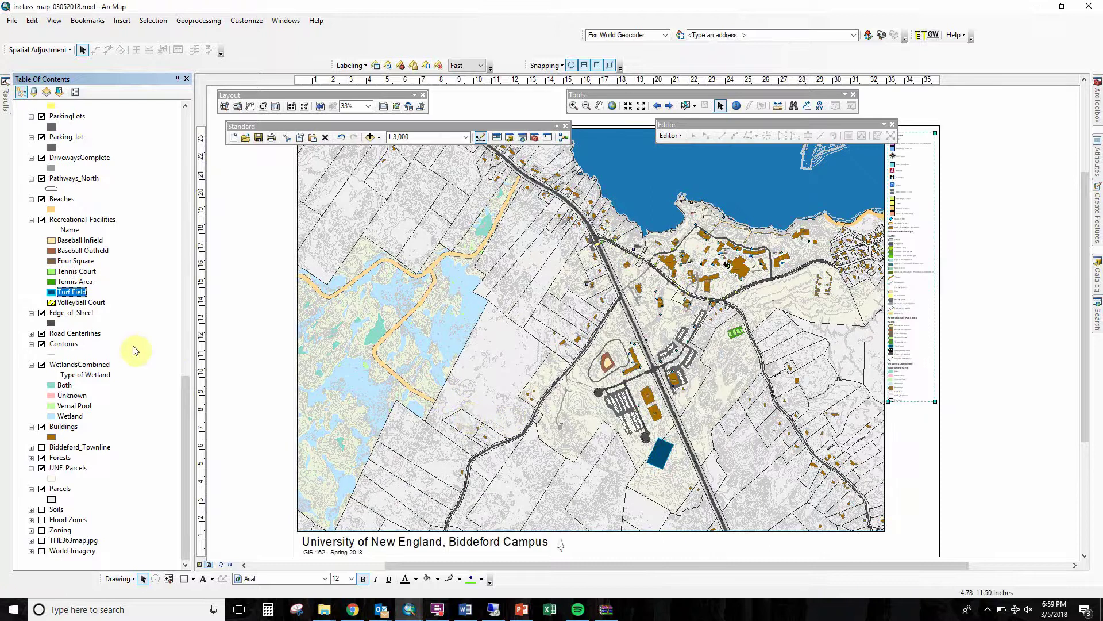
Change the Turf Field symbol's outline to green with a width of 4
click(50, 291)
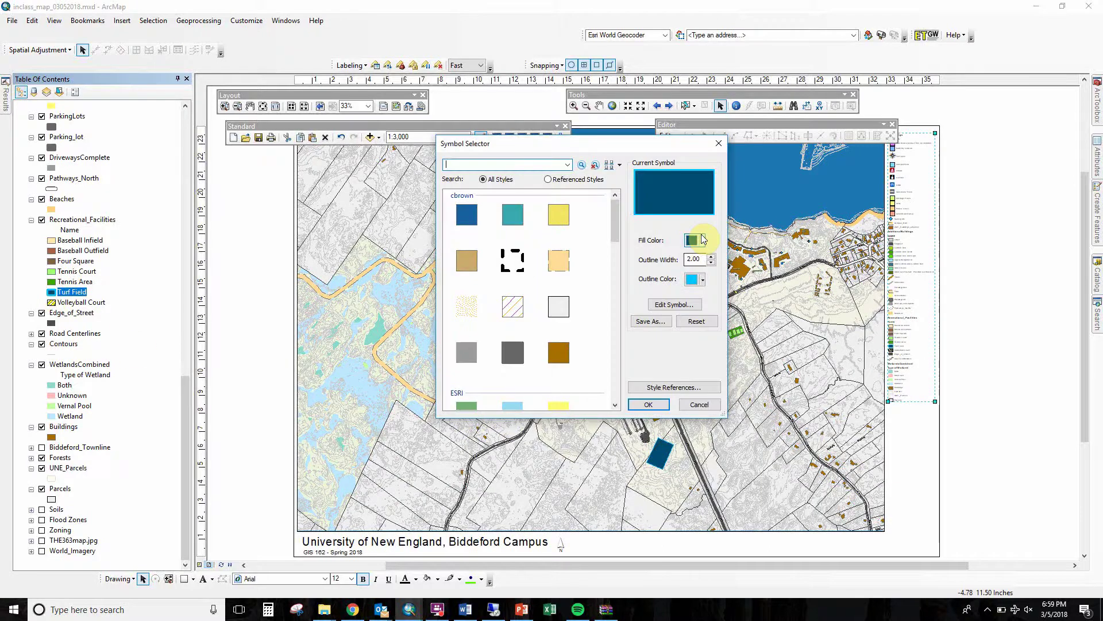
click(703, 279)
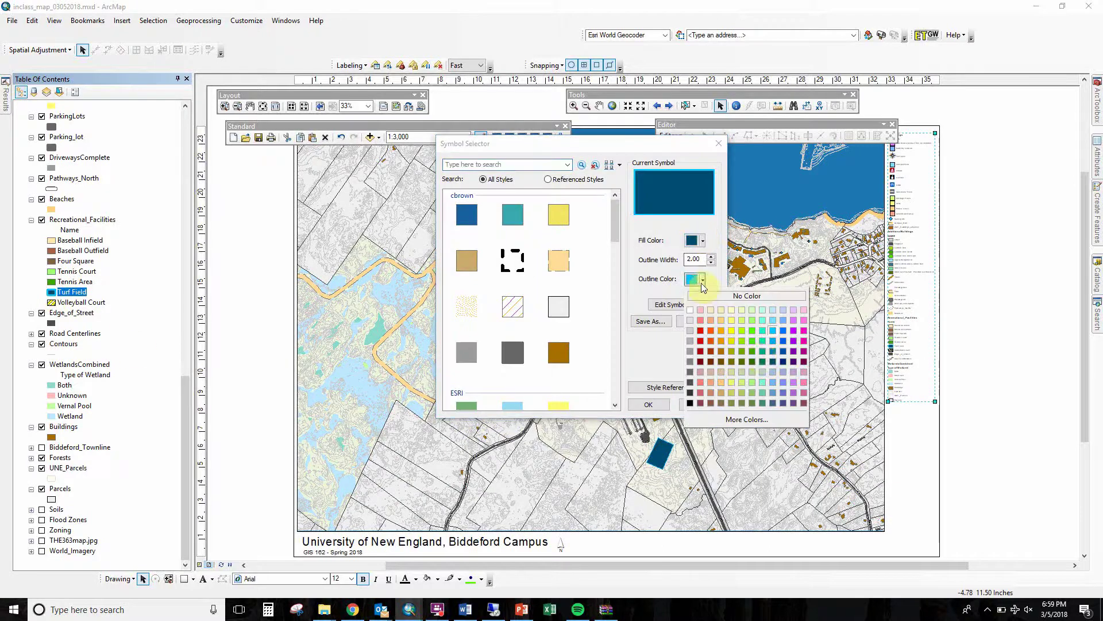
click(762, 352)
click(713, 262)
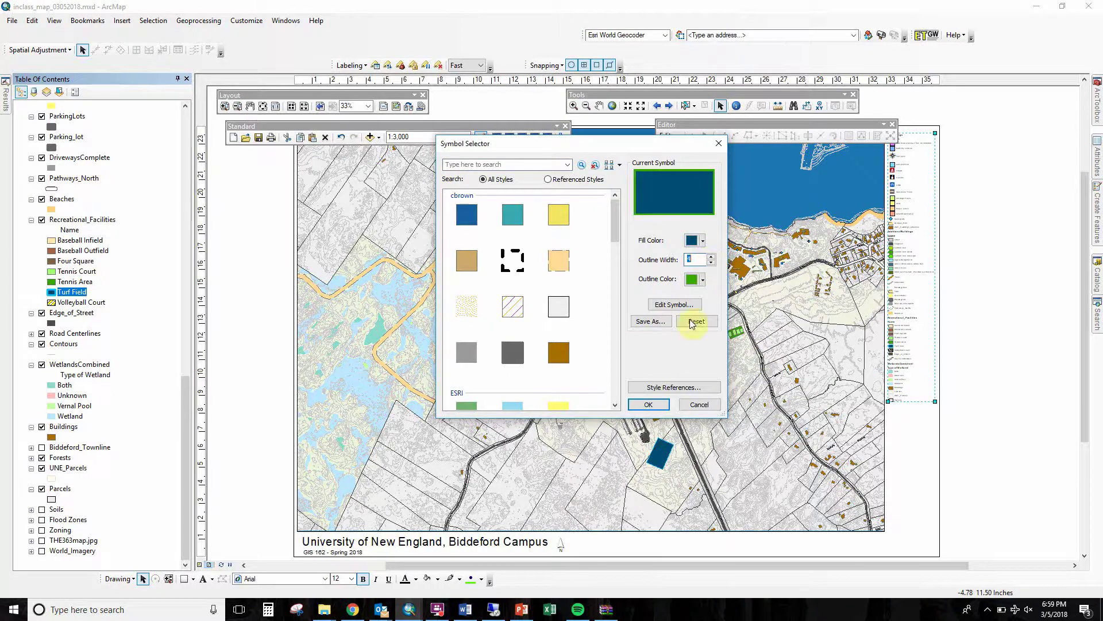
click(648, 403)
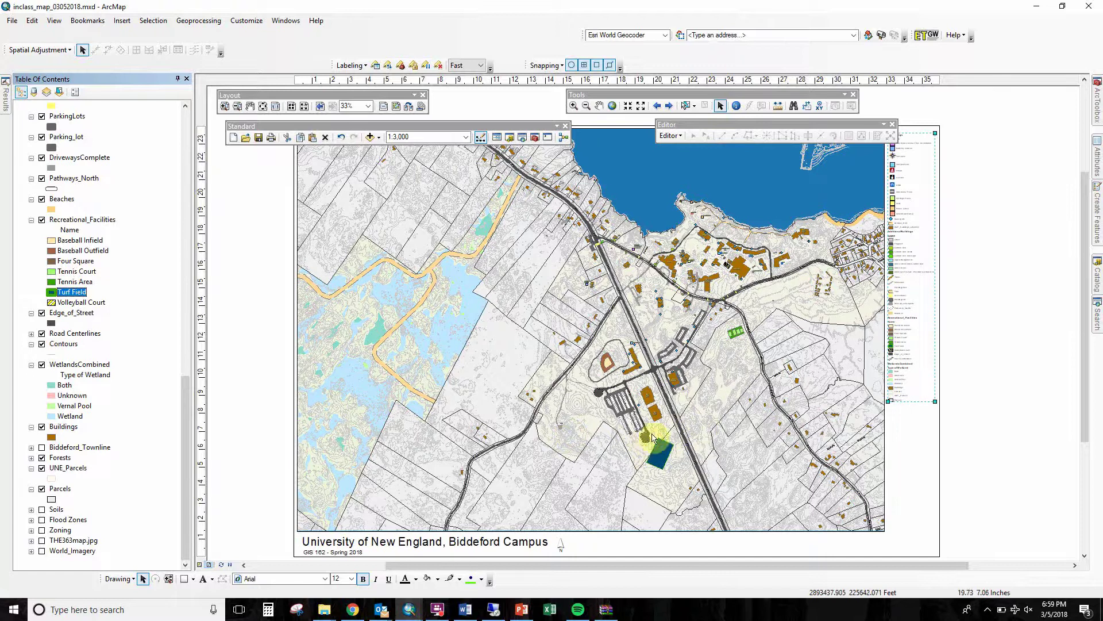
Inspect the turf field's outline at 100% layout zoom and return to the whole page
drag(682, 445, 637, 315)
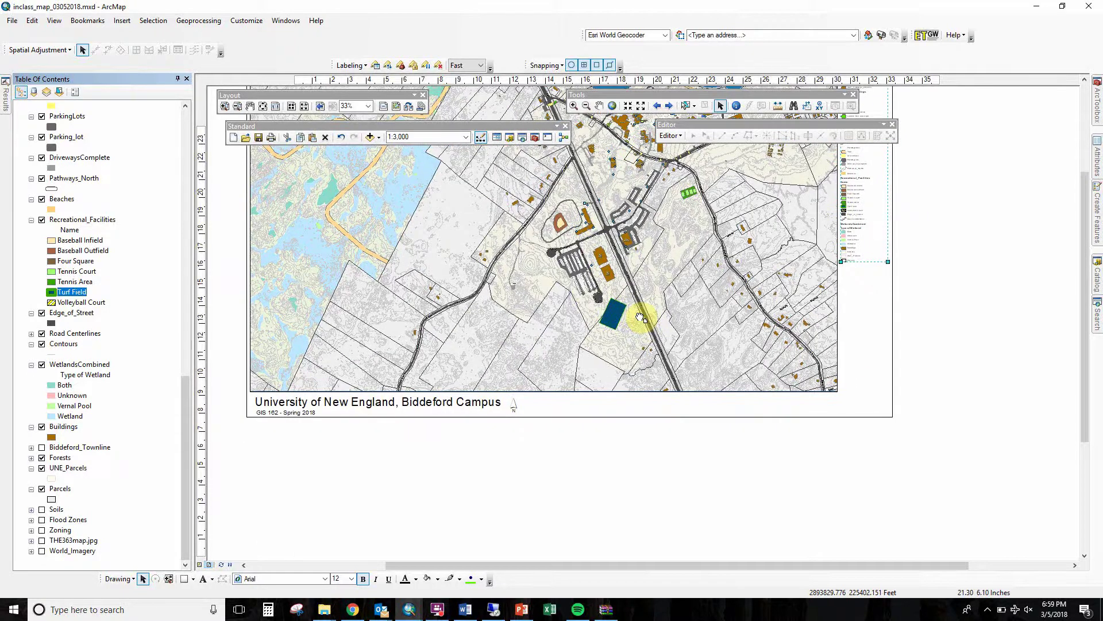
click(368, 107)
click(365, 131)
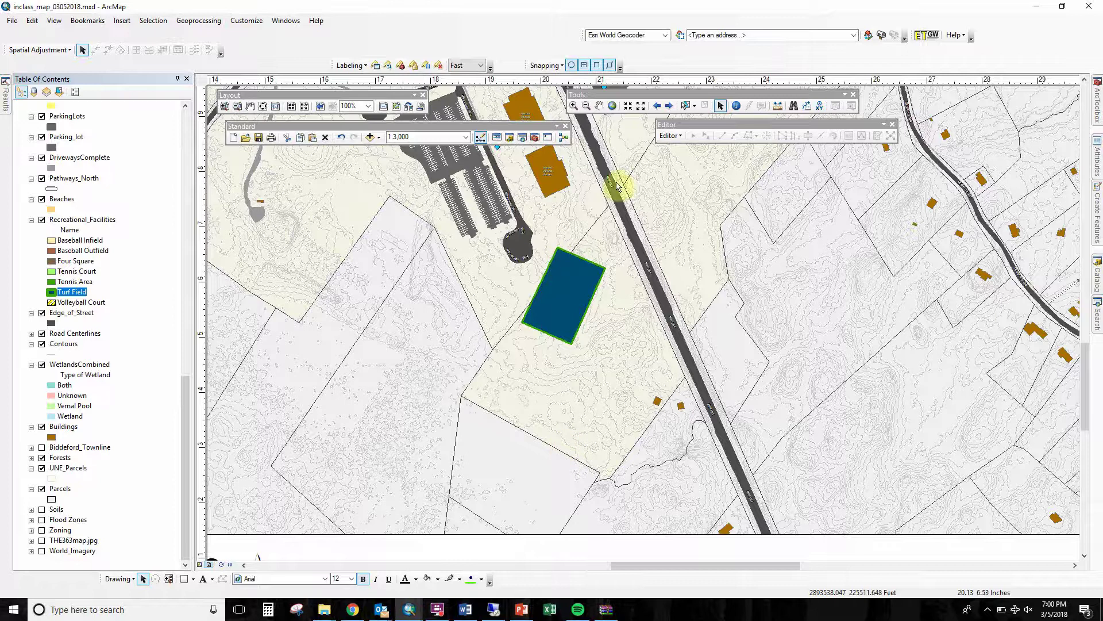
click(262, 106)
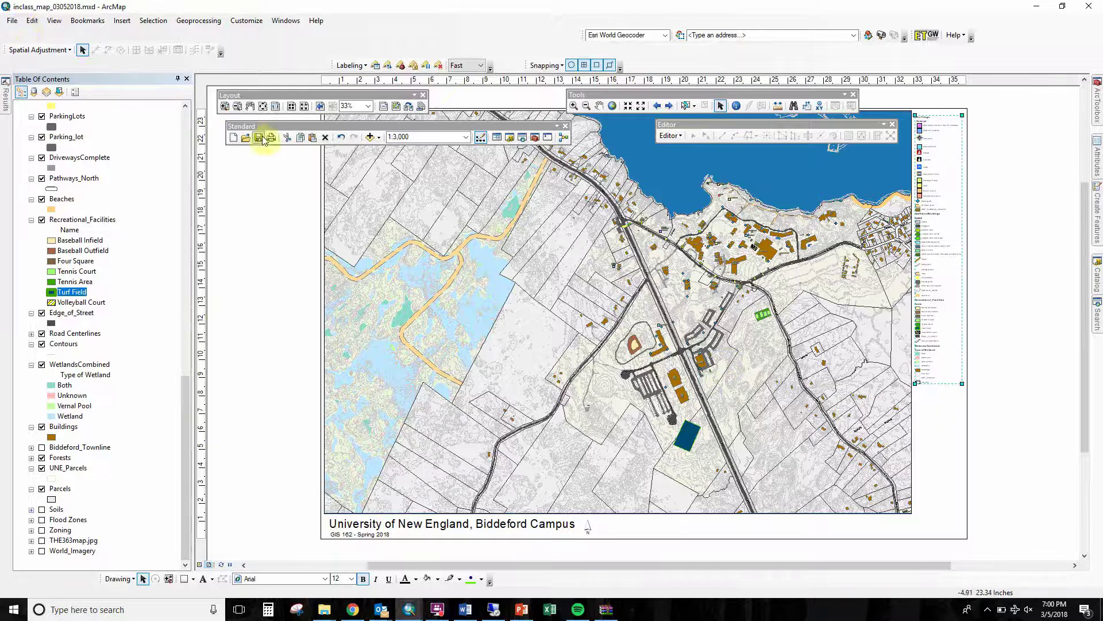
Begin exporting the campus map layout as a PDF
click(19, 24)
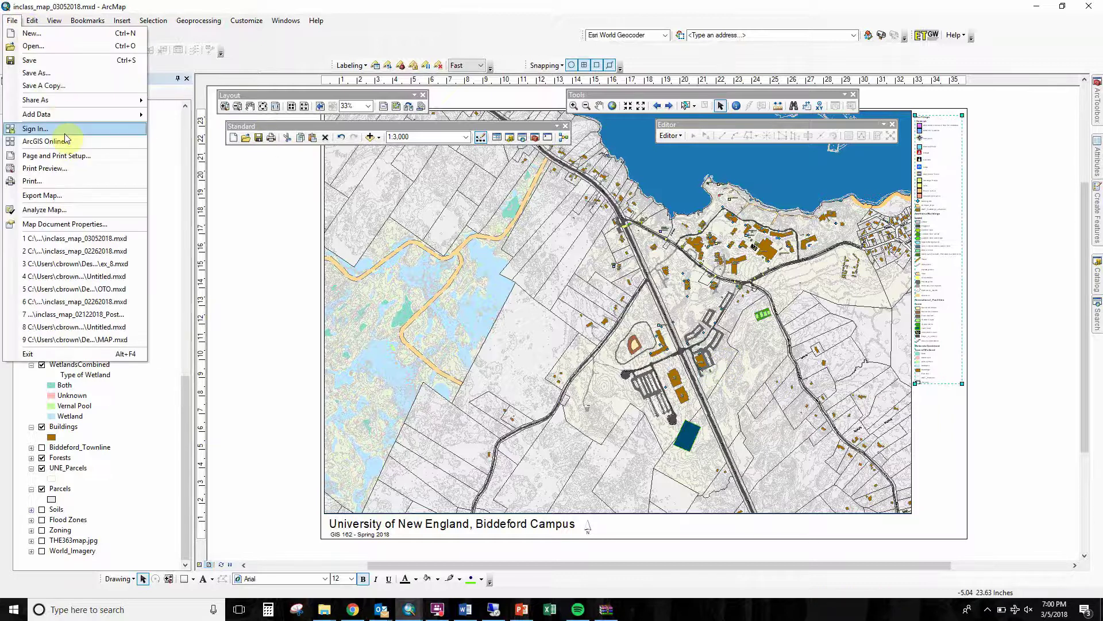
click(75, 182)
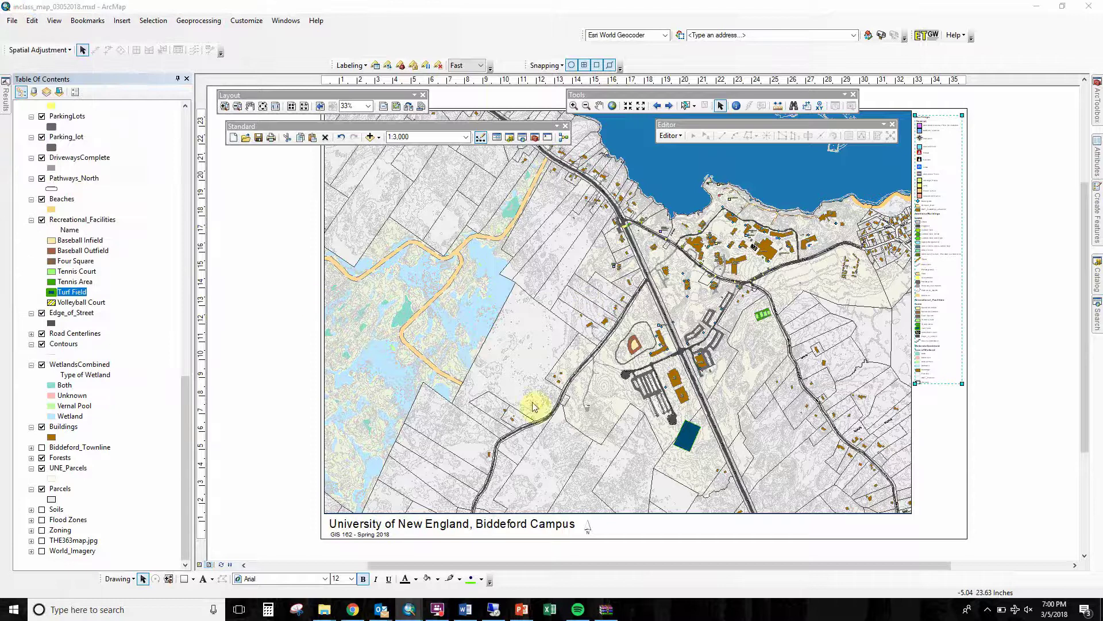
click(435, 610)
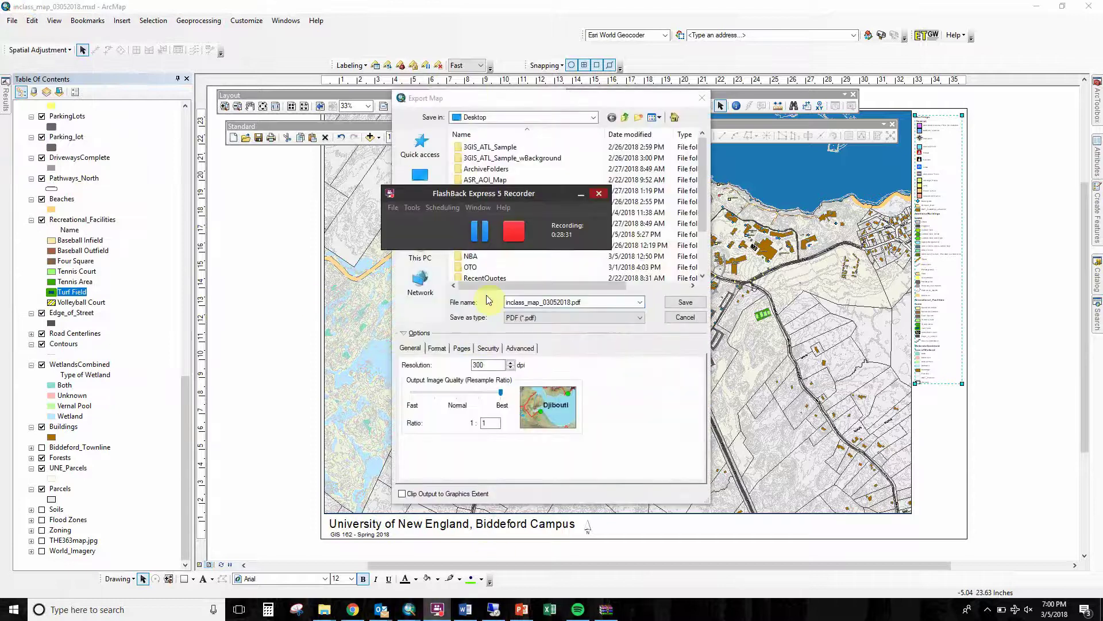